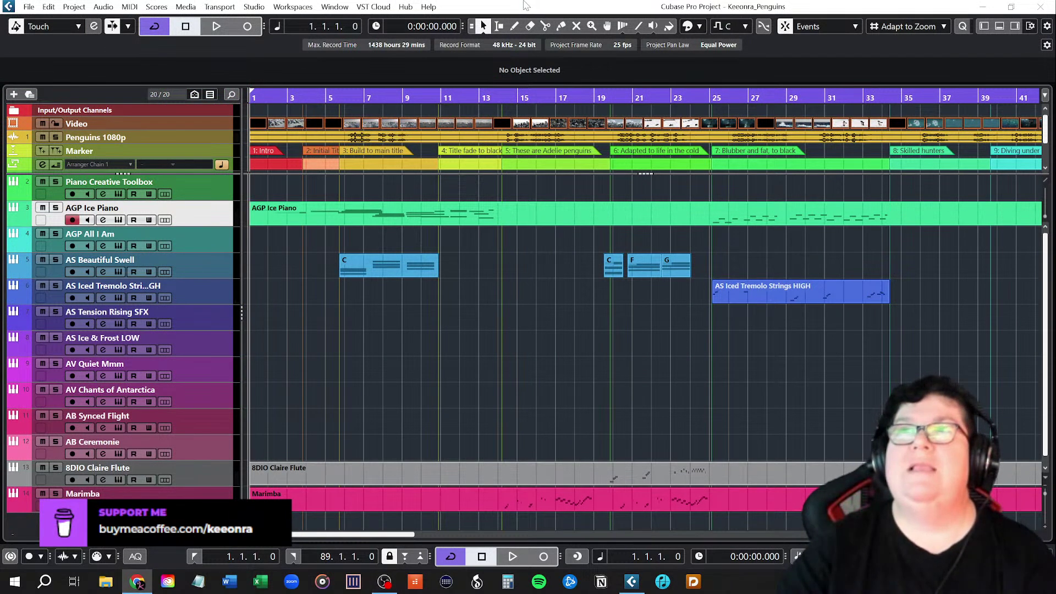
Show the video player over the full-length arrangement, enlarge its picture and shift it slightly.
key(F8)
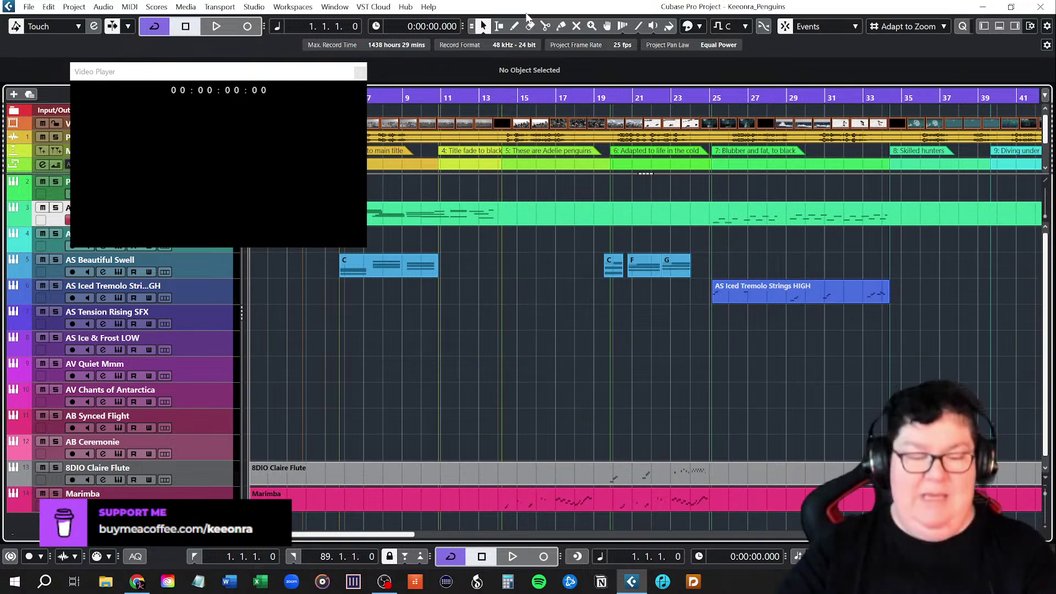
key(shift+f)
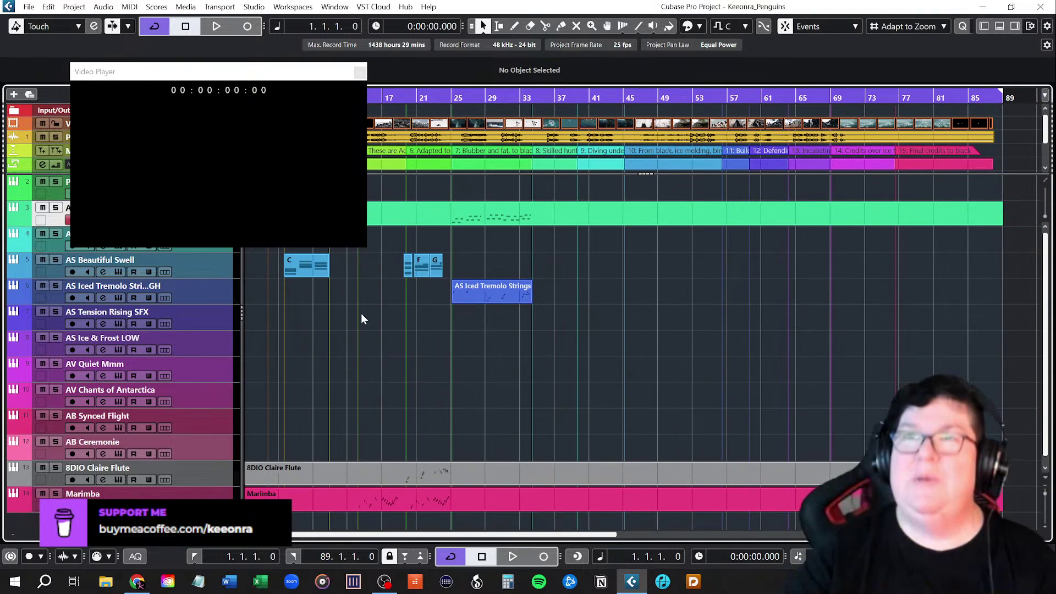
right_click(256, 161)
click(274, 201)
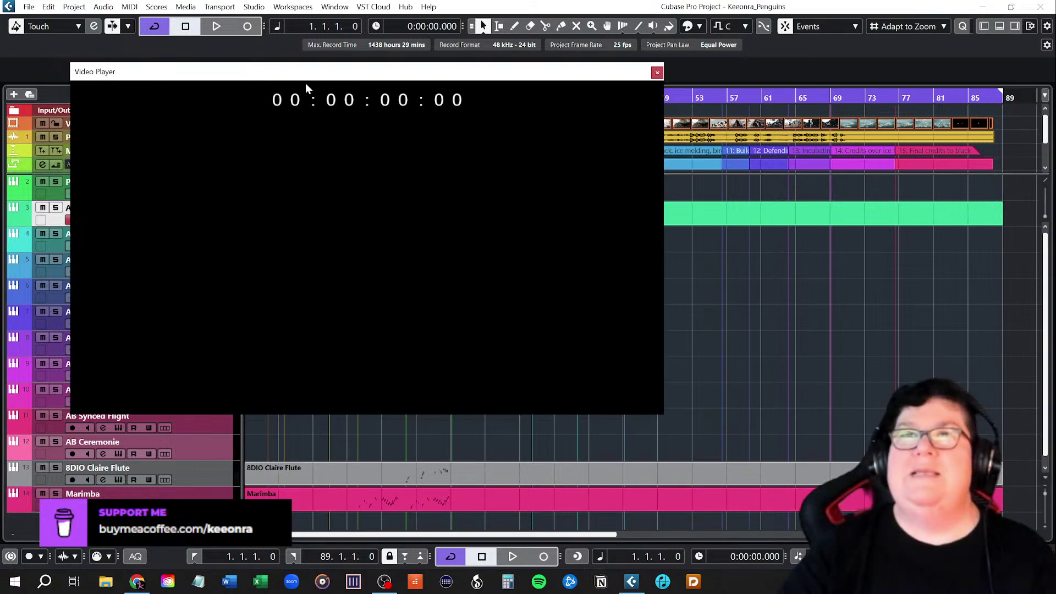
drag(314, 77, 266, 85)
Play the film with its music from the start to about bar 35, and close the video player.
key(space)
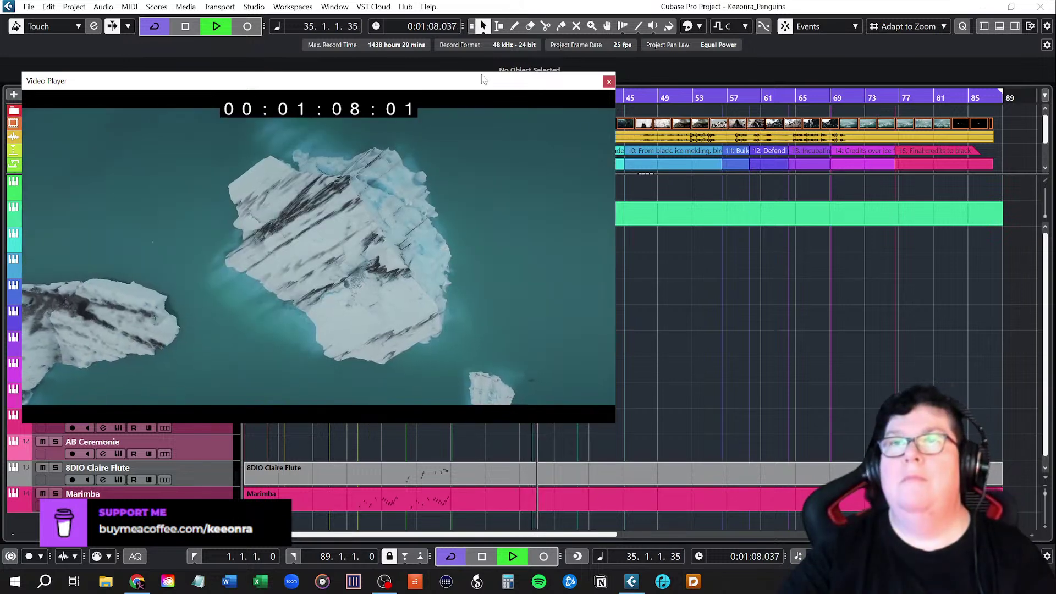
key(space)
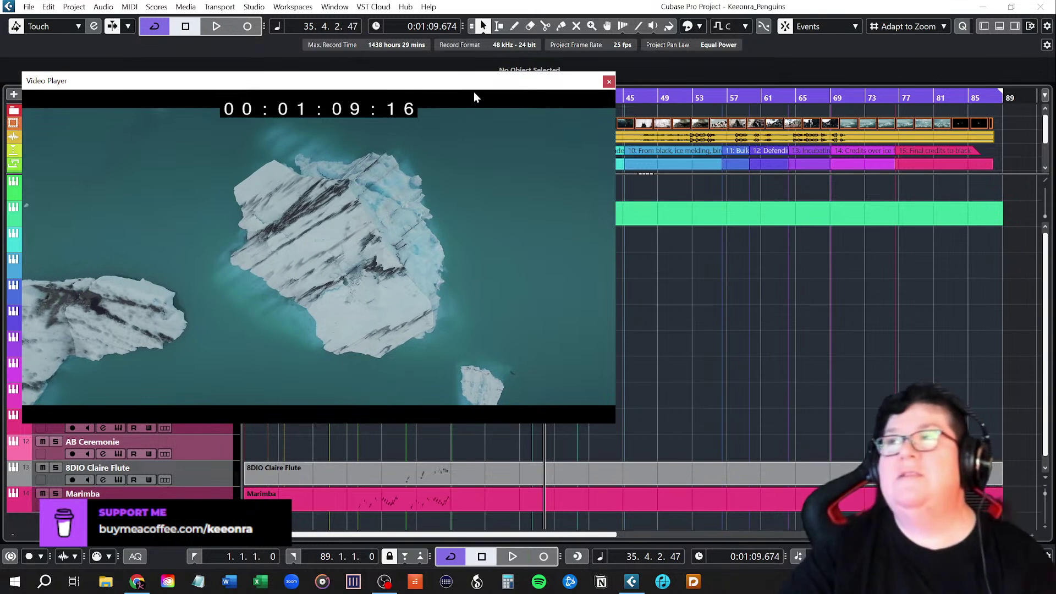
click(1000, 95)
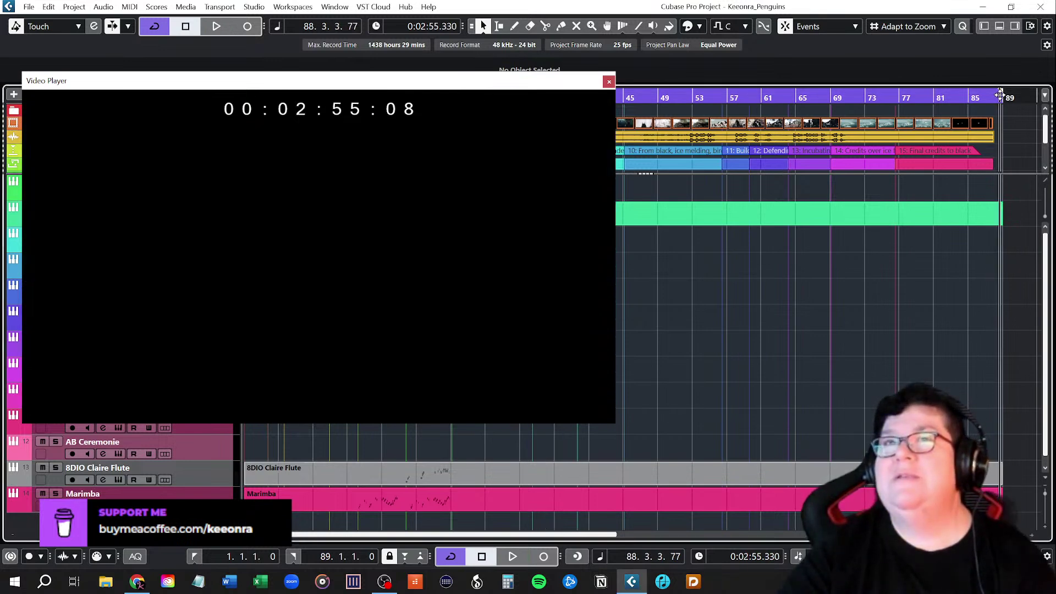
click(609, 81)
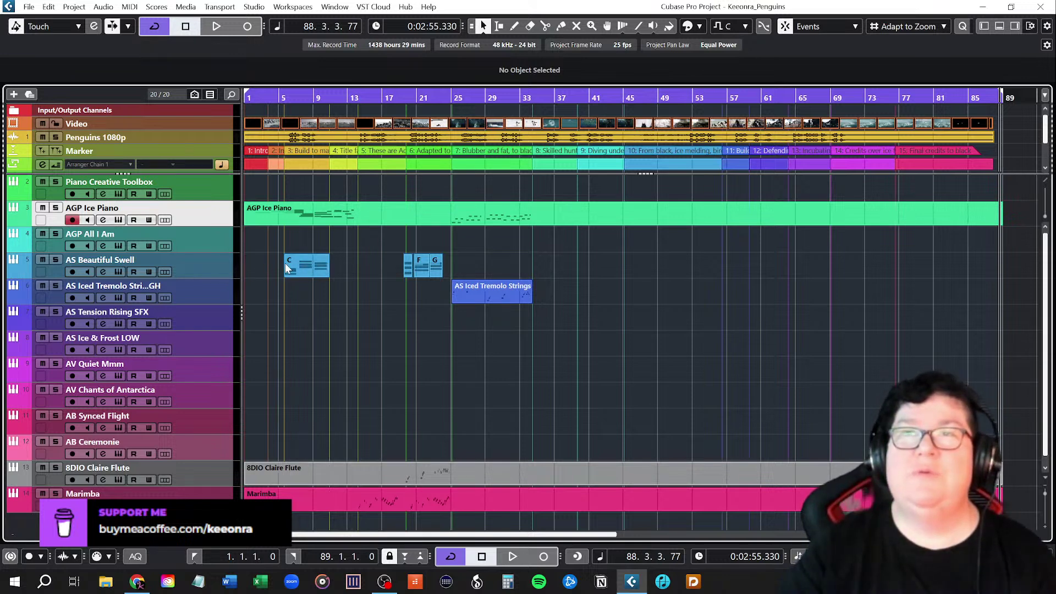
Place the project cursor at about bar 25, where section 7 (Blubber and fat, to black) begins.
click(380, 215)
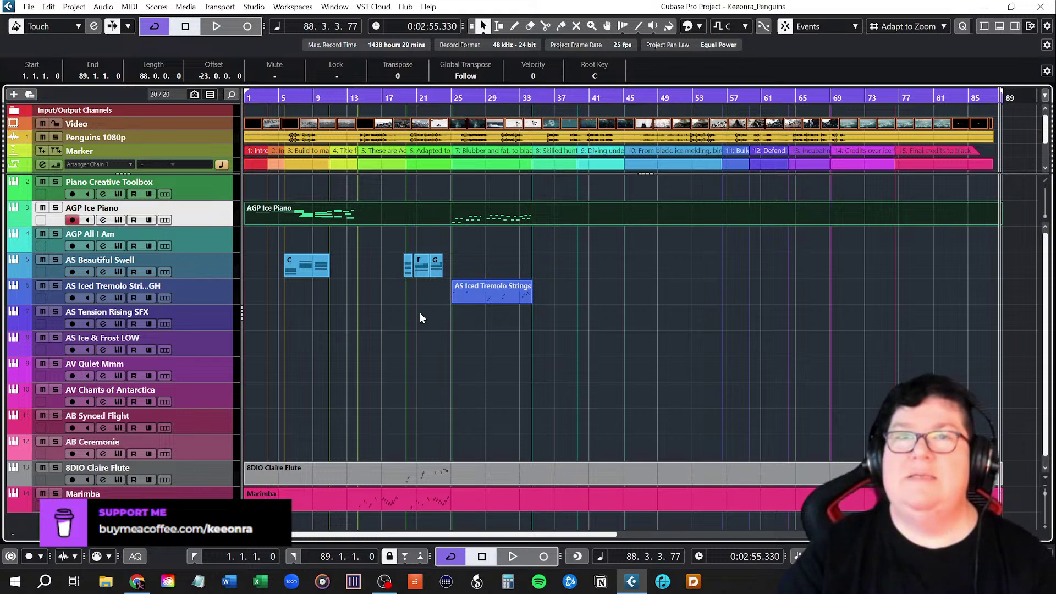
click(447, 296)
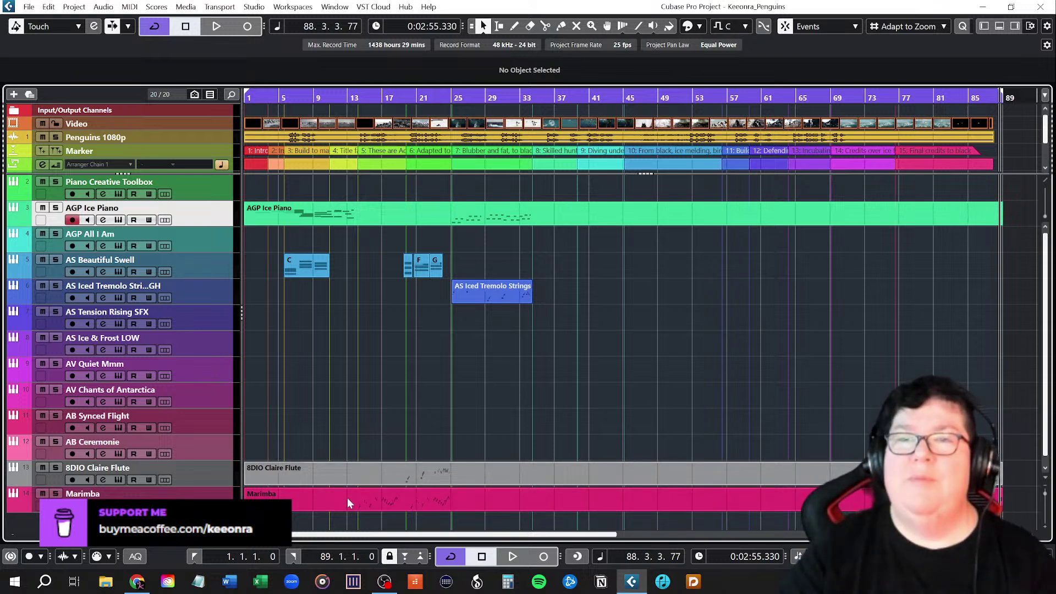
click(453, 96)
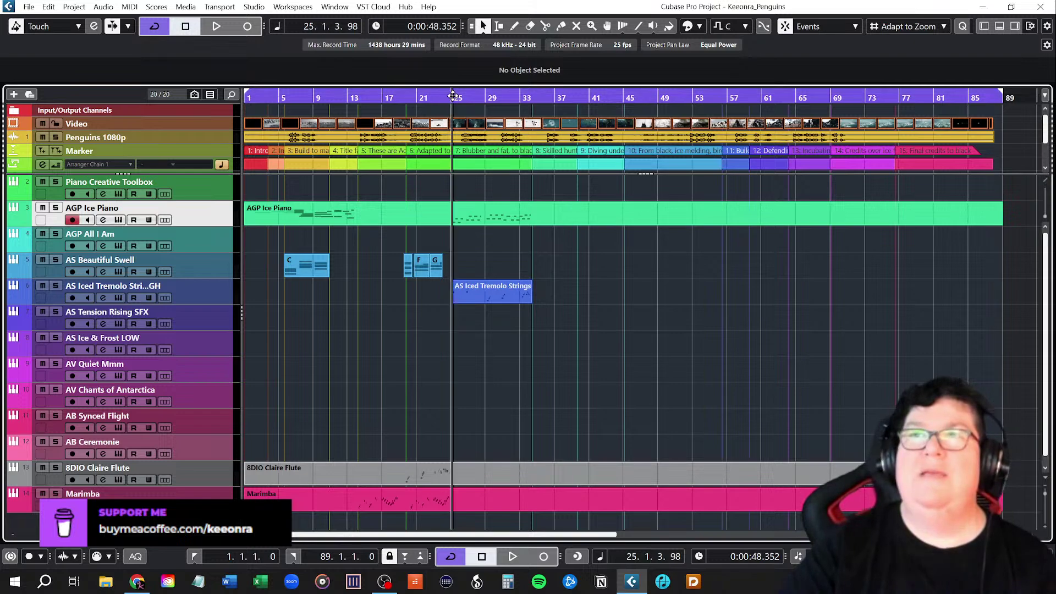
key(h)
key(h)
key(h)
key(h)
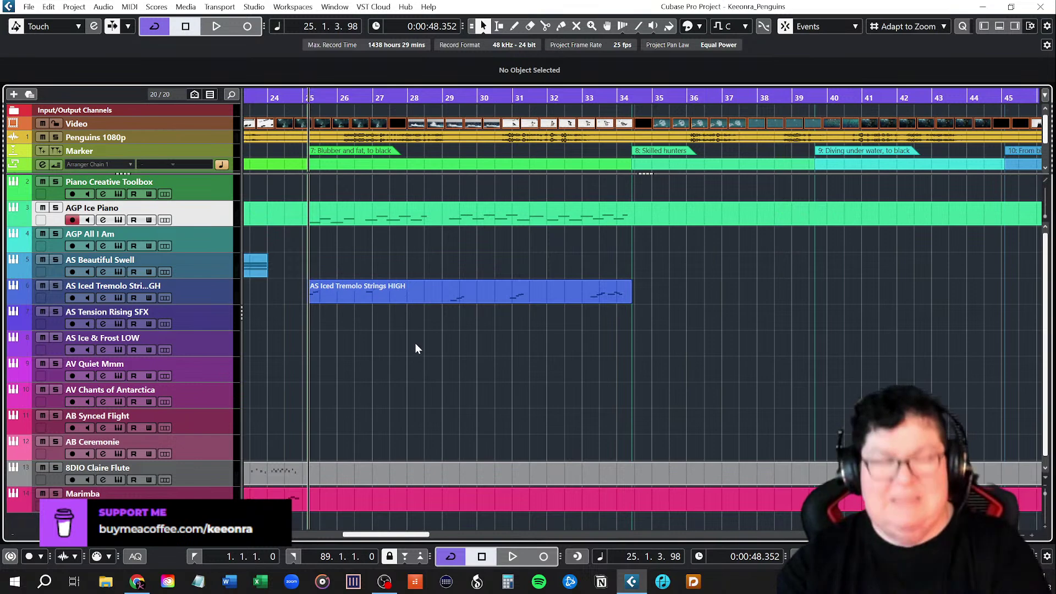
Reopen the video player at a smaller size, clear of the track list, and play section 7 to its end.
key(F8)
right_click(388, 222)
click(418, 248)
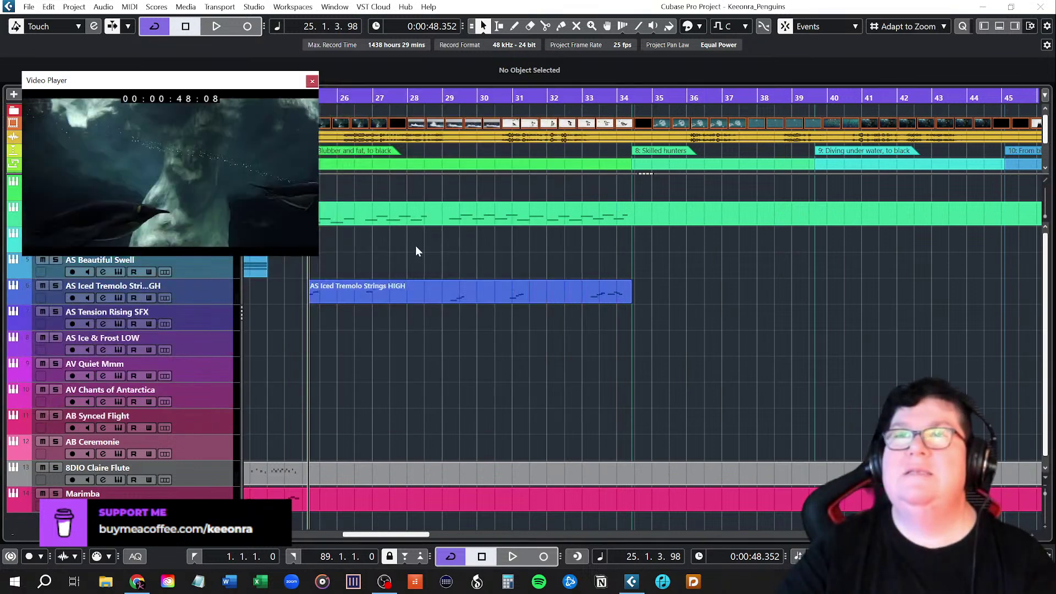
drag(257, 89, 871, 117)
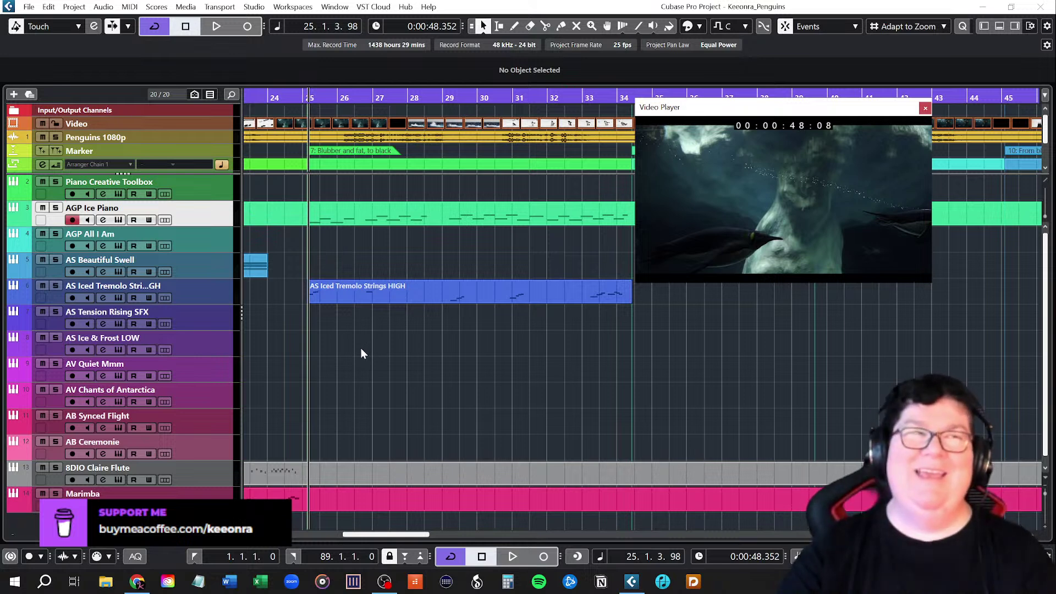
key(space)
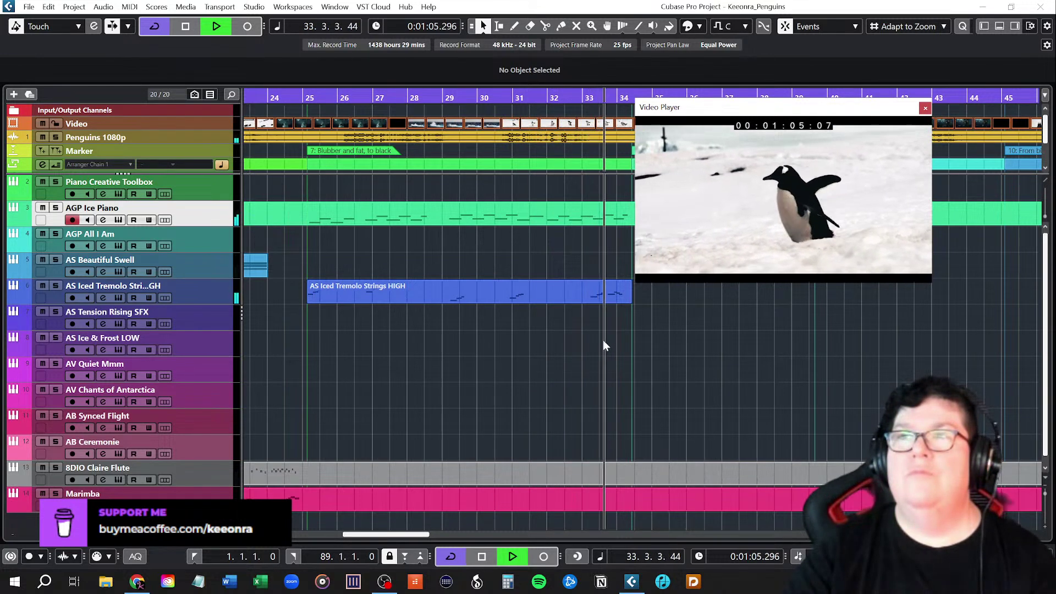
key(space)
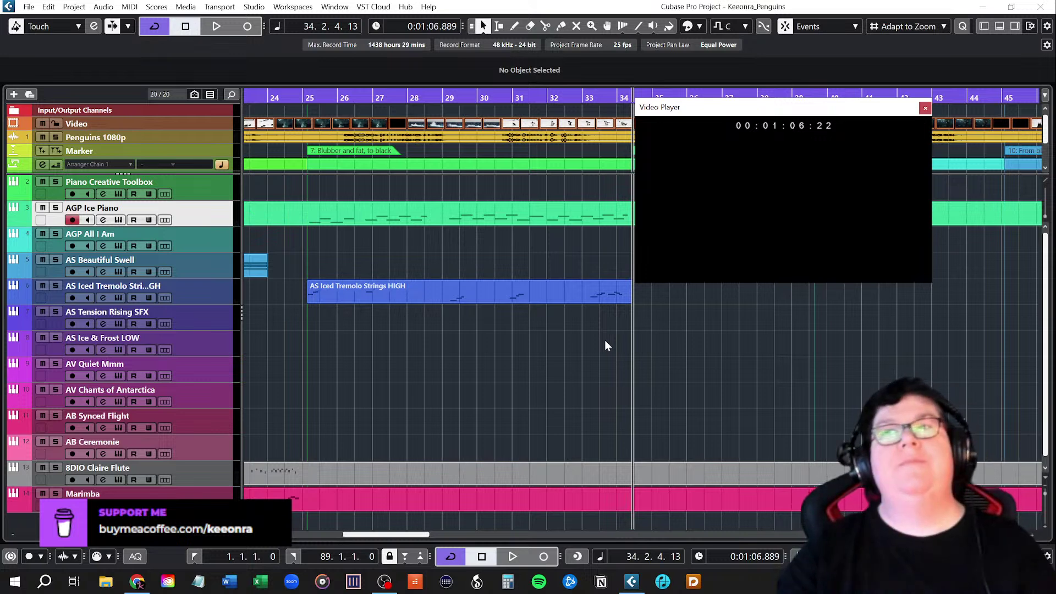
Increase the arranger track's height so its section descriptions can be read.
scroll(553, 364, down, 3)
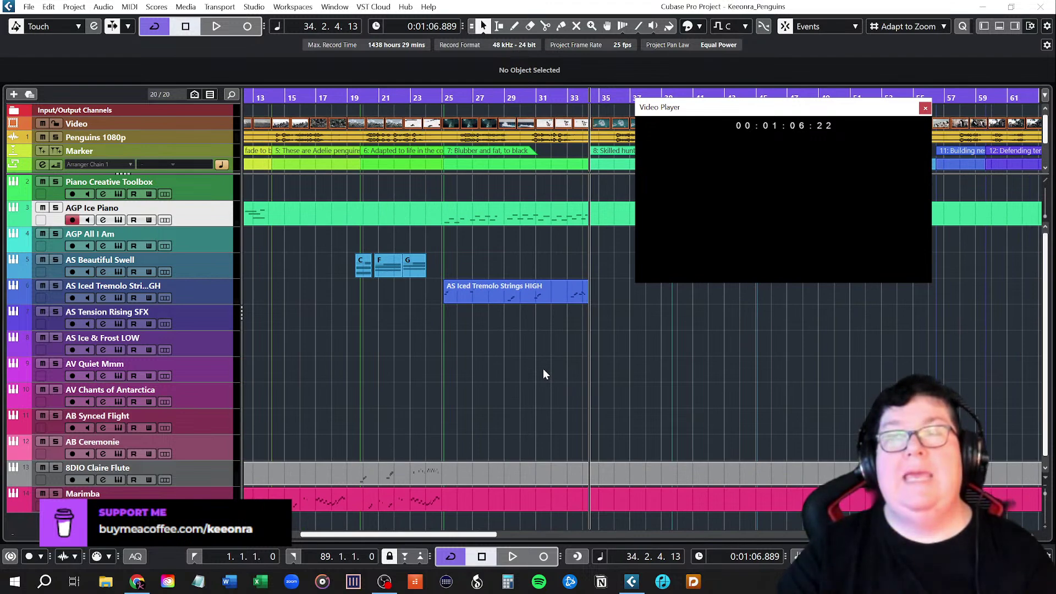
scroll(563, 379, down, 2)
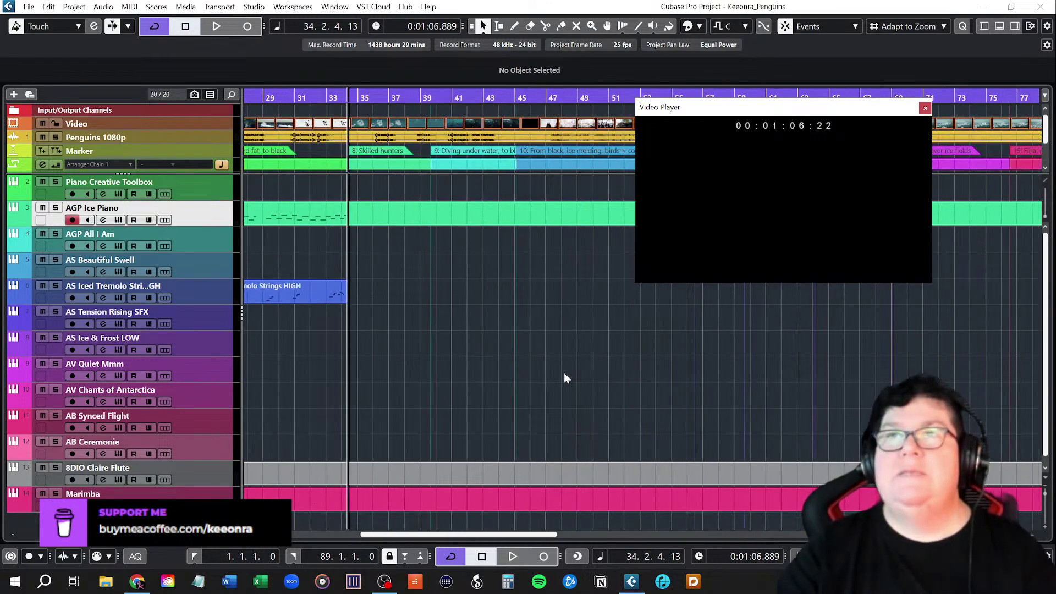
scroll(541, 380, down, 2)
scroll(541, 379, up, 4)
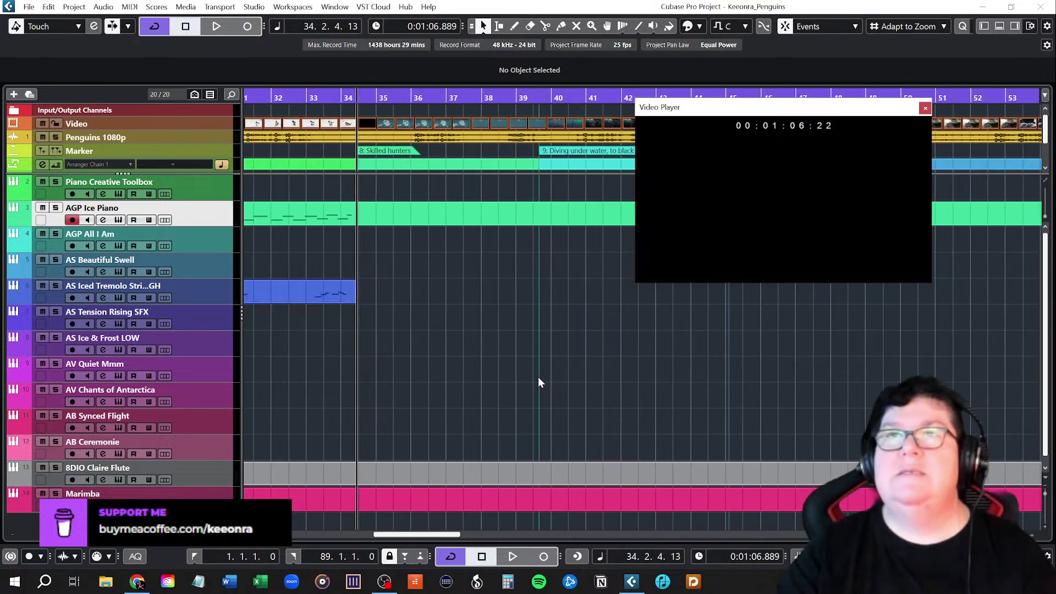
scroll(537, 378, up, 3)
scroll(539, 376, down, 1)
scroll(539, 375, up, 3)
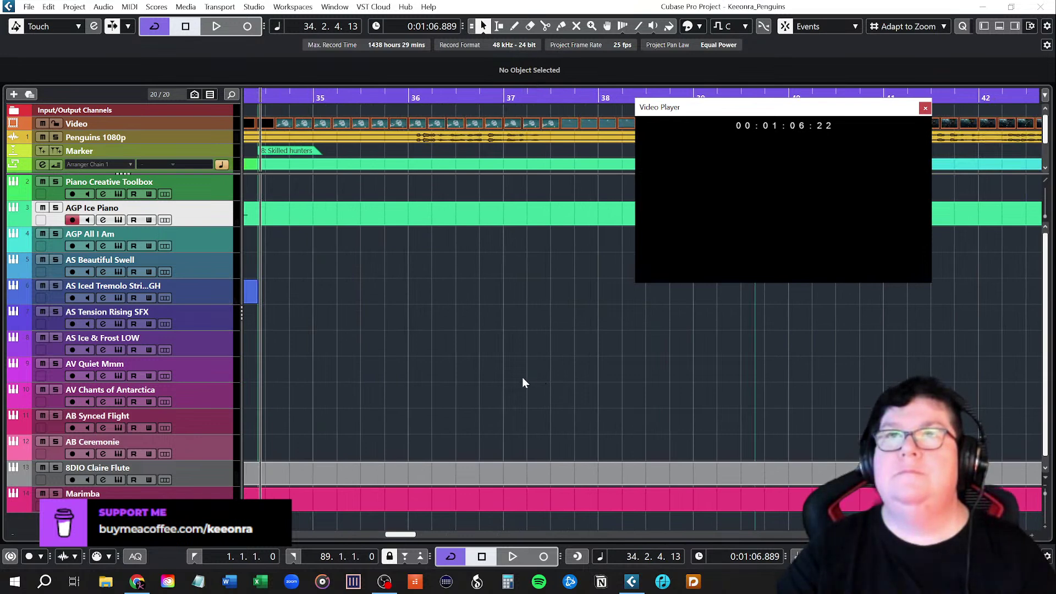
scroll(523, 377, up, 4)
drag(215, 173, 204, 208)
drag(198, 172, 196, 195)
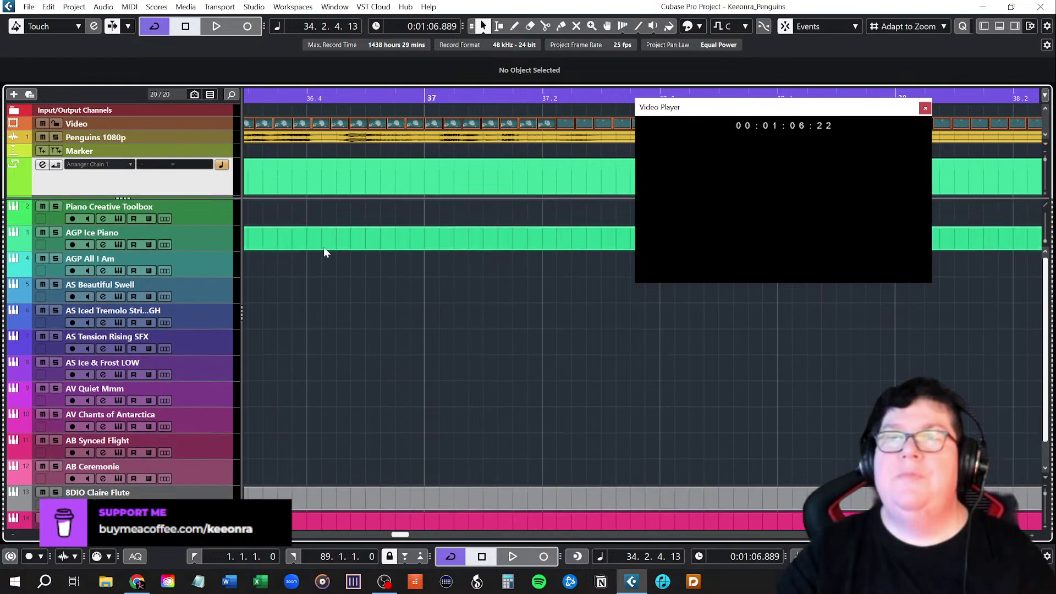
Place the project cursor exactly on the start of section 8 (Skilled hunters), at 34.2.3.67.
scroll(516, 335, down, 1)
scroll(515, 335, left, 5)
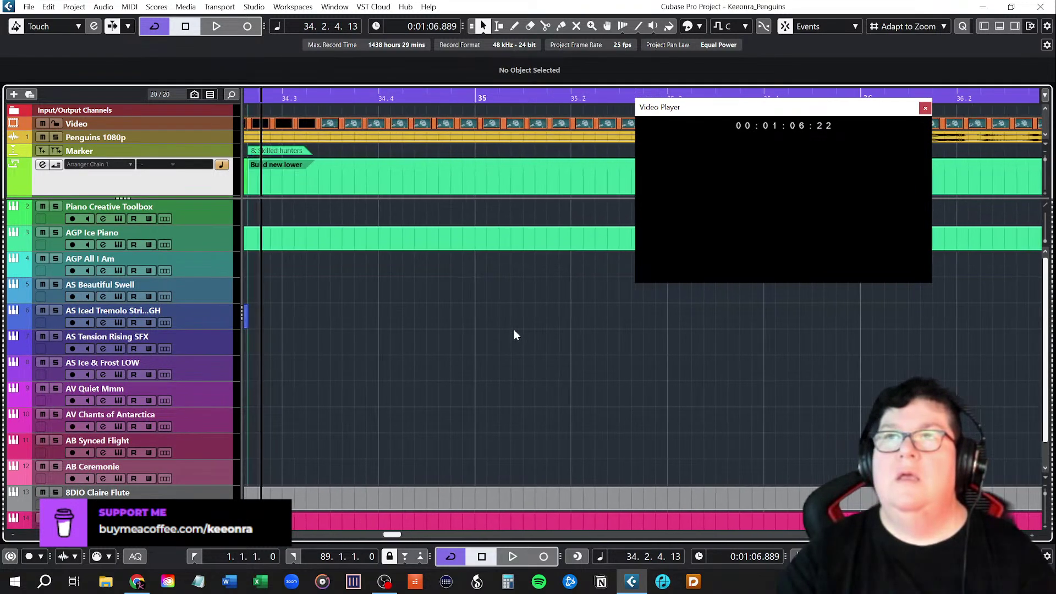
scroll(514, 329, left, 3)
scroll(514, 329, right, 2)
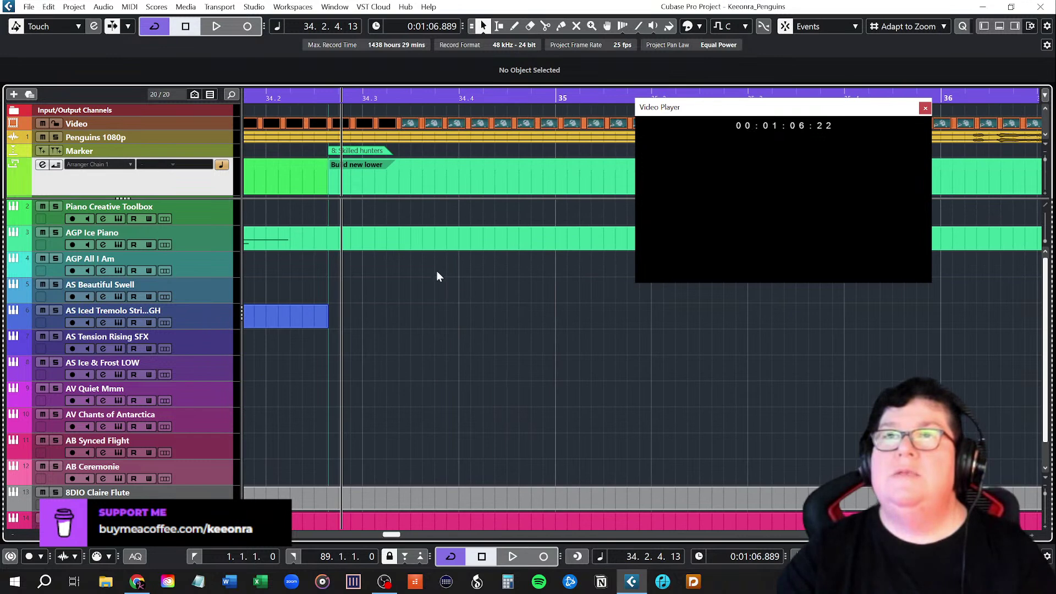
click(324, 98)
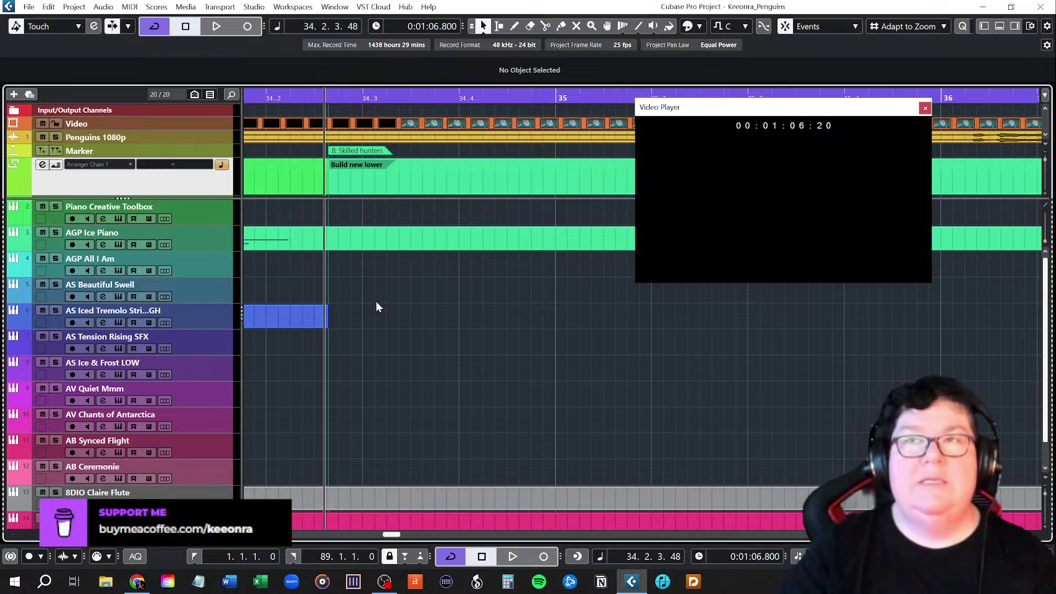
click(328, 96)
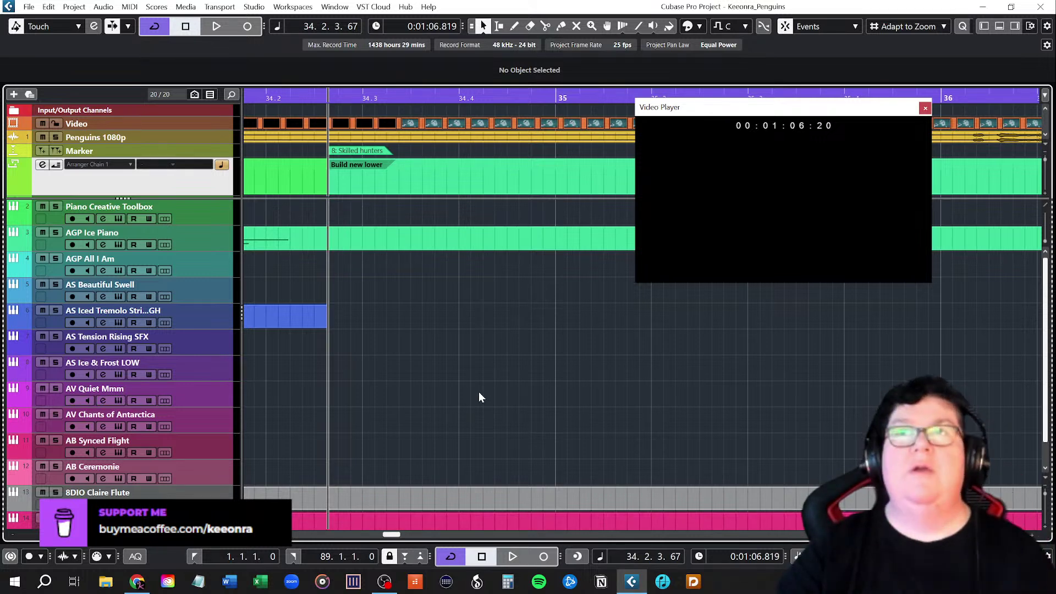
Move the video player below the AGP Ice Piano part so the marker and arranger sections are uncovered.
ctrl+scroll(457, 353, down, 6)
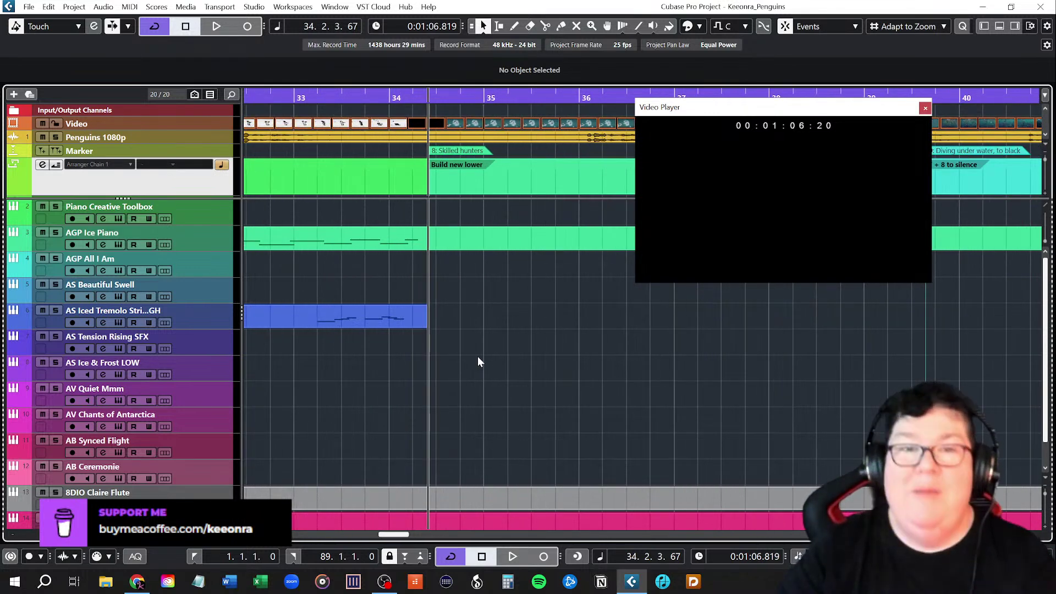
click(772, 111)
drag(772, 112, 826, 289)
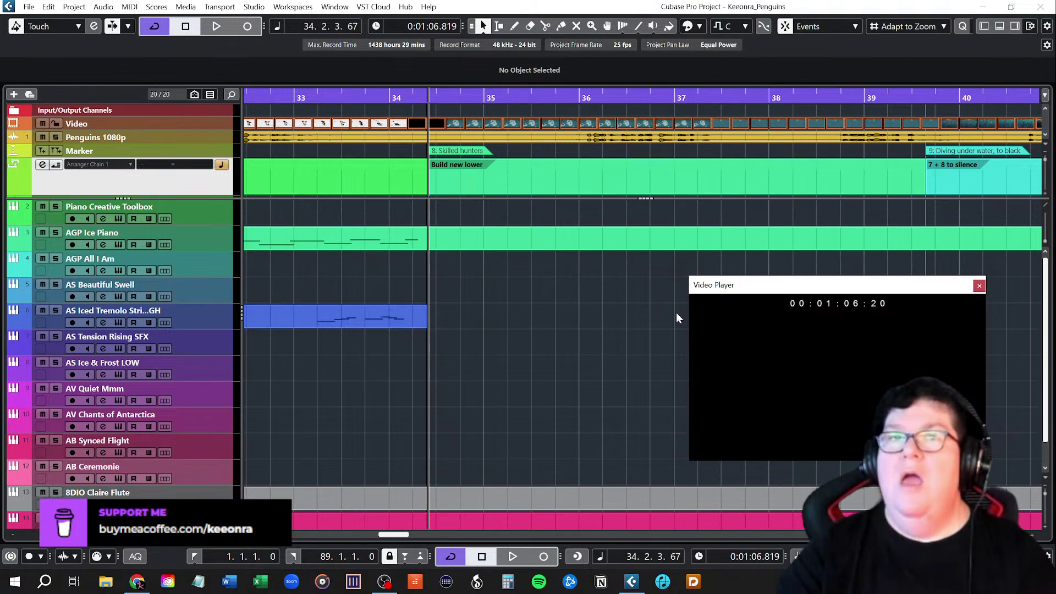
Select the AS Tension Rising SFX, AS Ice & Frost LOW and AV Quiet Mmm tracks in turn to audition their sounds.
click(190, 348)
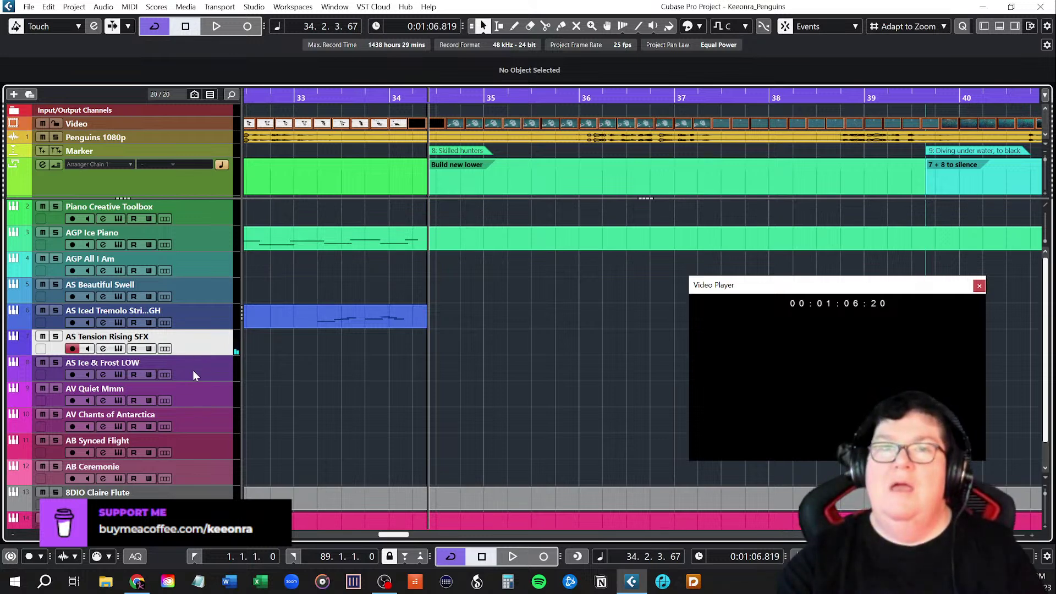
click(193, 372)
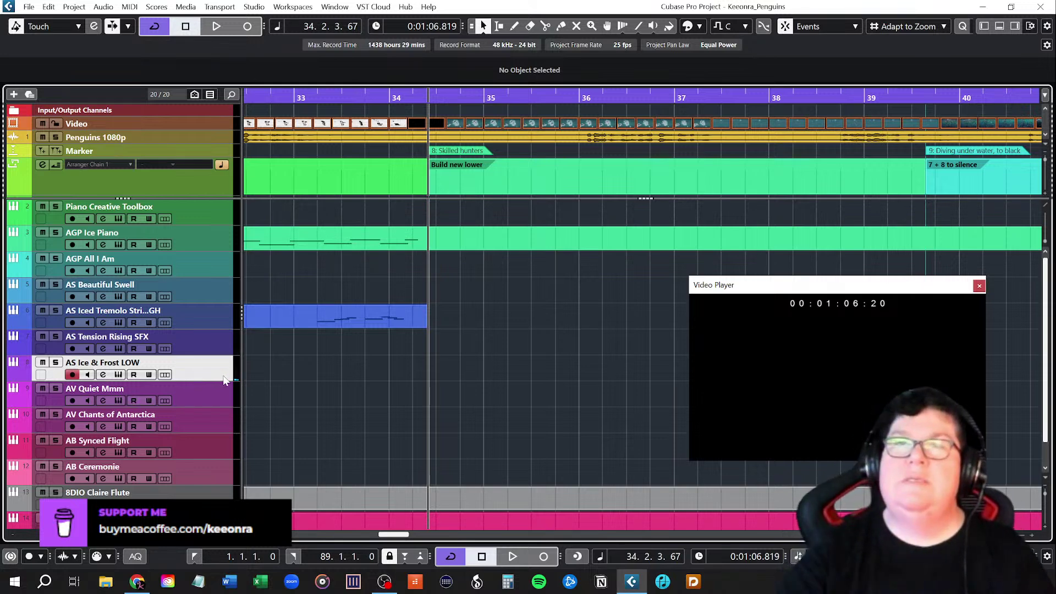
click(217, 401)
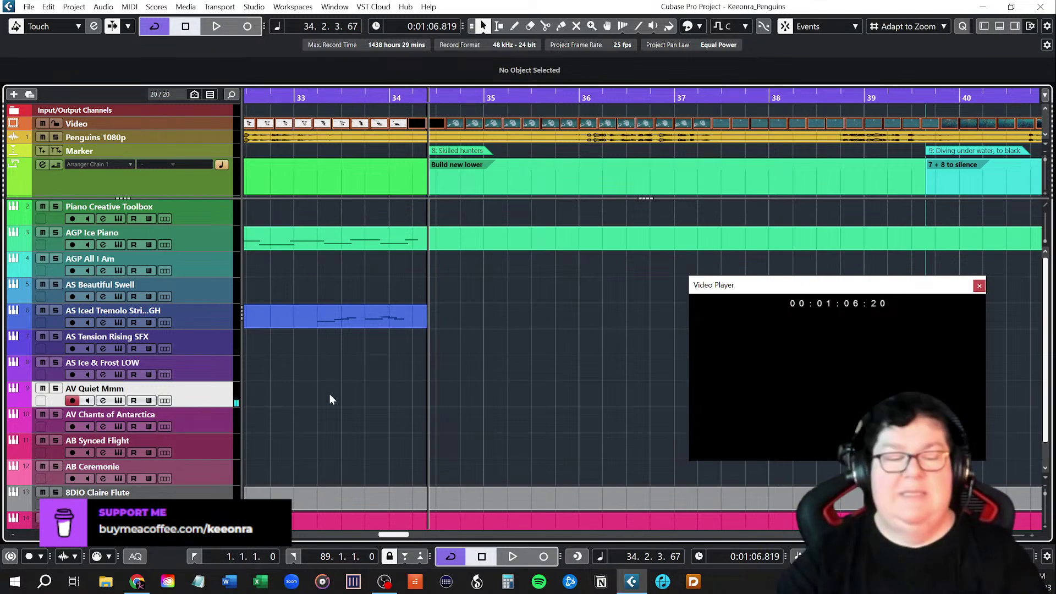
Play the video from the start of section 8 through section 9 to about bar 46.
key(space)
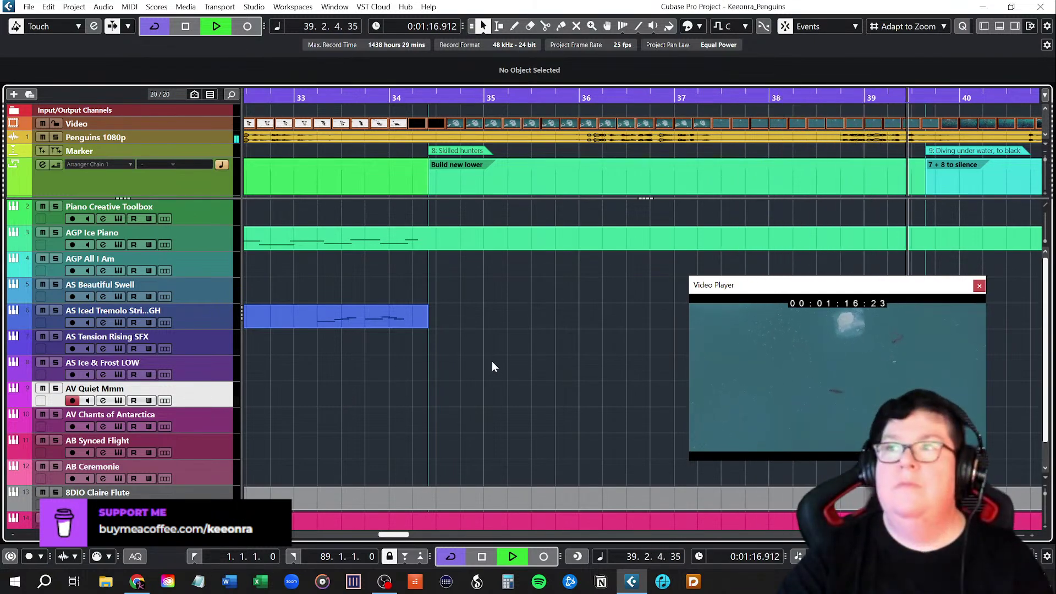
scroll(492, 361, down, 2)
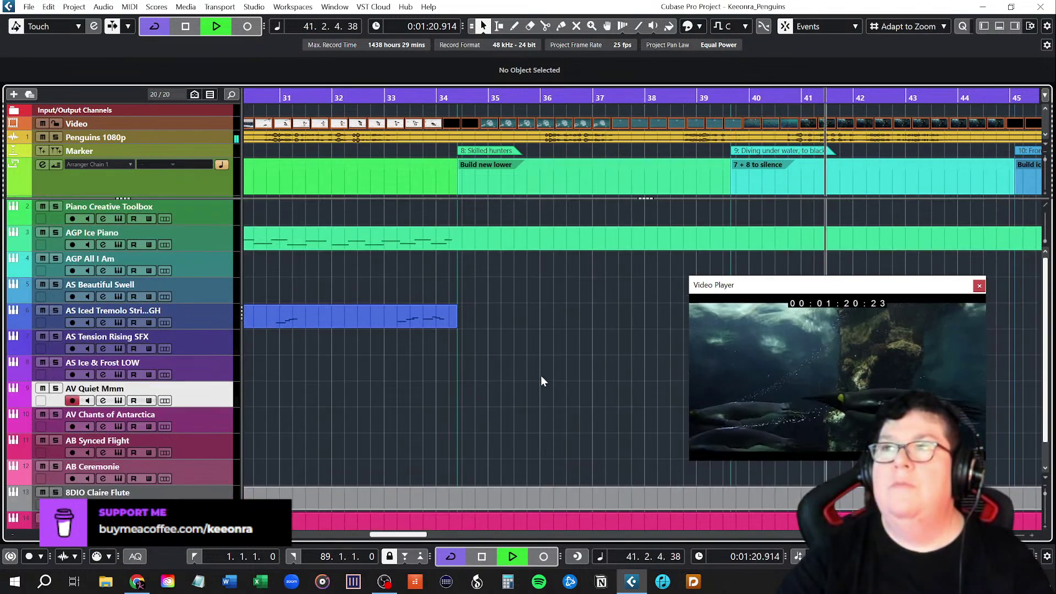
scroll(540, 375, down, 1)
scroll(541, 372, right, 4)
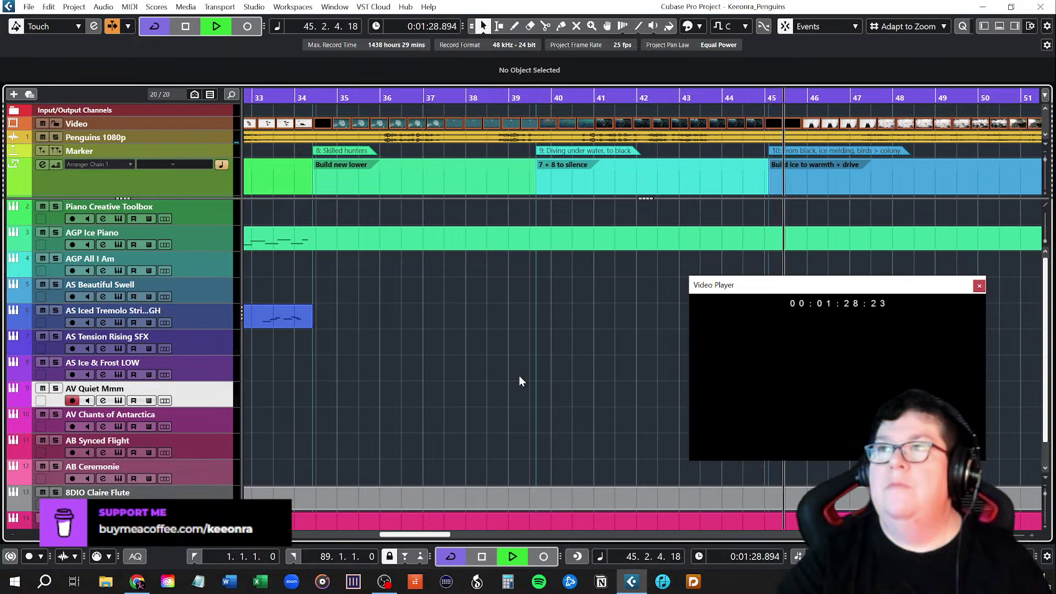
key(space)
Return the project cursor to the start of section 8, at 34.2.3.75.
scroll(519, 374, left, 6)
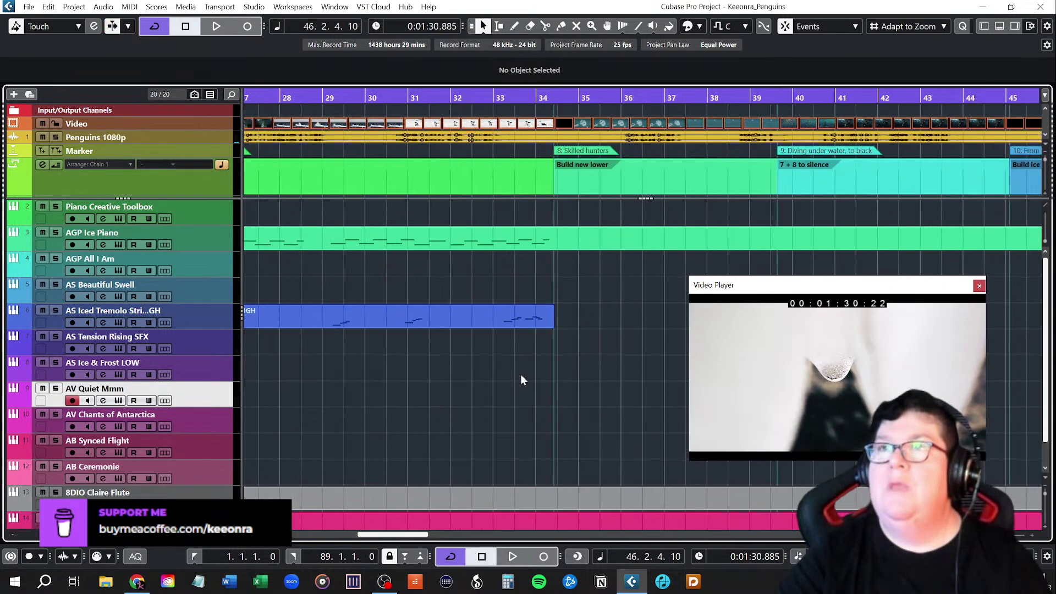
click(554, 105)
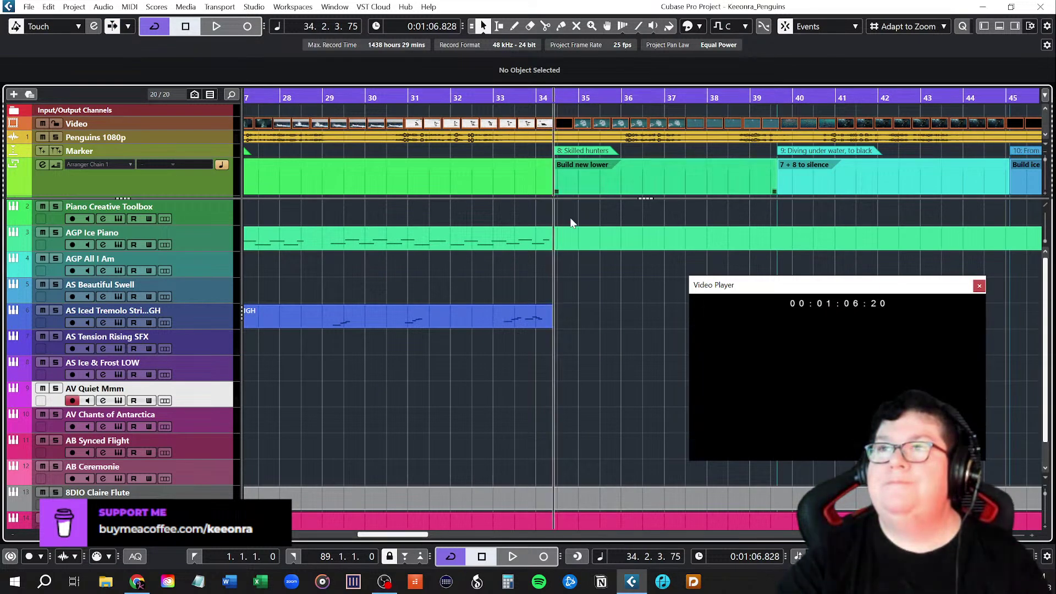
scroll(538, 369, left, 2)
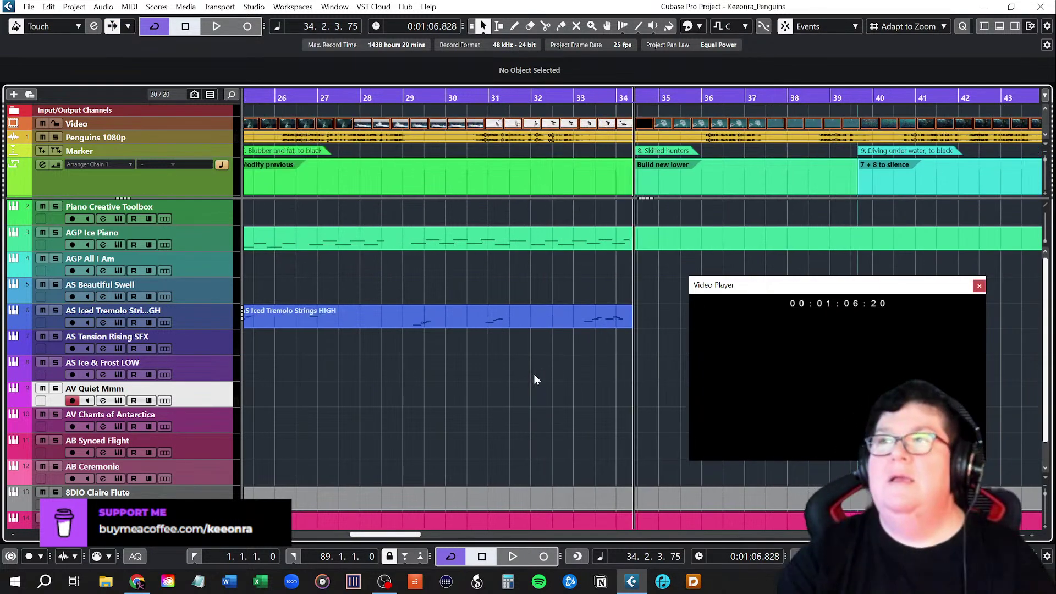
Record sustained chords on the AV Quiet Mmm track from the start of section 8 to about bar 40.
scroll(534, 374, right, 6)
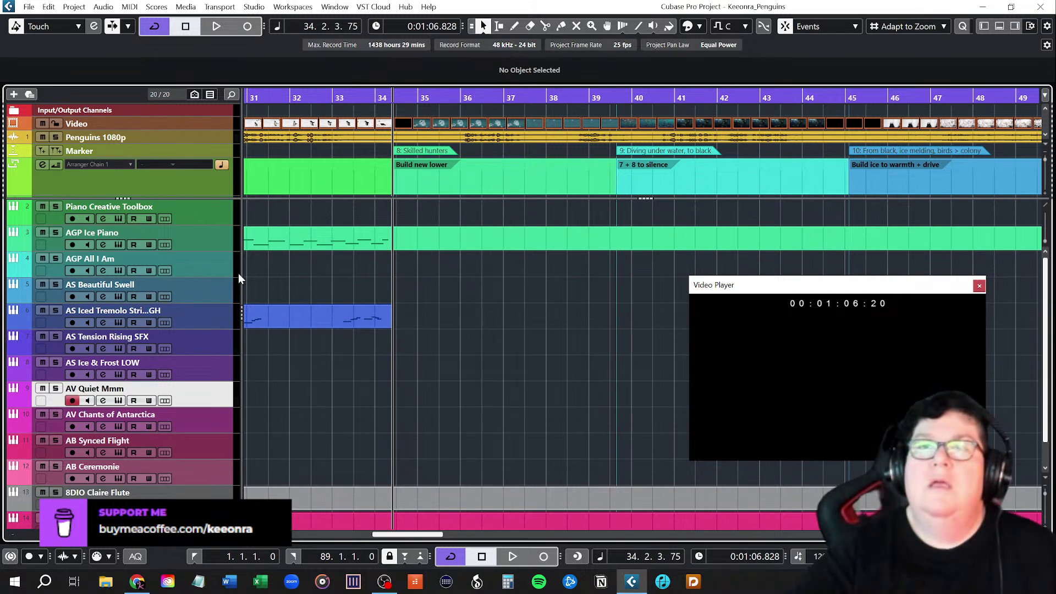
click(200, 212)
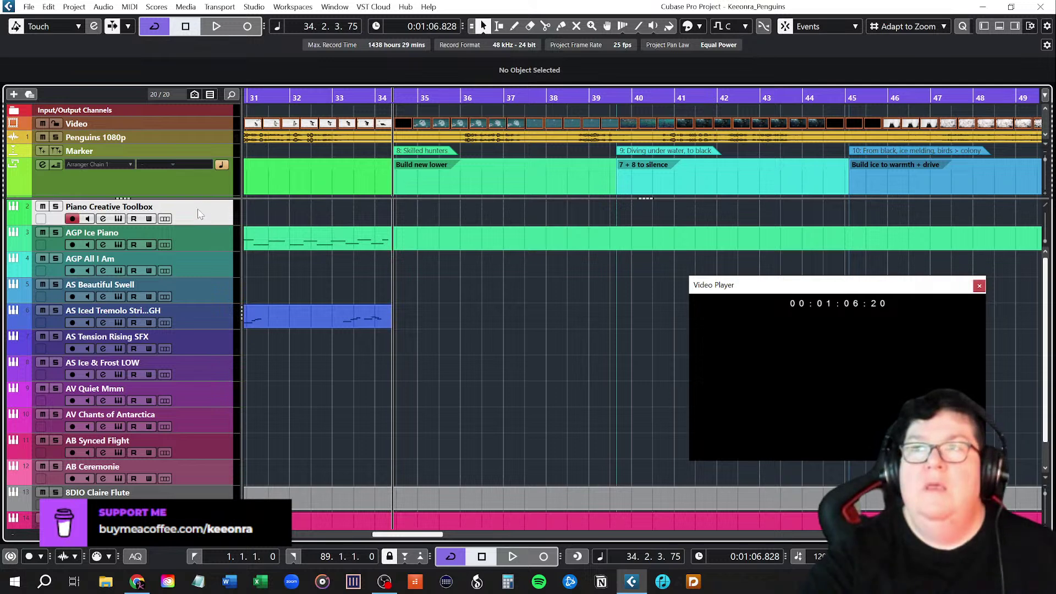
click(191, 396)
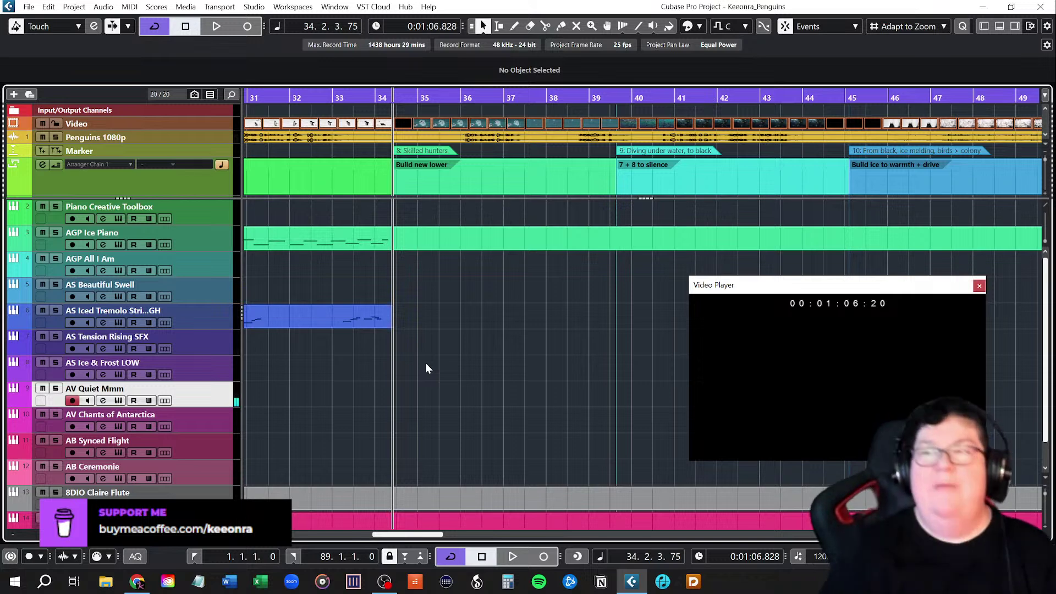
click(545, 556)
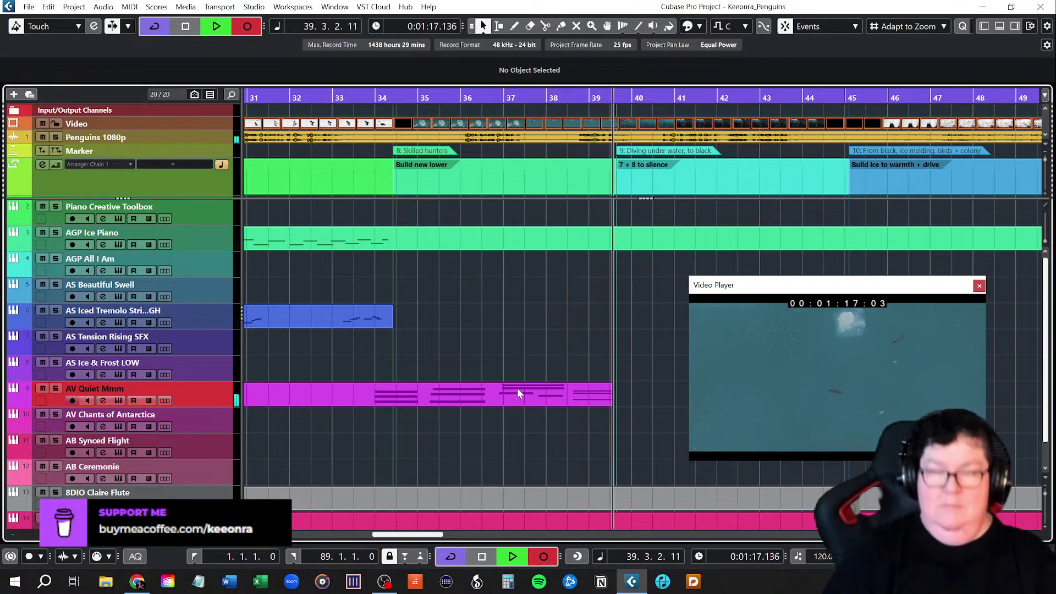
key(space)
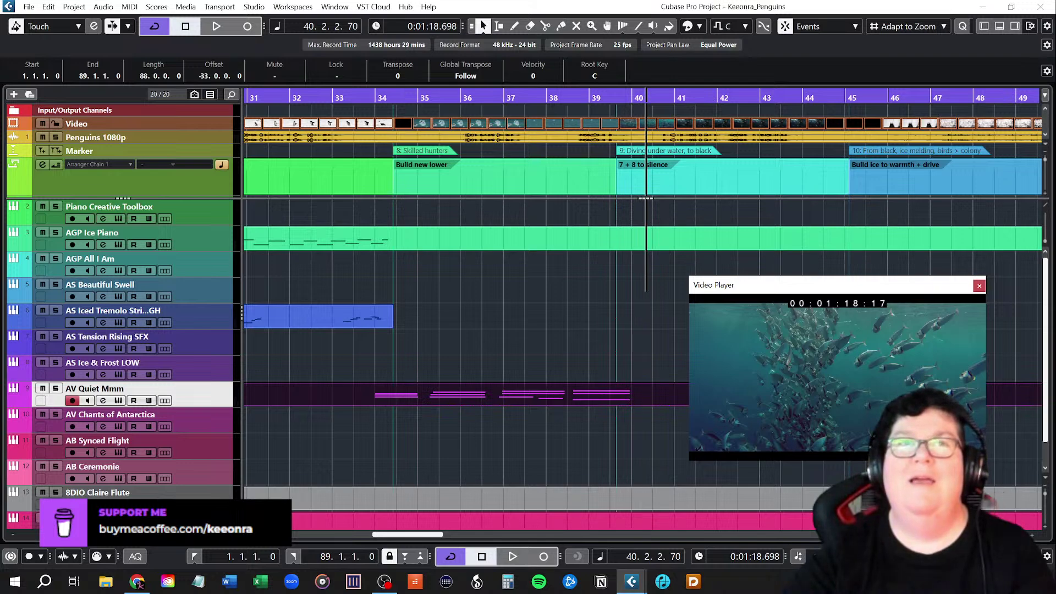
Open the AV Quiet Mmm part in the lower note editor, enlarge the editor and move the video player above it.
key(ctrl+alt+e)
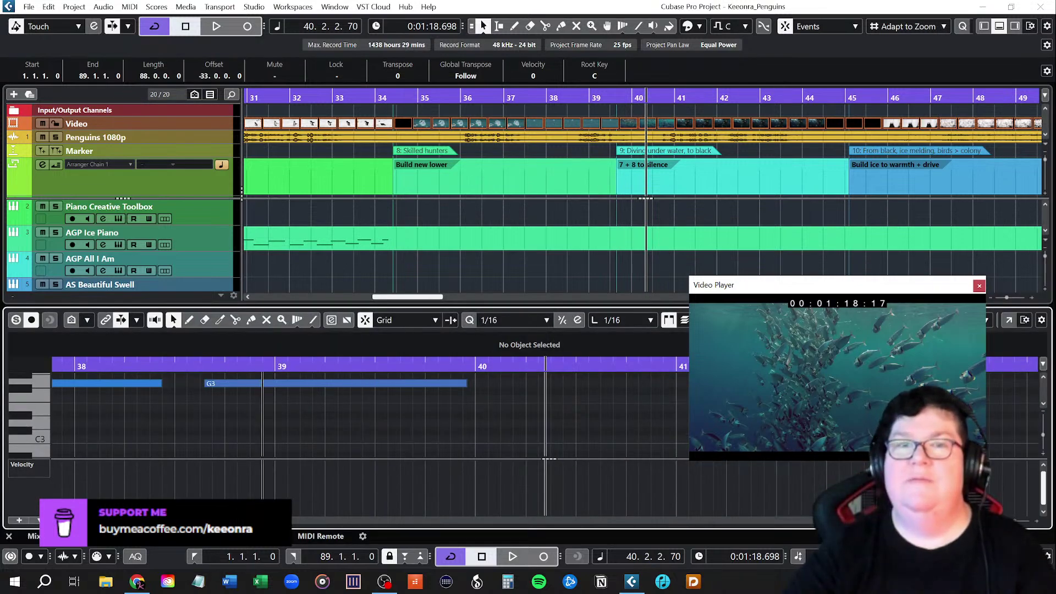
drag(256, 457, 257, 486)
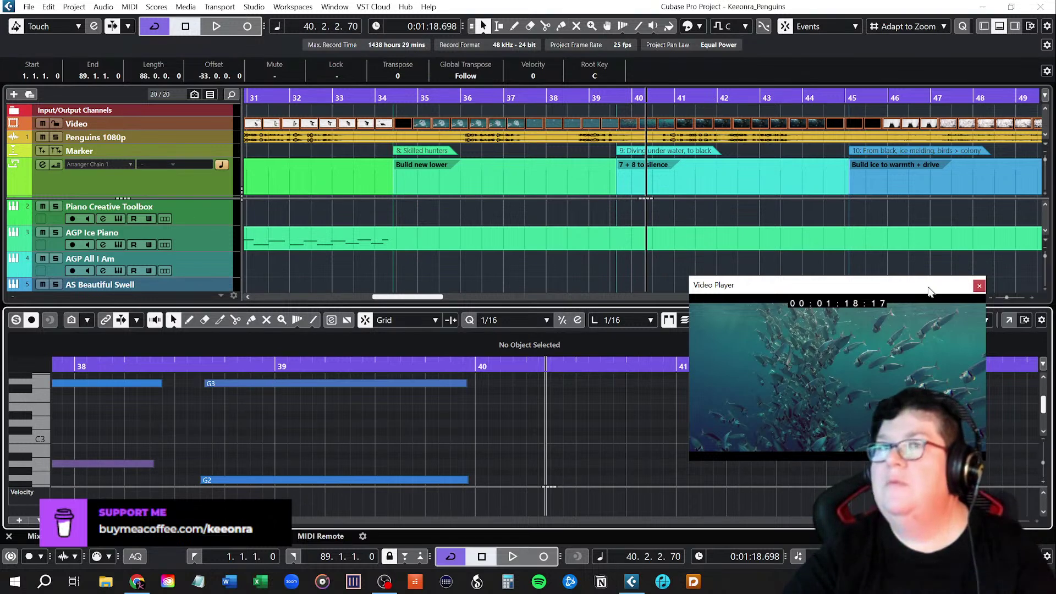
drag(941, 286, 958, 83)
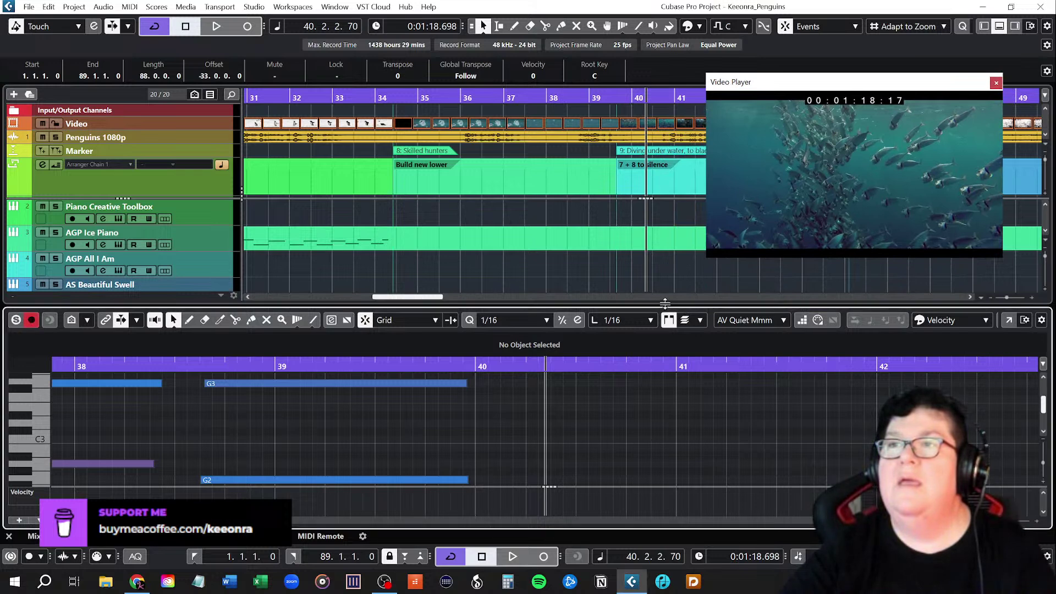
drag(880, 304, 880, 268)
Show all the recorded AV Quiet Mmm chords in the editor and play from bar 33 into the start of section 8.
scroll(1041, 435, up, 2)
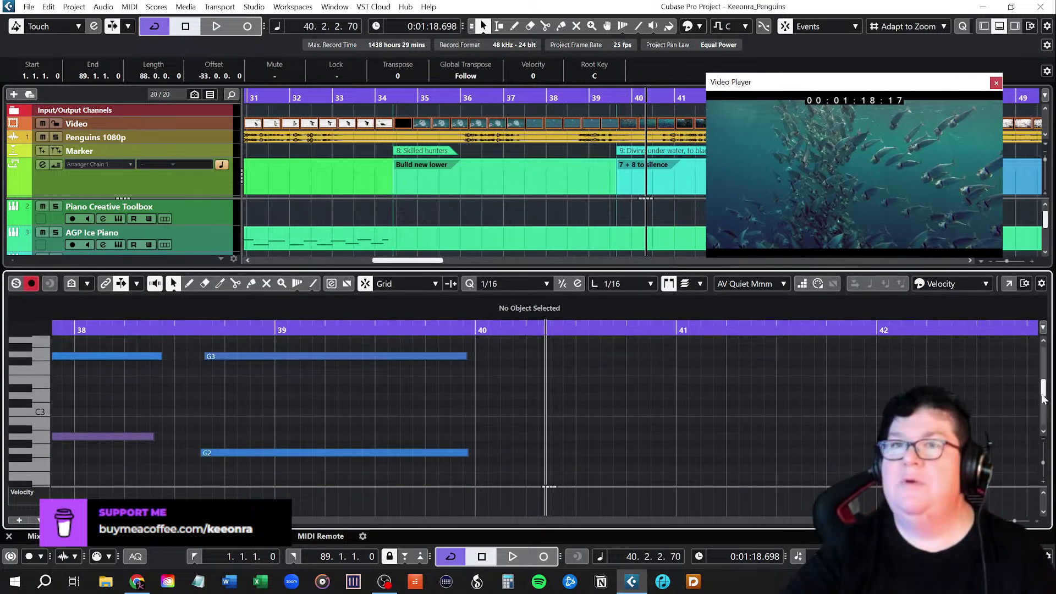
scroll(1048, 450, down, 4)
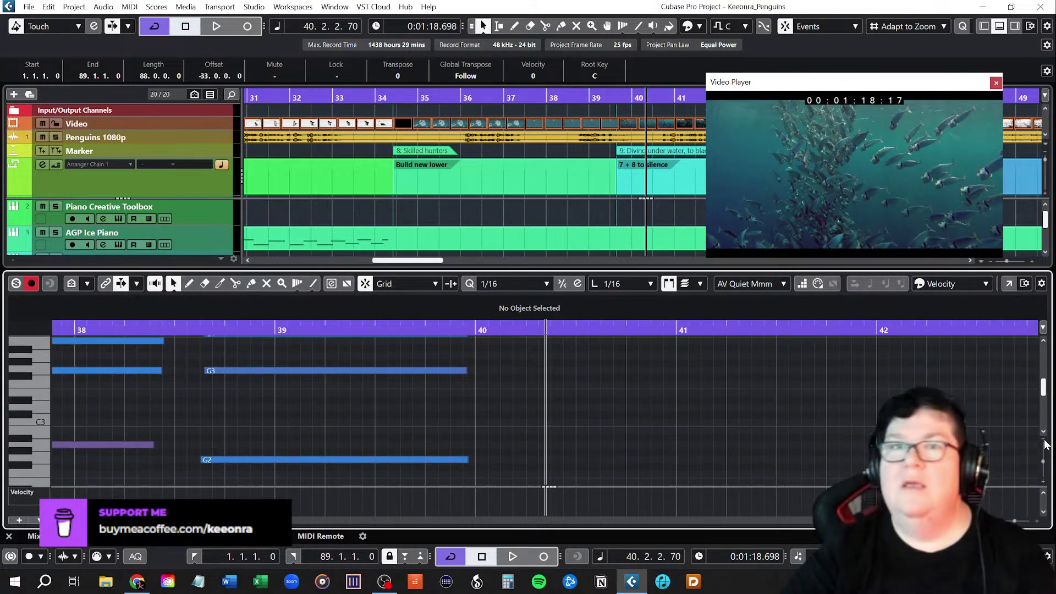
scroll(1045, 445, down, 2)
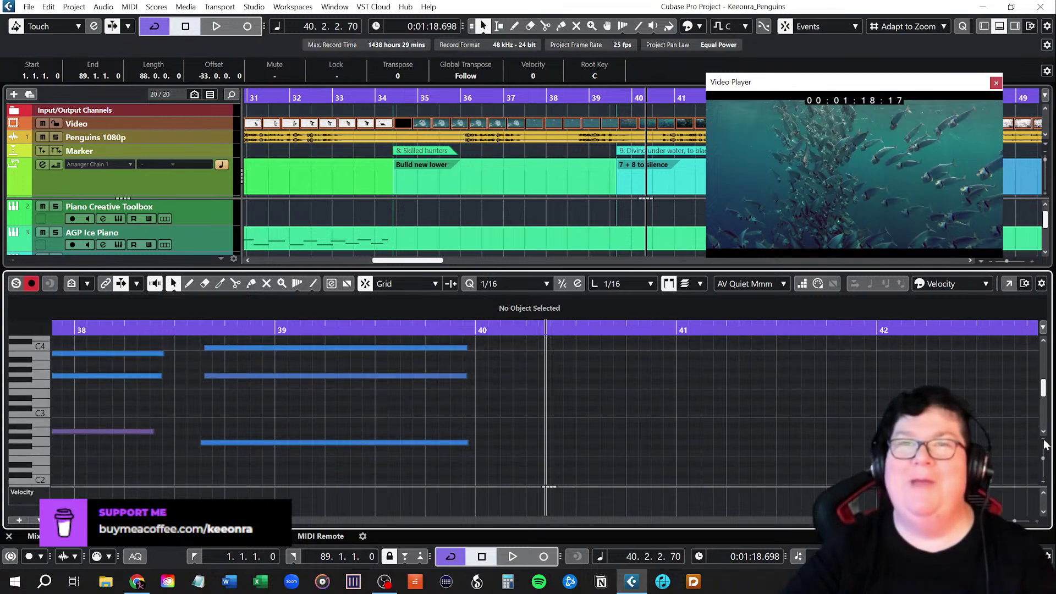
ctrl+scroll(458, 434, down, 3)
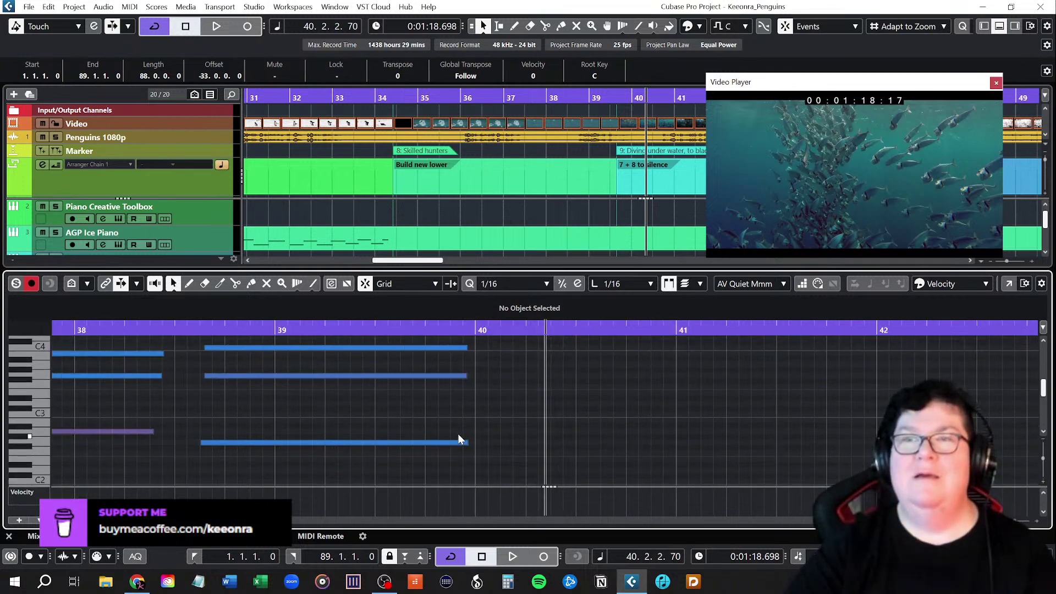
ctrl+scroll(437, 421, down, 4)
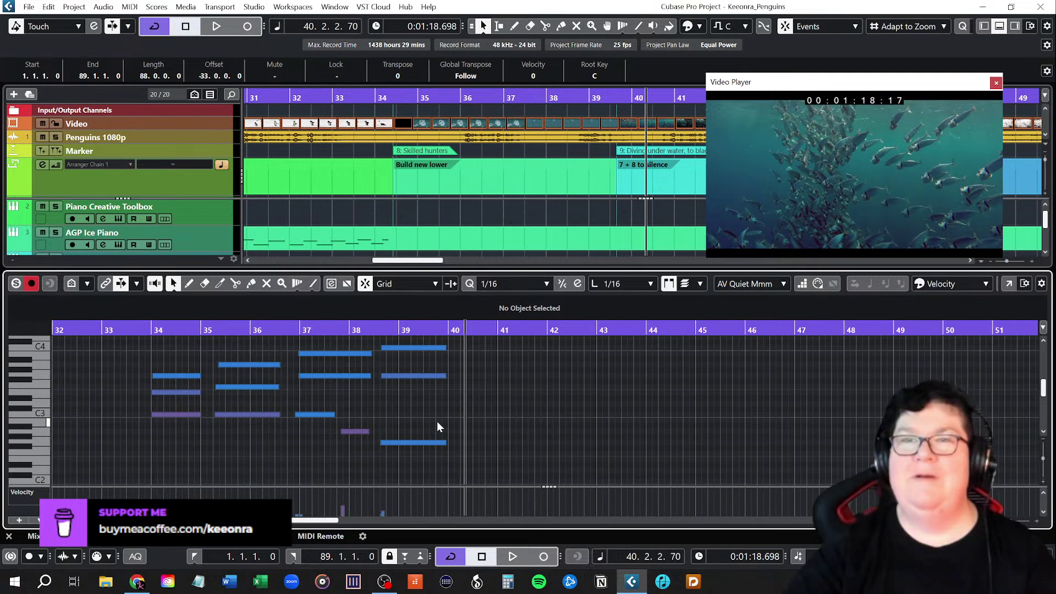
scroll(384, 427, up, 2)
scroll(384, 427, up, 2)
scroll(382, 427, down, 2)
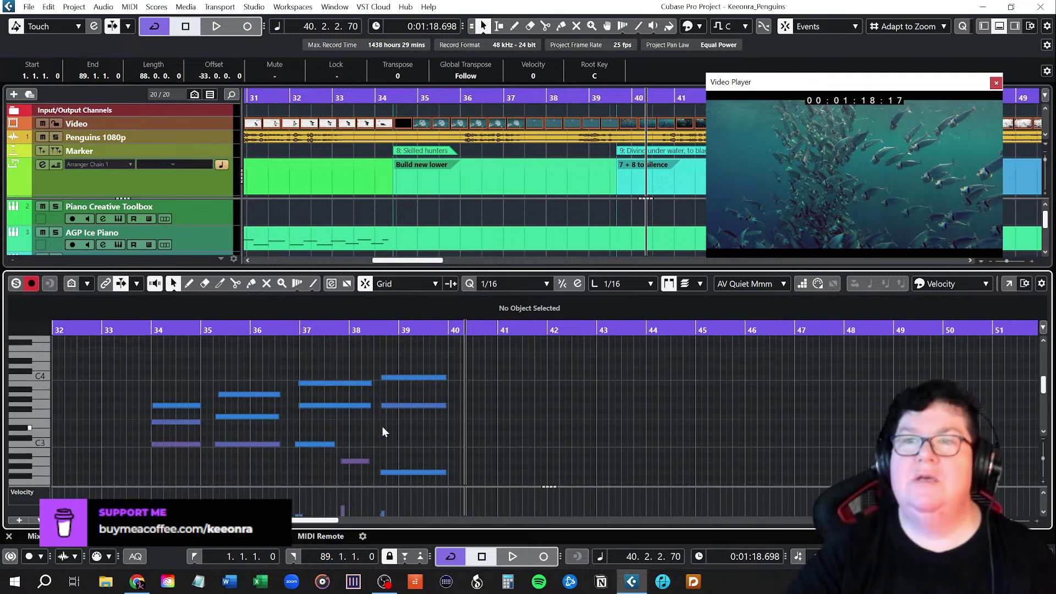
click(102, 329)
key(space)
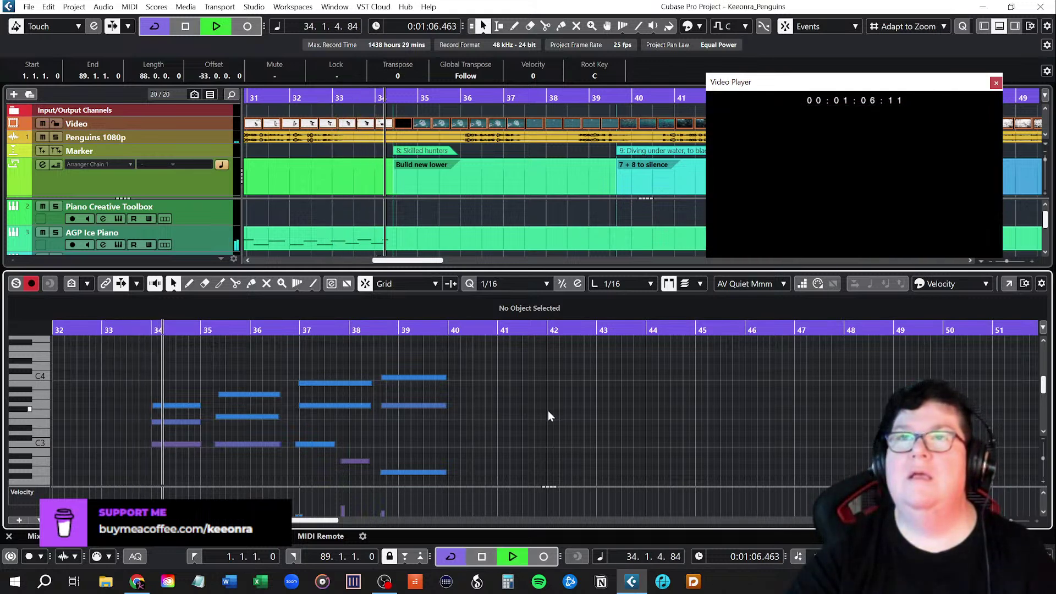
key(space)
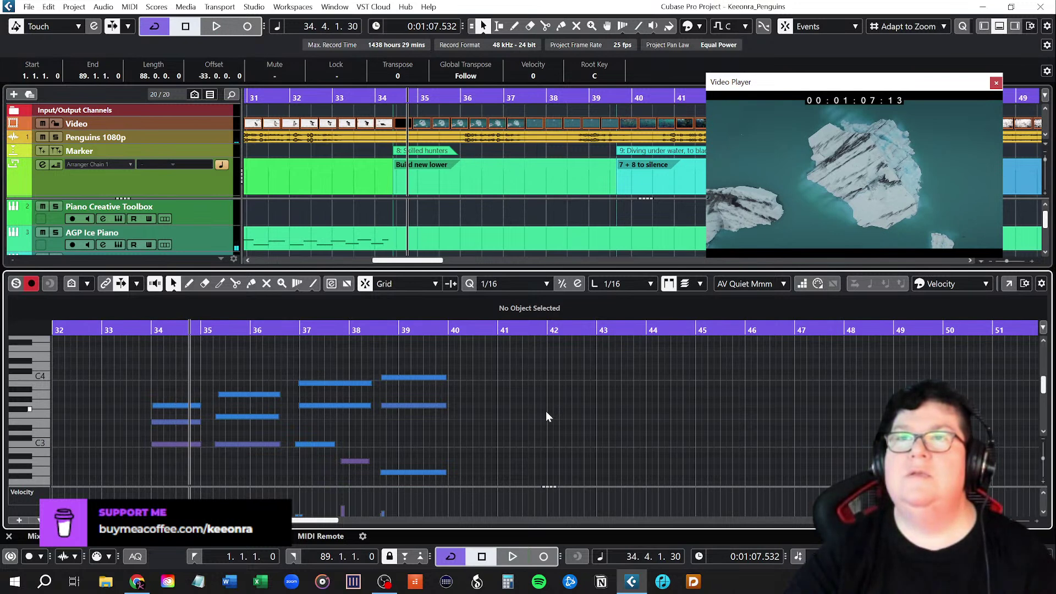
Shift all AV Quiet Mmm notes later so the first chord starts at about 34.2.3.90, and play section 8 to bar 40.
click(393, 97)
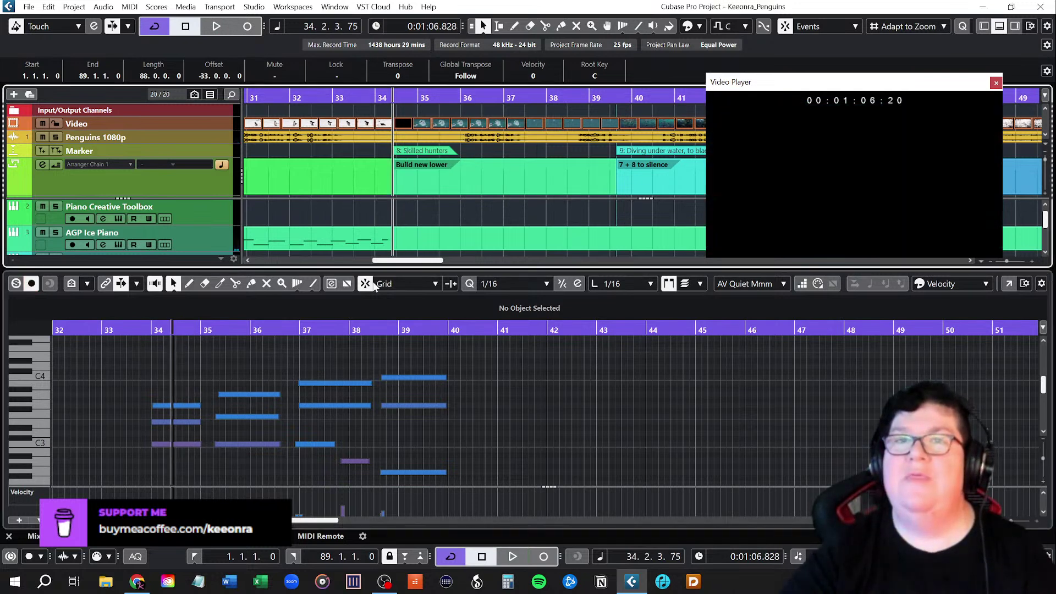
drag(186, 360, 444, 480)
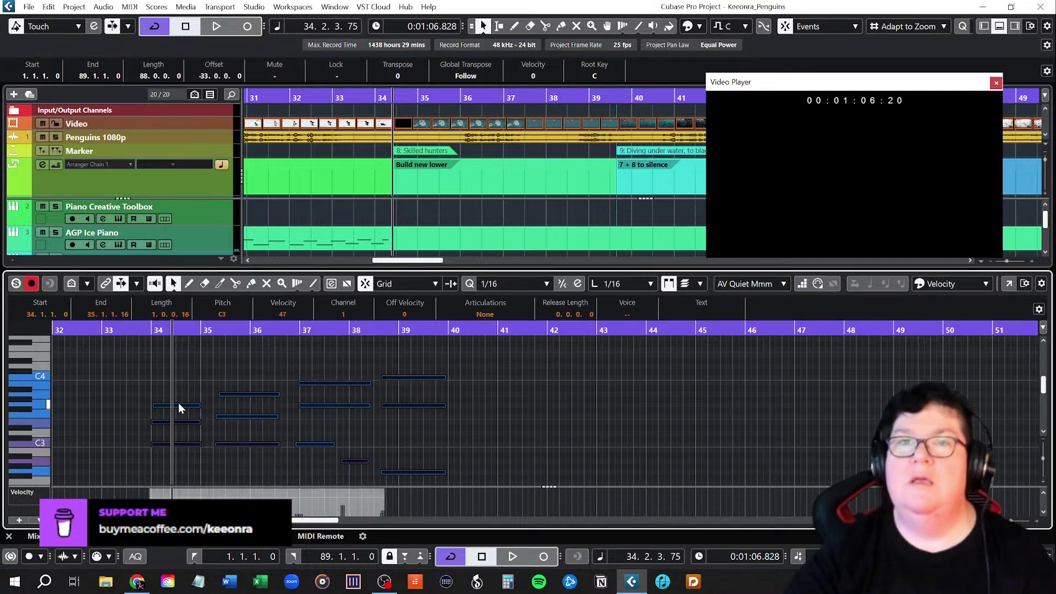
drag(179, 405, 200, 404)
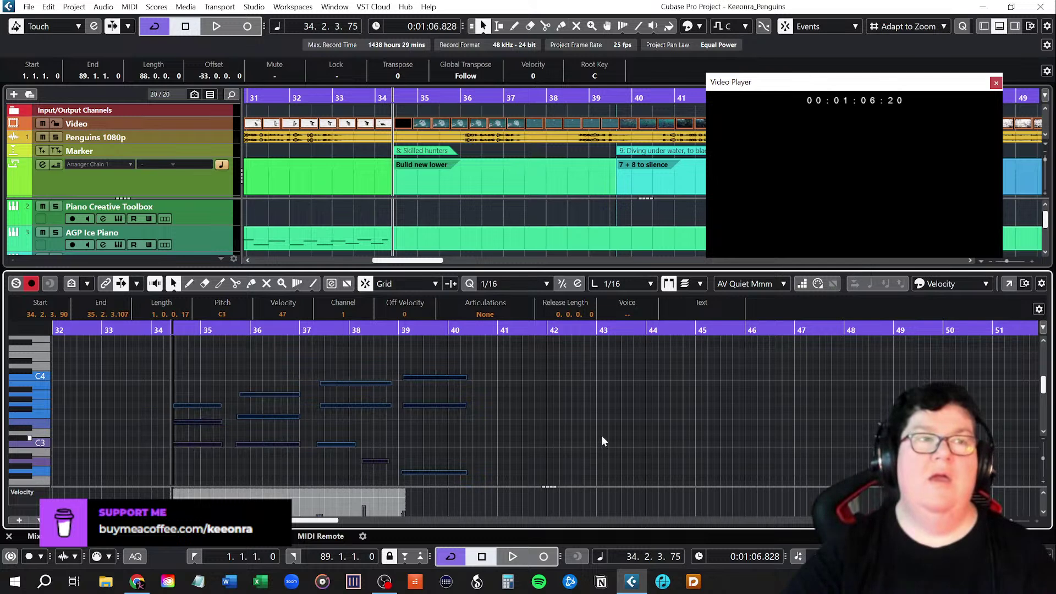
key(space)
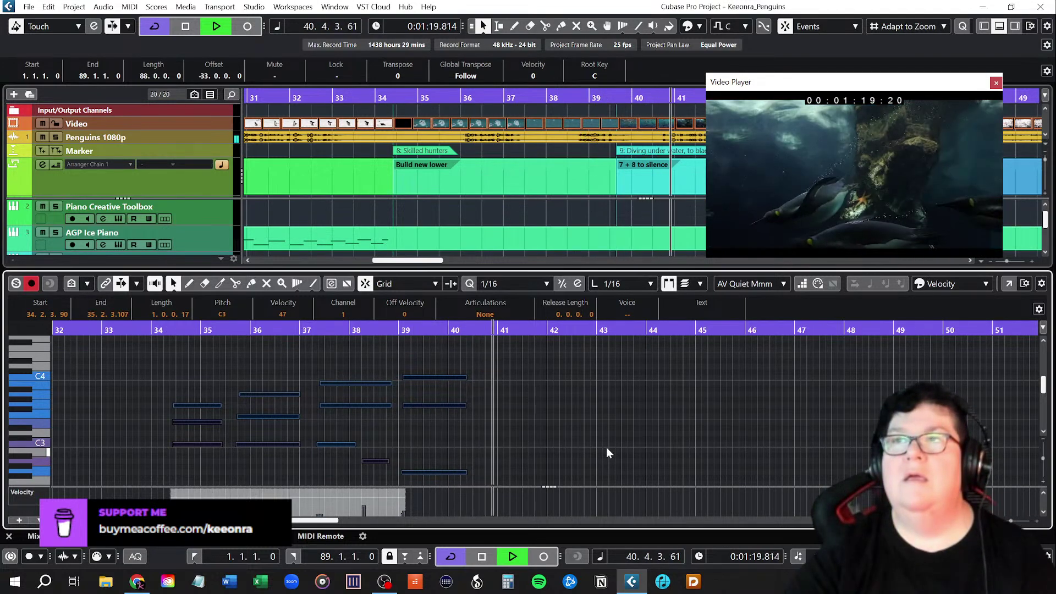
key(space)
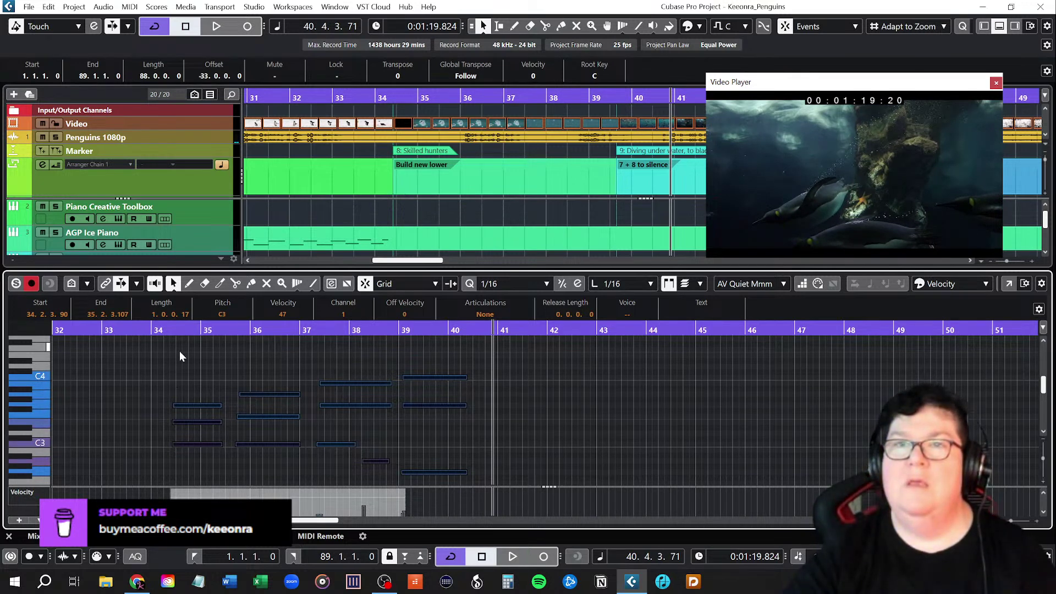
Try moving the second and third AV Quiet Mmm chord groups earlier to tighten the gaps, and undo both moves.
key(ctrl+a)
drag(242, 368, 242, 445)
drag(314, 352, 380, 480)
drag(328, 441, 306, 443)
drag(416, 363, 452, 480)
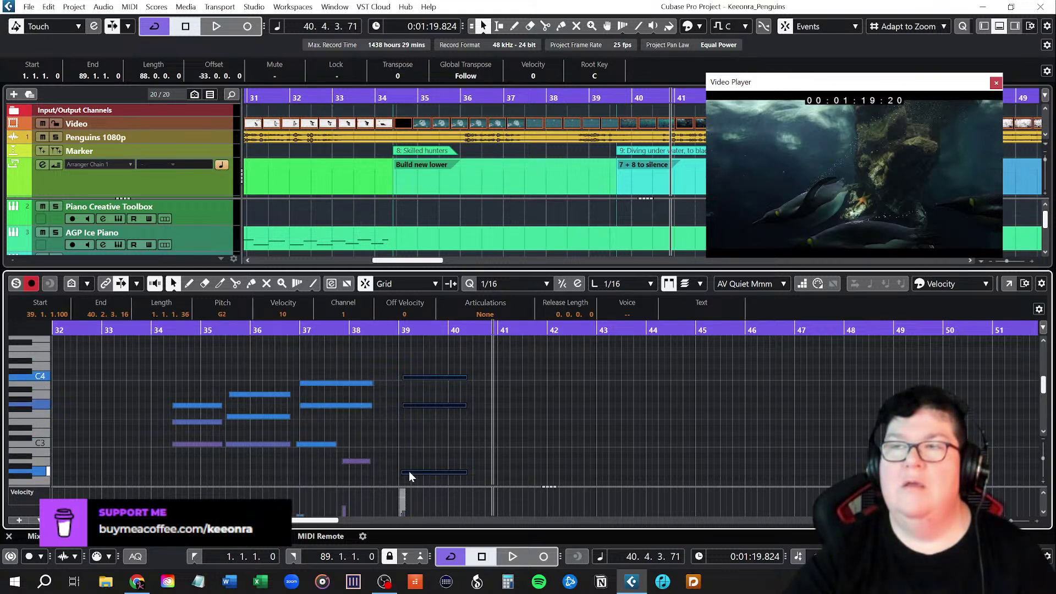
key(ctrl+z)
key(ctrl+z)
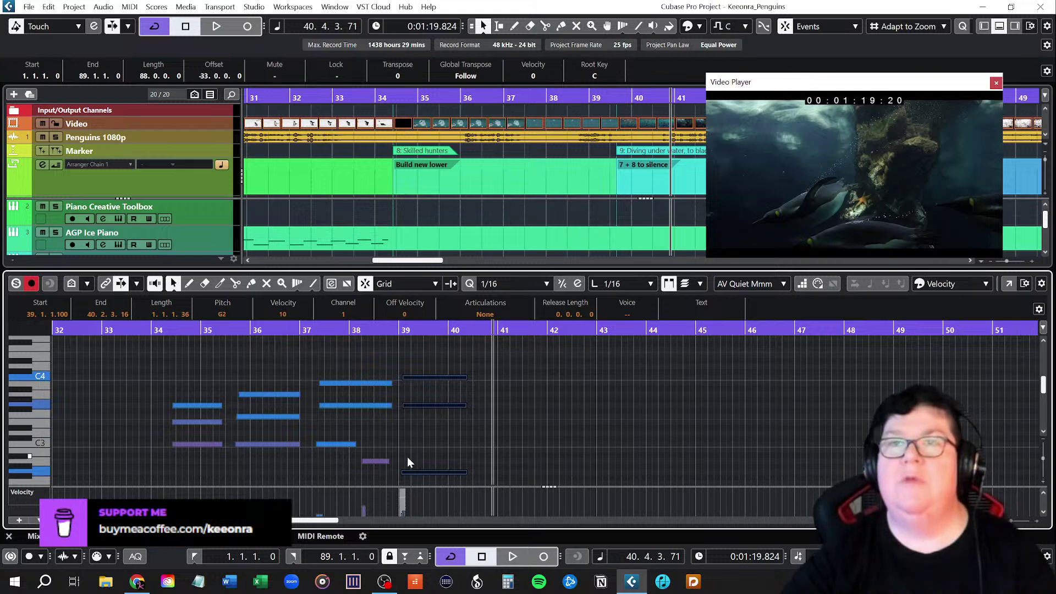
Play the AV Quiet Mmm chords from the start of section 8 to about bar 40 and close the note editor.
click(554, 411)
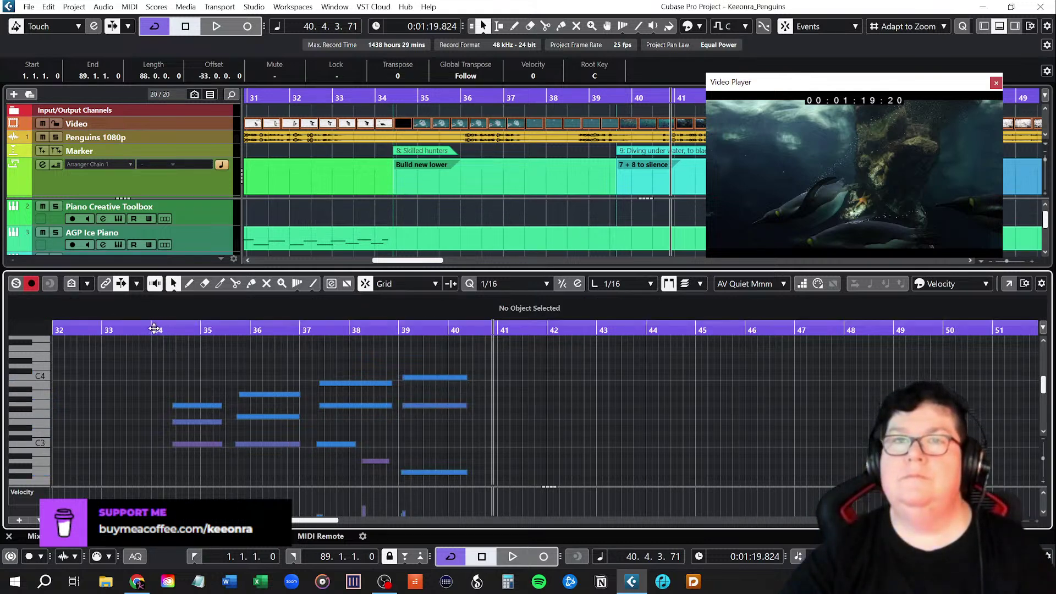
click(171, 330)
key(space)
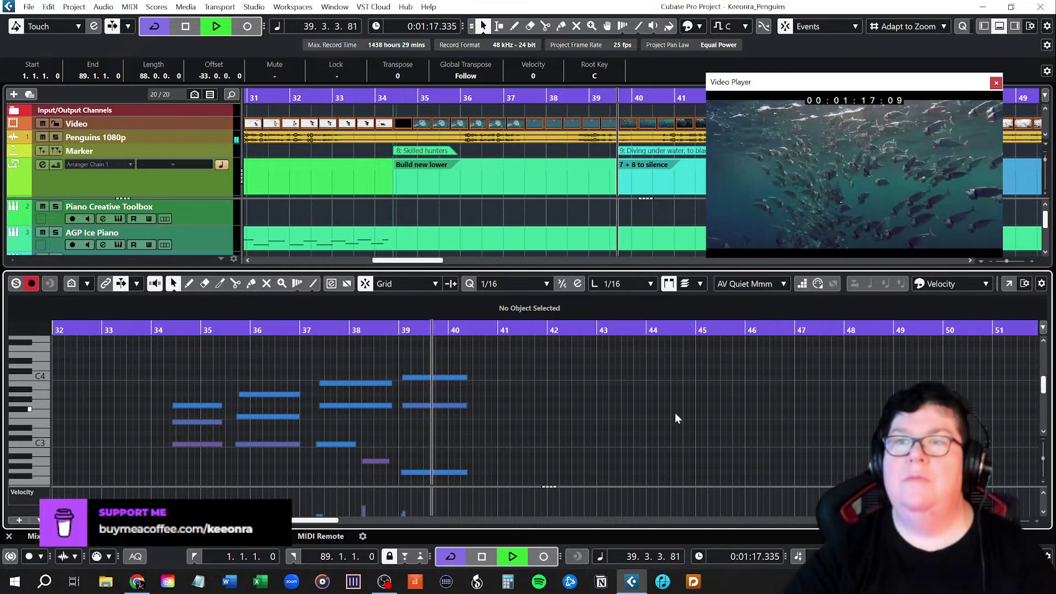
key(space)
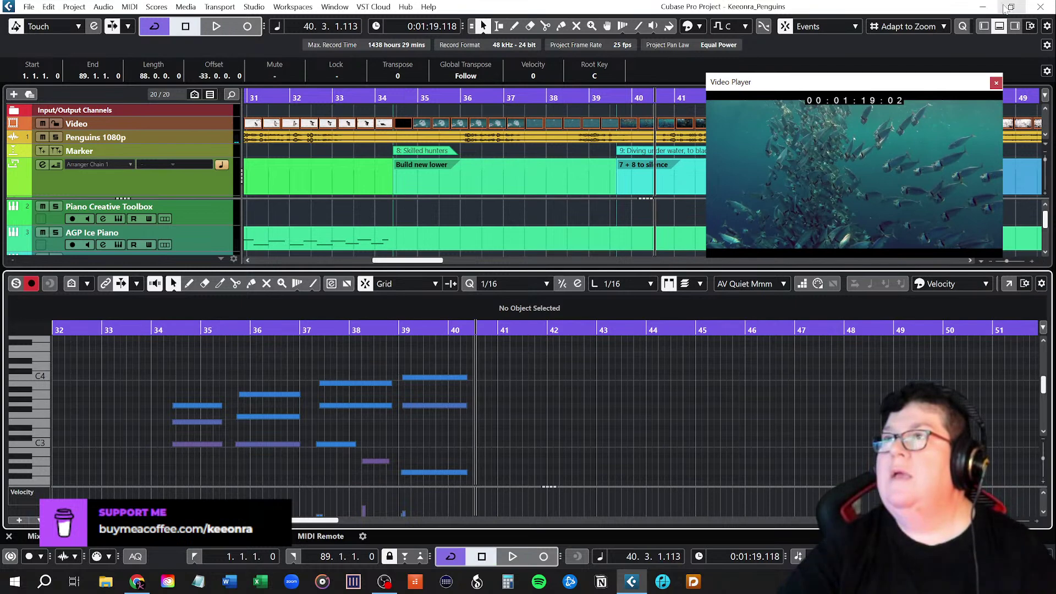
click(1000, 26)
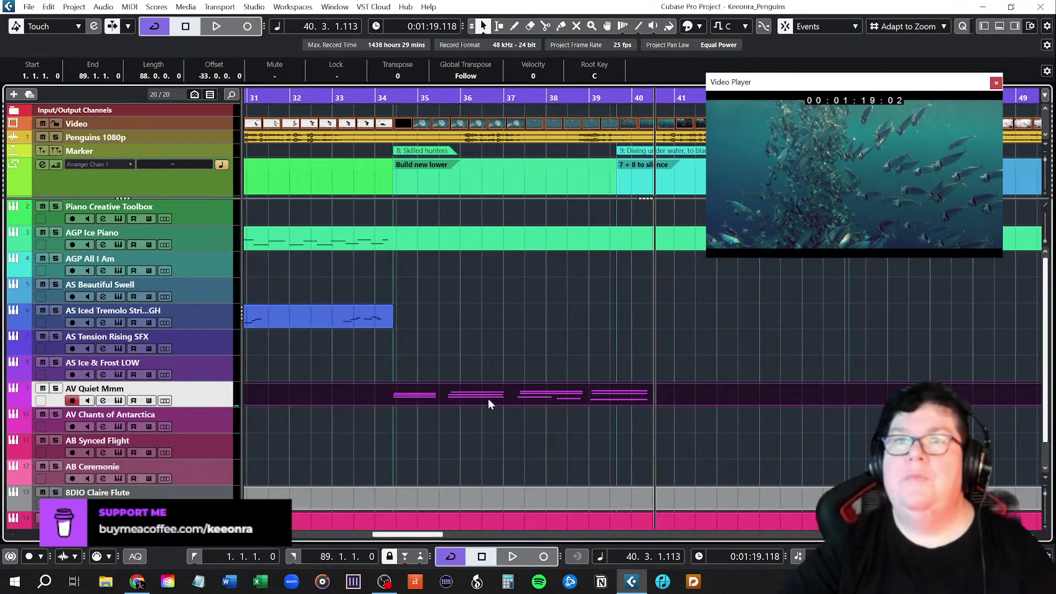
Examine the parts across sections 6 to 10 in the arrangement, selecting the AS Iced Tremolo Strings HIGH part in section 7.
scroll(421, 461, down, 1)
scroll(421, 461, up, 1)
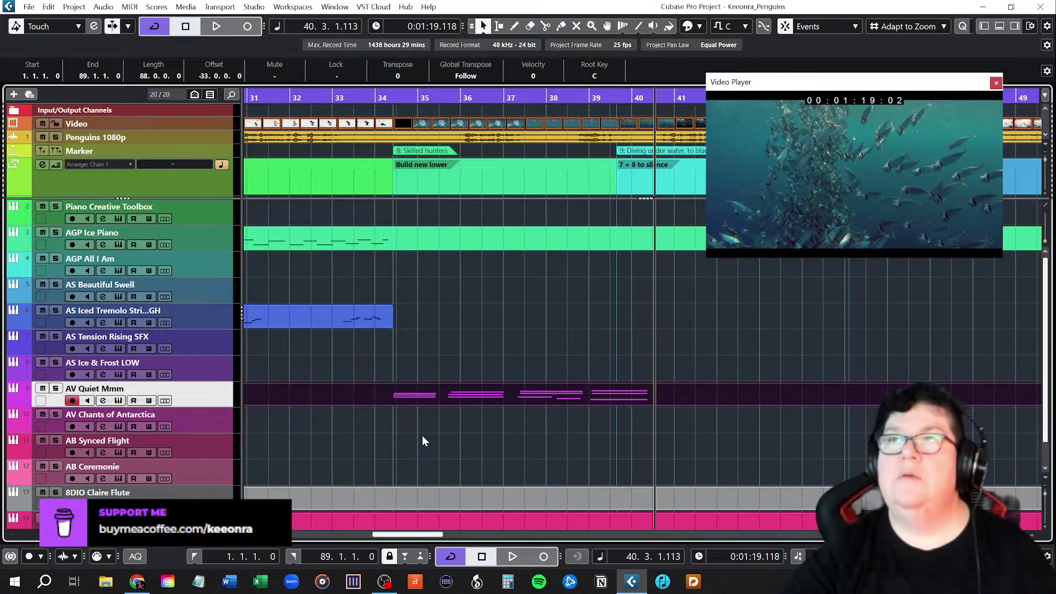
scroll(421, 435, left, 3)
ctrl+scroll(472, 434, down, 6)
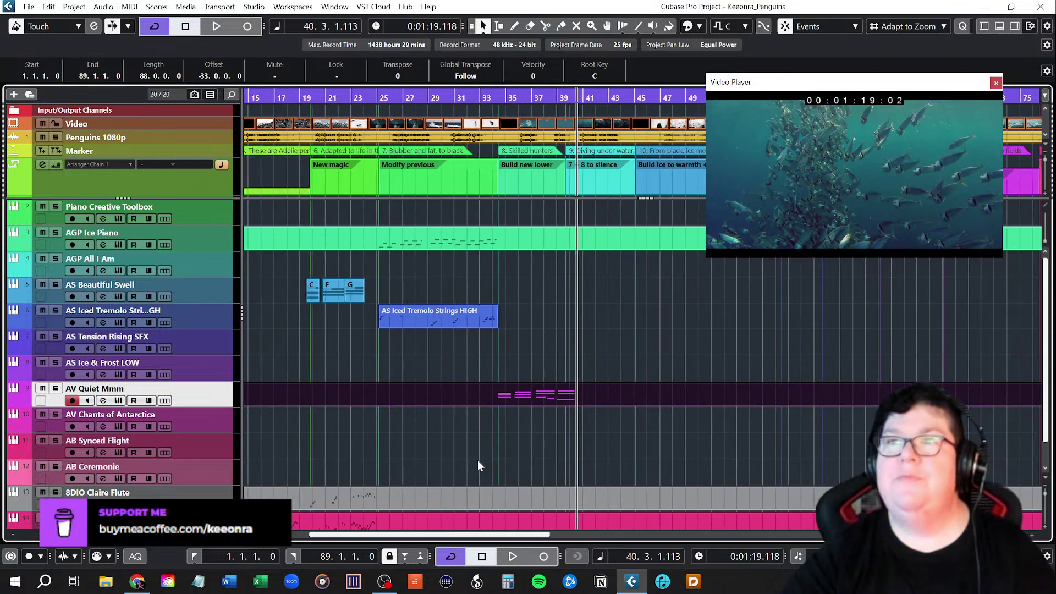
scroll(477, 460, down, 1)
scroll(477, 460, up, 1)
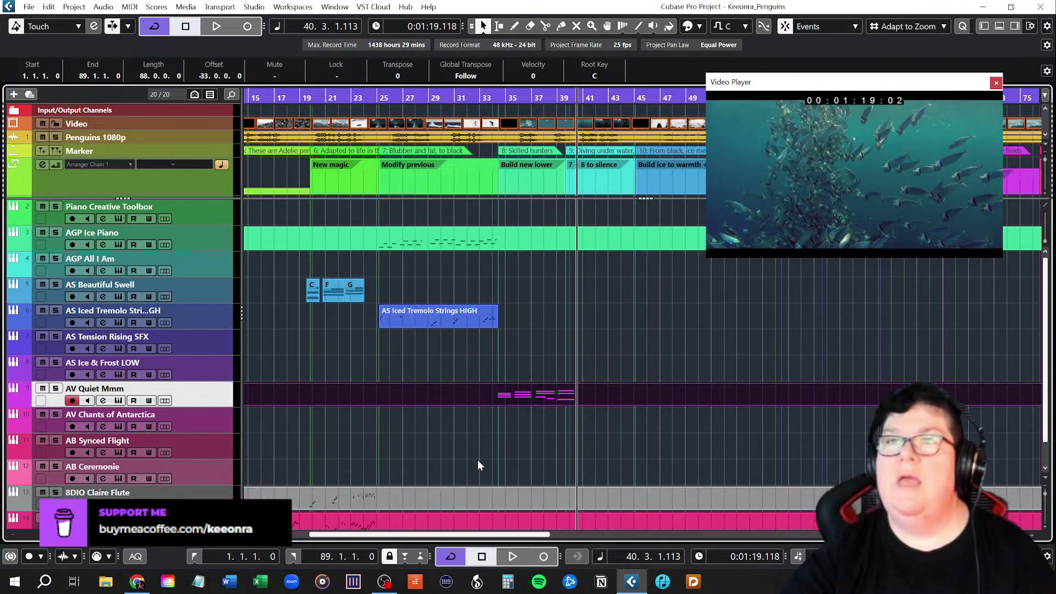
click(440, 321)
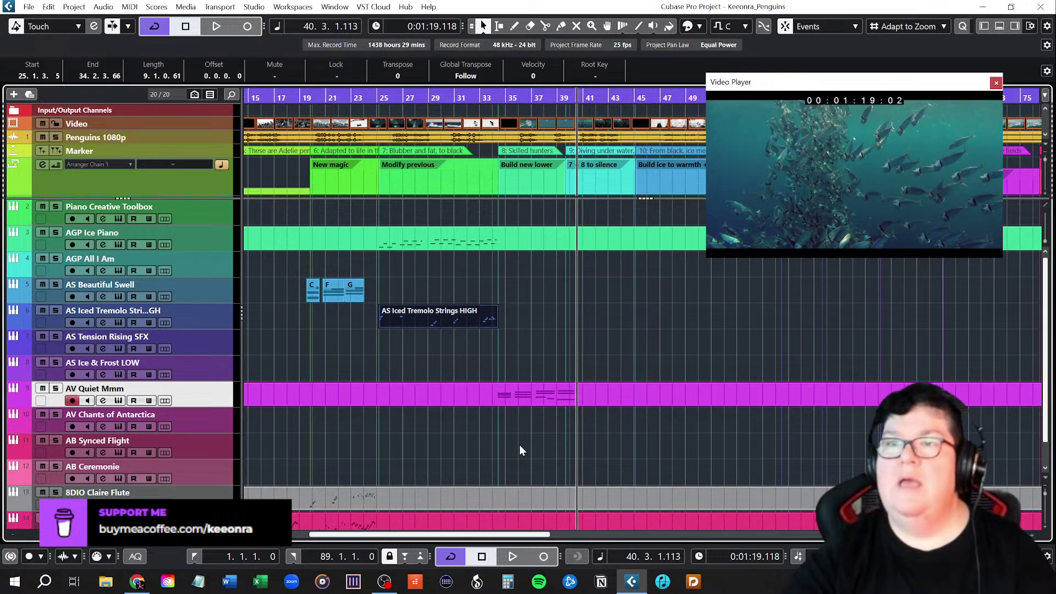
ctrl+scroll(517, 445, up, 4)
scroll(465, 445, left, 3)
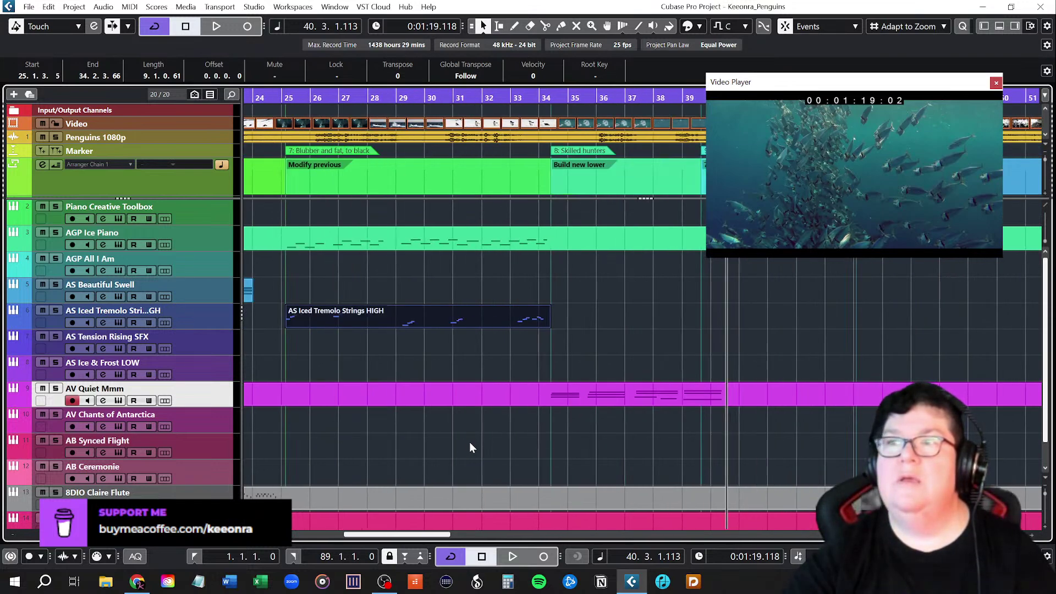
scroll(470, 443, right, 3)
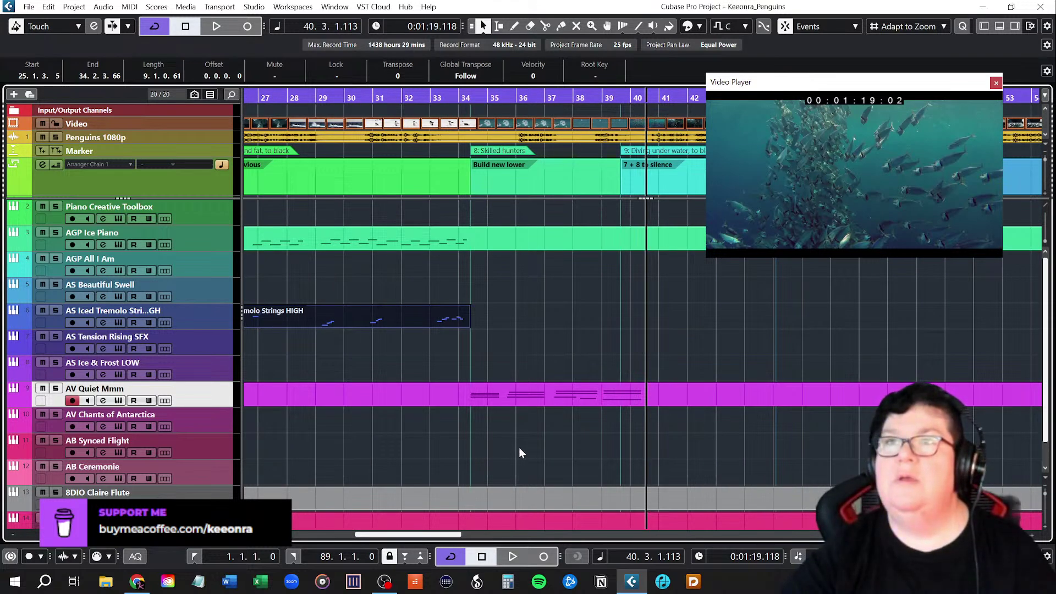
ctrl+scroll(519, 449, down, 2)
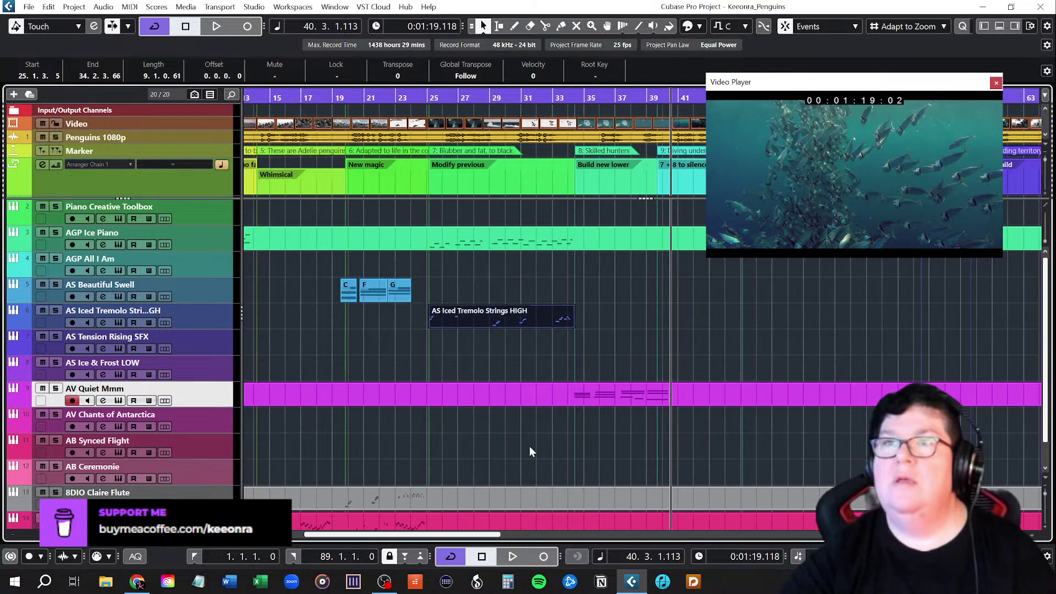
scroll(529, 445, right, 3)
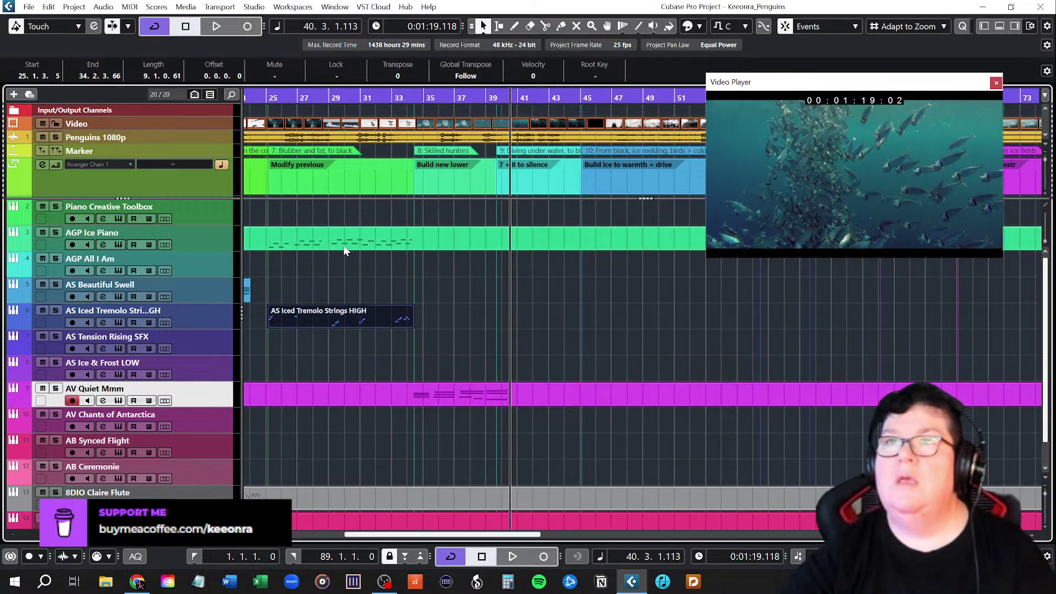
Check the start and end of section 8 against the video, leaving the playhead at the start of section 9.
click(497, 97)
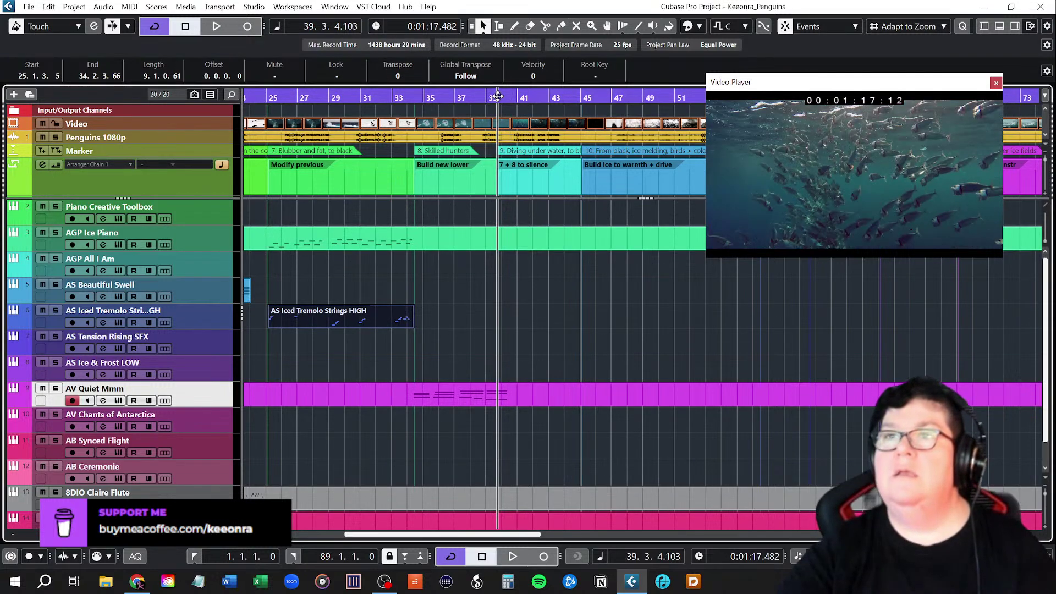
click(415, 98)
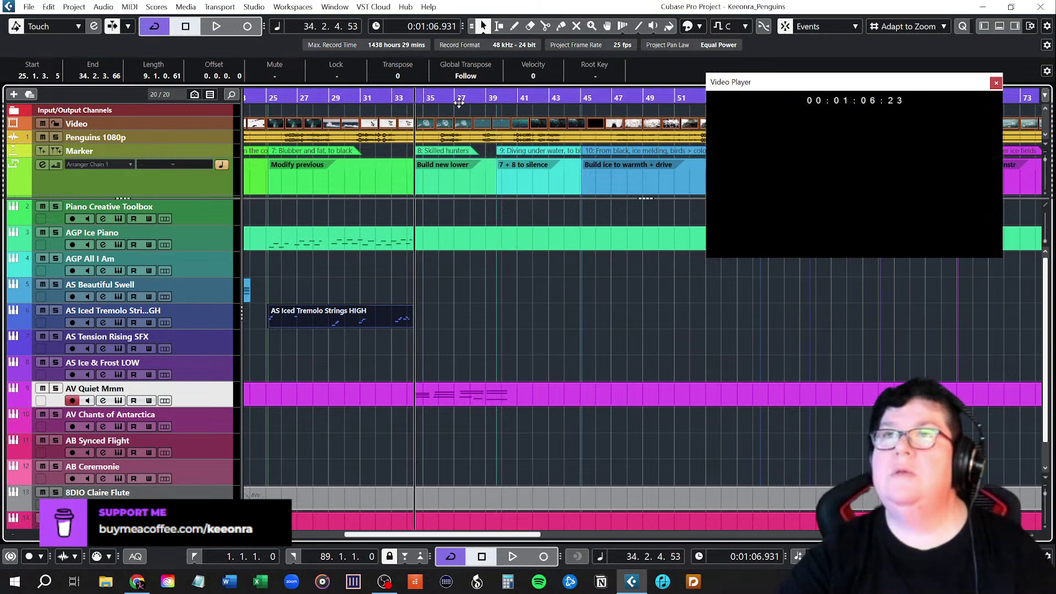
click(497, 98)
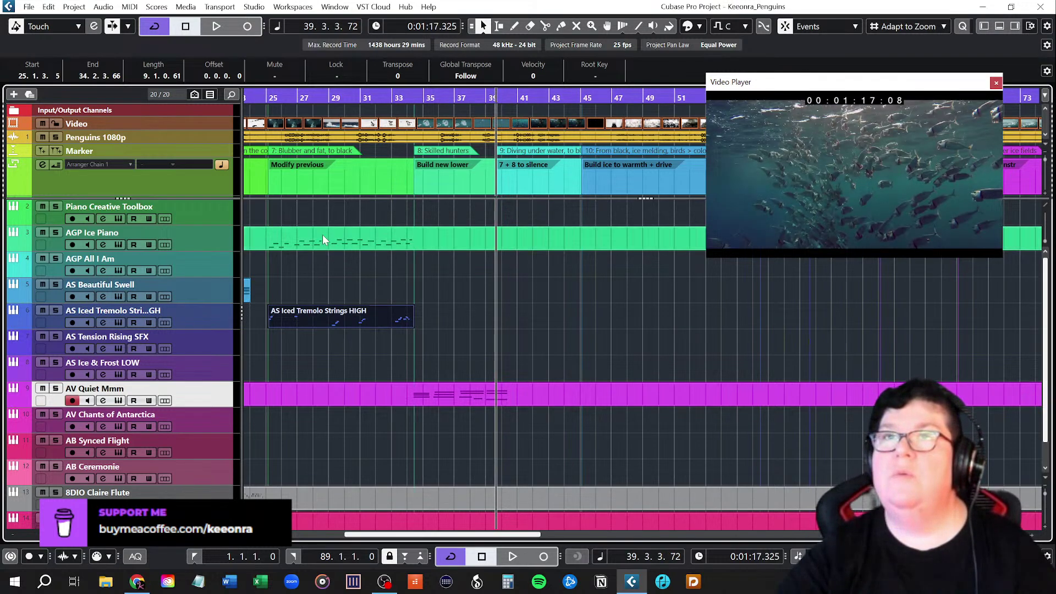
scroll(520, 243, up, 3)
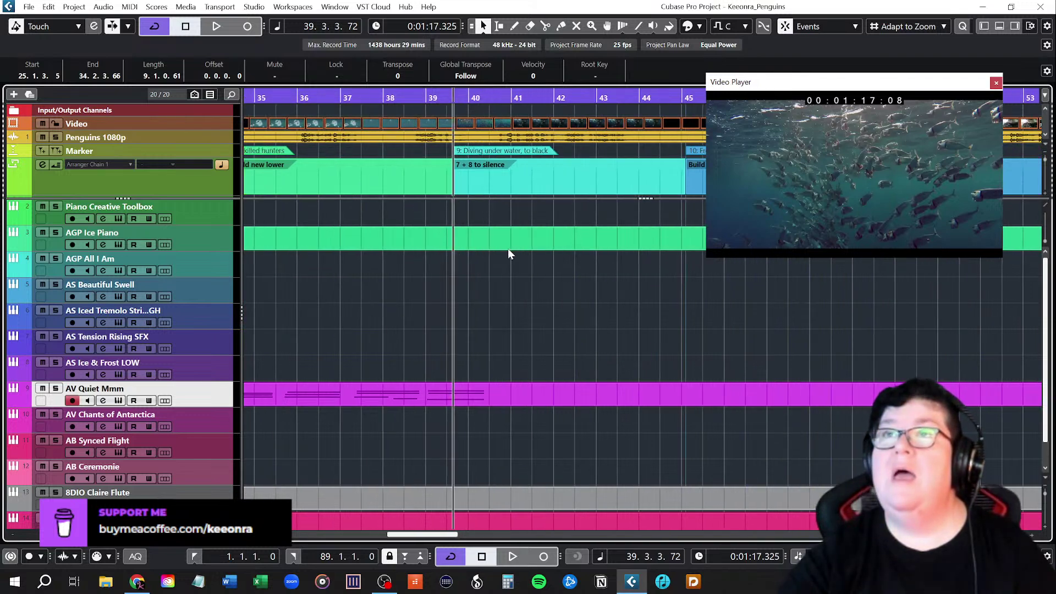
scroll(507, 249, down, 4)
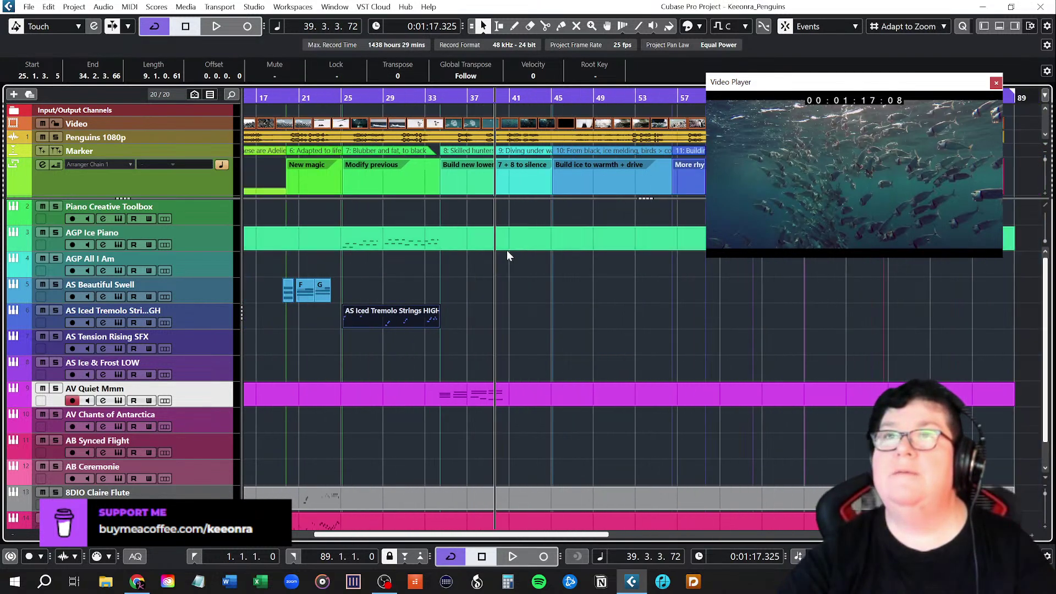
Open the AGP Ice Piano part in the note editor with the playhead at the start of section 7.
click(385, 316)
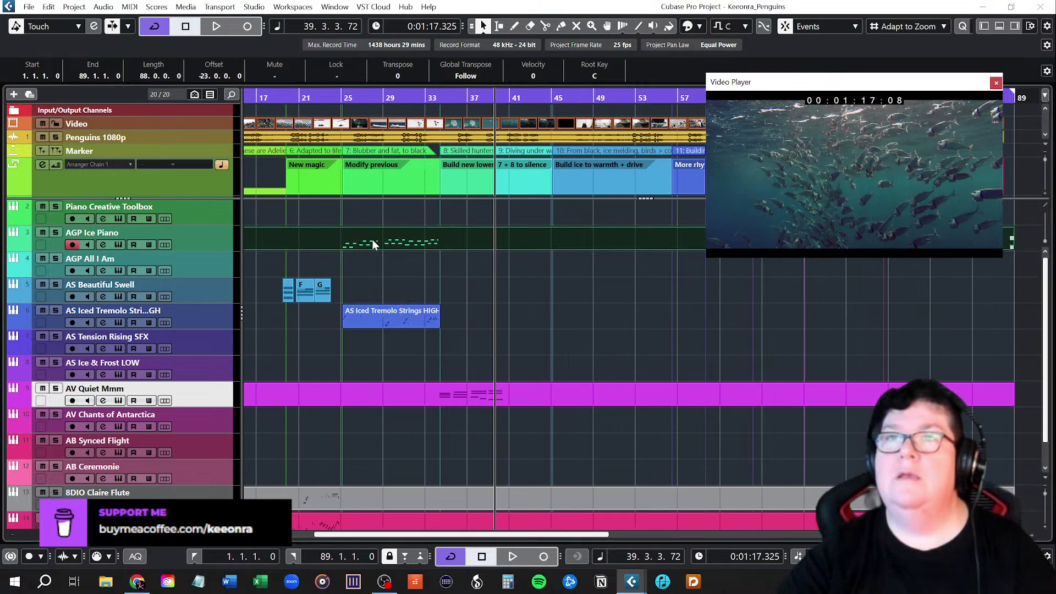
click(342, 96)
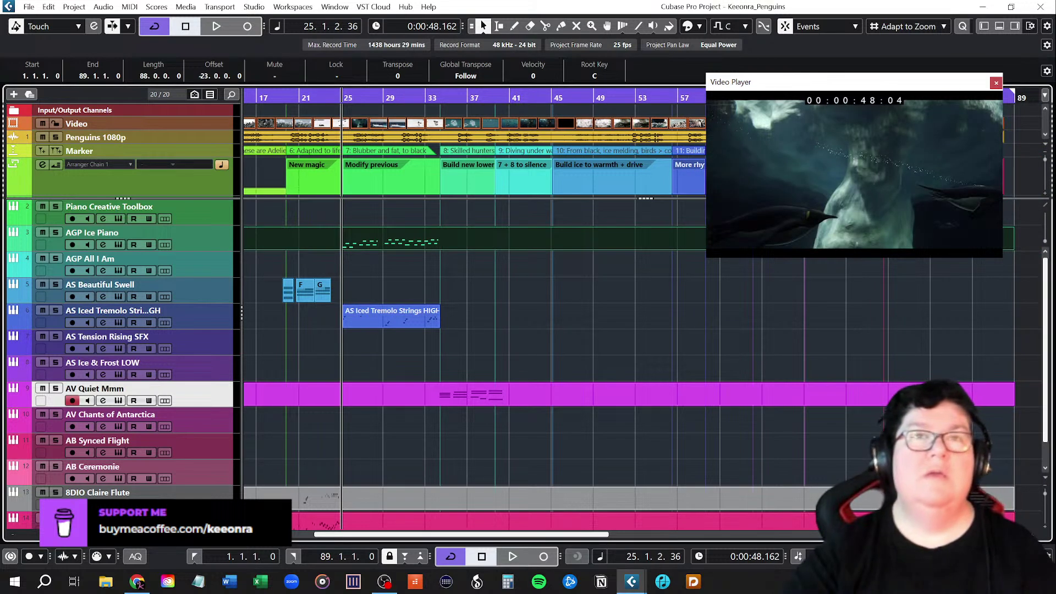
key(ctrl+alt+e)
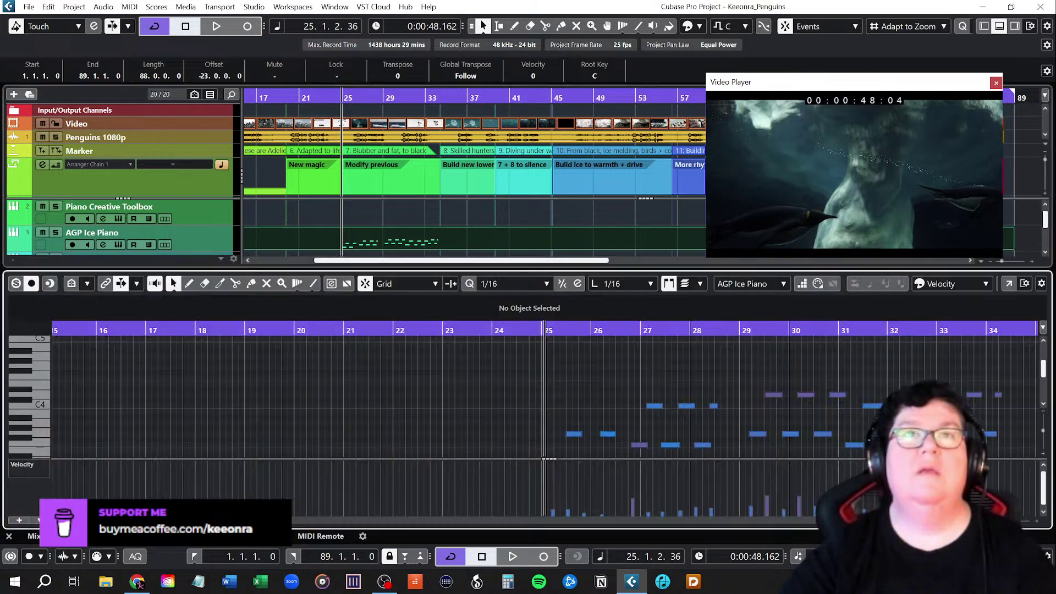
scroll(706, 405, right, 3)
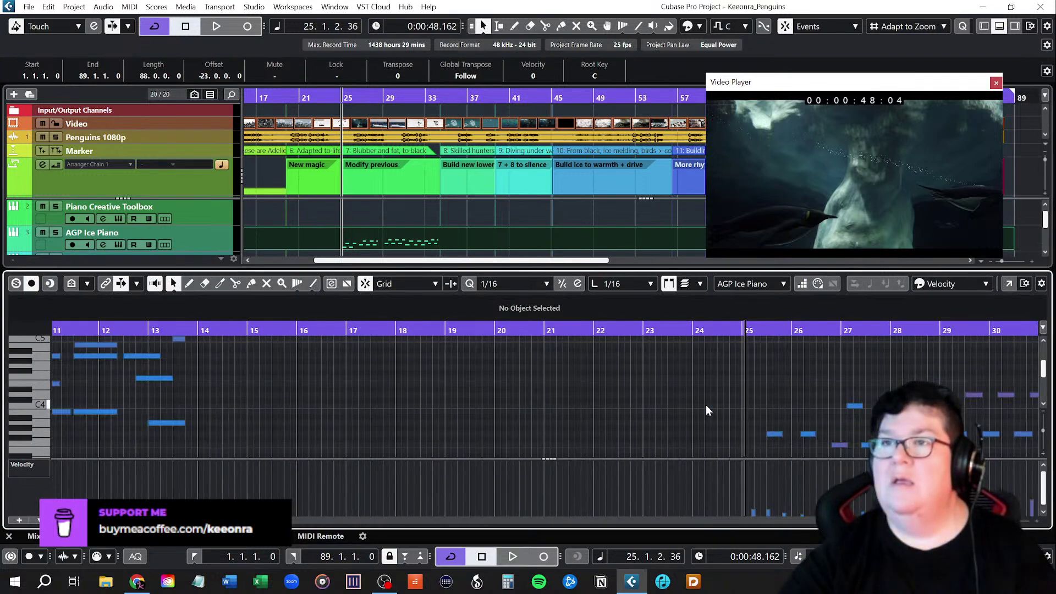
scroll(702, 405, left, 4)
scroll(701, 405, right, 2)
scroll(702, 405, down, 3)
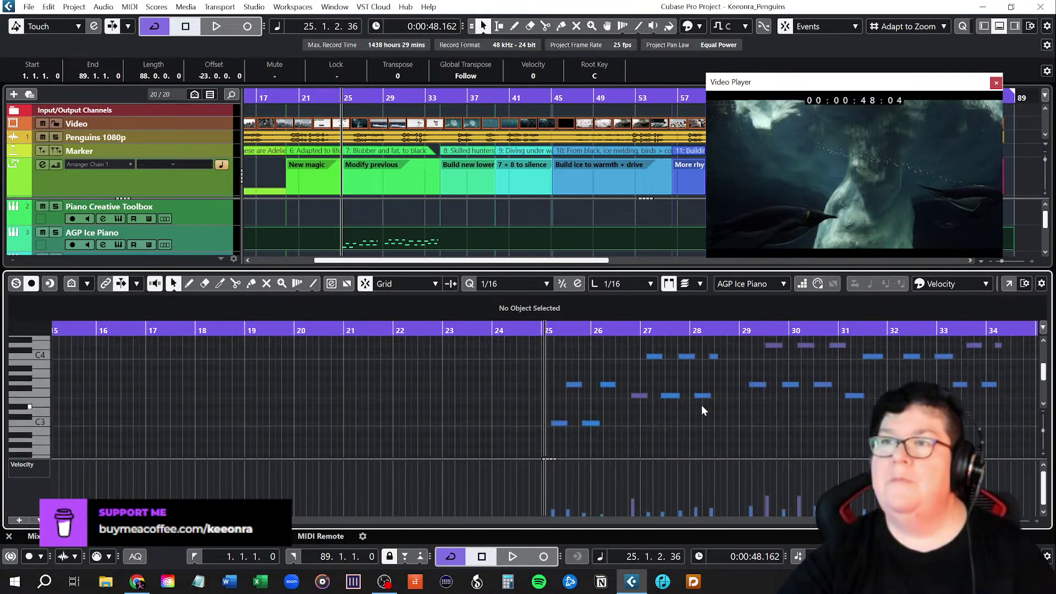
Shrink the velocity lane and adjust the vertical note zoom so all section 7 piano notes fit the editor.
click(1045, 417)
scroll(802, 430, up, 2)
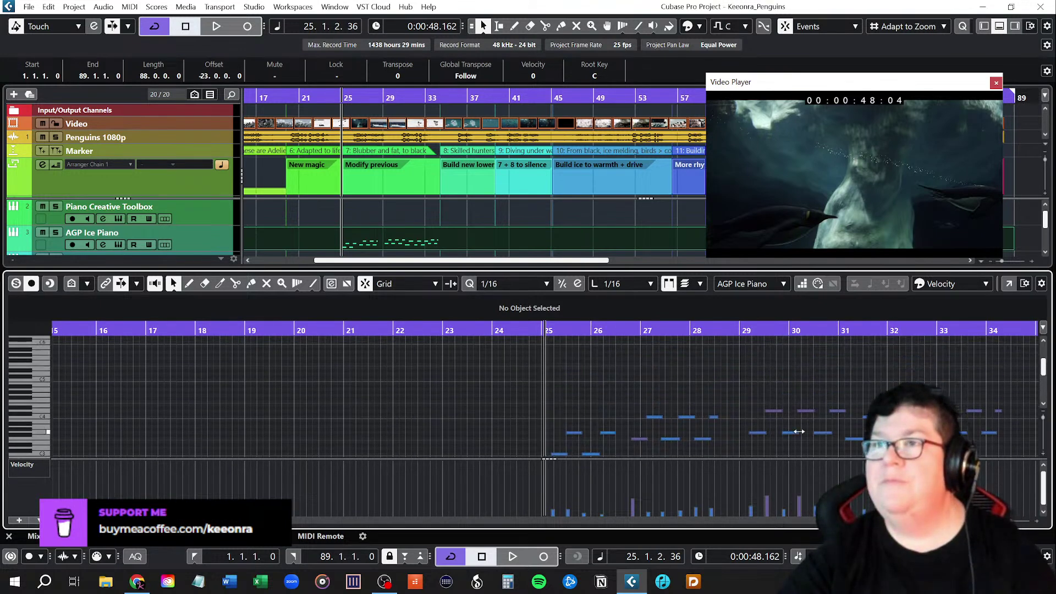
drag(778, 461, 779, 495)
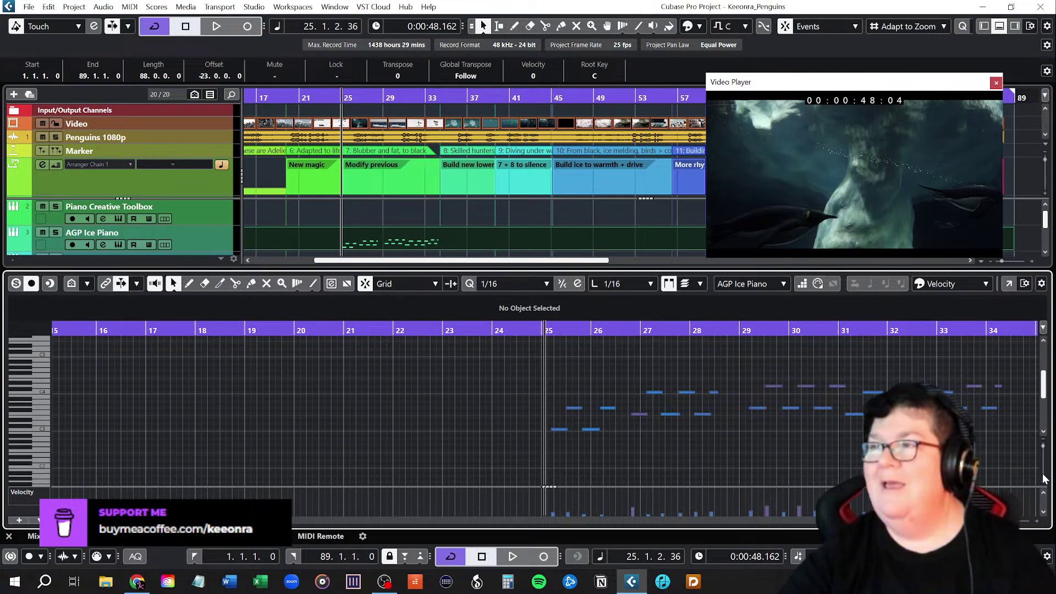
drag(1043, 452, 1044, 455)
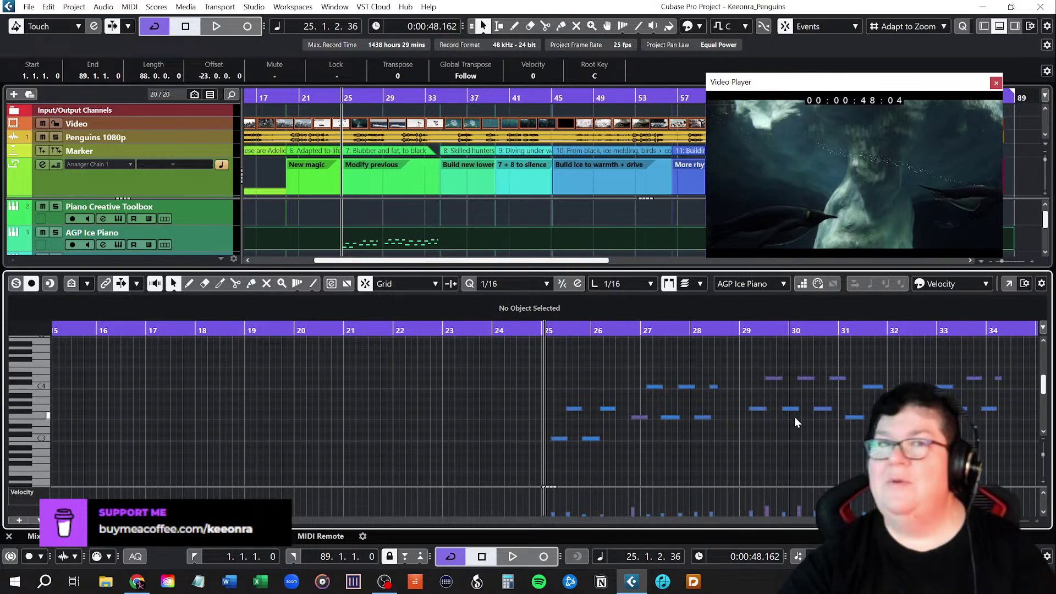
scroll(774, 412, down, 3)
scroll(773, 414, up, 3)
Select and copy all AGP Ice Piano notes in section 7, from bar 25 to bar 34.
drag(534, 354, 1018, 474)
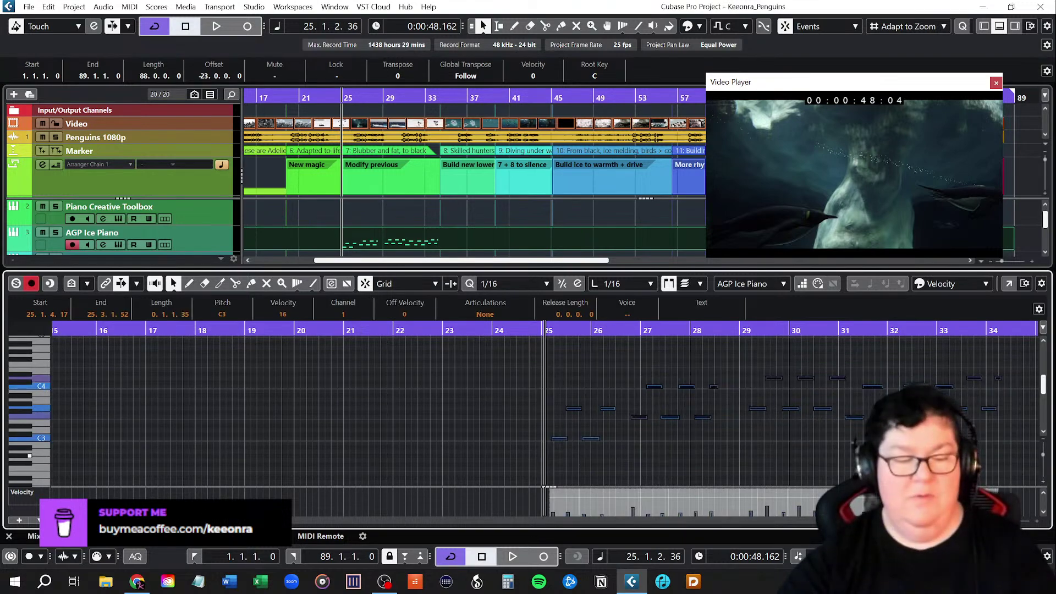
scroll(544, 412, right, 1)
scroll(544, 412, right, 5)
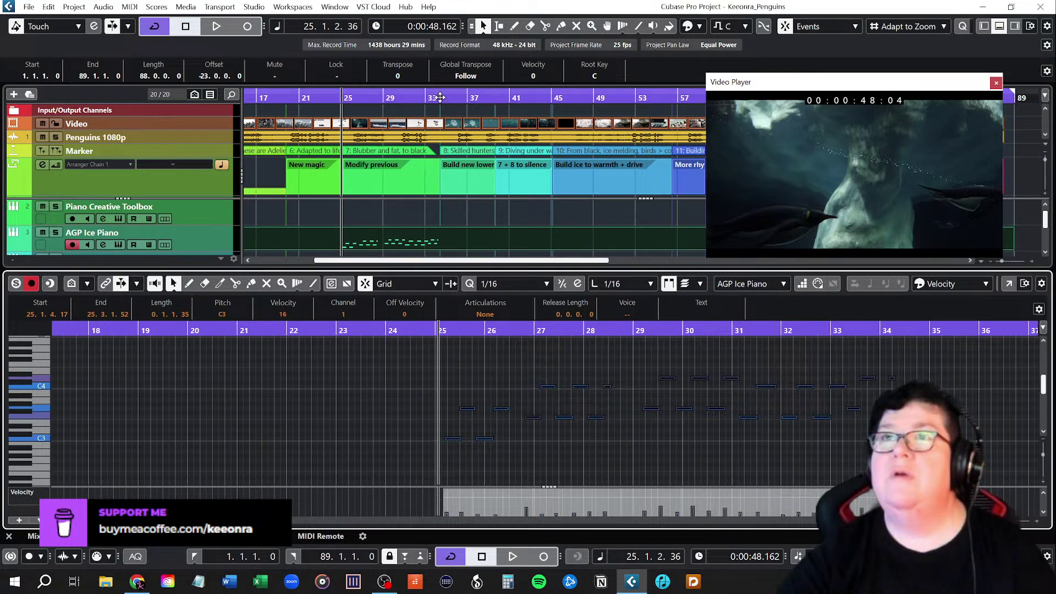
Move the playhead to the start of section 8 and examine which tracks already have parts there.
click(440, 97)
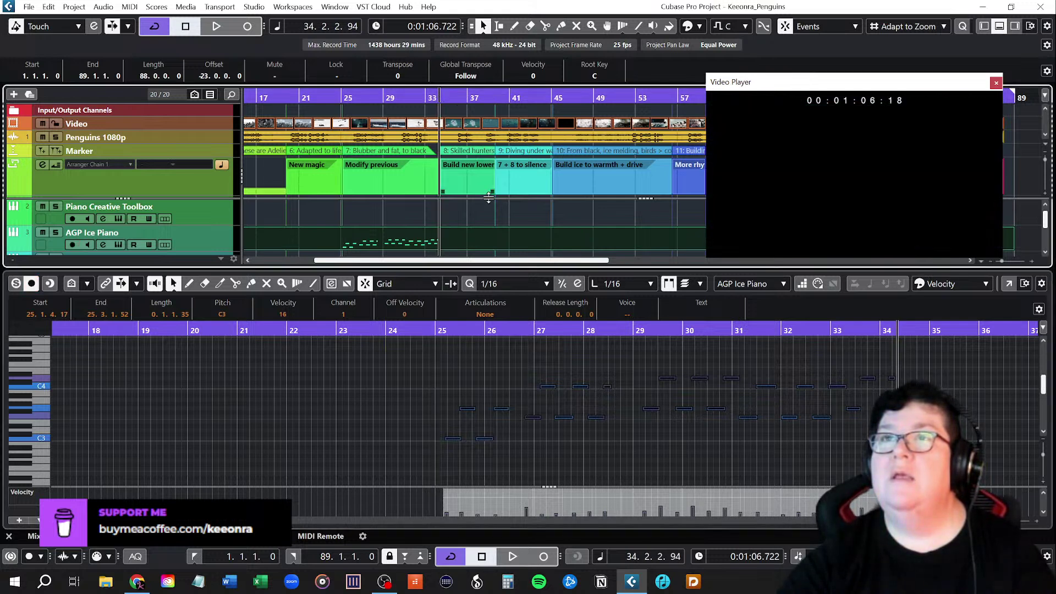
scroll(499, 226, down, 3)
scroll(501, 230, down, 3)
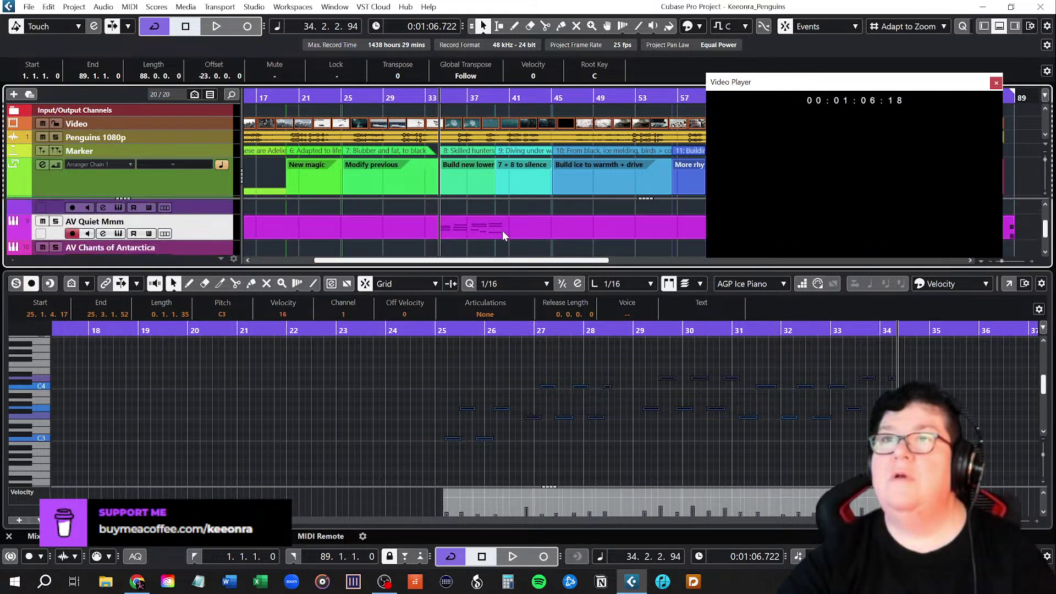
scroll(502, 231, up, 2)
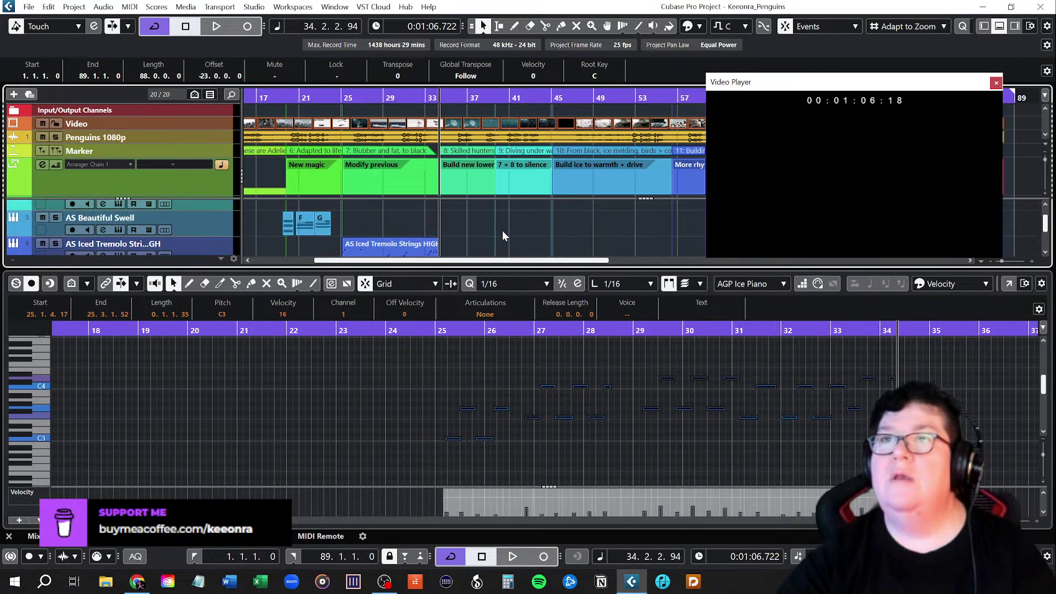
scroll(503, 231, down, 1)
scroll(503, 229, down, 4)
scroll(503, 229, up, 3)
scroll(502, 231, up, 2)
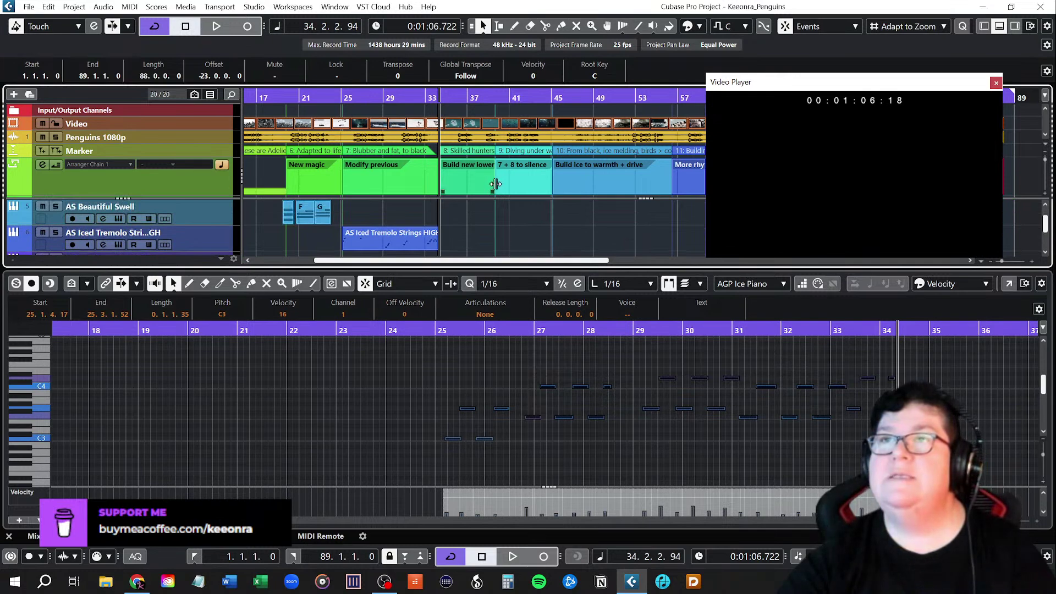
Paste the copied AGP Ice Piano notes at the start of section 9, 39.3.3.43, and play them to about bar 49.
click(496, 97)
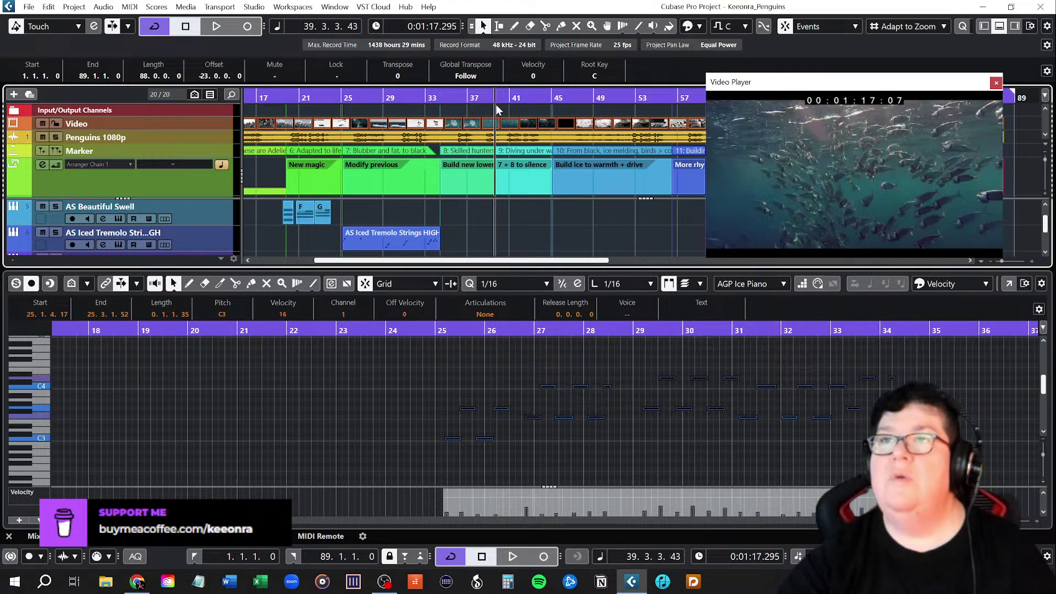
scroll(504, 222, down, 1)
scroll(505, 223, up, 4)
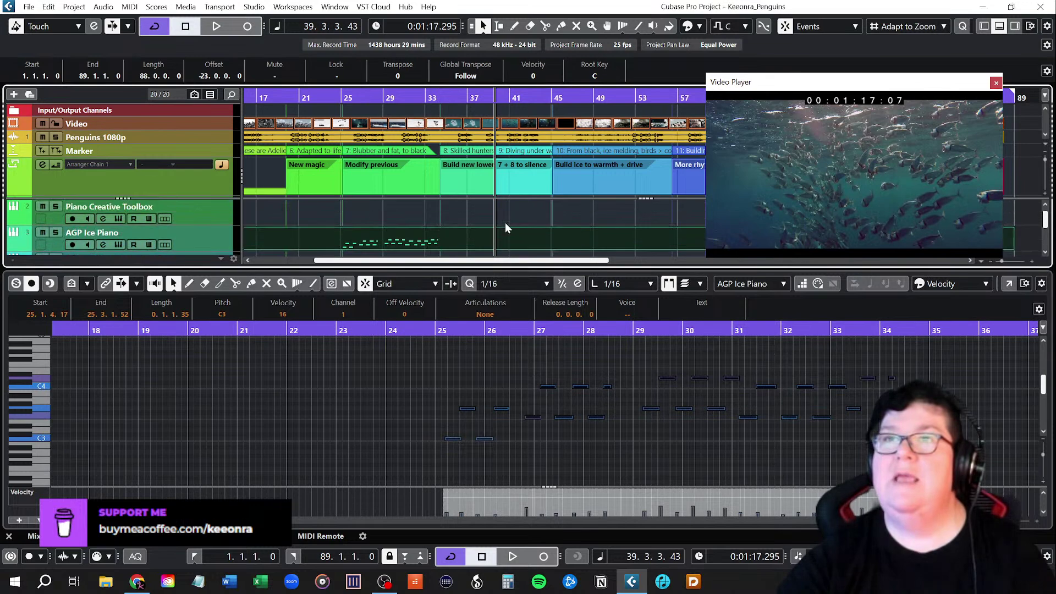
scroll(505, 222, down, 1)
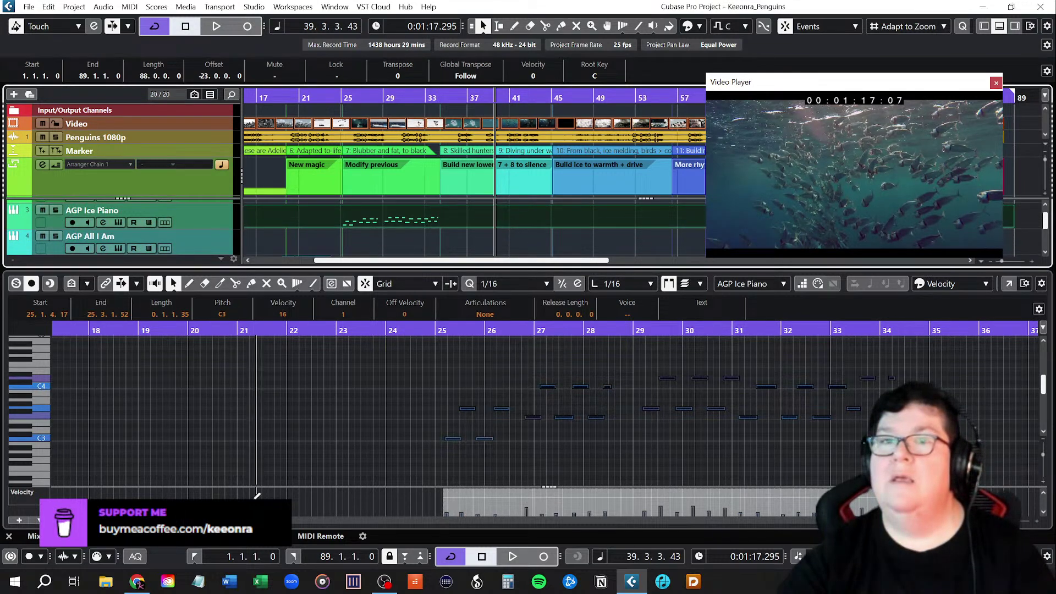
drag(165, 521, 324, 523)
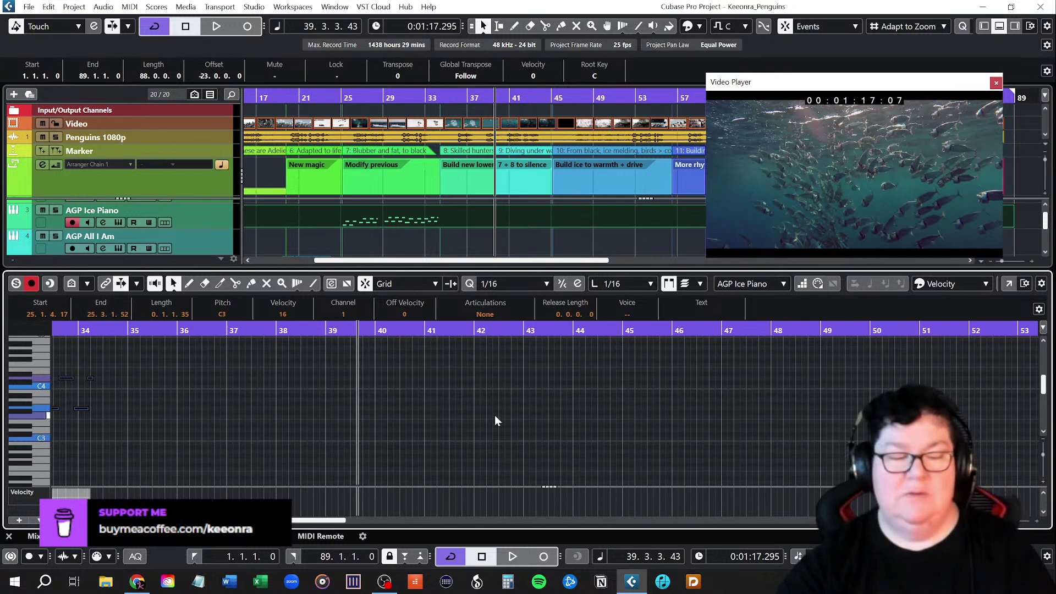
key(ctrl+v)
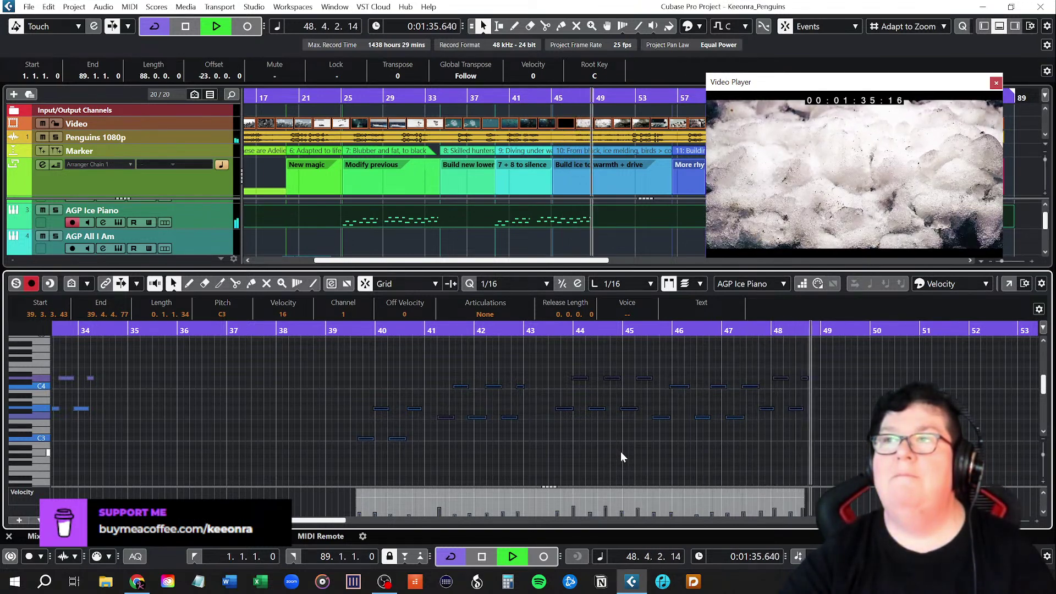
key(space)
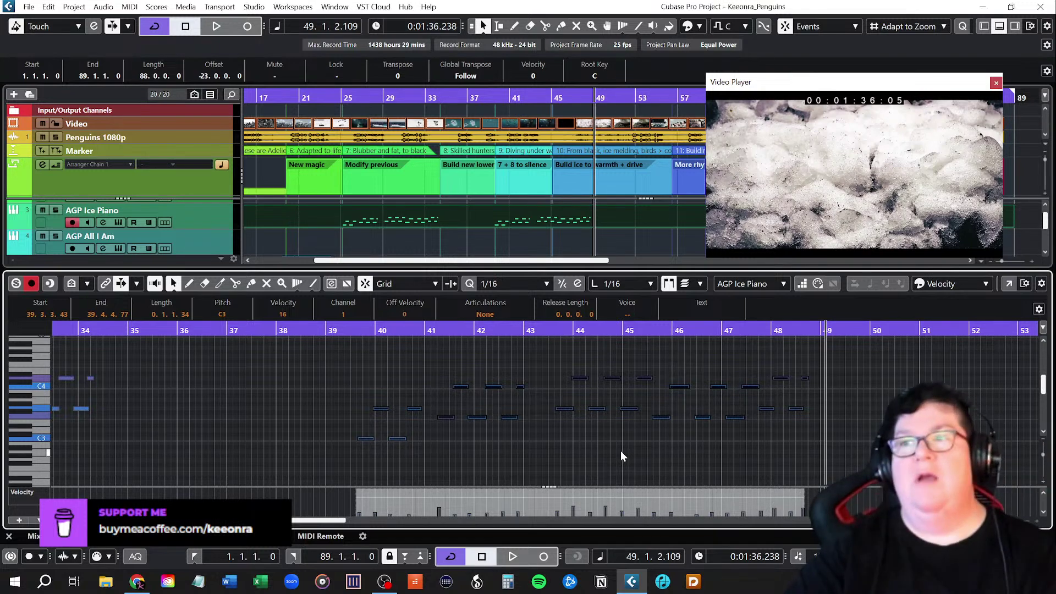
scroll(621, 450, down, 2)
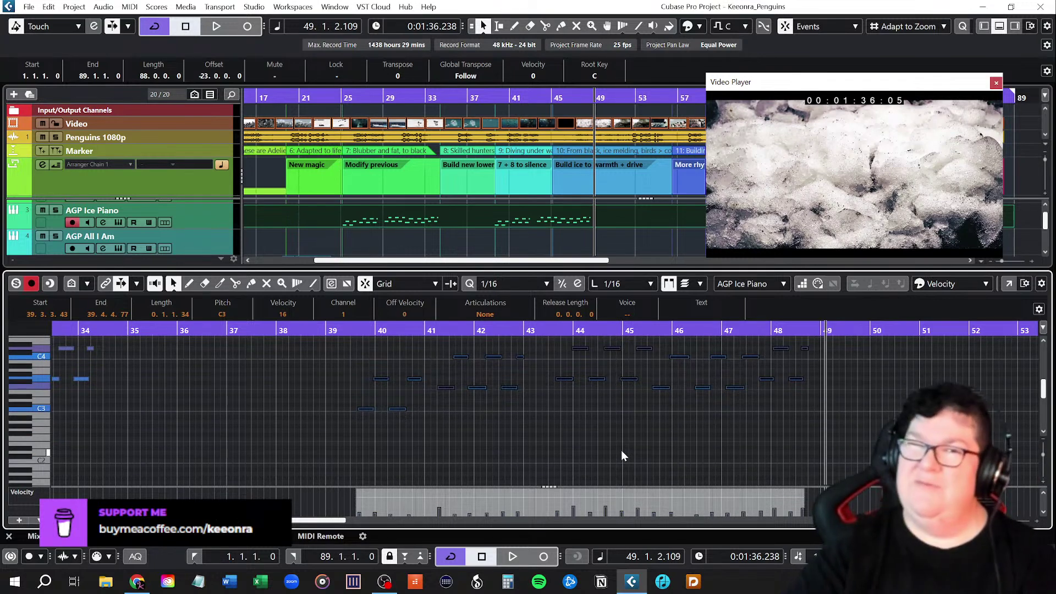
scroll(621, 455, up, 2)
scroll(621, 455, down, 2)
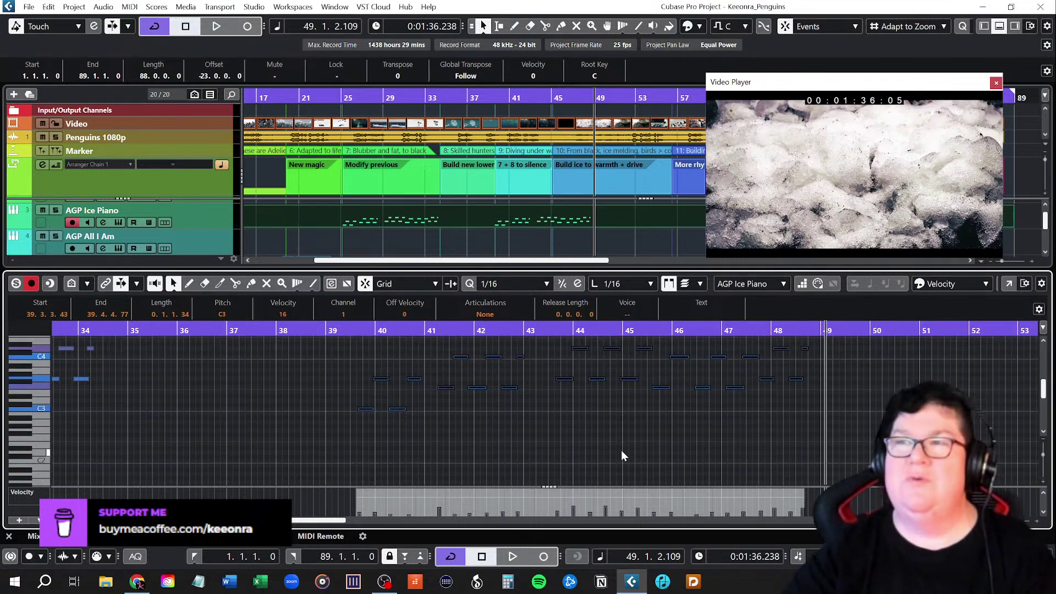
scroll(622, 456, up, 2)
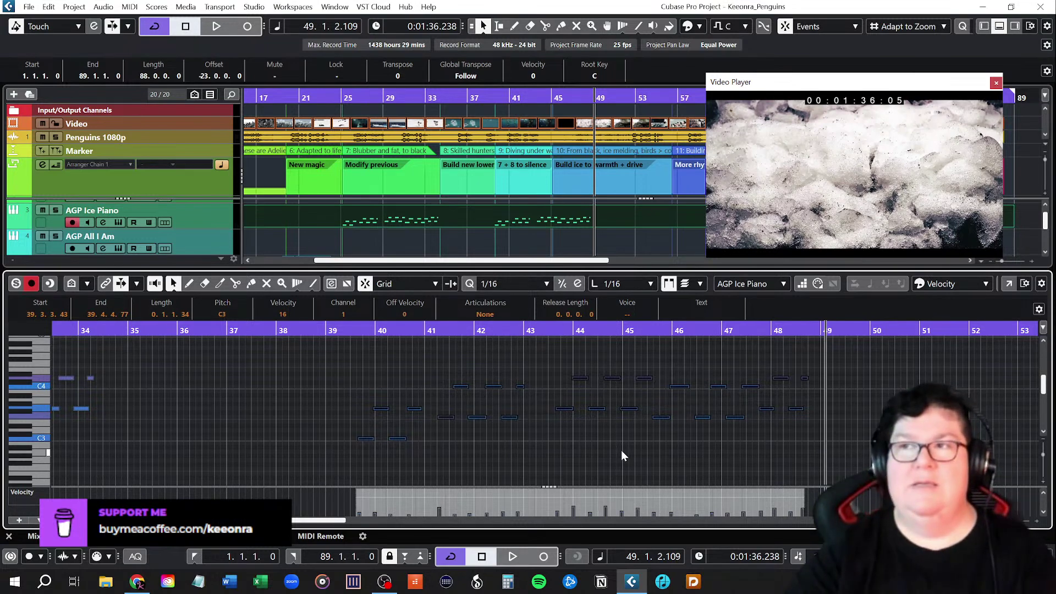
scroll(622, 452, down, 2)
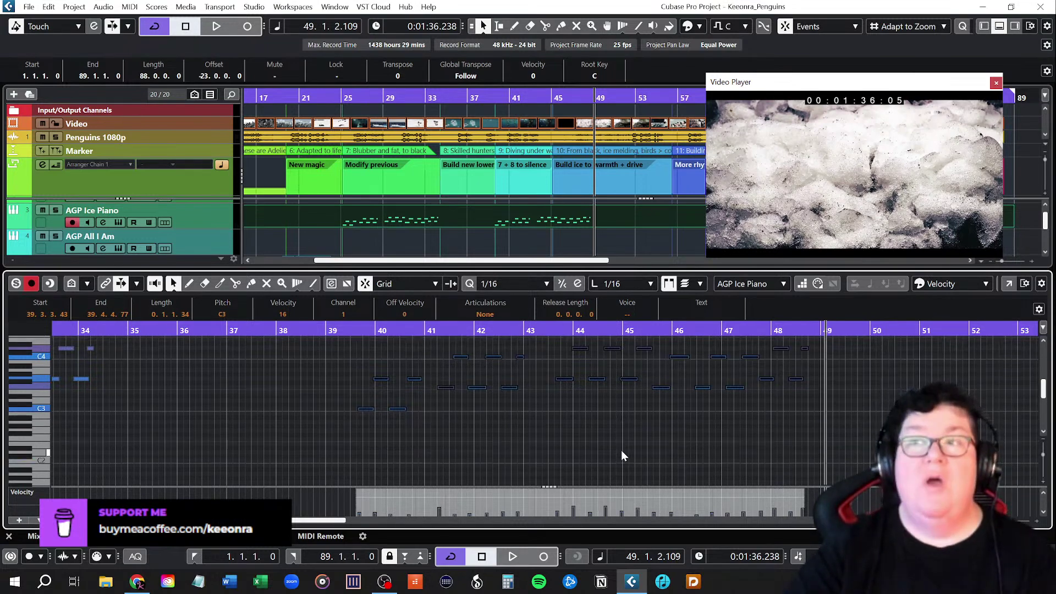
scroll(622, 451, up, 2)
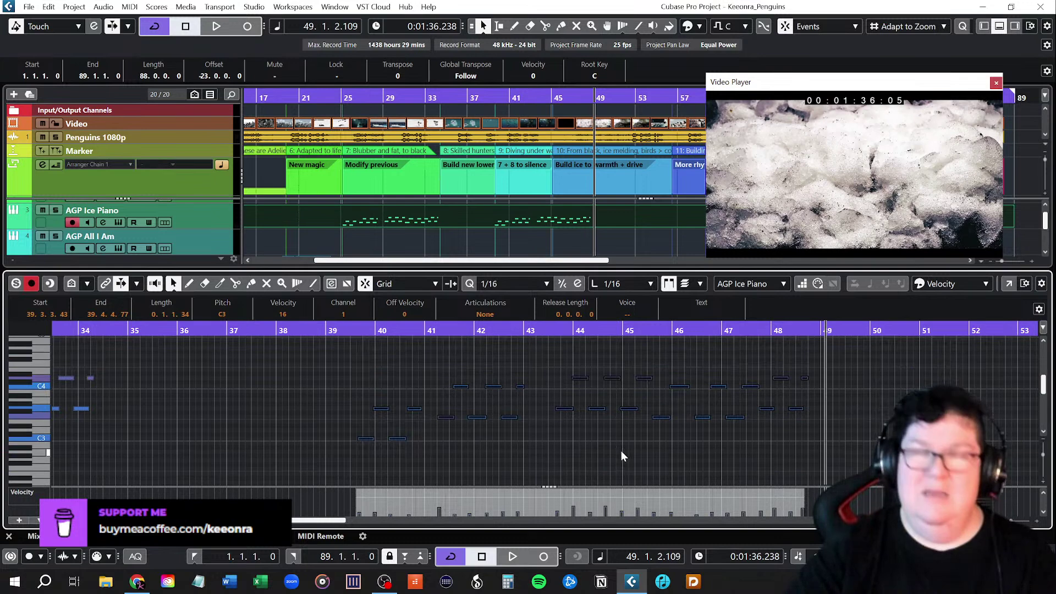
scroll(620, 446, down, 2)
scroll(619, 446, up, 2)
Play section 9 from its start to just past the beginning of section 10, around 45.2.
scroll(619, 445, down, 1)
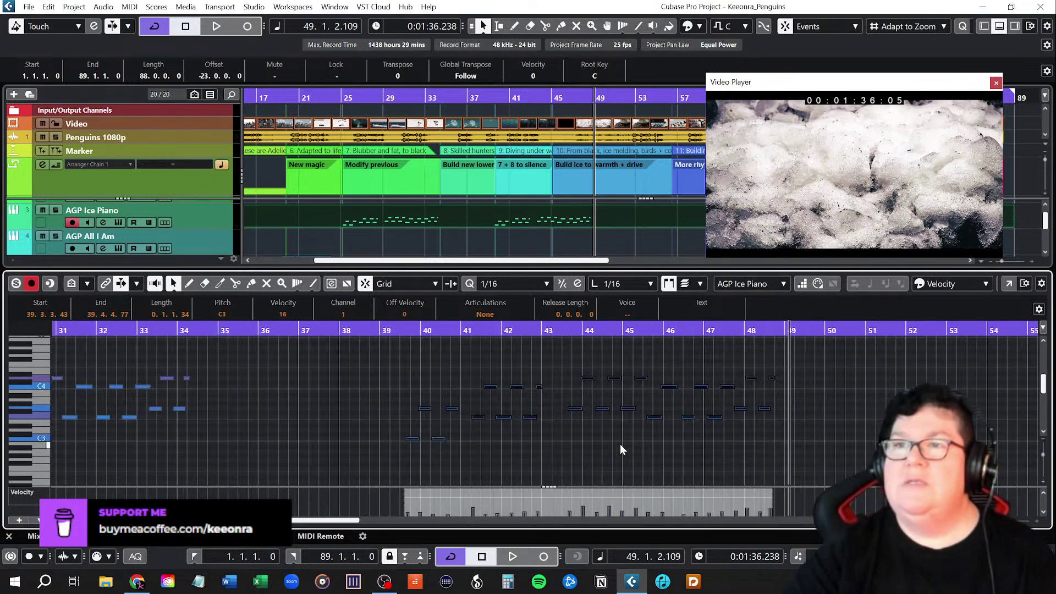
scroll(619, 445, down, 1)
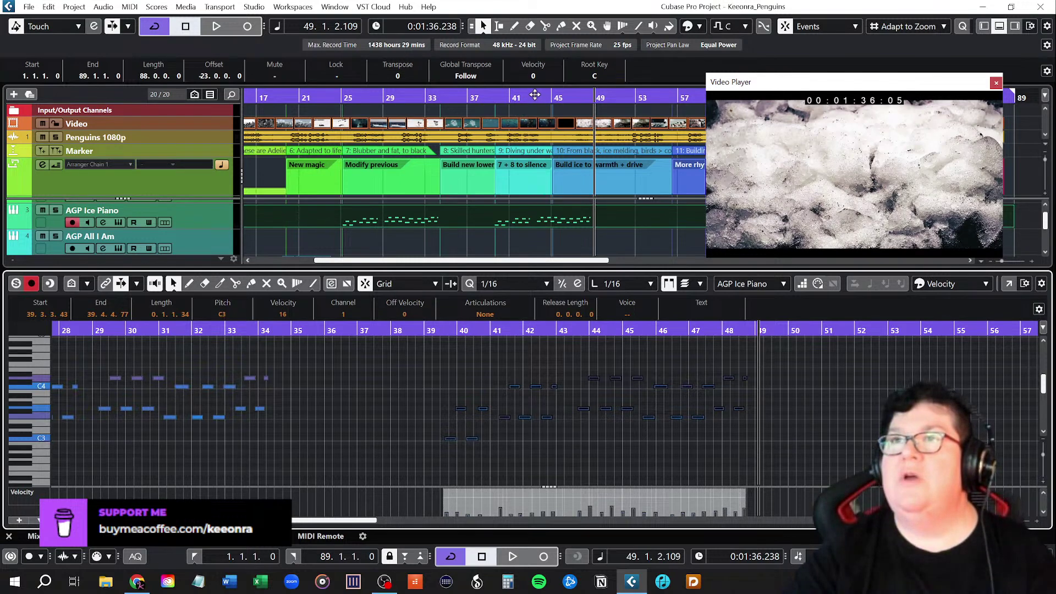
click(497, 96)
key(space)
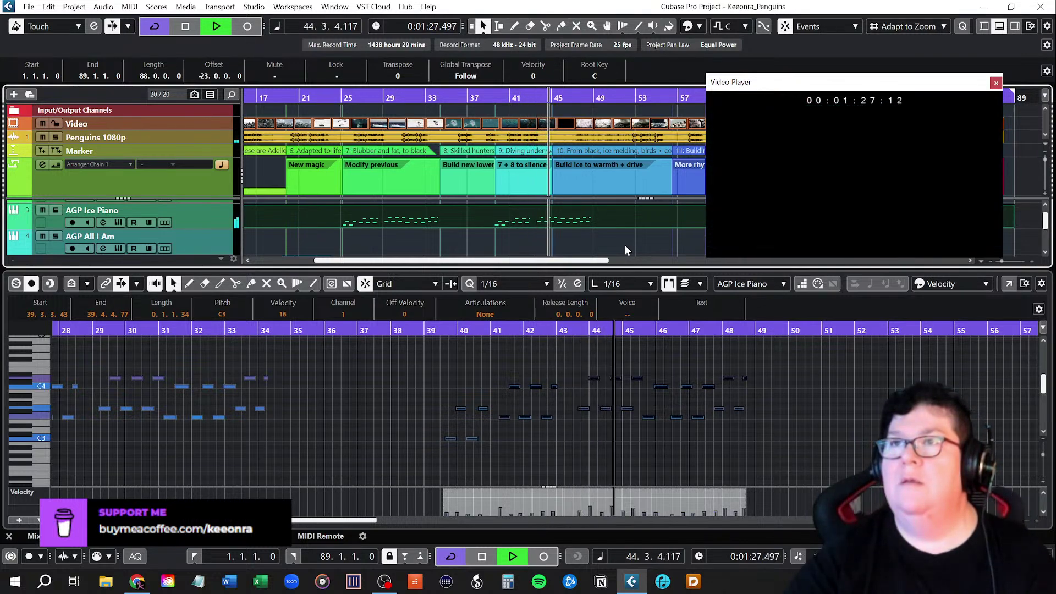
key(space)
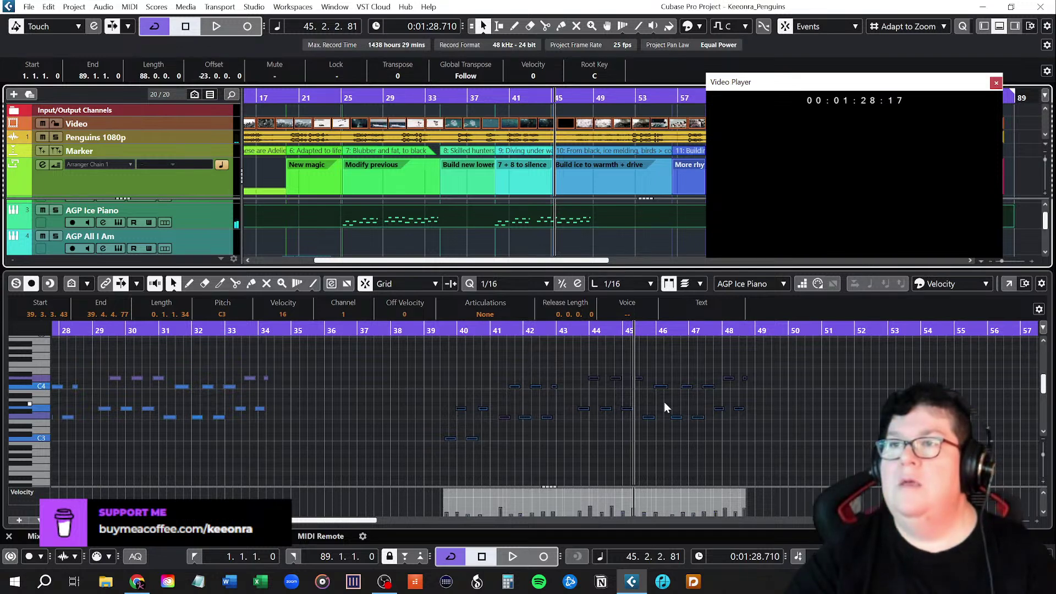
Delete the pasted AGP Ice Piano notes that run past the end of section 9, from about bar 45 to bar 49.
drag(626, 362, 758, 437)
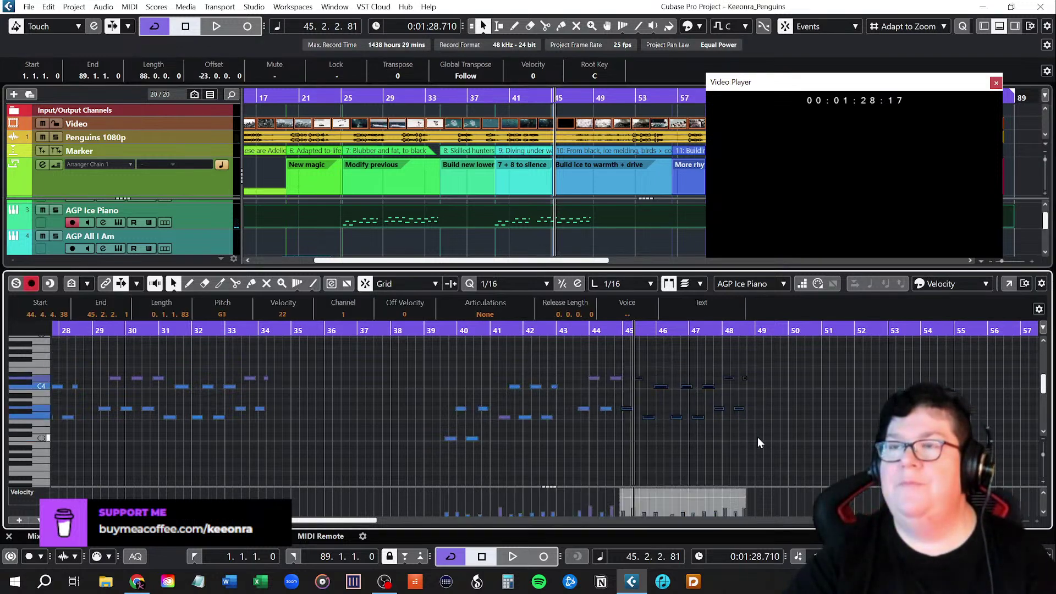
click(757, 436)
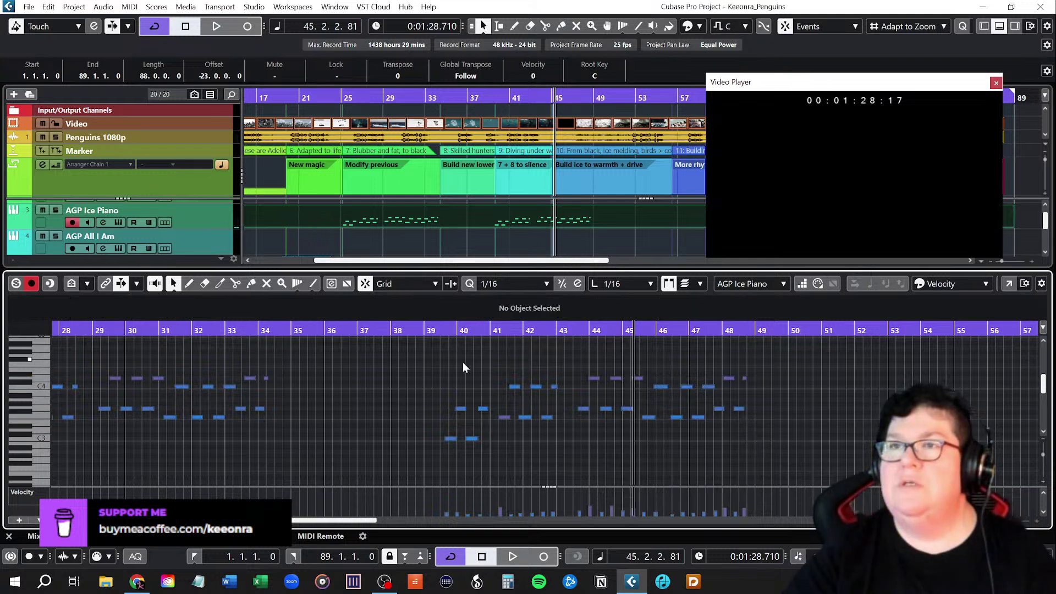
drag(438, 339, 764, 457)
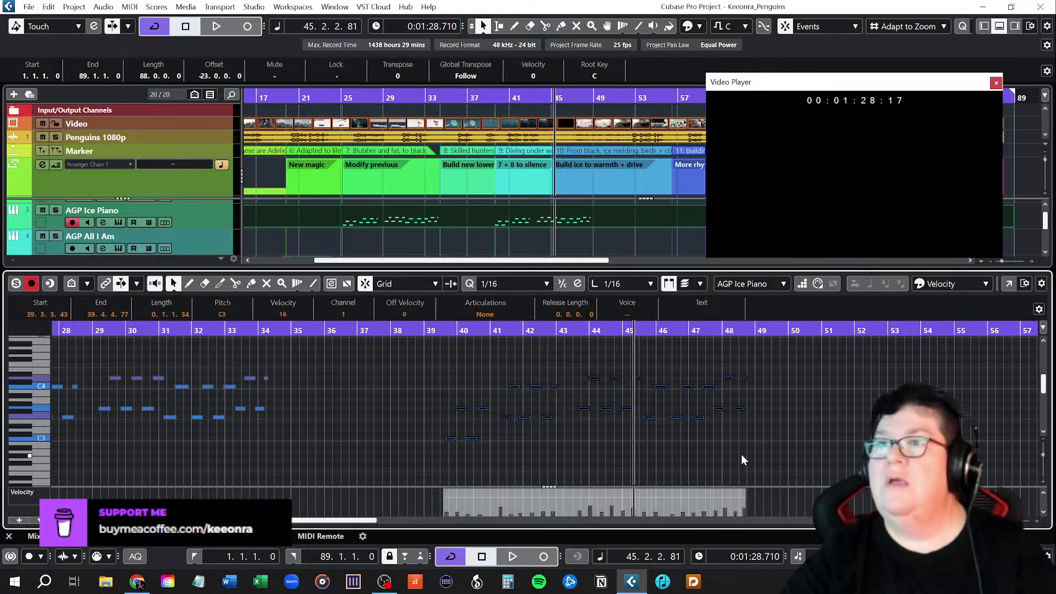
click(742, 454)
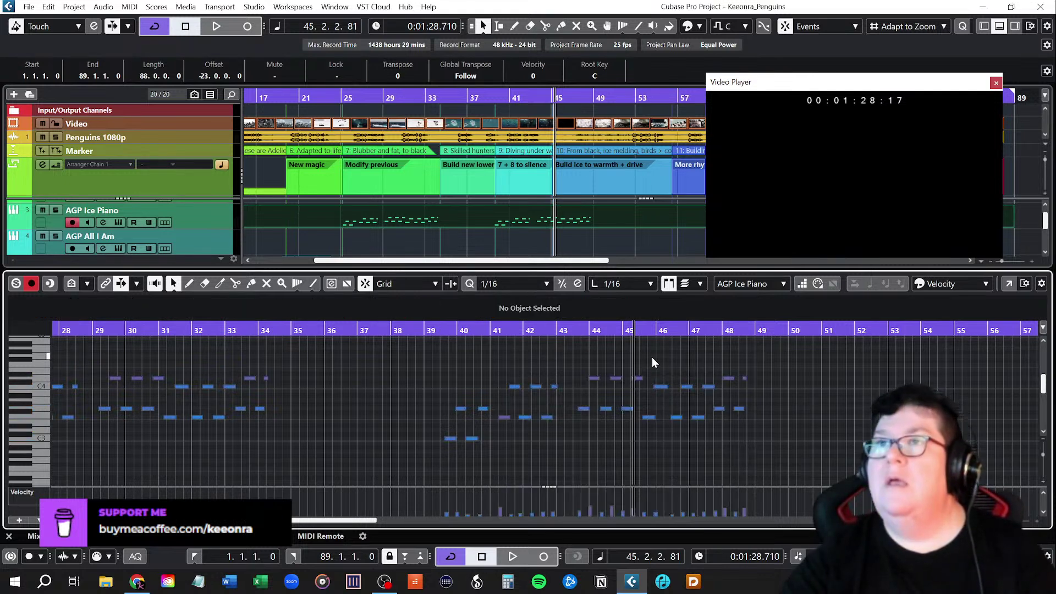
scroll(653, 405, up, 4)
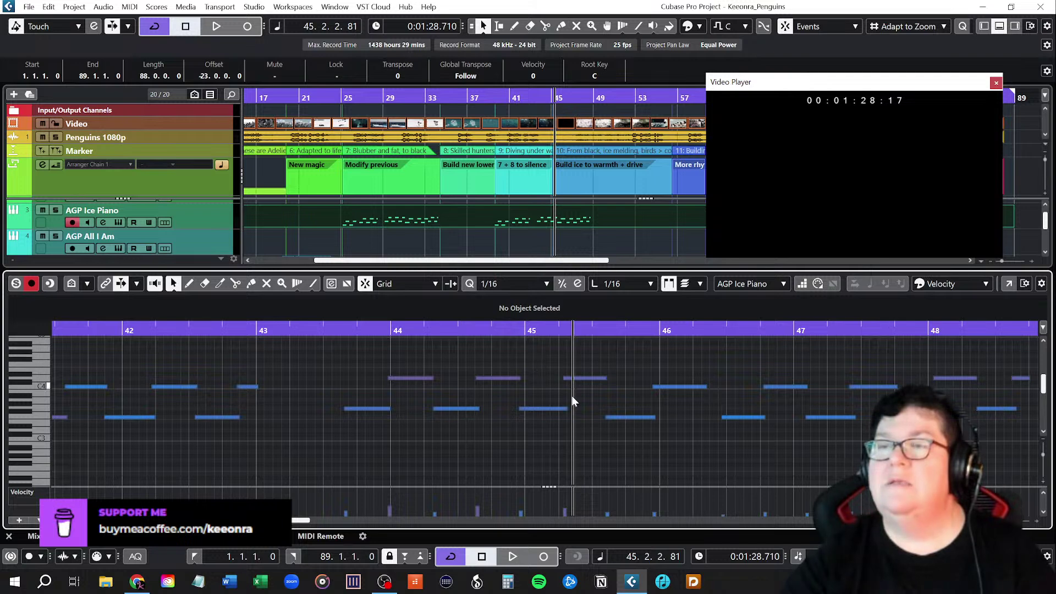
scroll(599, 418, down, 3)
drag(577, 354, 784, 459)
key(Delete)
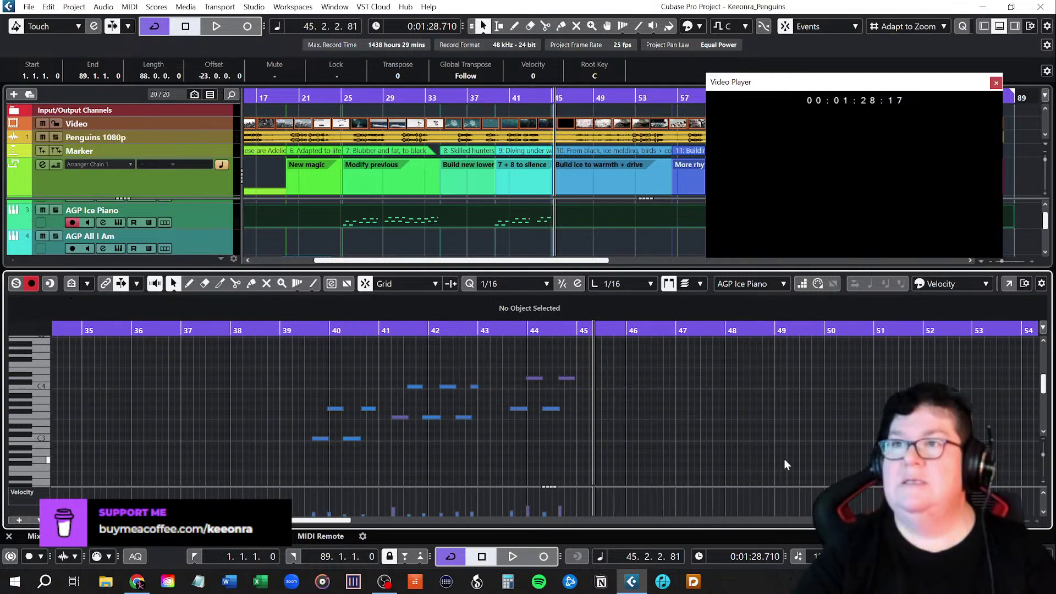
Place the playhead at 46.1.1.0 in section 10 and paste the copied AGP Ice Piano notes there.
scroll(708, 460, up, 2)
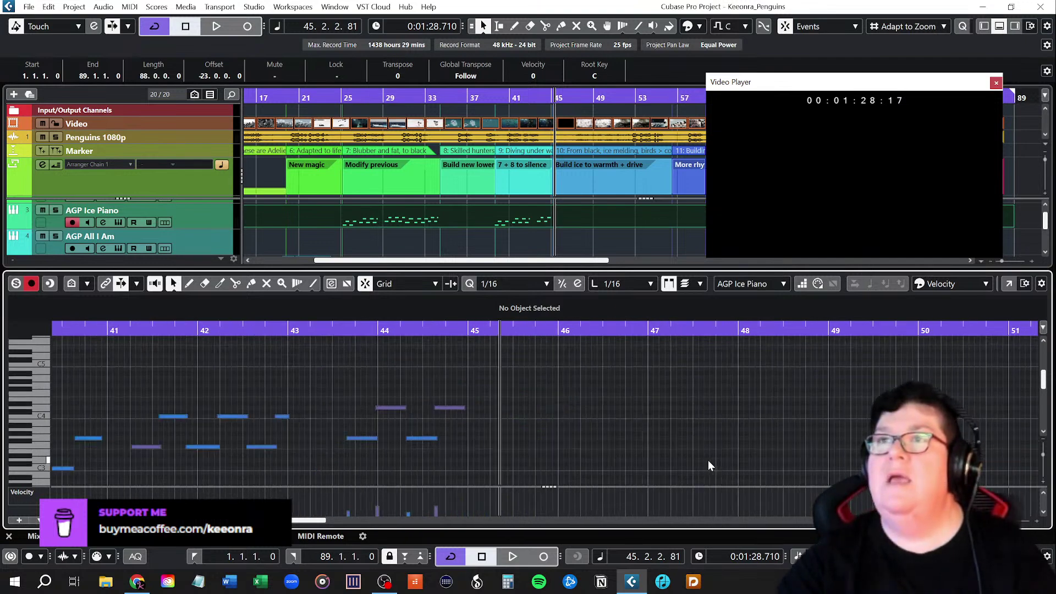
click(609, 102)
click(553, 94)
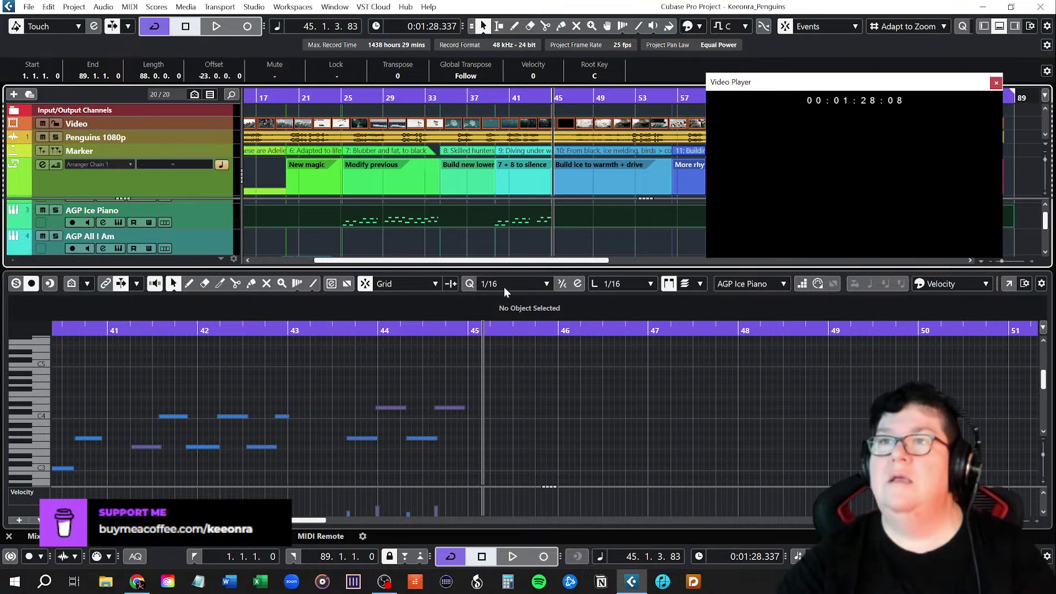
mouse_move(517, 330)
mouse_down()
mouse_move(552, 332)
mouse_move(516, 332)
mouse_move(538, 331)
mouse_up()
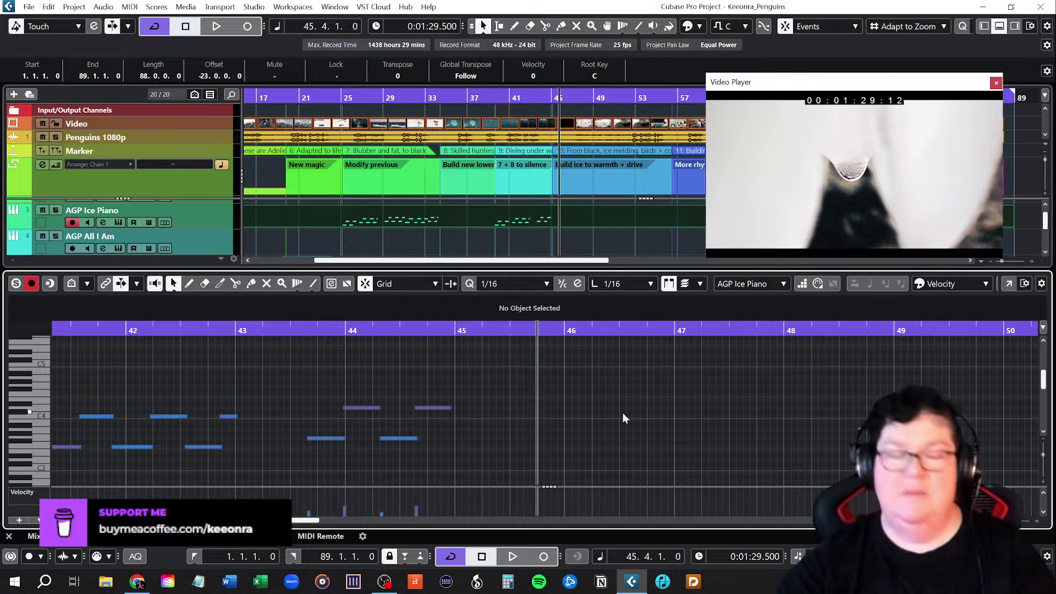
click(565, 331)
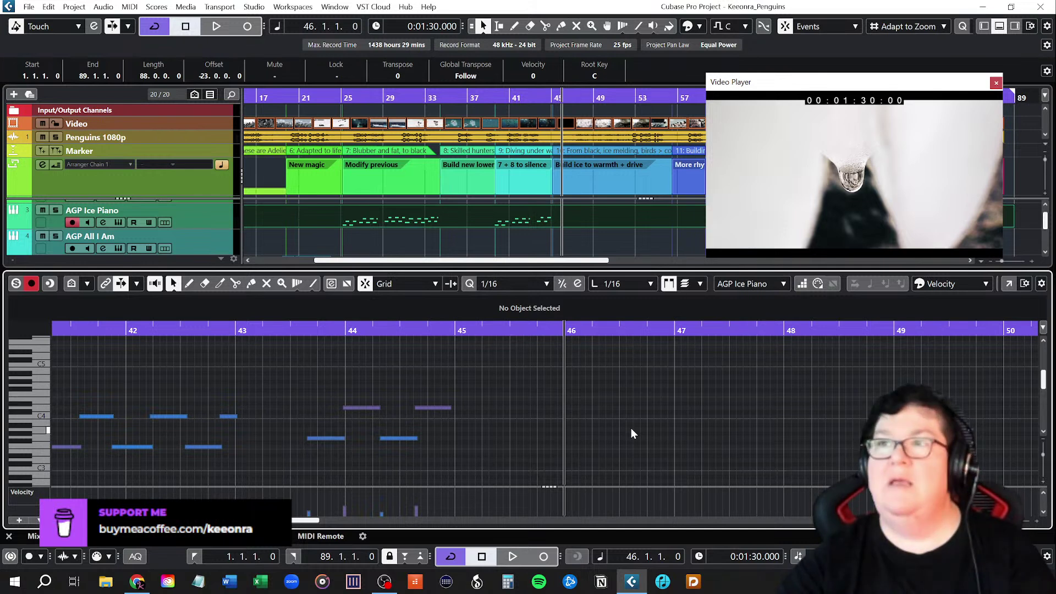
key(ctrl+v)
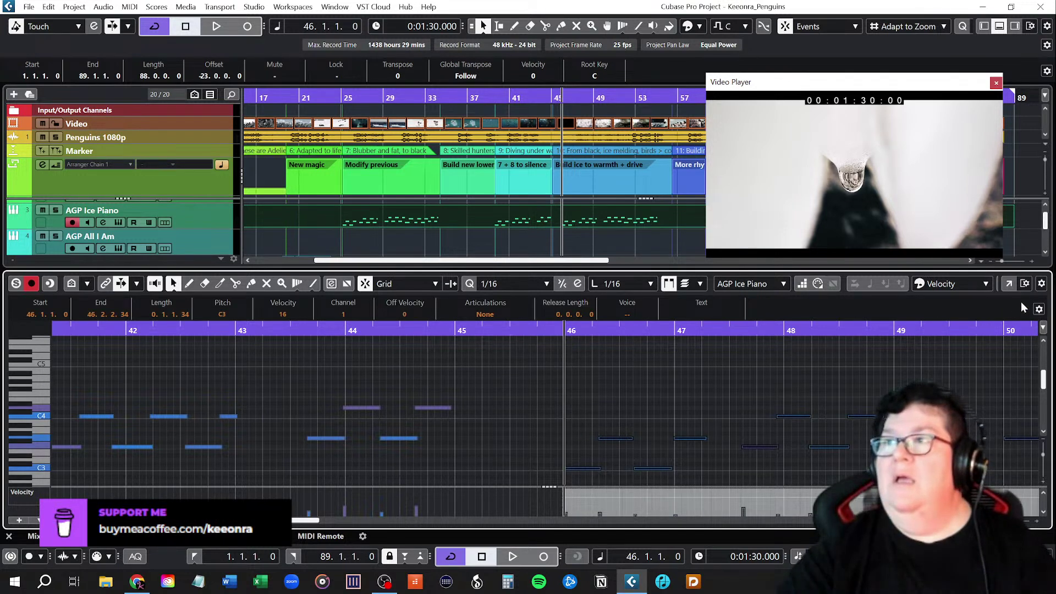
Copy the section 7 AS Iced Tremolo Strings HIGH part to the start of section 9, 39.3.3.43.
click(999, 28)
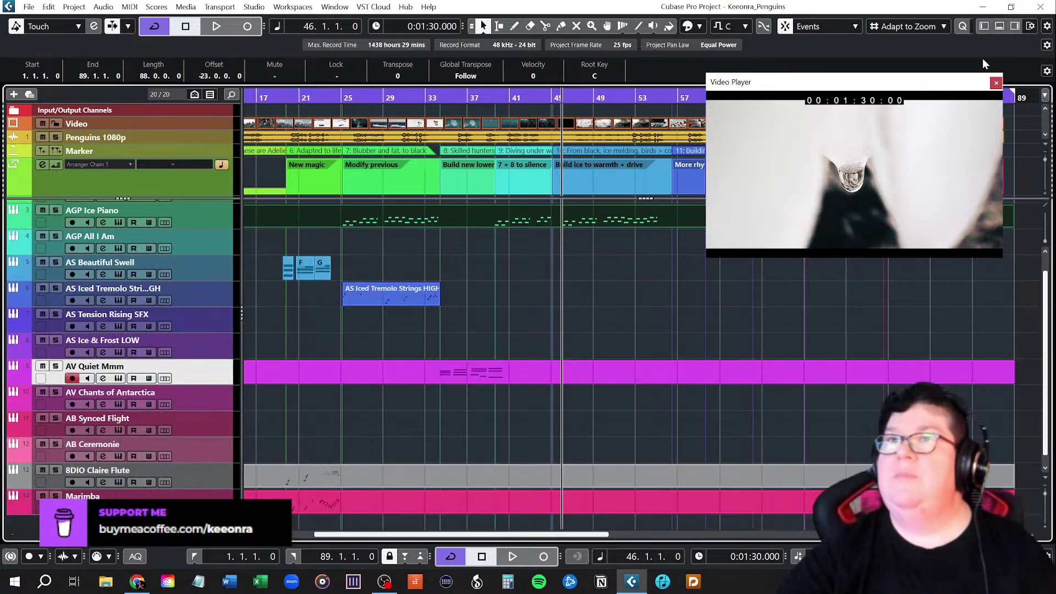
click(522, 383)
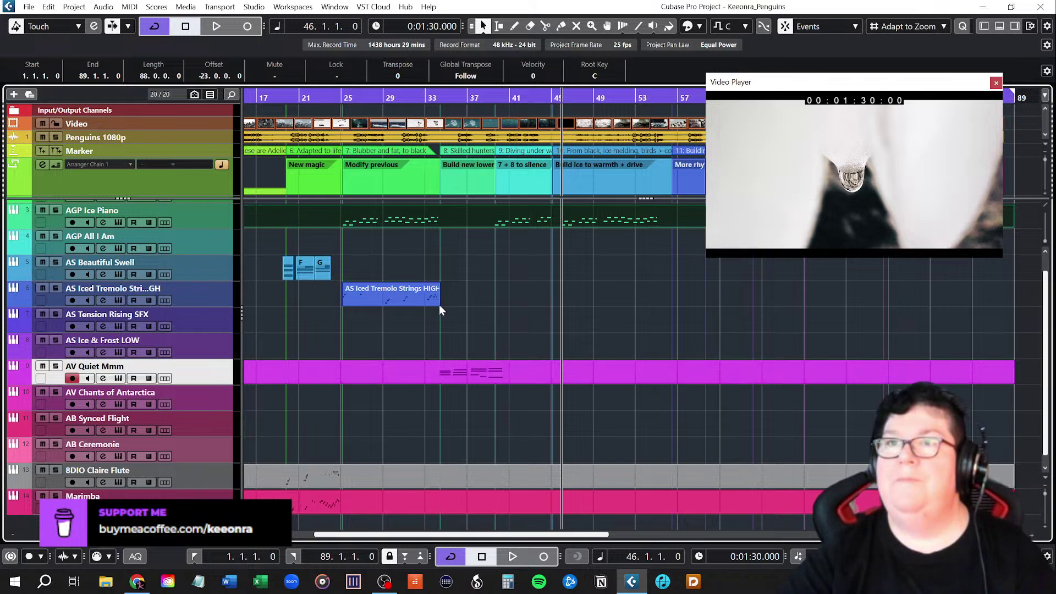
click(407, 303)
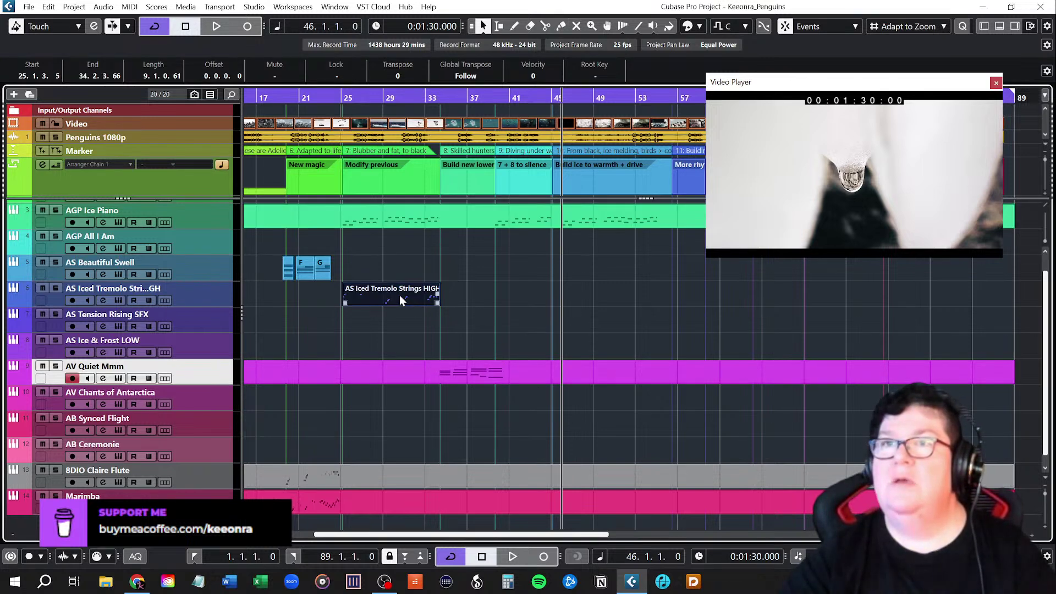
drag(396, 298, 539, 301)
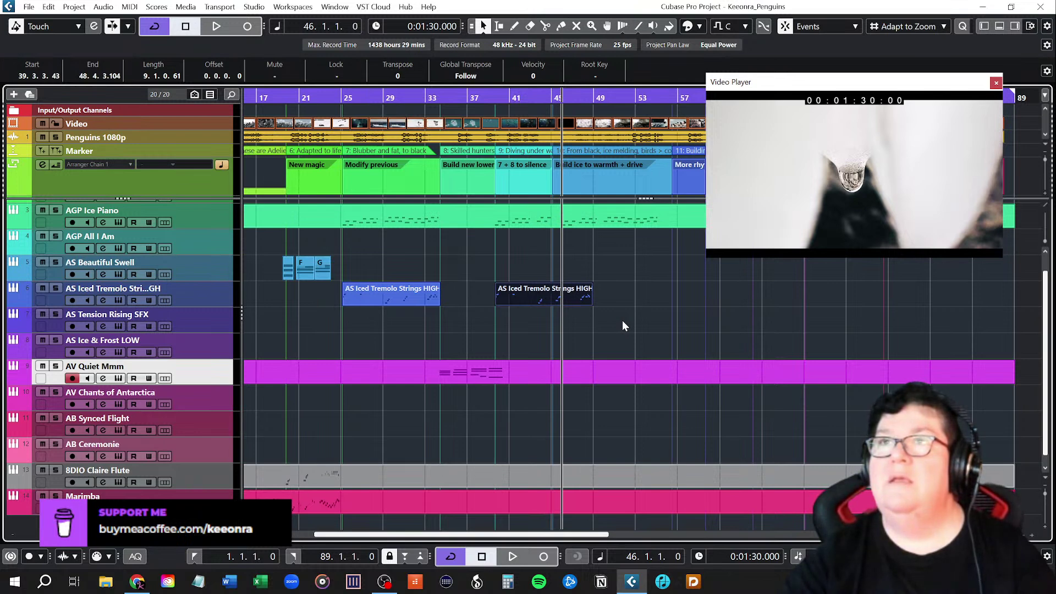
Open the copied tremolo strings part in the note editor and examine its notes around the end of section 9.
click(534, 294)
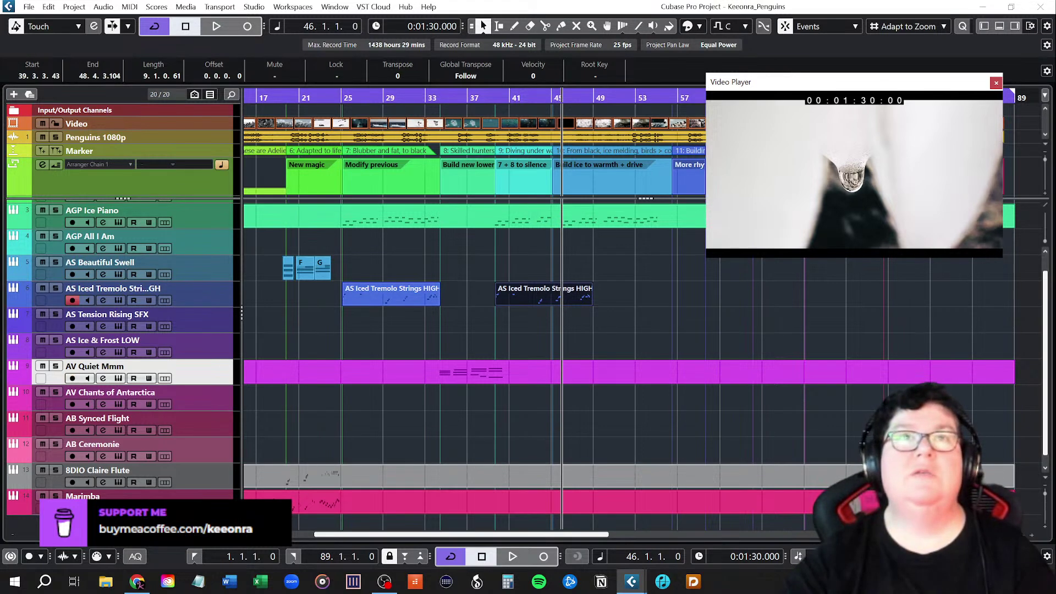
key(Return)
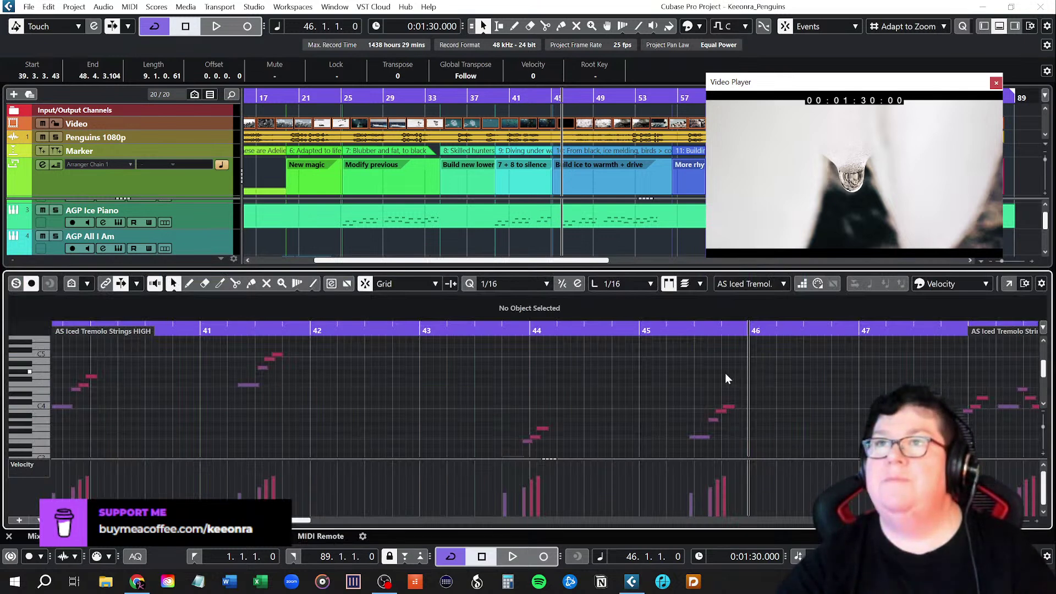
scroll(607, 230, down, 4)
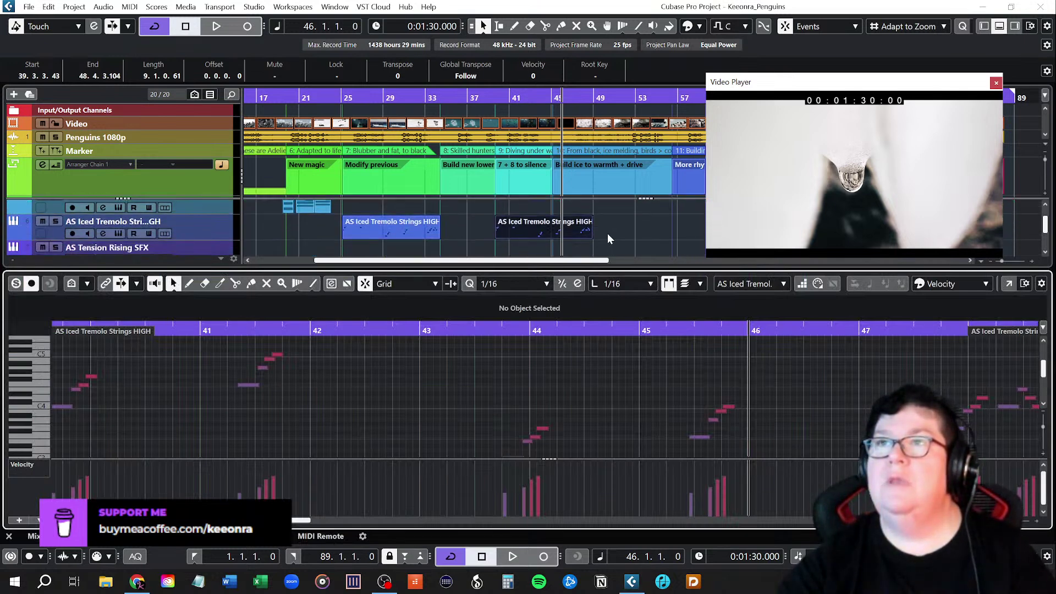
click(550, 90)
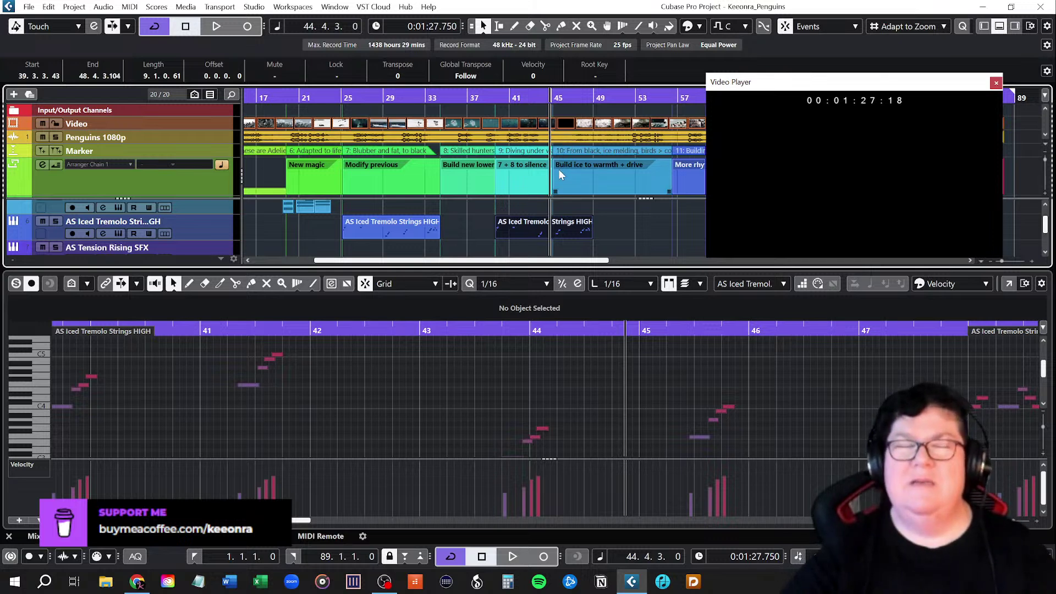
scroll(601, 415, down, 4)
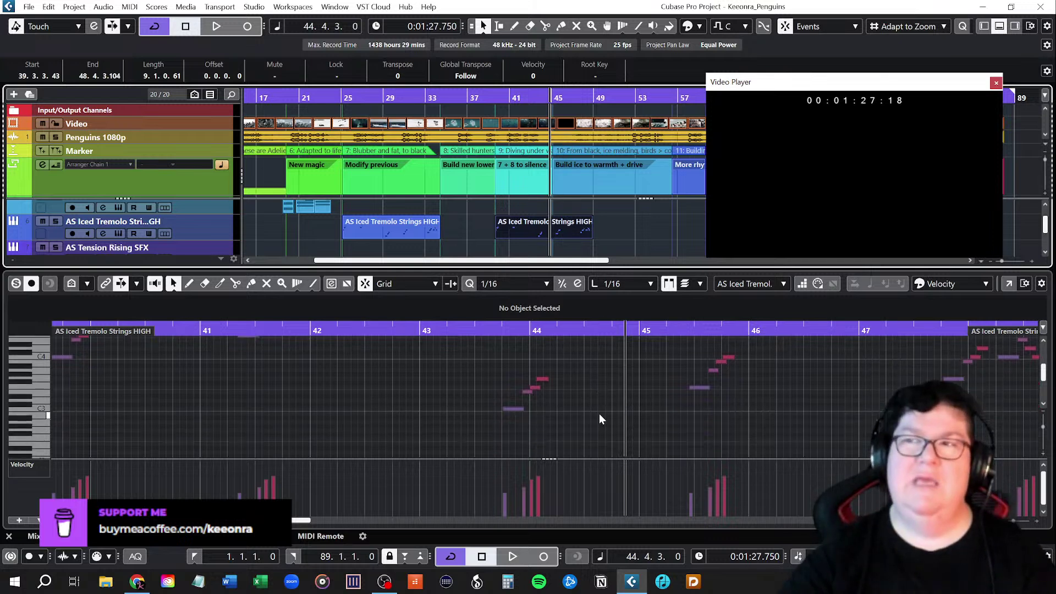
scroll(601, 415, up, 4)
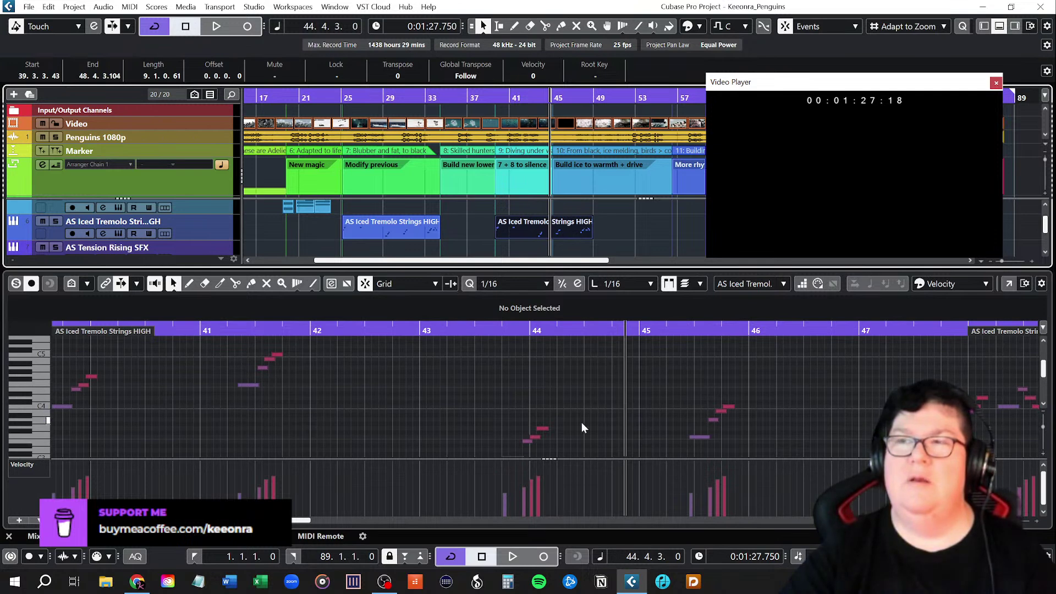
drag(572, 458, 572, 492)
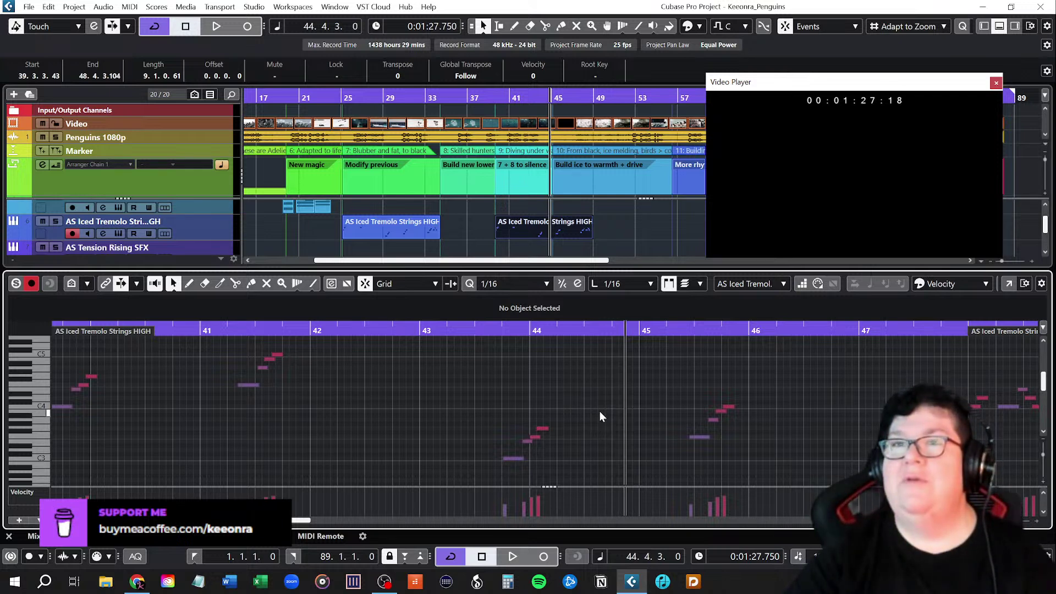
Shorten the section 9 AS Iced Tremolo Strings HIGH part so it ends at 45.1.2.41.
scroll(615, 212, down, 3)
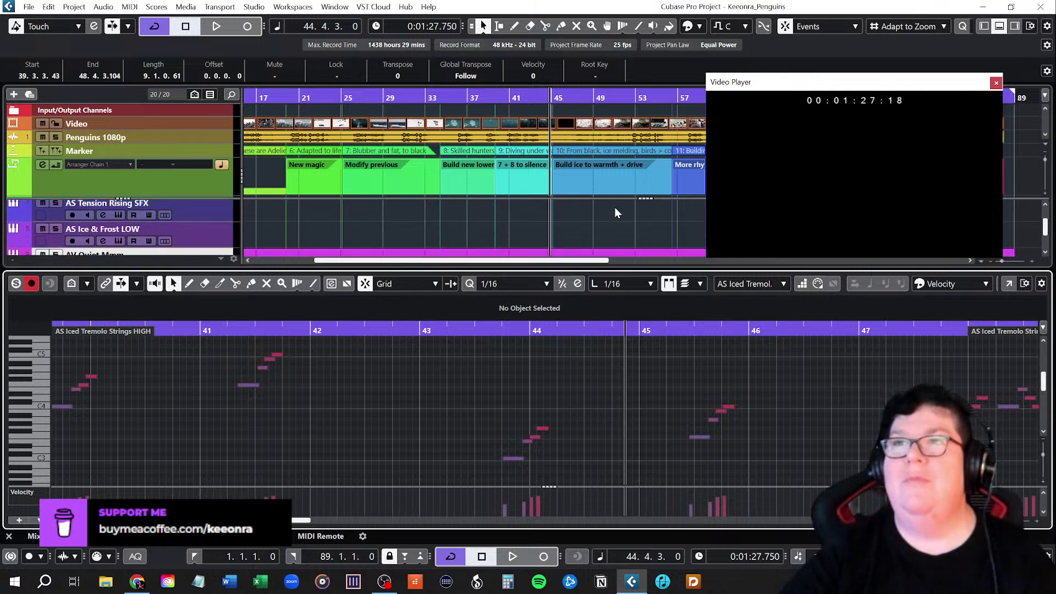
scroll(615, 213, up, 4)
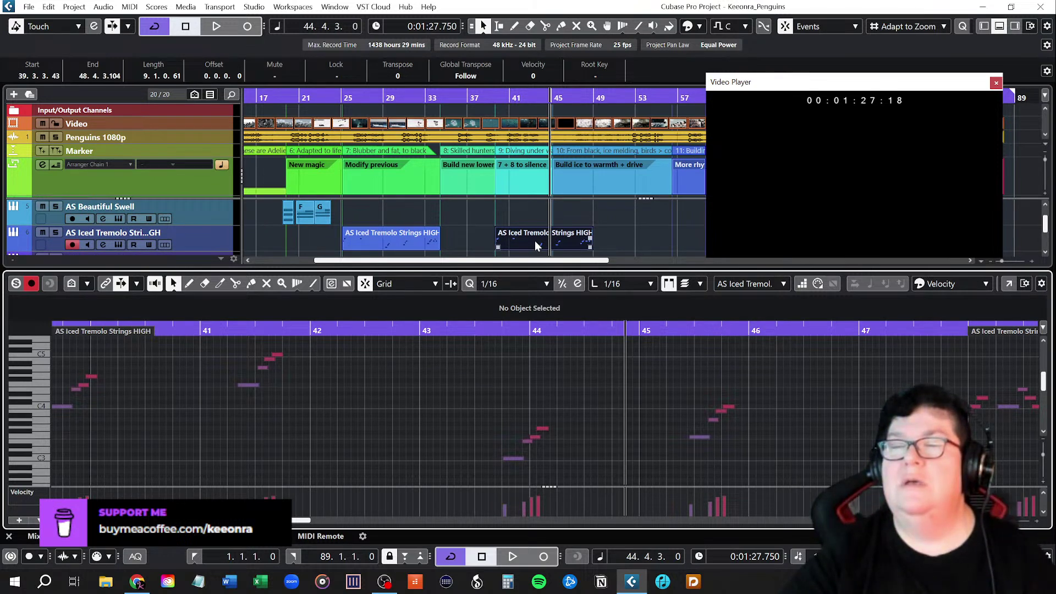
scroll(535, 240, down, 1)
drag(588, 235, 545, 234)
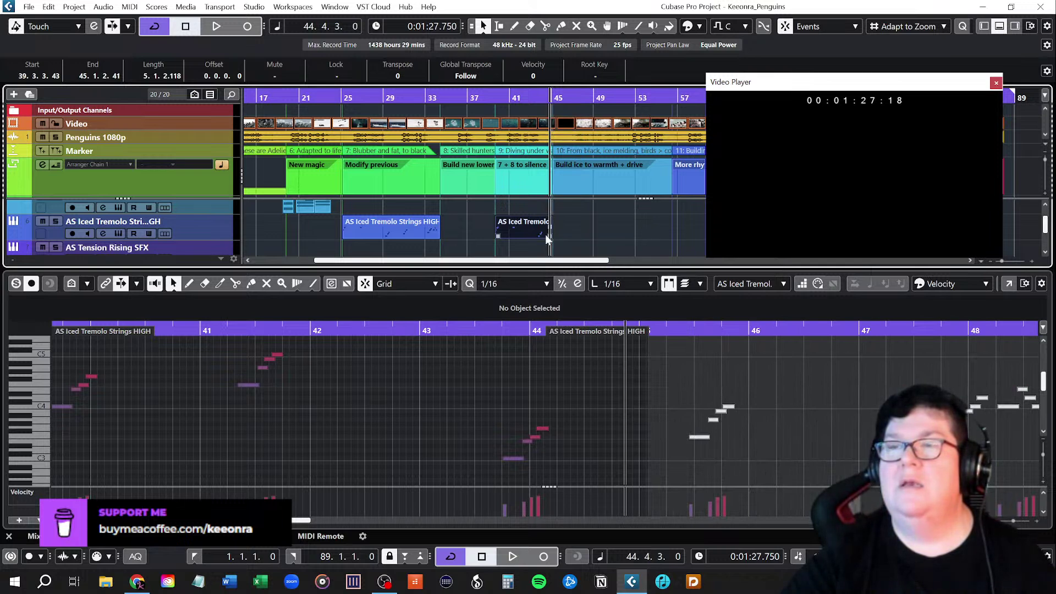
Copy the section 7 AS Iced Tremolo Strings HIGH part to the start of section 10, 45.1.2.41.
click(480, 219)
drag(398, 228, 612, 229)
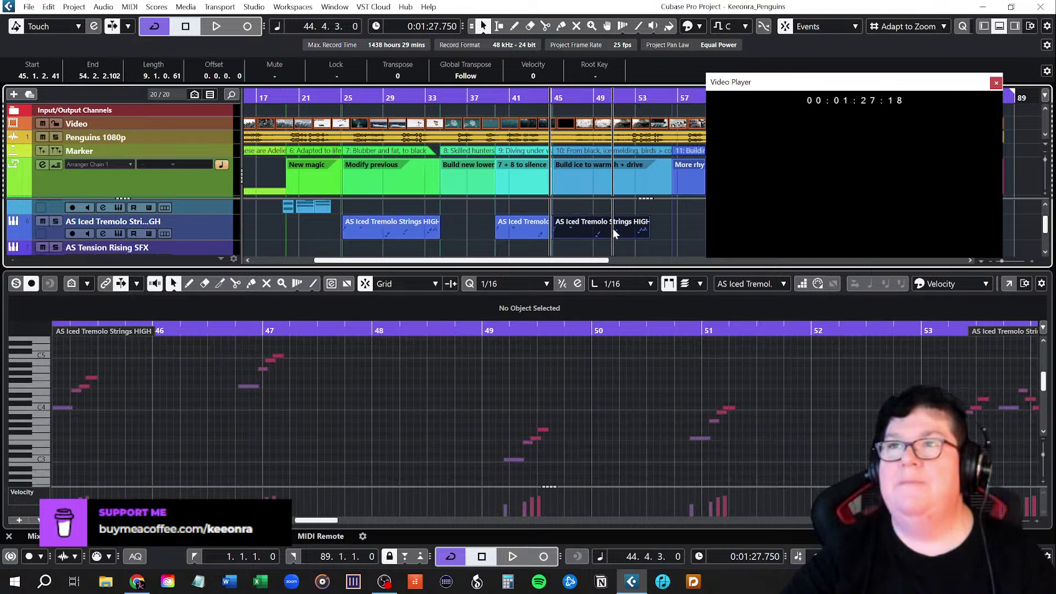
click(669, 222)
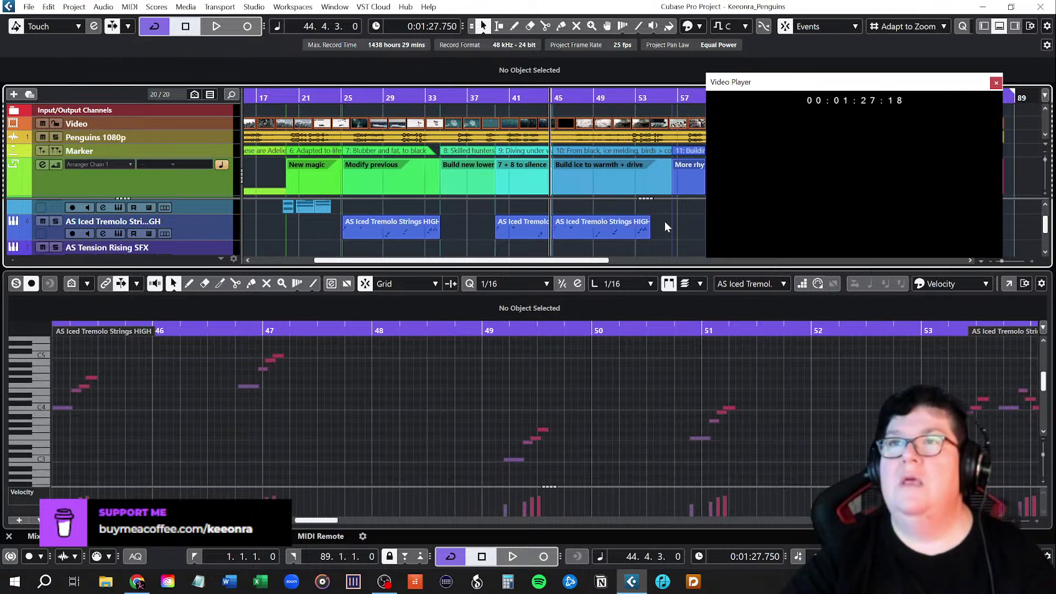
Look over the tracks, move the Video Player clear of sections 9 and 10, and play from just before section 7 to about bar 54.
scroll(665, 223, down, 4)
scroll(669, 228, down, 1)
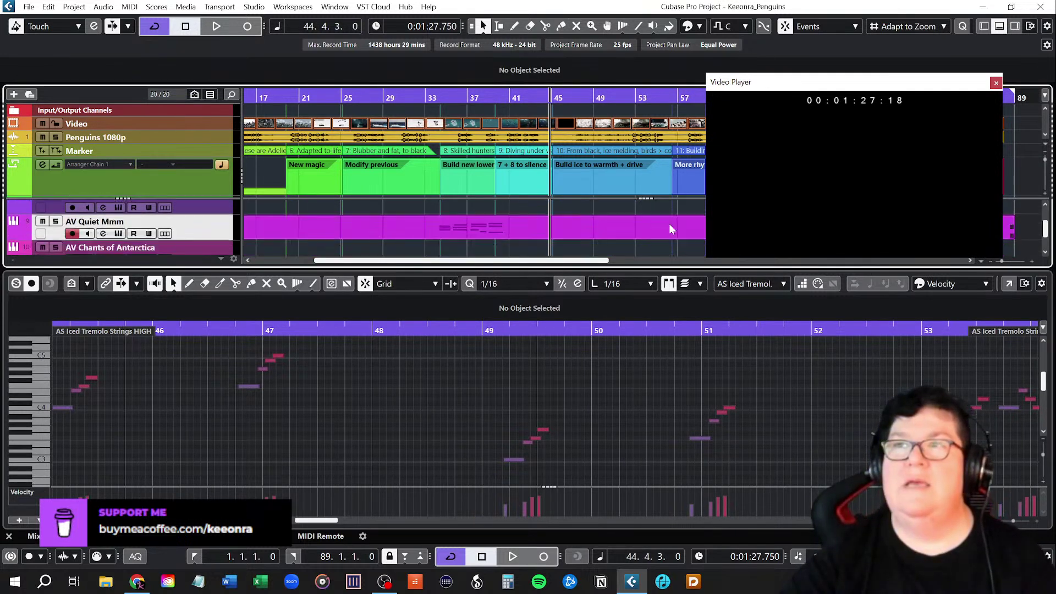
scroll(669, 224, down, 2)
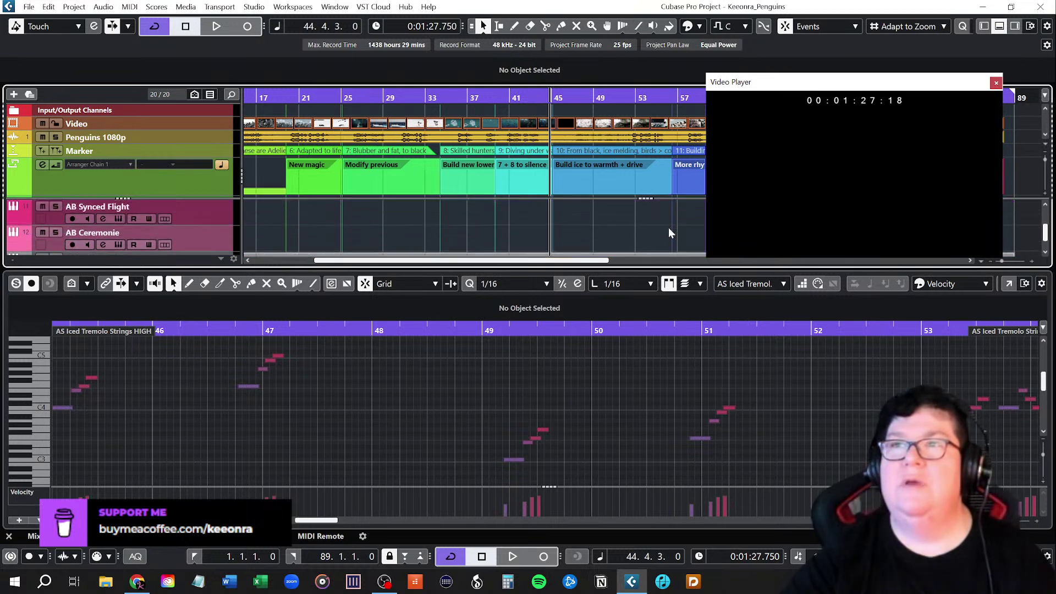
scroll(669, 228, up, 10)
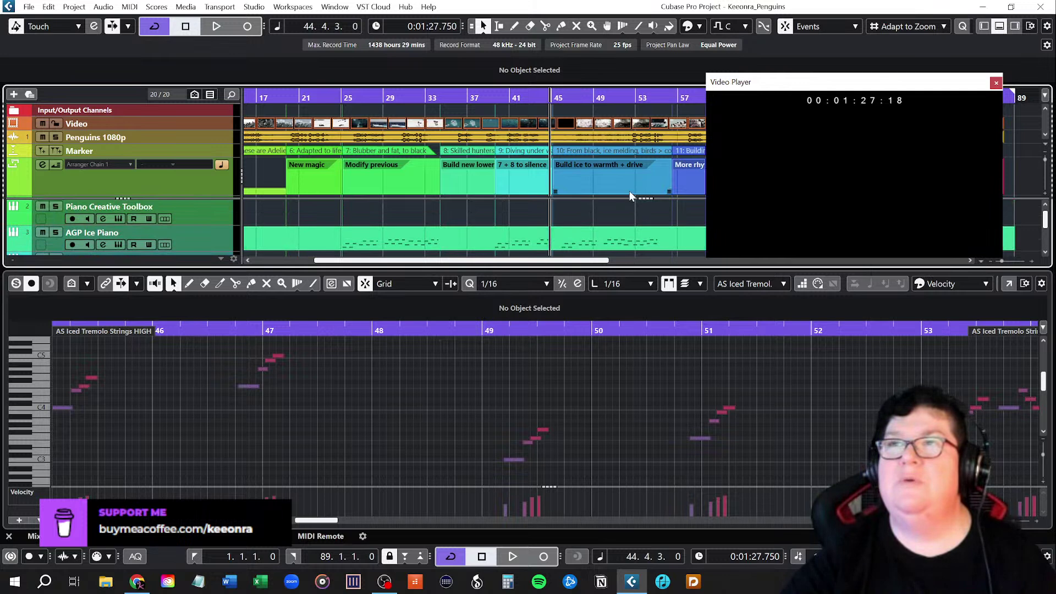
scroll(628, 206, down, 3)
scroll(628, 209, down, 4)
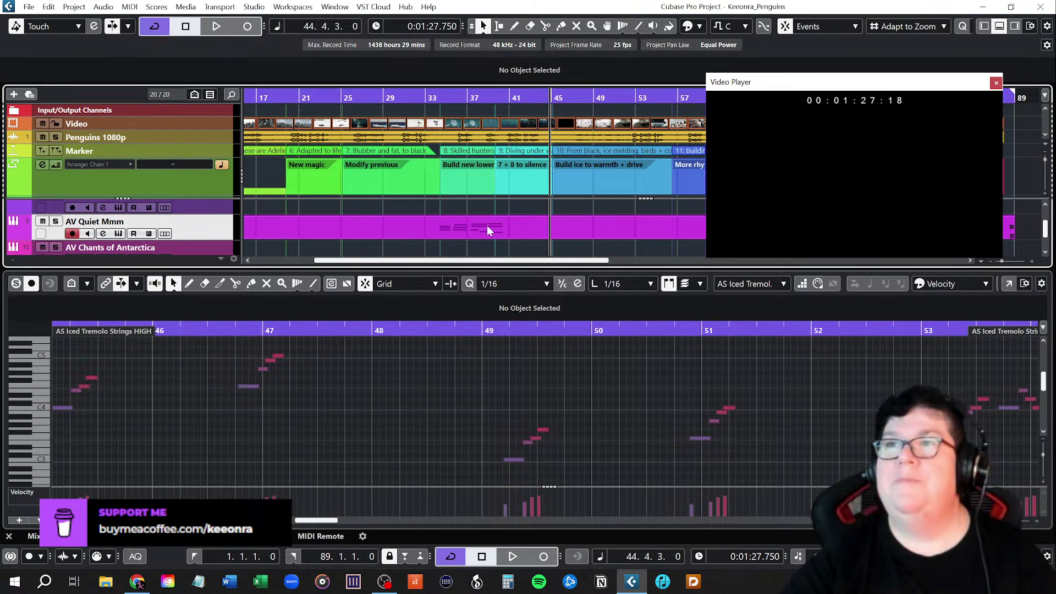
click(999, 27)
drag(854, 83, 278, 201)
click(341, 99)
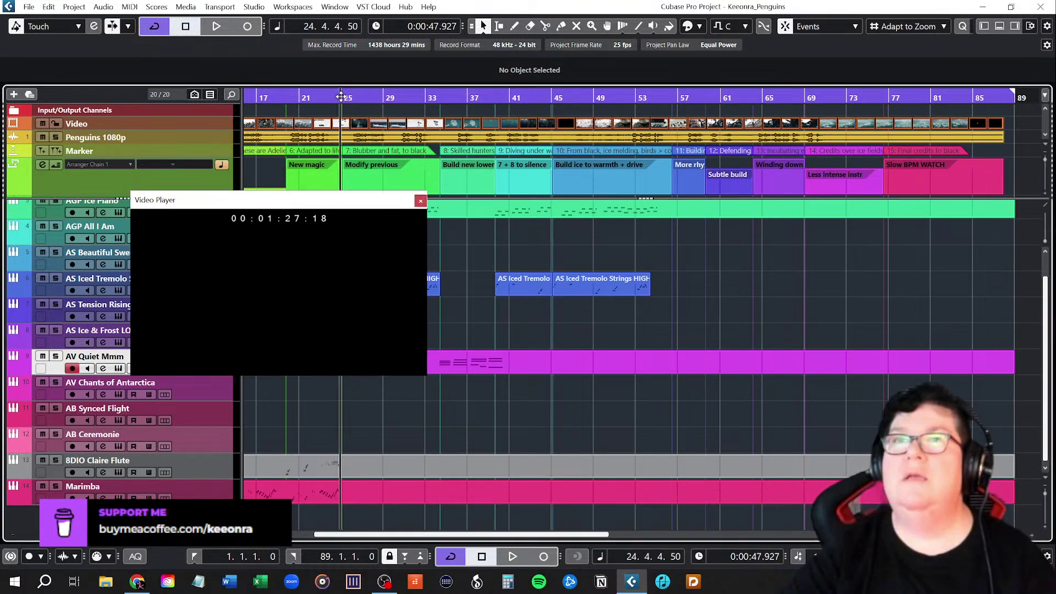
key(space)
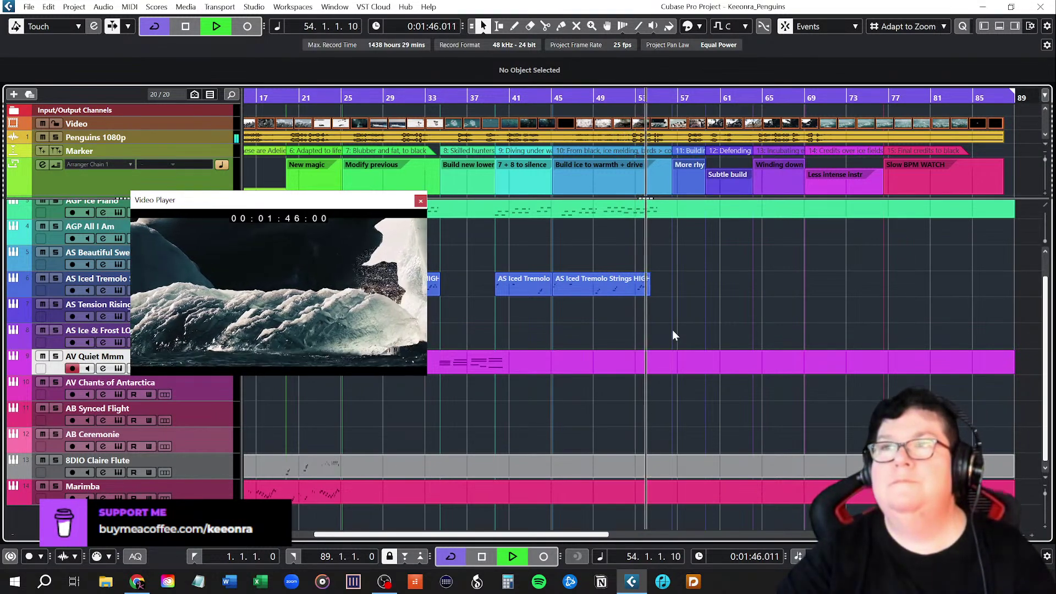
key(space)
Delete the two copied AS Iced Tremolo Strings HIGH parts in sections 9 and 10.
click(523, 283)
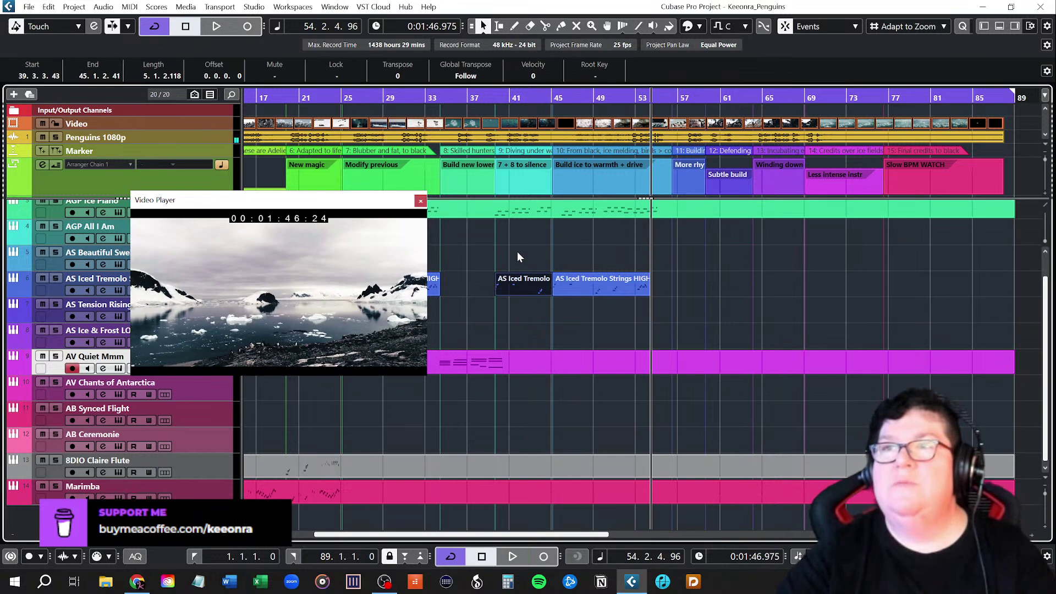
drag(517, 251, 636, 305)
key(Delete)
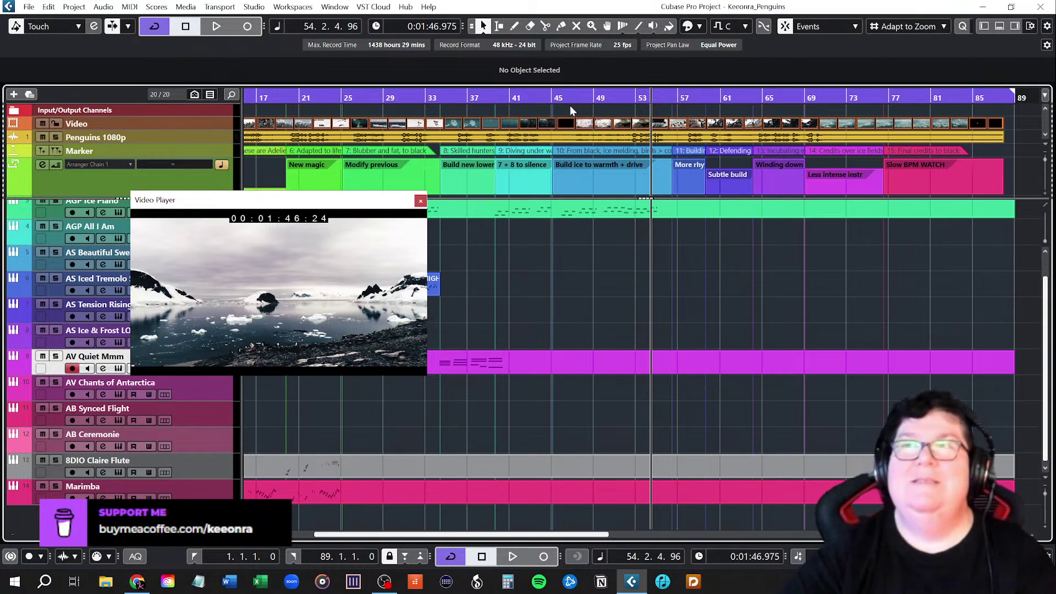
Move the Video Player clear of sections 9 and 10 and remove the restored AS Iced Tremolo Strings HIGH copies from both sections.
click(553, 97)
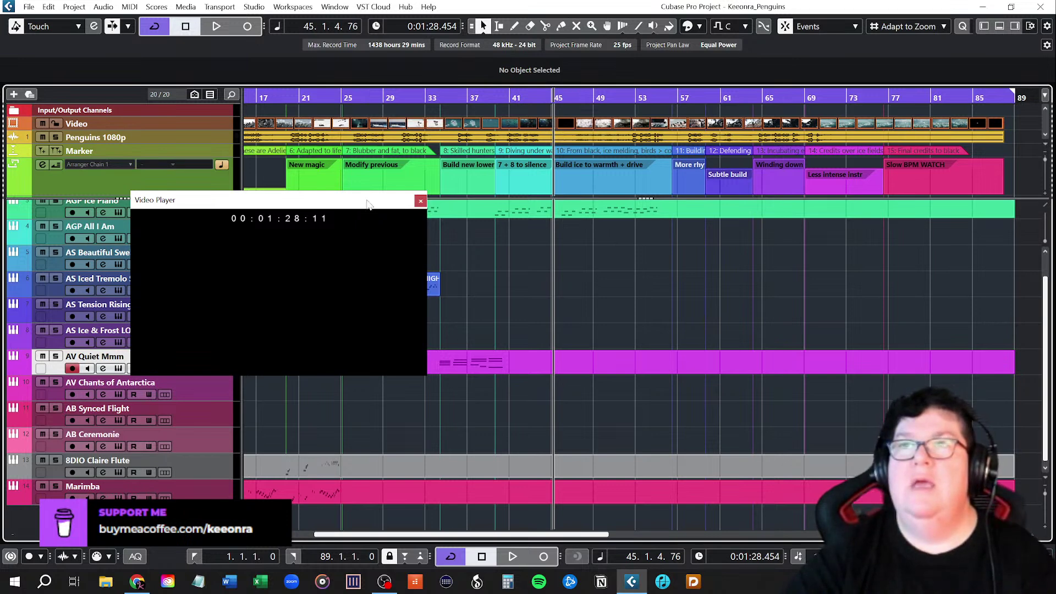
drag(362, 206, 799, 178)
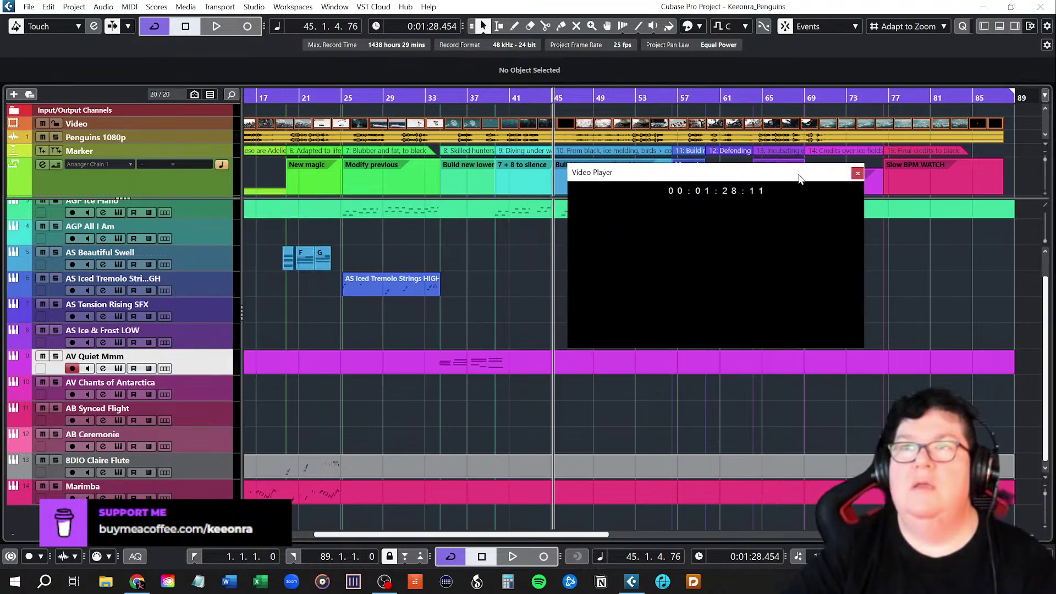
drag(808, 177, 624, 376)
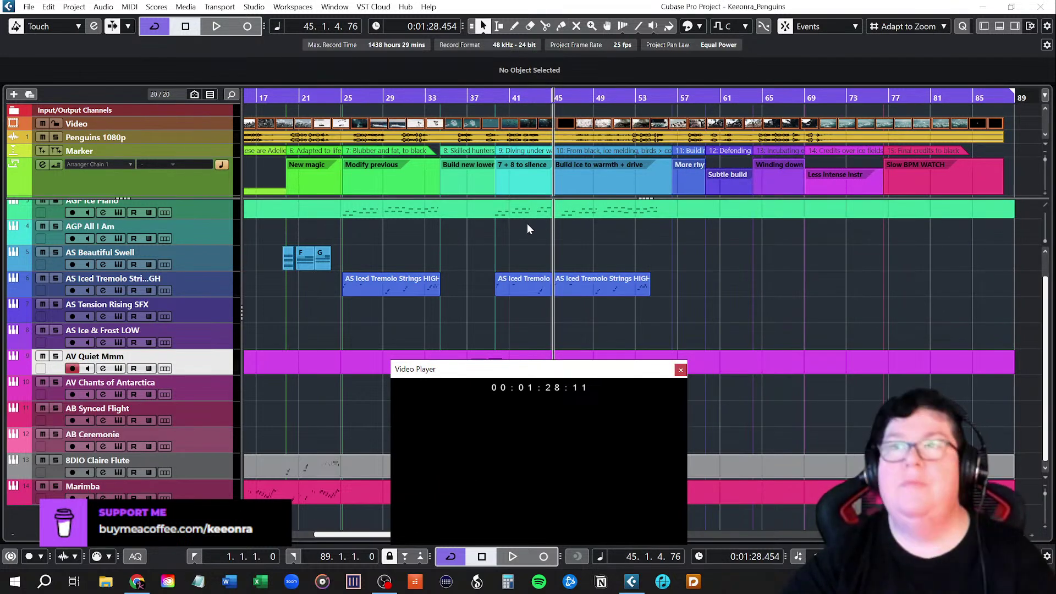
click(504, 102)
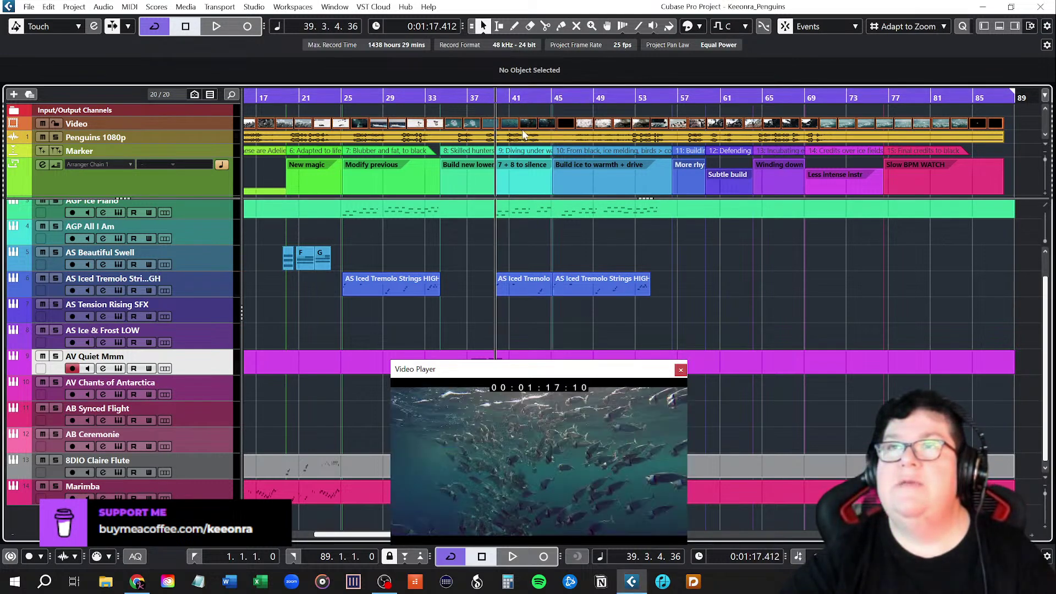
key(ctrl+z)
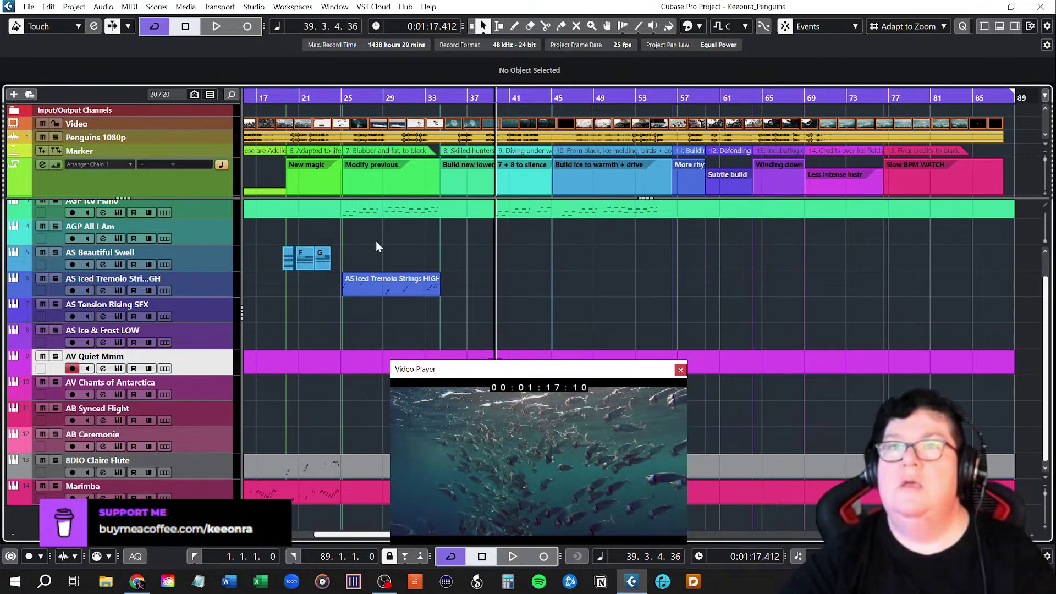
Copy the three AS Beautiful Swell parts from section 6 to the start of section 9, 39.3.4.36.
drag(274, 237, 335, 278)
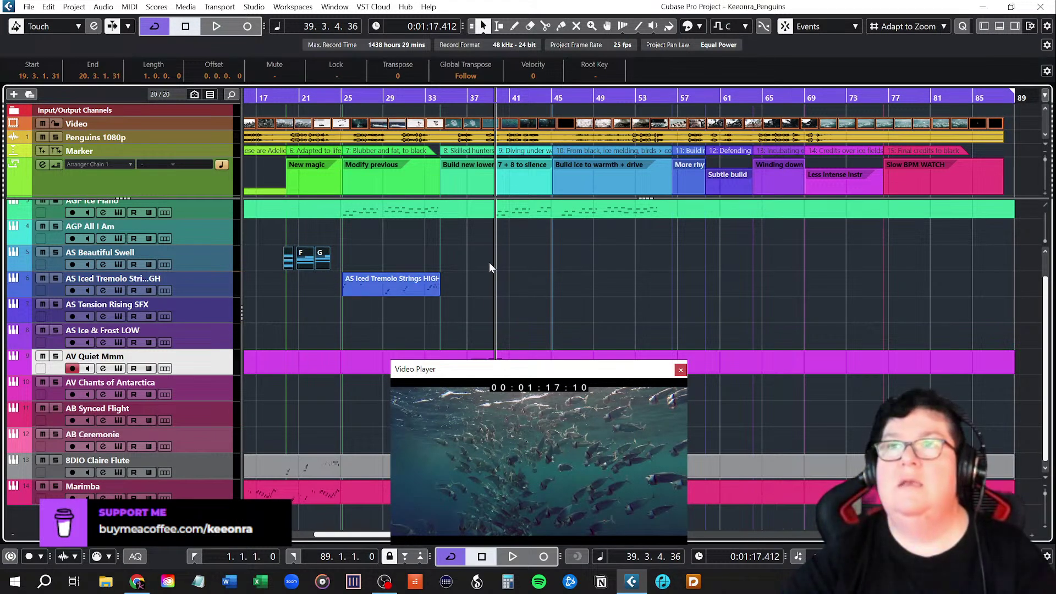
click(215, 263)
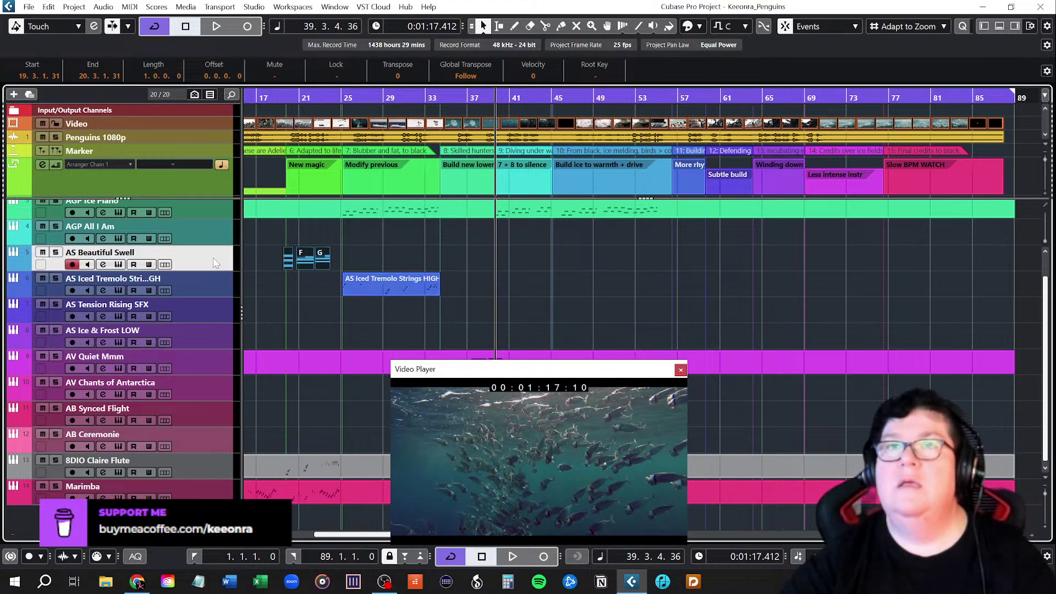
key(ctrl+v)
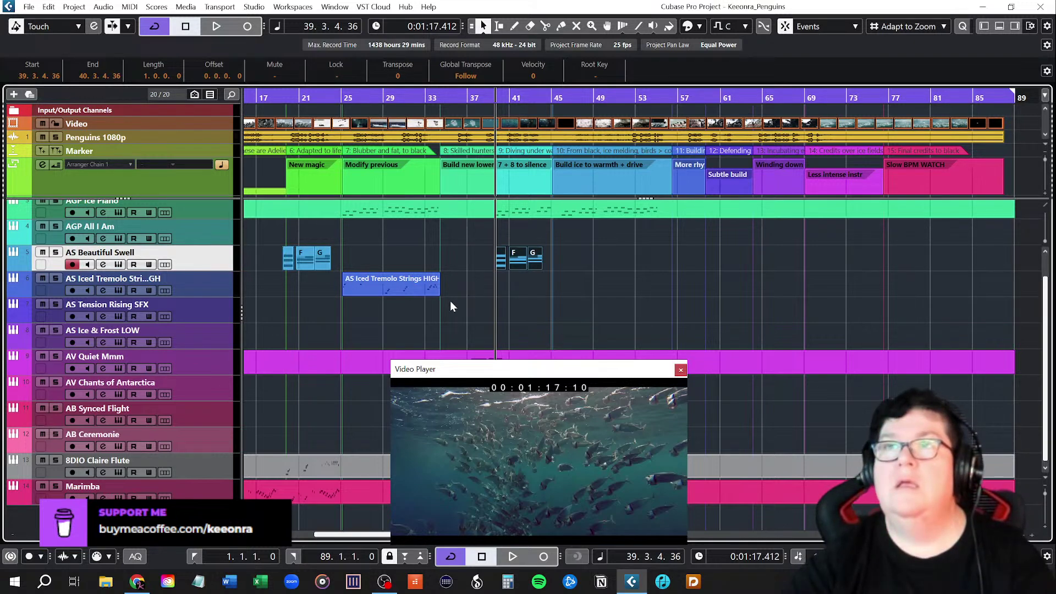
Play from the start of section 9 to about bar 56, moving the Video Player off the AV Quiet Mmm notes.
key(space)
drag(554, 369, 785, 278)
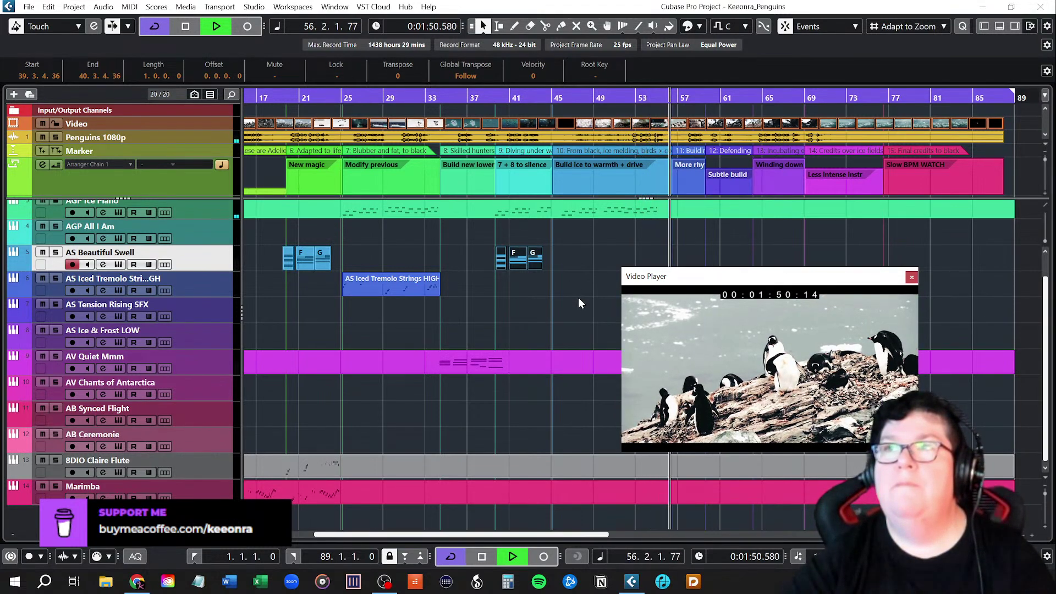
key(space)
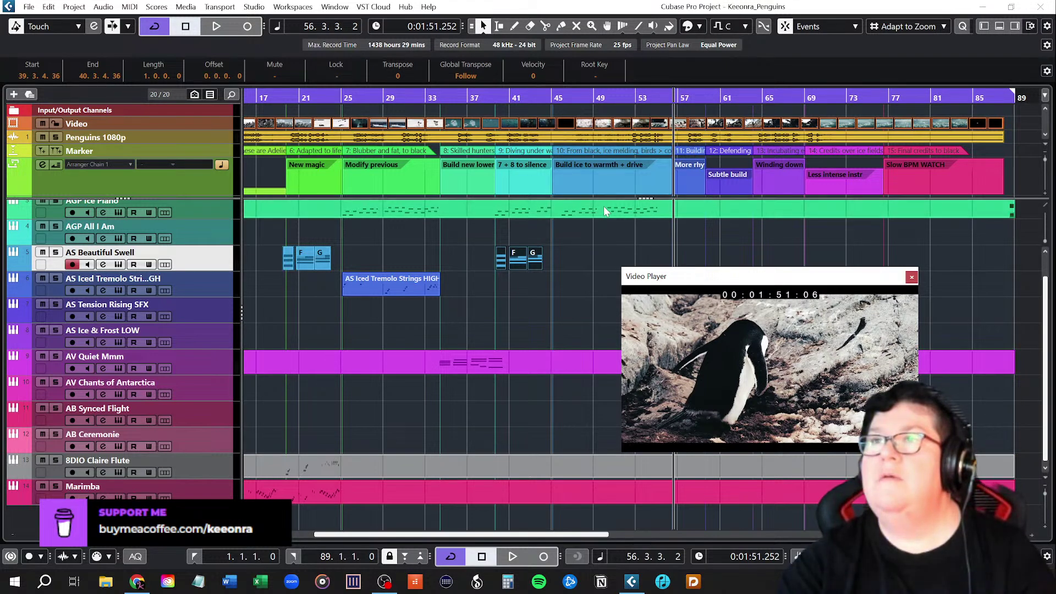
Place the cursor at 49.4.2.105 and copy all the AV Quiet Mmm chord notes in bars 34 to 40.
click(609, 97)
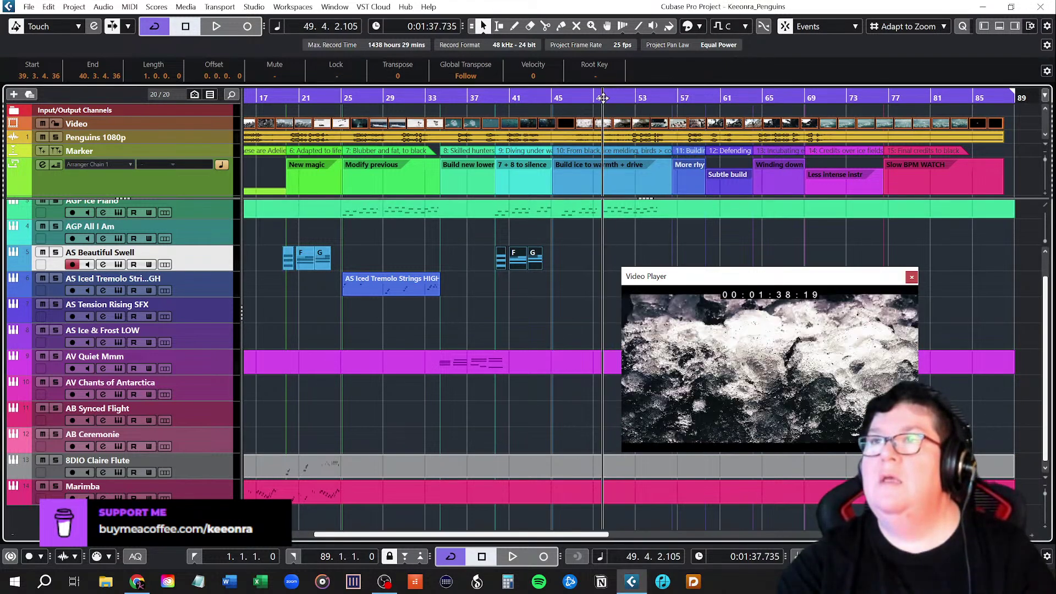
click(604, 97)
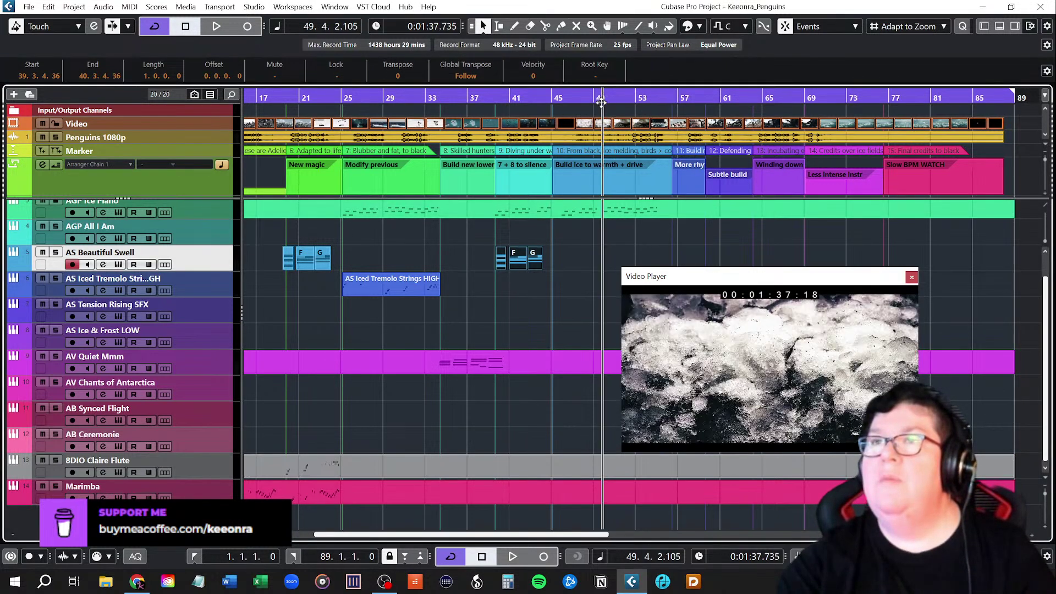
click(473, 365)
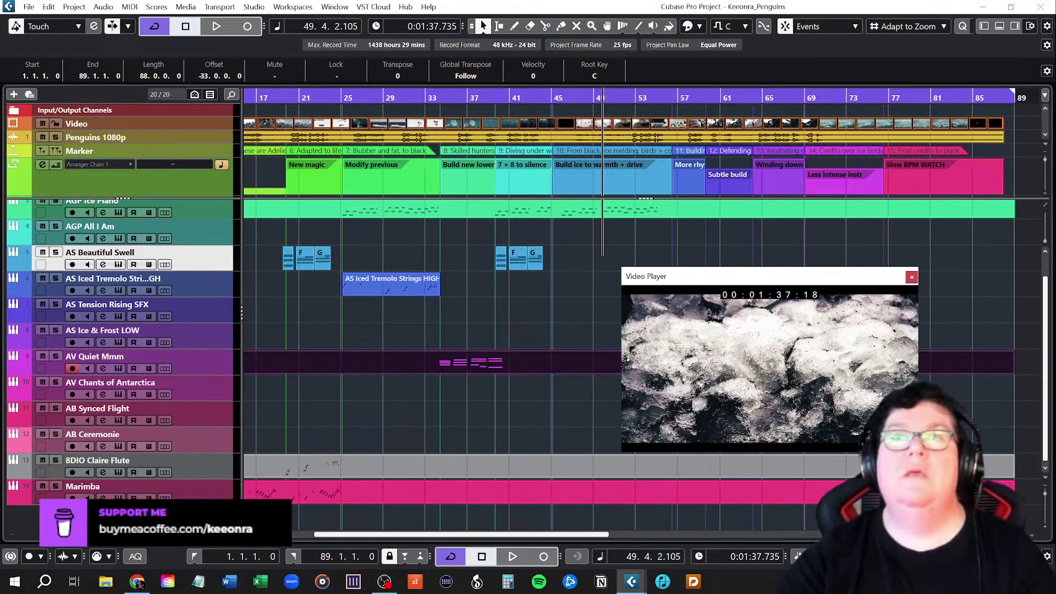
key(Return)
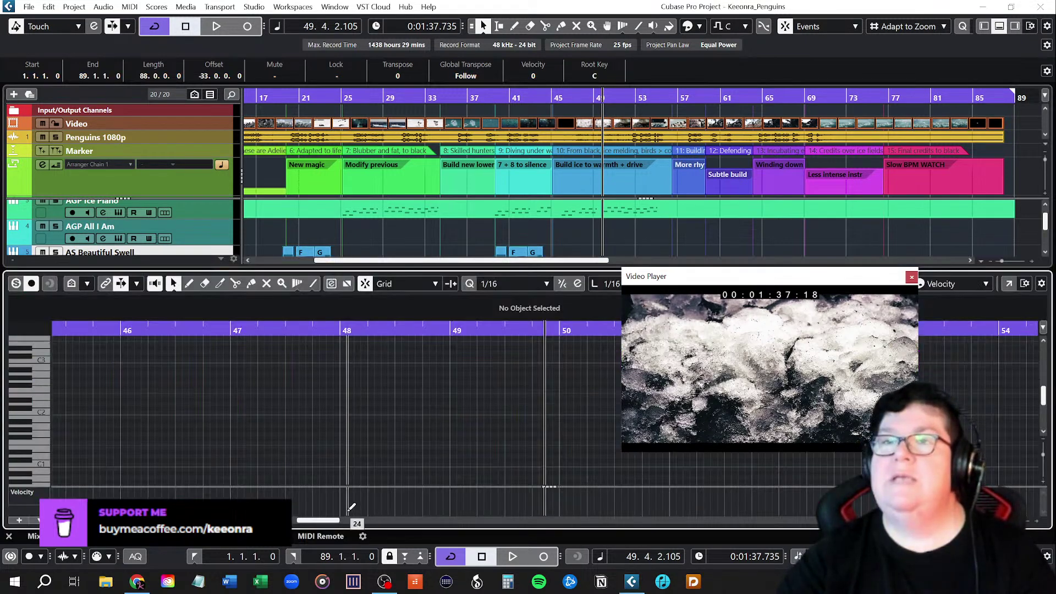
scroll(352, 520, left, 6)
scroll(284, 477, left, 2)
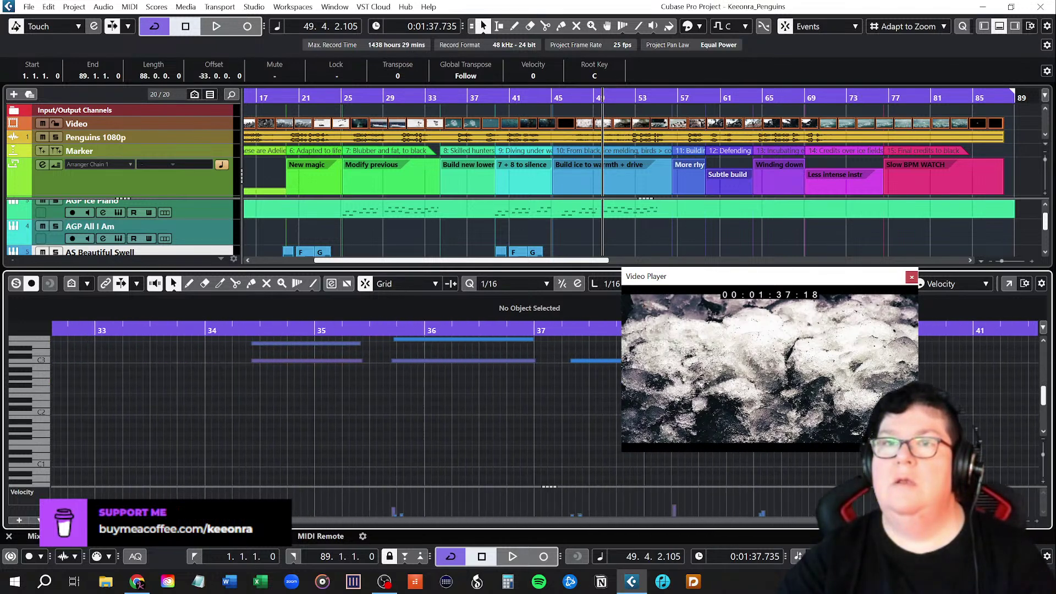
scroll(325, 431, up, 3)
scroll(343, 451, down, 2)
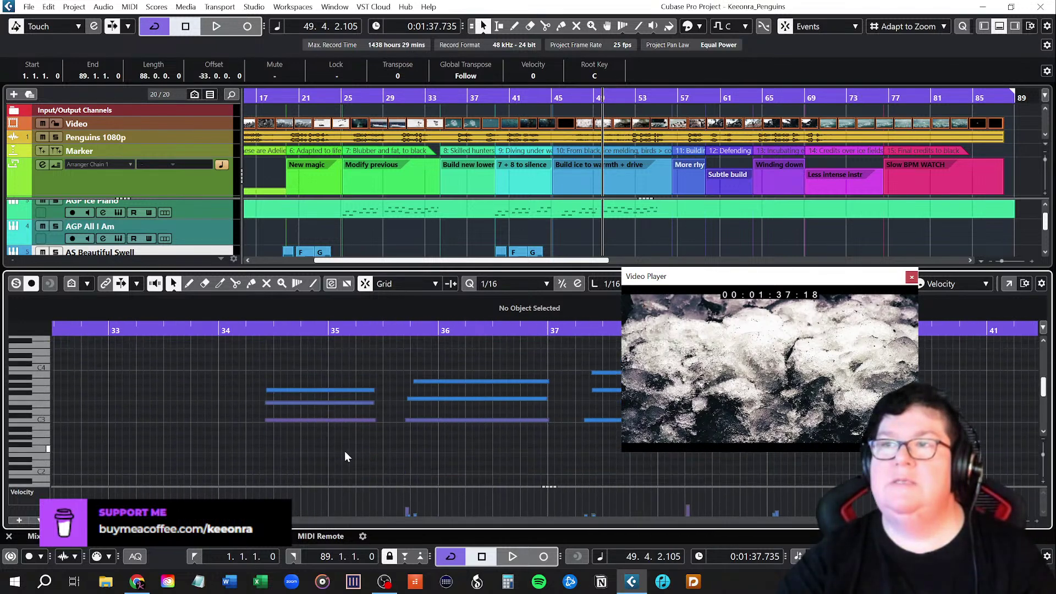
scroll(275, 520, right, 2)
scroll(324, 465, down, 2)
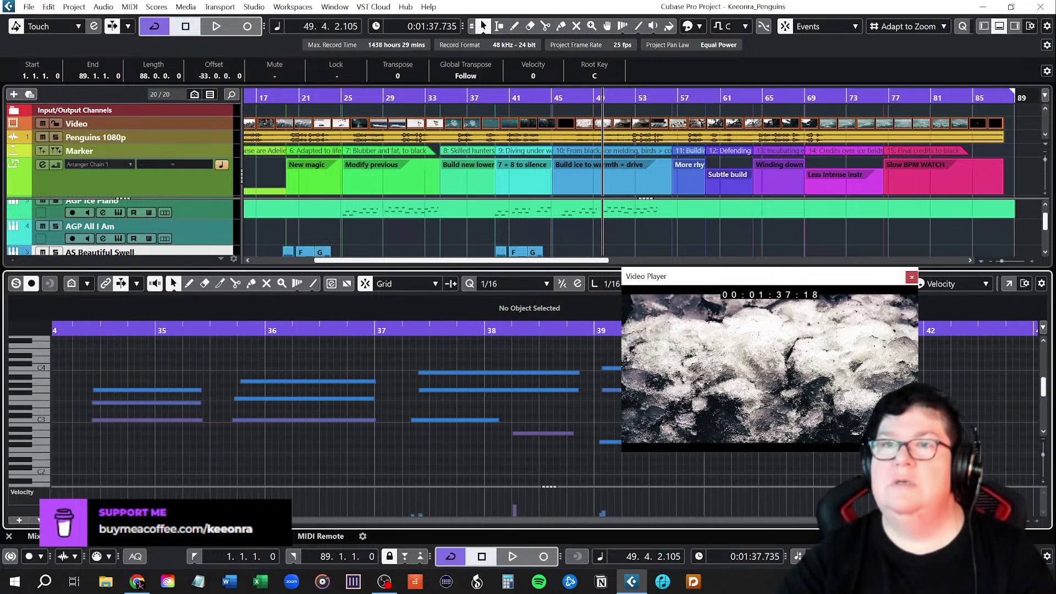
scroll(324, 464, down, 1)
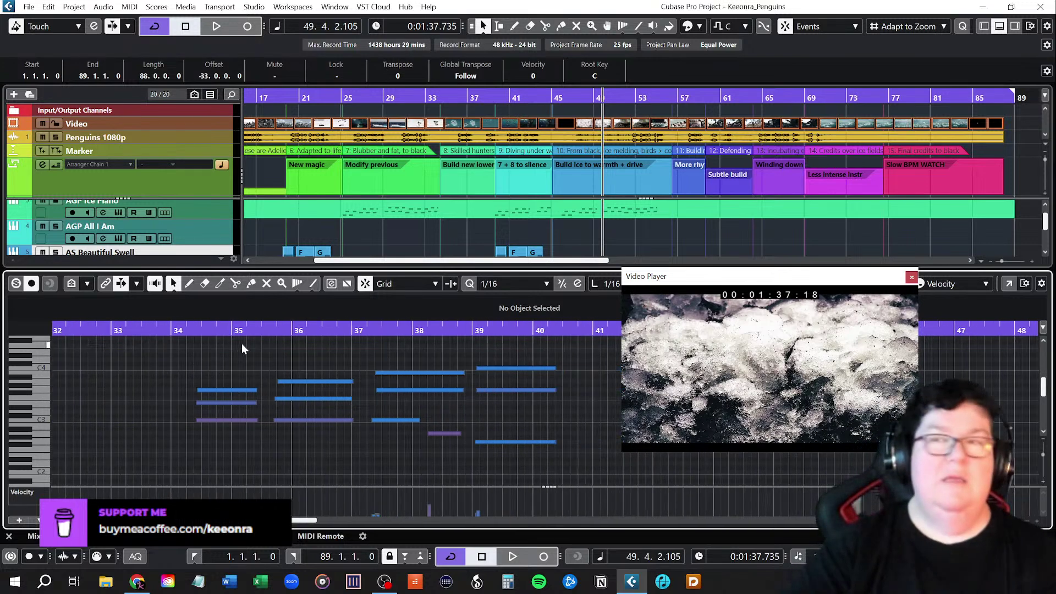
drag(188, 342, 573, 470)
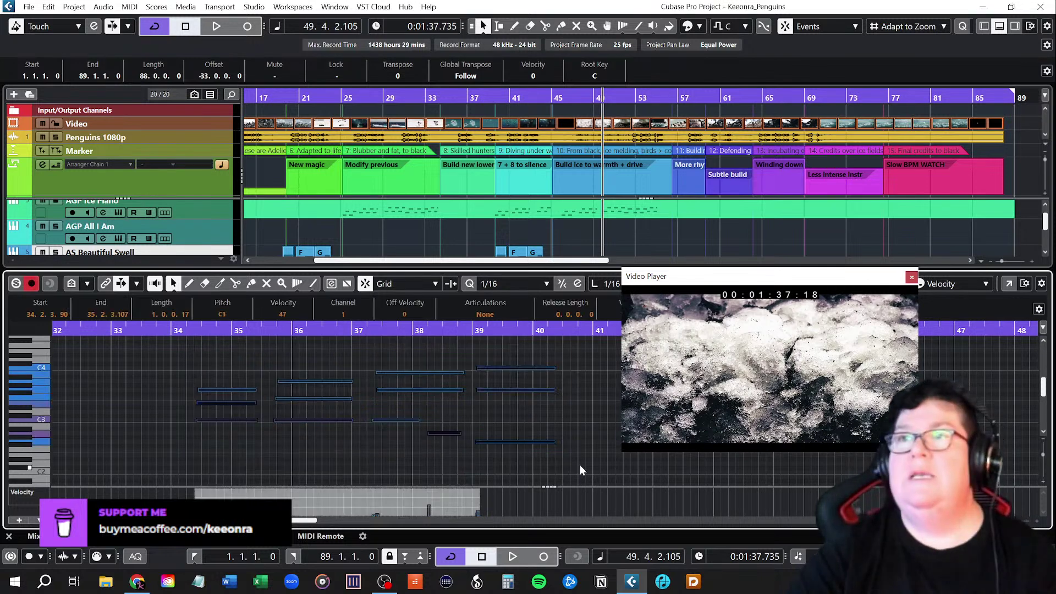
click(1010, 283)
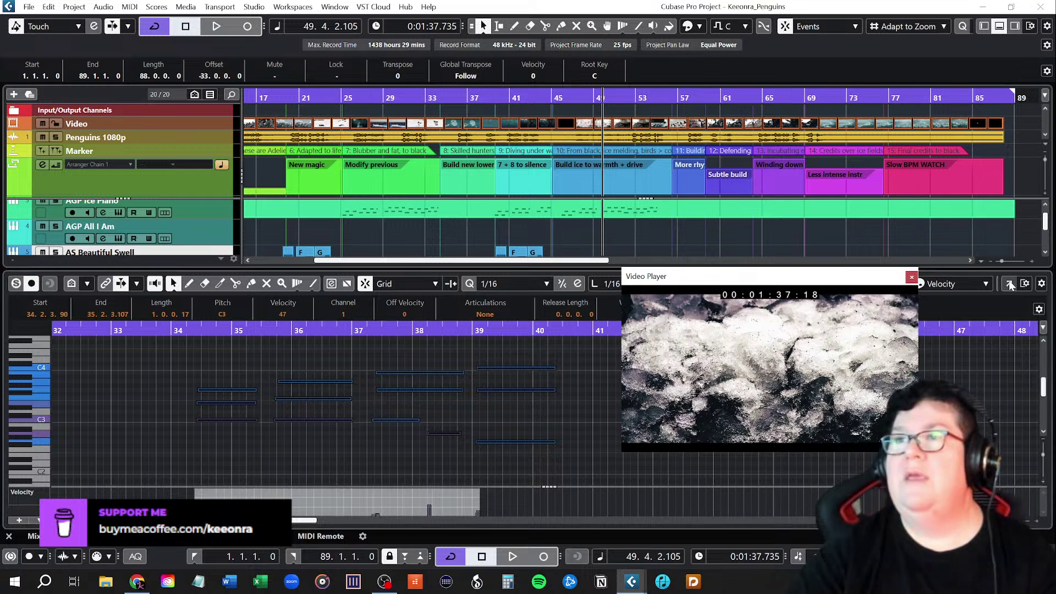
click(958, 392)
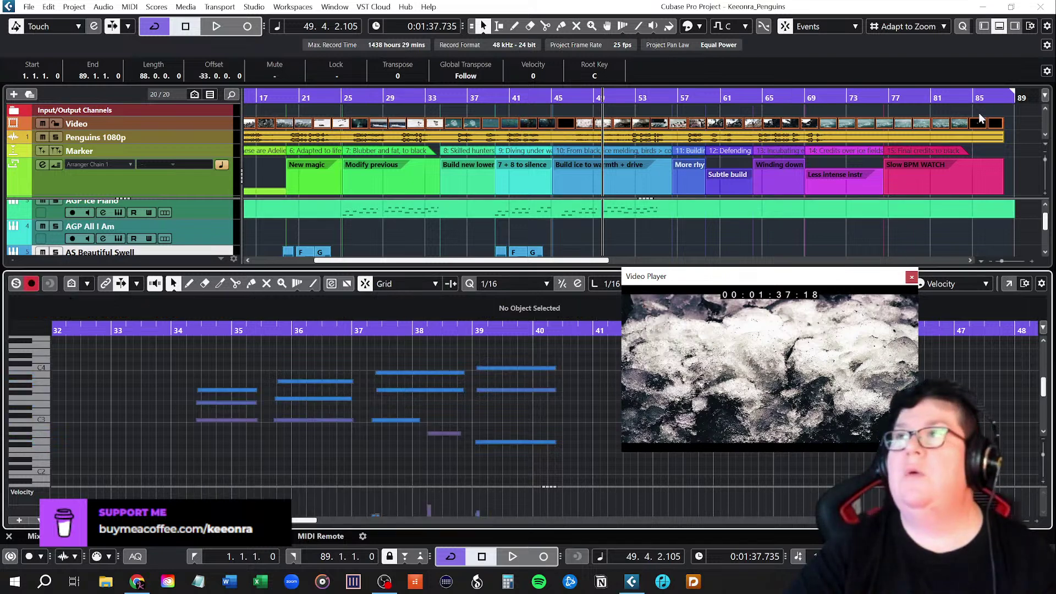
click(1002, 28)
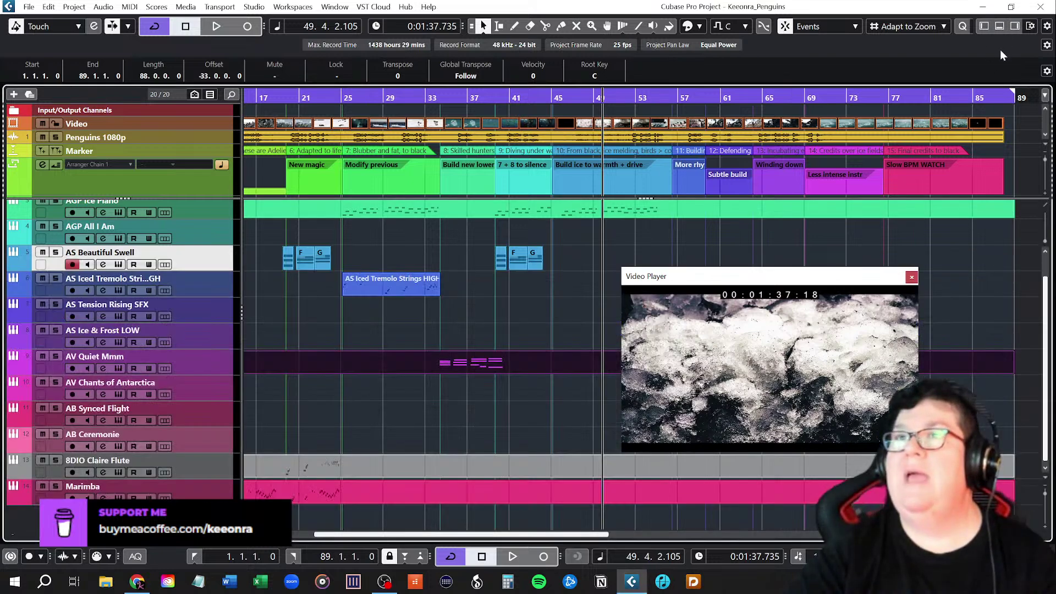
Paste the copied chord notes into the AV Quiet Mmm part at 49.4.2.105 and close the lower editor.
click(609, 364)
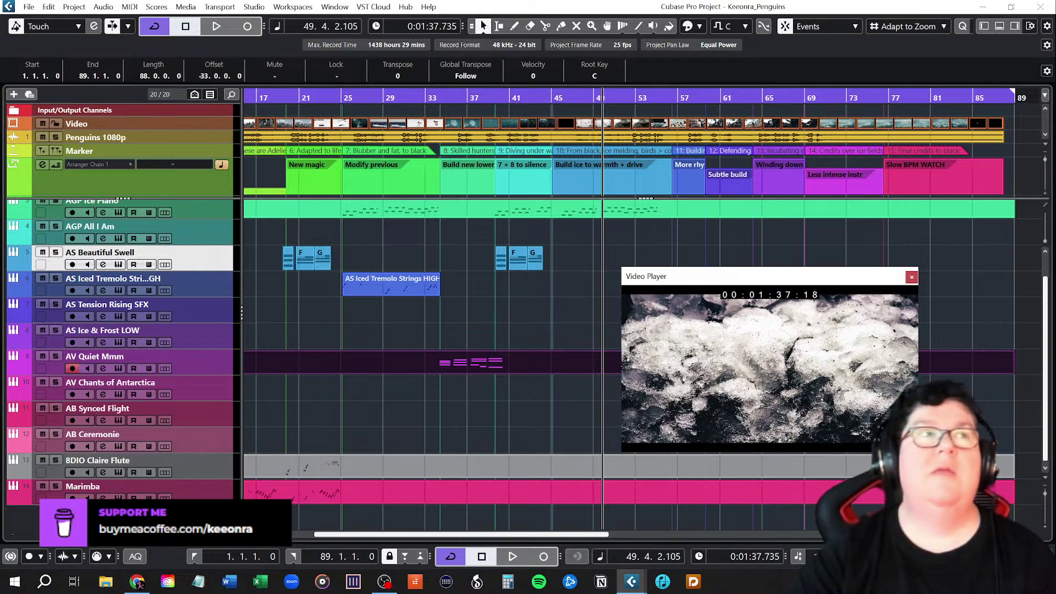
key(Return)
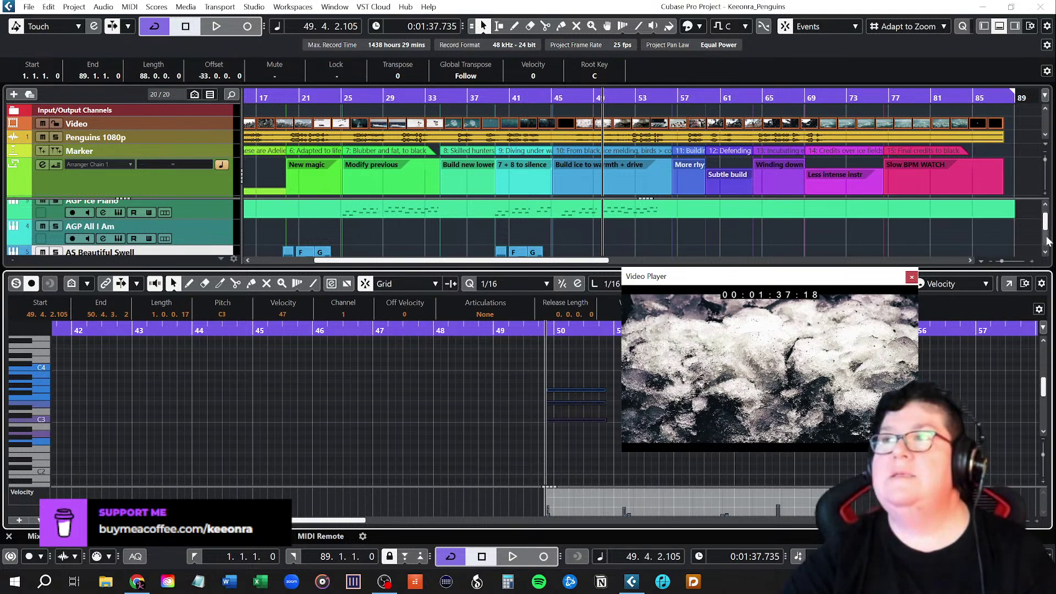
click(1000, 26)
Move the Video Player off section 10 and play from 49.4.2.105 to about bar 56.
drag(800, 284, 270, 110)
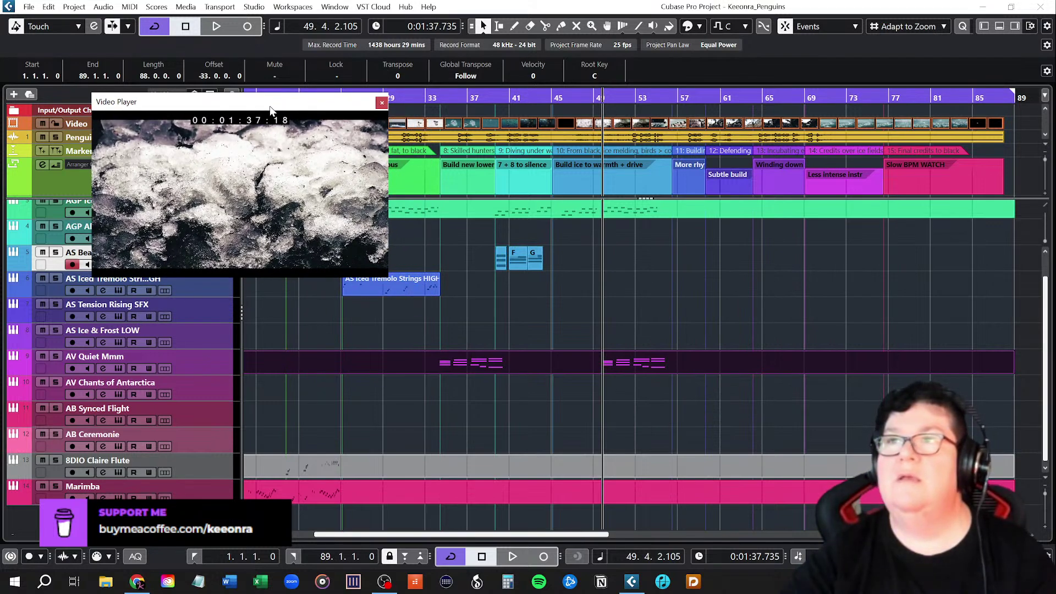
key(space)
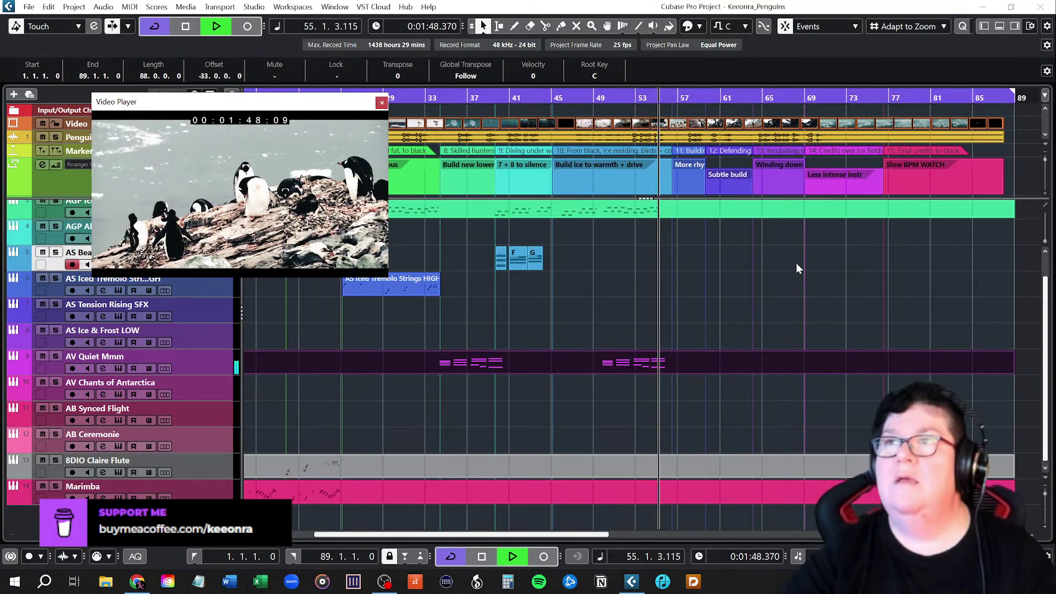
key(space)
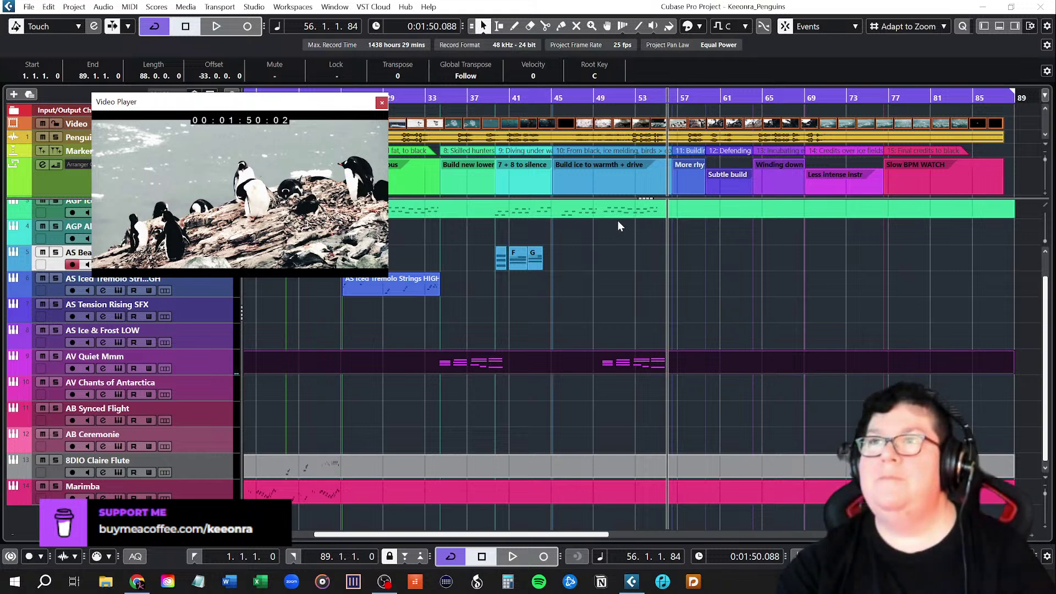
Open the AV Quiet Mmm part in a separate Key Editor window and move the Video Player clear of its notes.
click(609, 361)
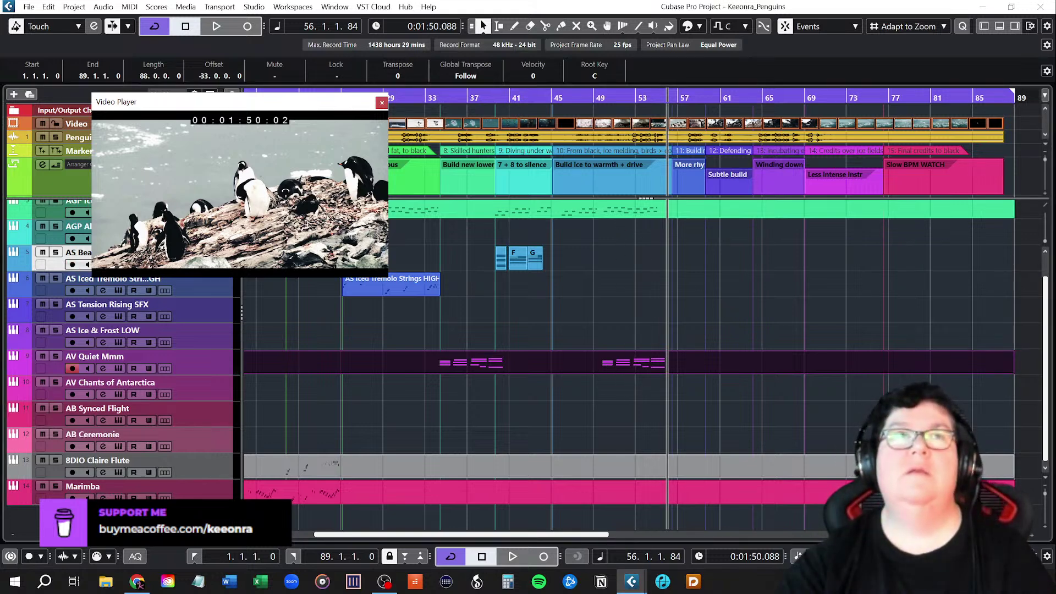
double_click(609, 361)
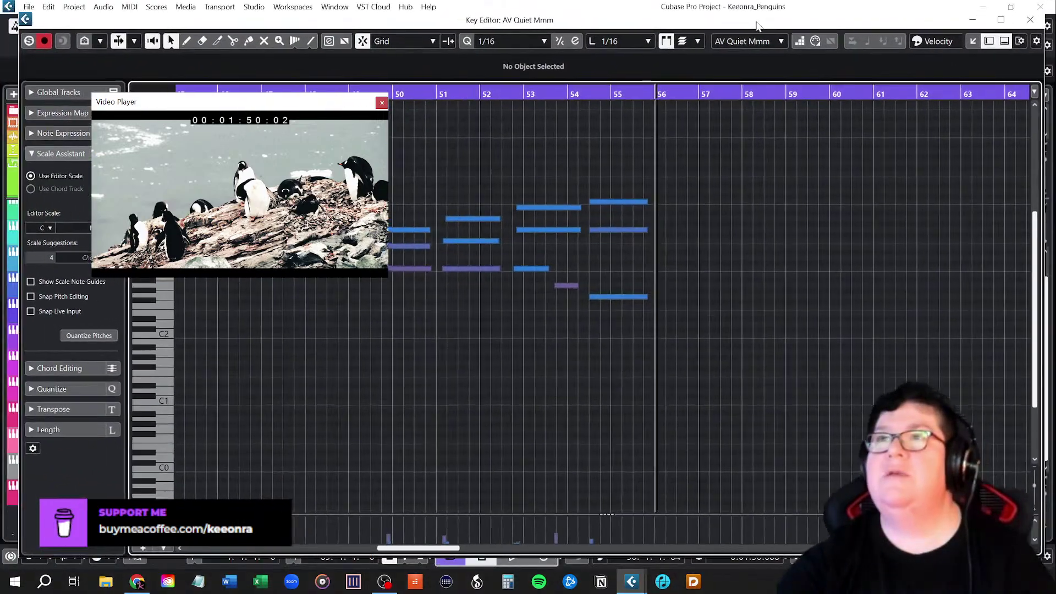
drag(774, 24, 758, 33)
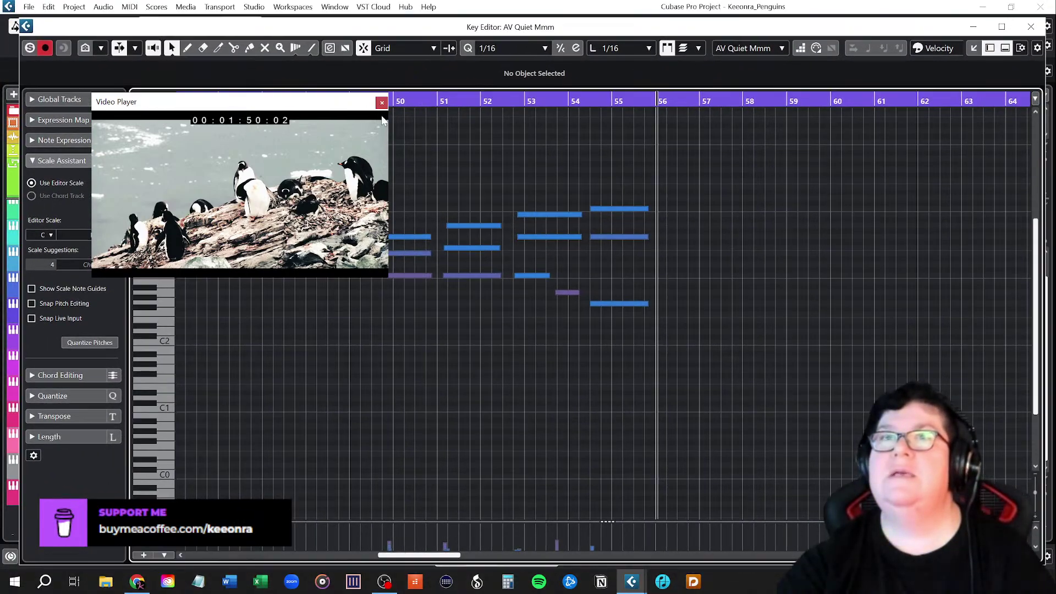
drag(322, 111, 15, 26)
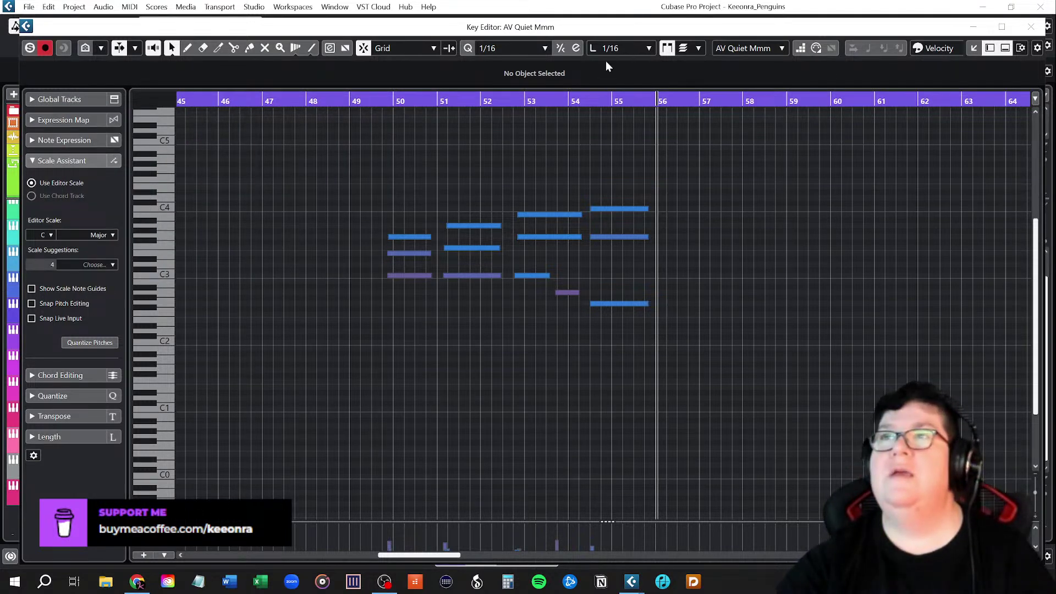
Show the AGP Ice Piano notes together with the AV Quiet Mmm notes in the Key Editor and bring its window back into full view.
drag(619, 29, 599, 423)
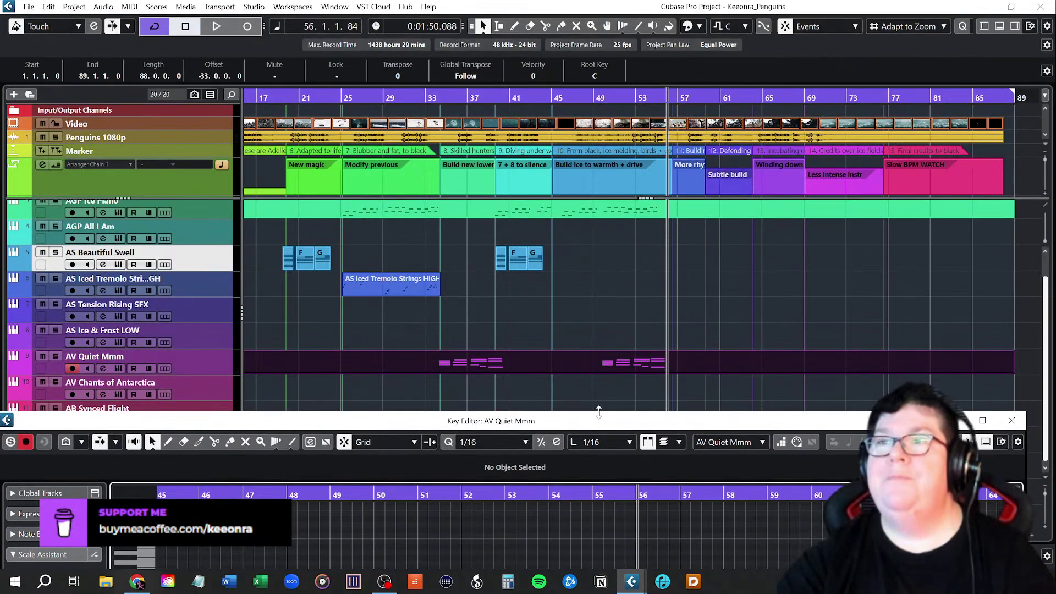
click(622, 210)
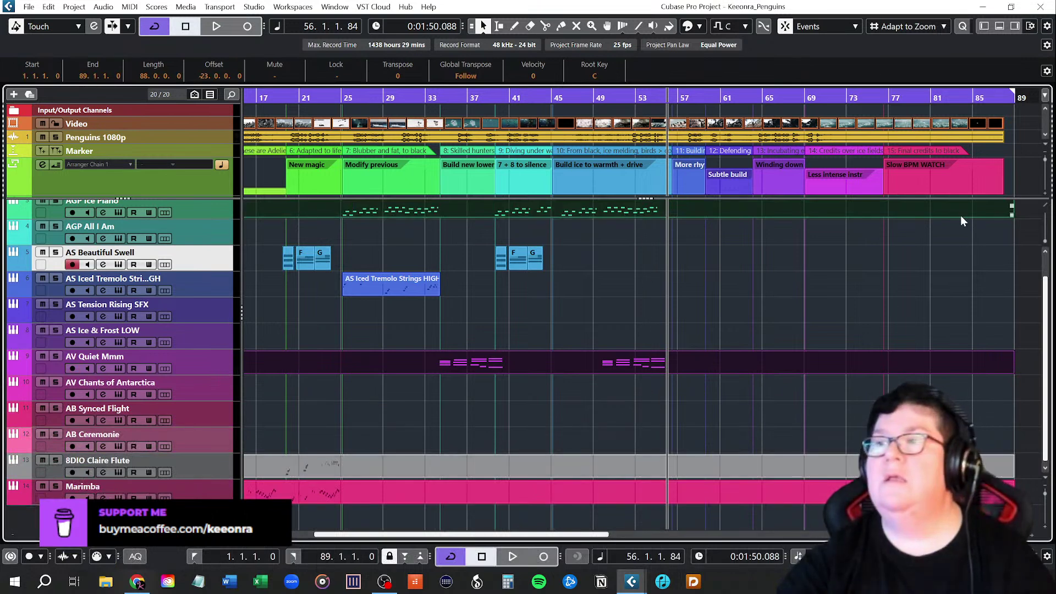
mouse_move(631, 581)
click(682, 542)
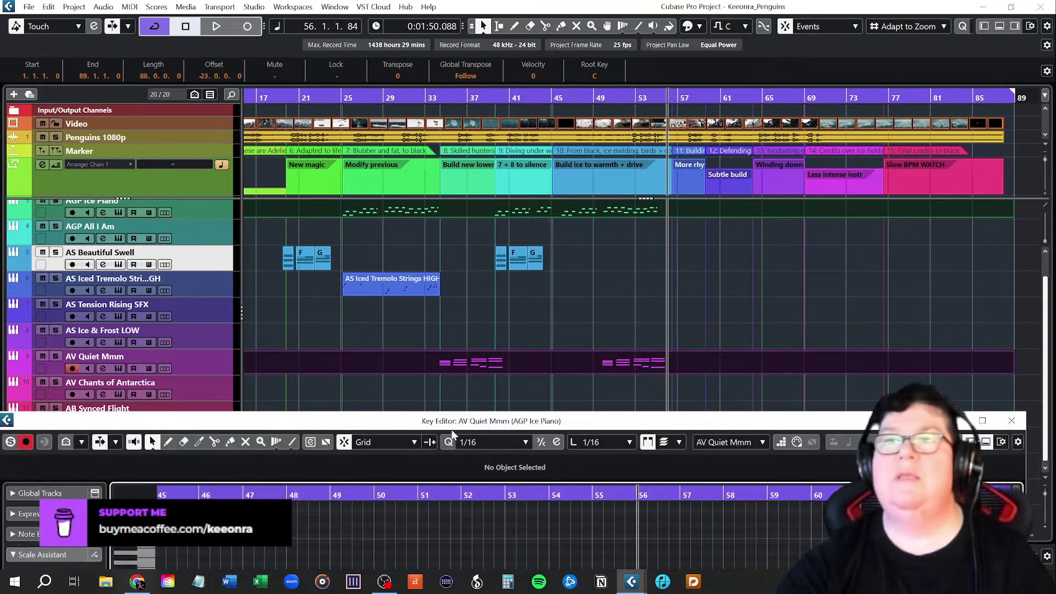
double_click(461, 426)
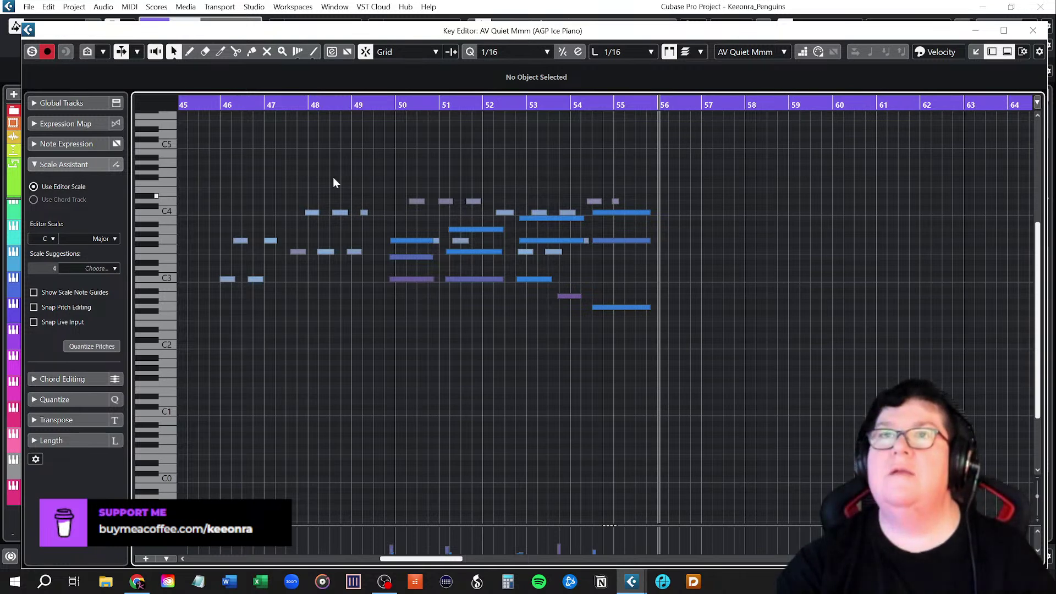
Raise the AV Quiet Mmm chord near bar 50 by two semitones, with its lowest note on D3, and play it back.
click(212, 104)
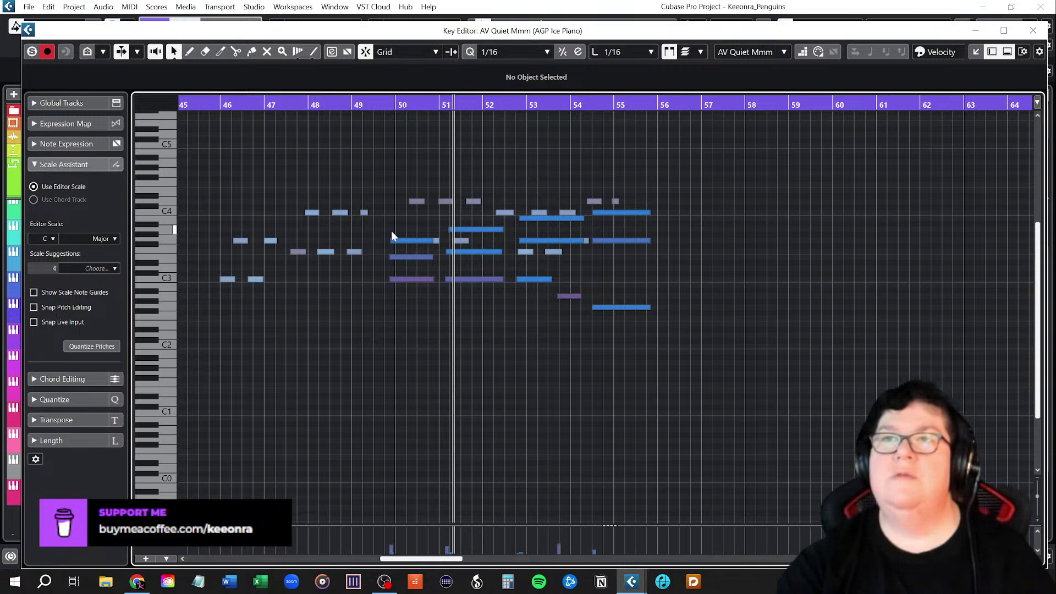
drag(401, 269, 402, 305)
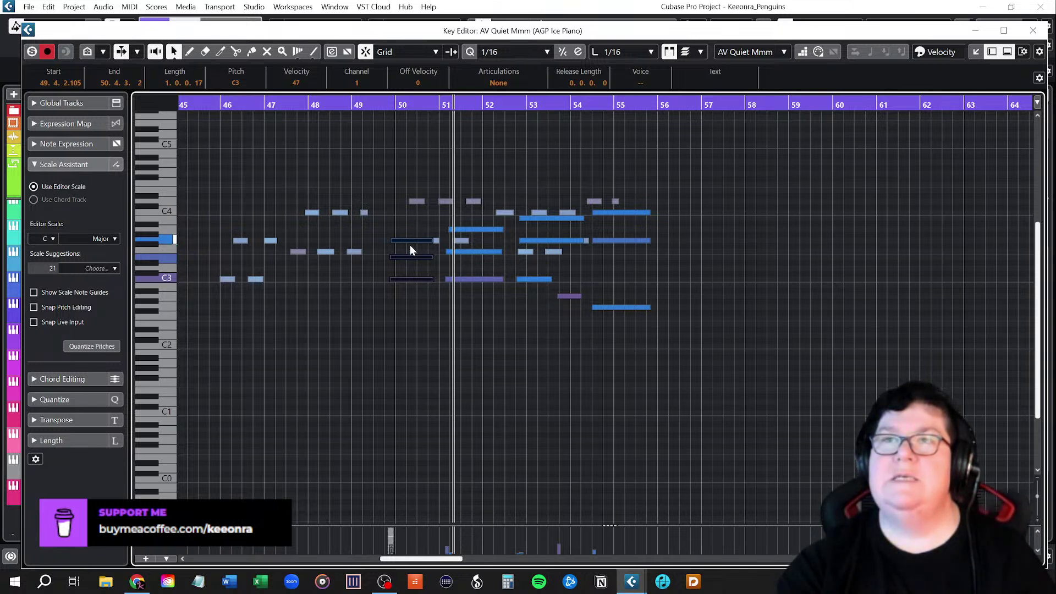
drag(406, 277, 406, 270)
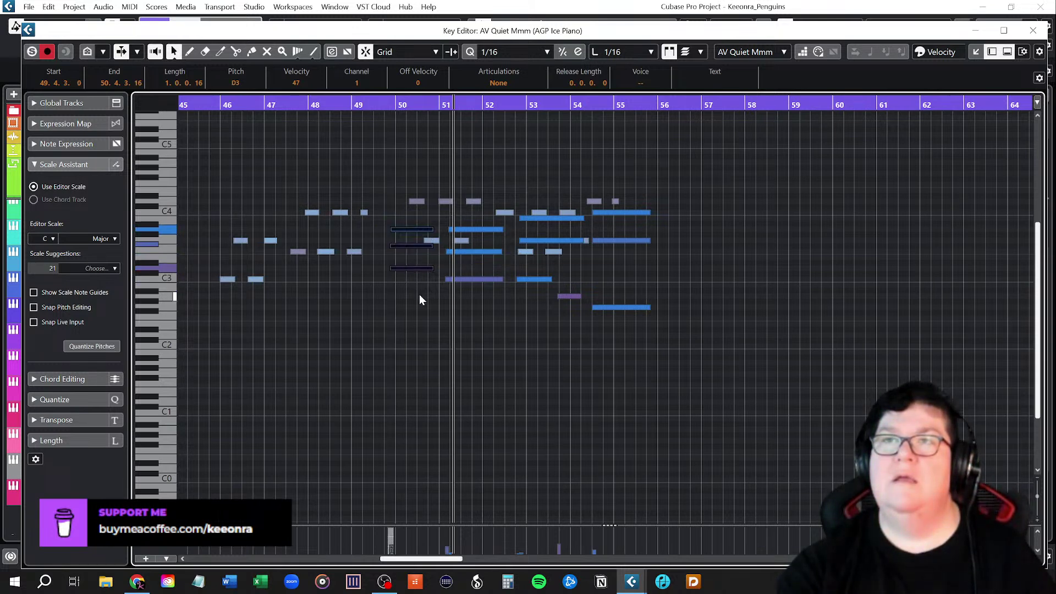
click(381, 105)
key(space)
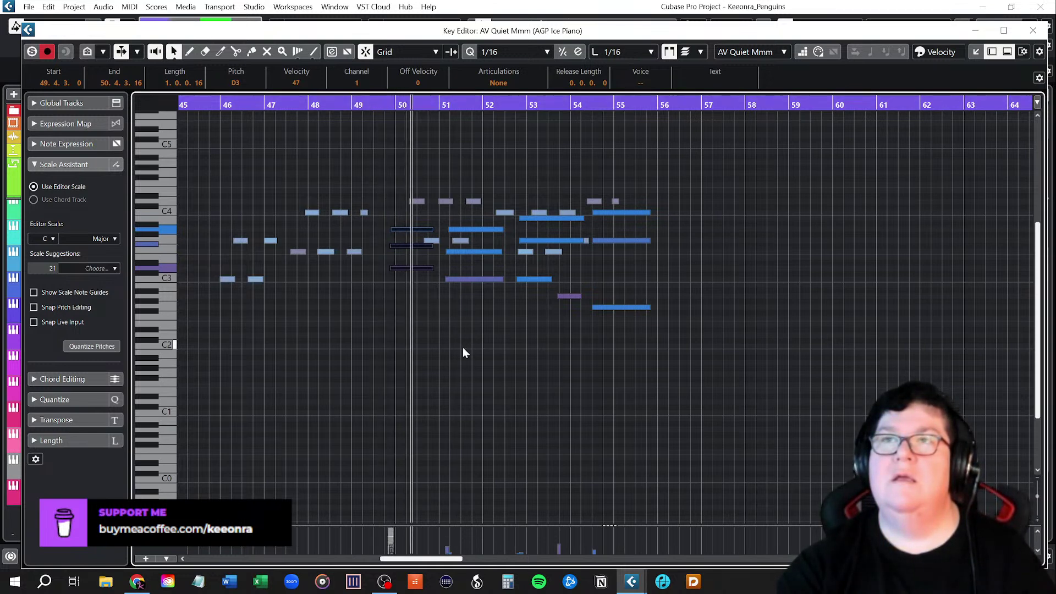
key(space)
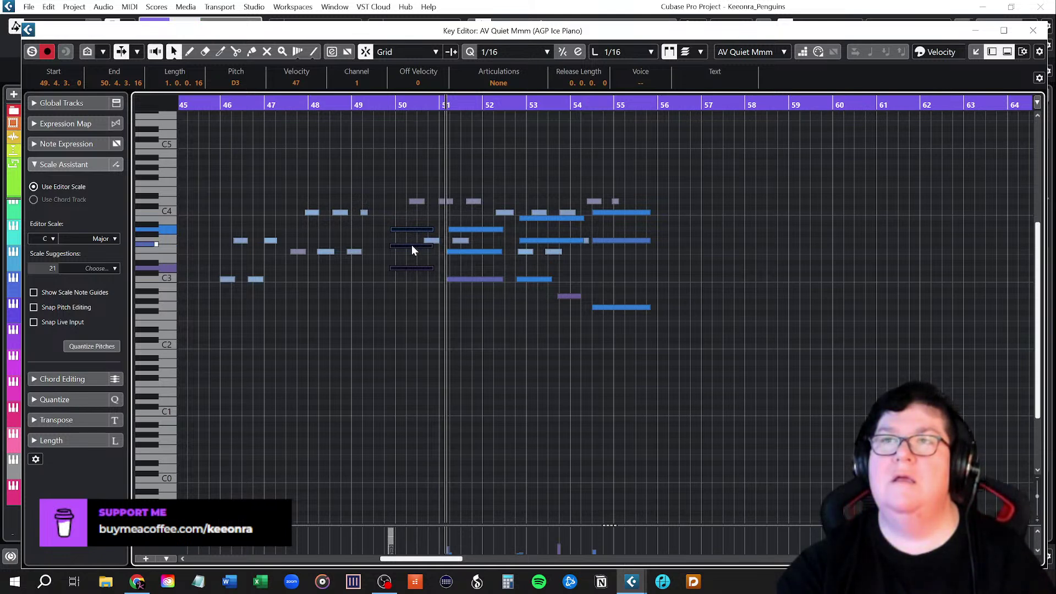
Raise the middle note of the chord near bar 50 by one semitone to G3.
click(403, 263)
click(407, 245)
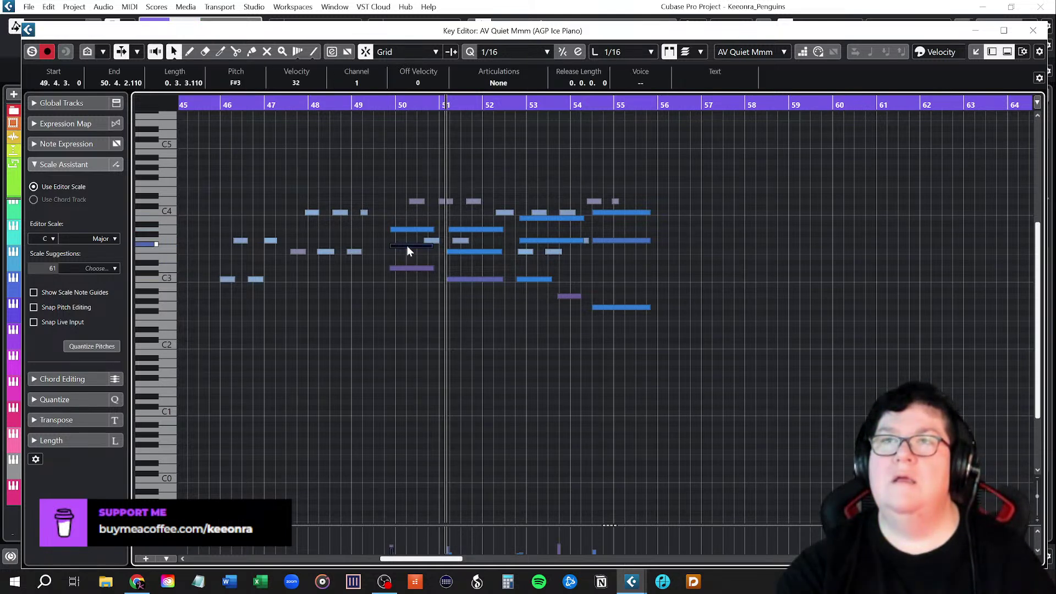
key(Up)
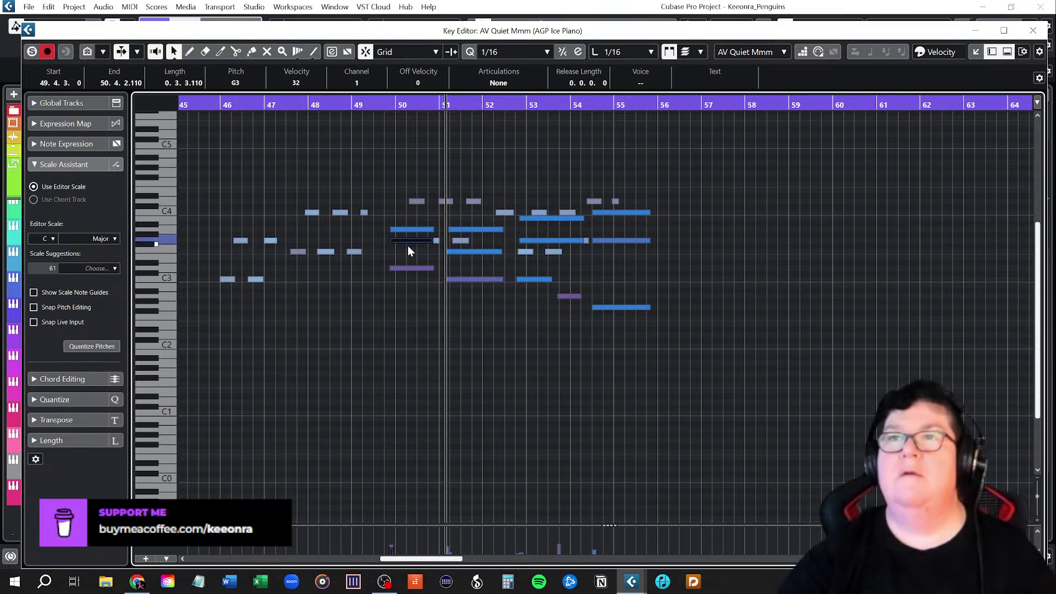
click(504, 337)
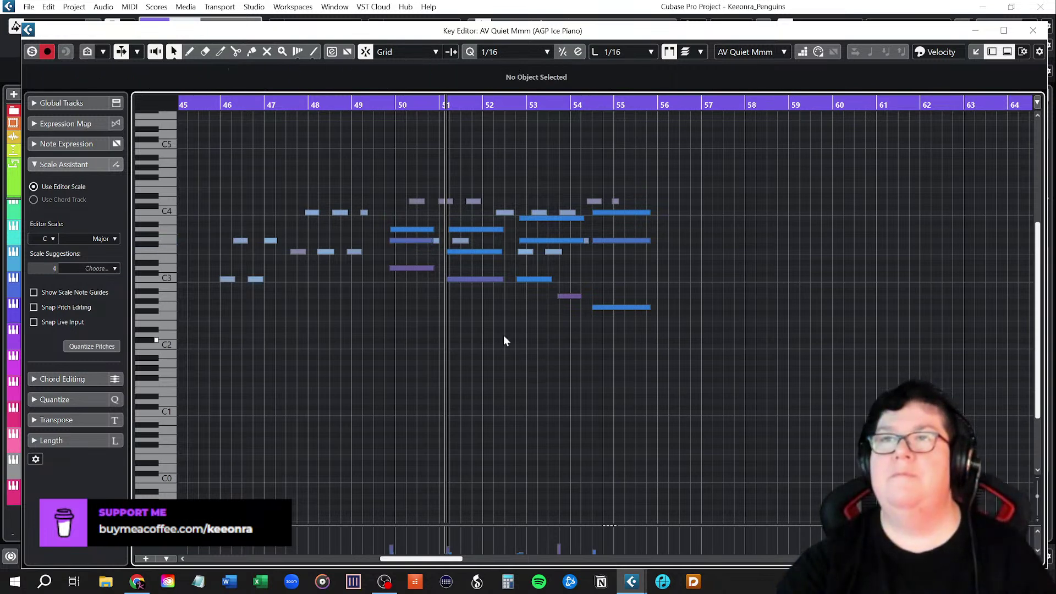
In the bar 51 chord, lower the A3 note an octave to A2 and raise the C3 note to D3, then audition F3.
click(462, 229)
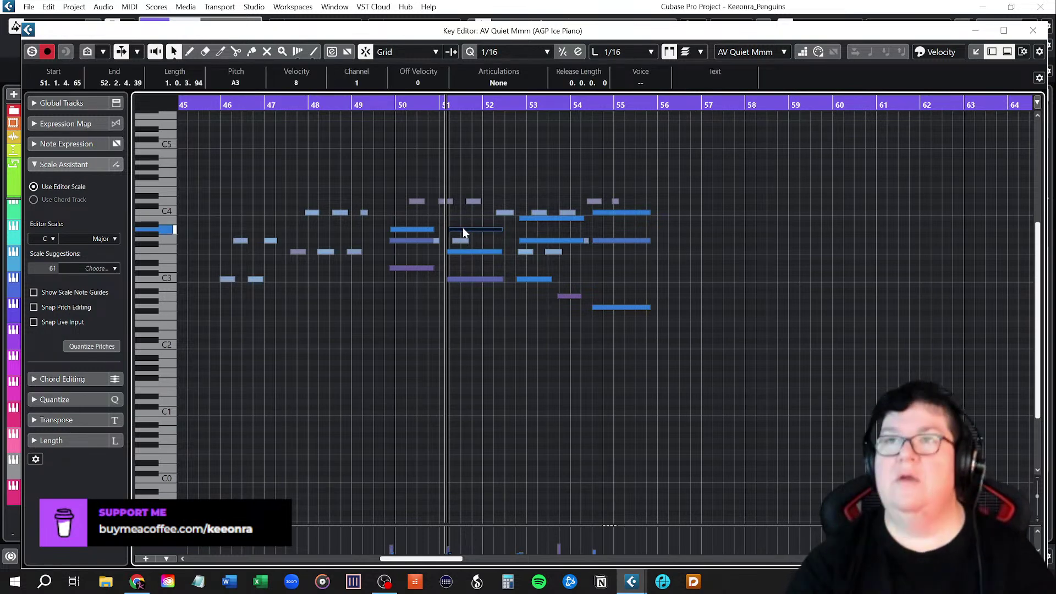
key(shift+Down)
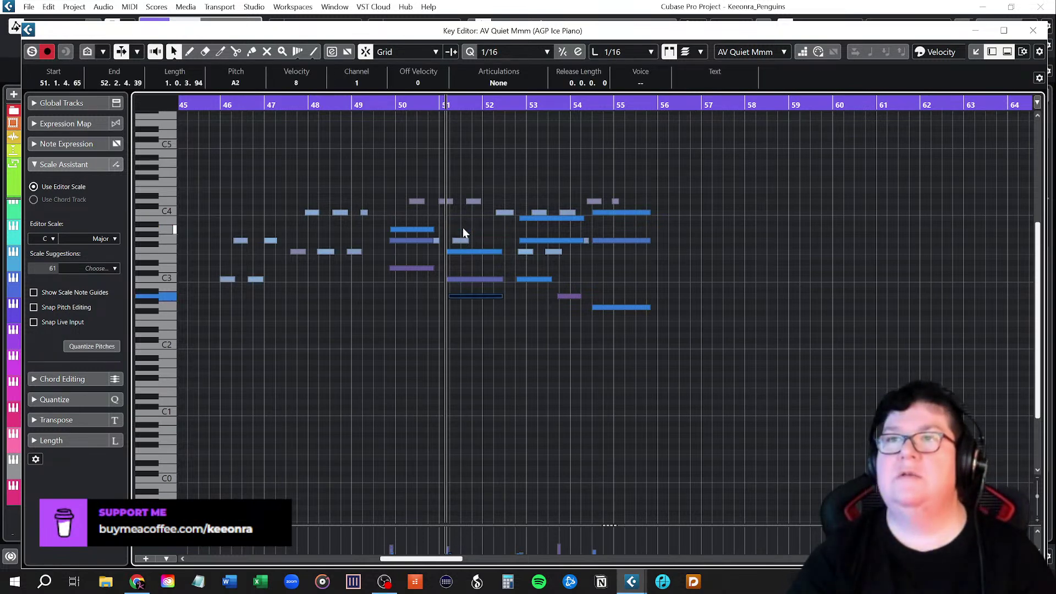
click(461, 278)
key(Up)
key(Up)
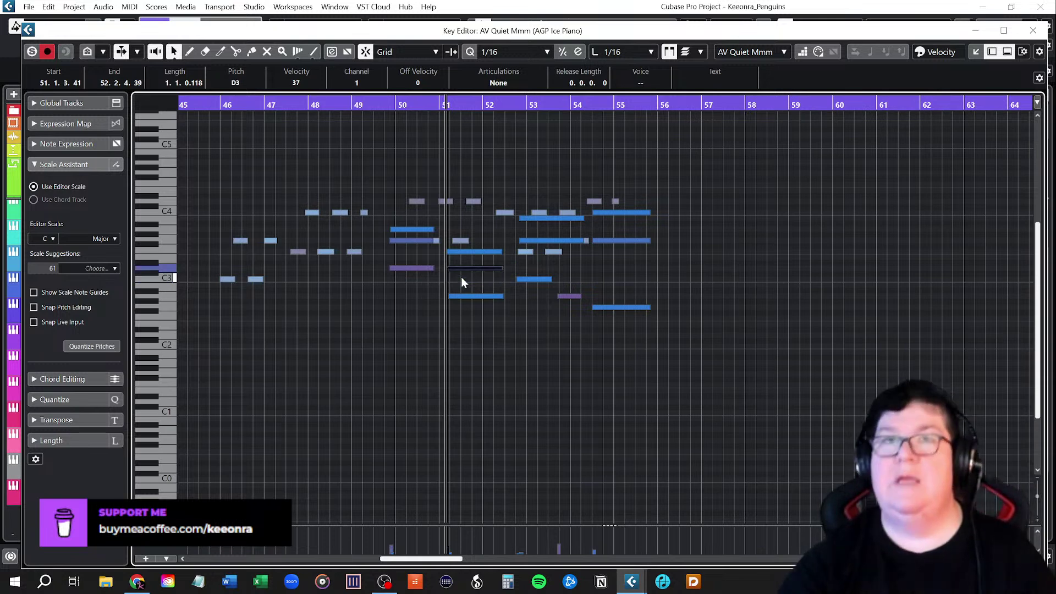
click(461, 248)
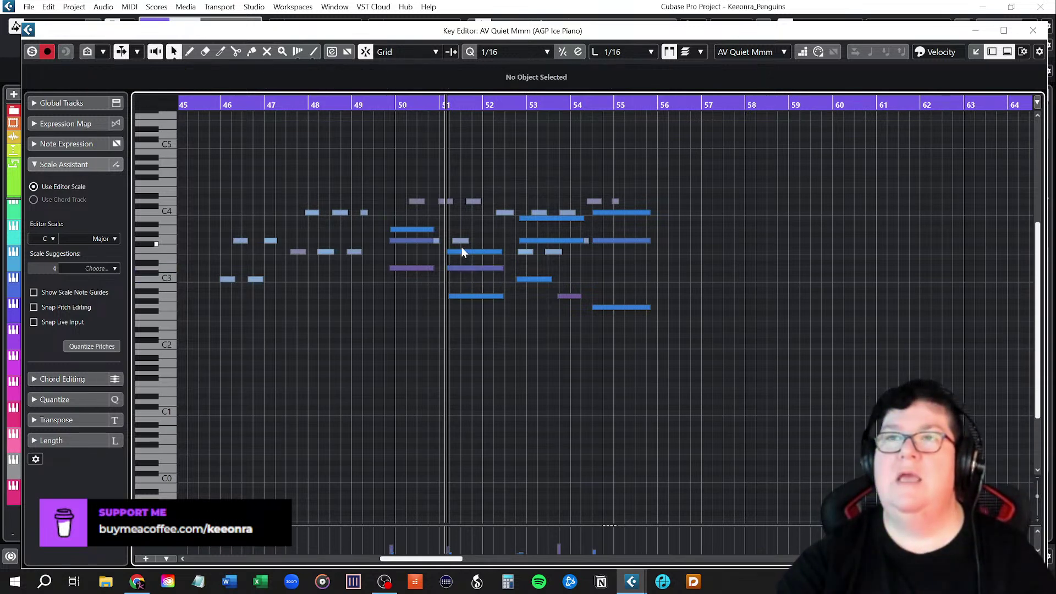
click(461, 251)
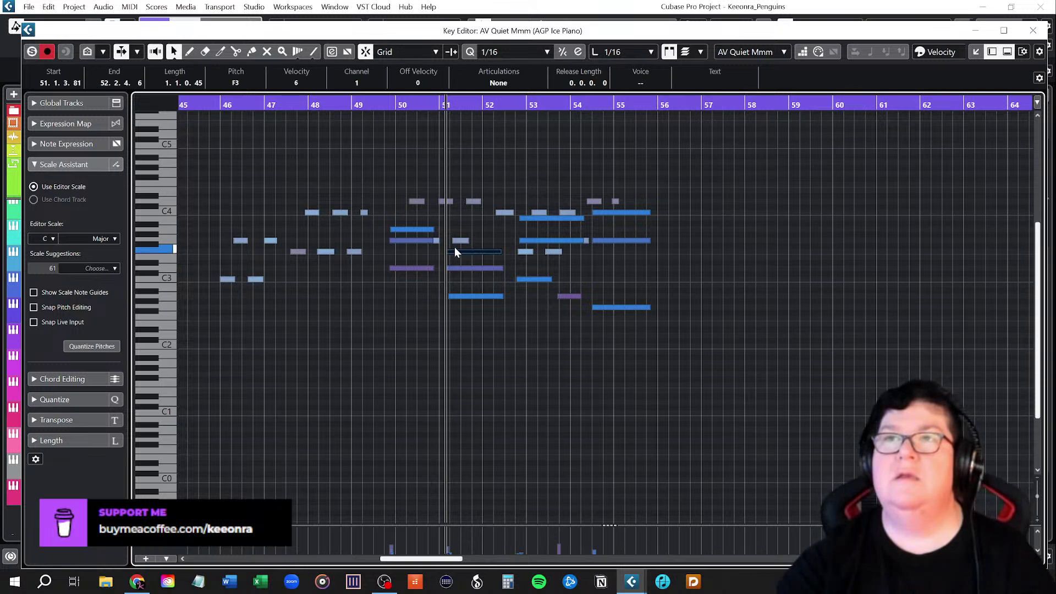
Play back the revised chords from just before bar 50, audition the B3 note, and replay the last two chords to about bar 56.
click(377, 104)
key(space)
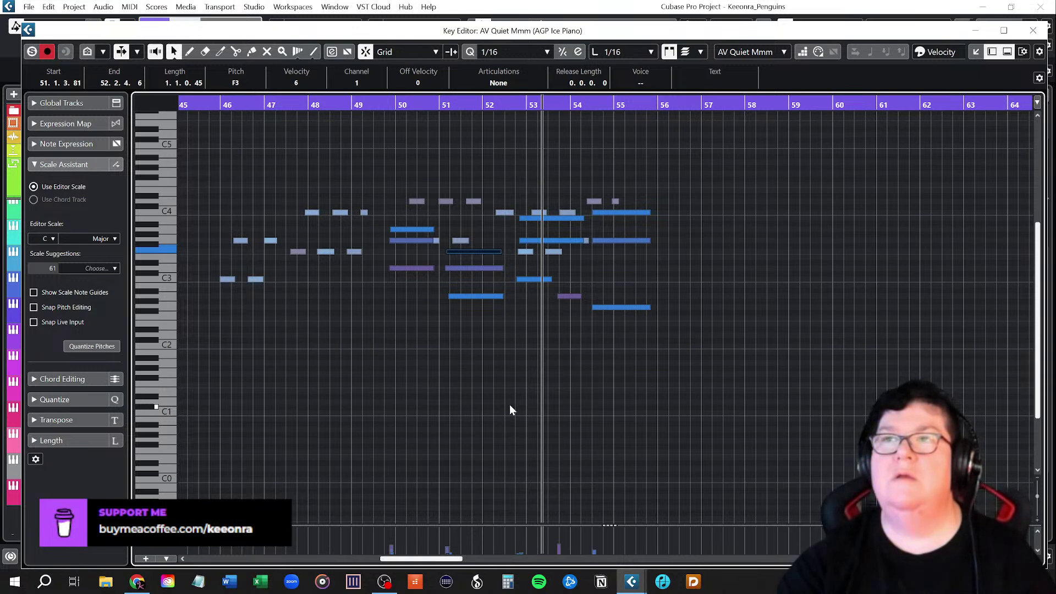
click(536, 218)
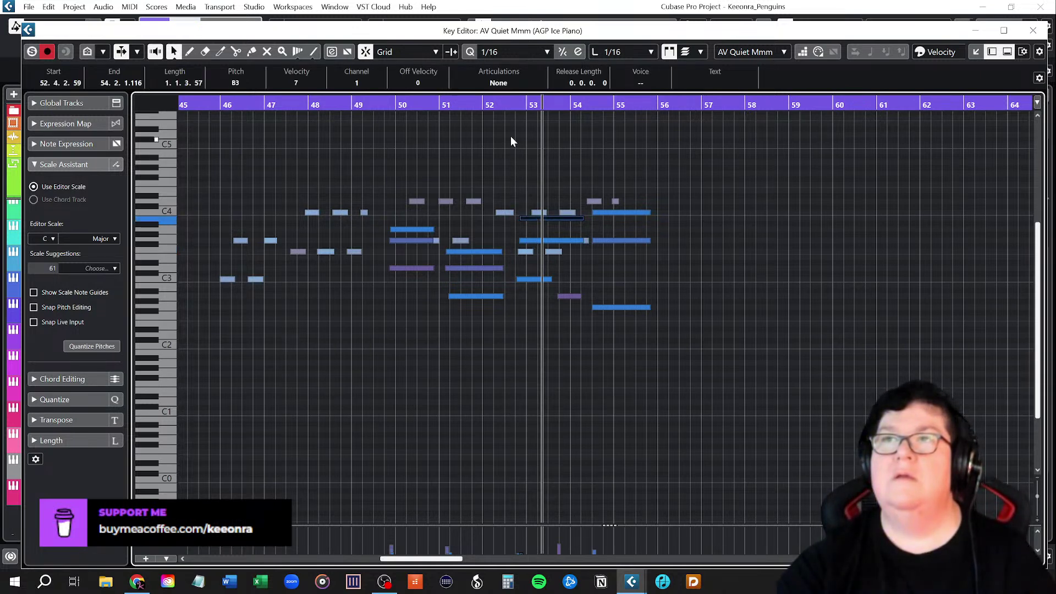
click(510, 102)
key(space)
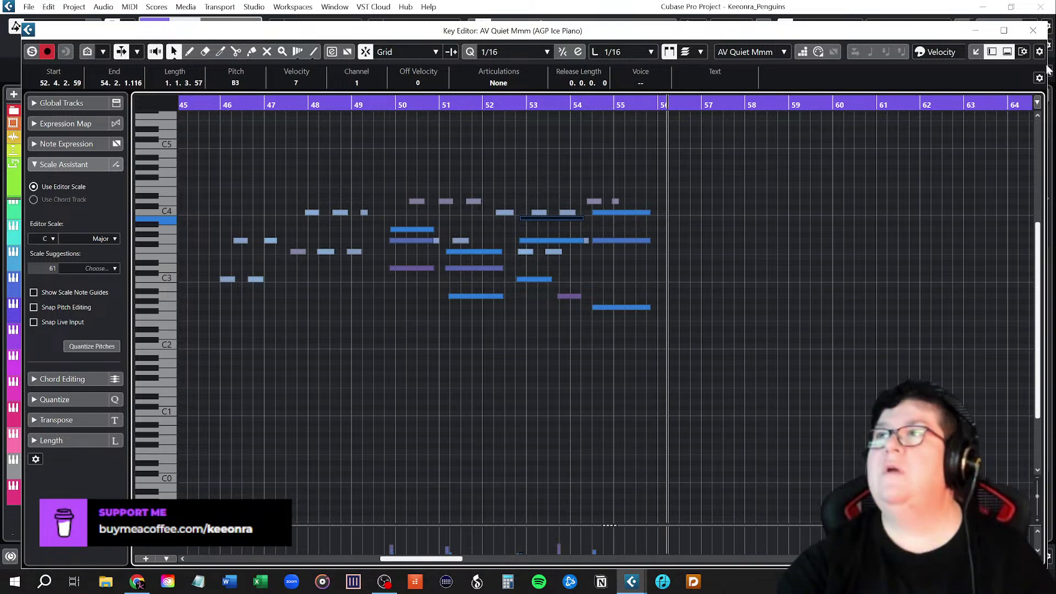
Close the Key Editor, show the Video Player, and play the project from 38.3.2.53 to about bar 56.
click(1033, 30)
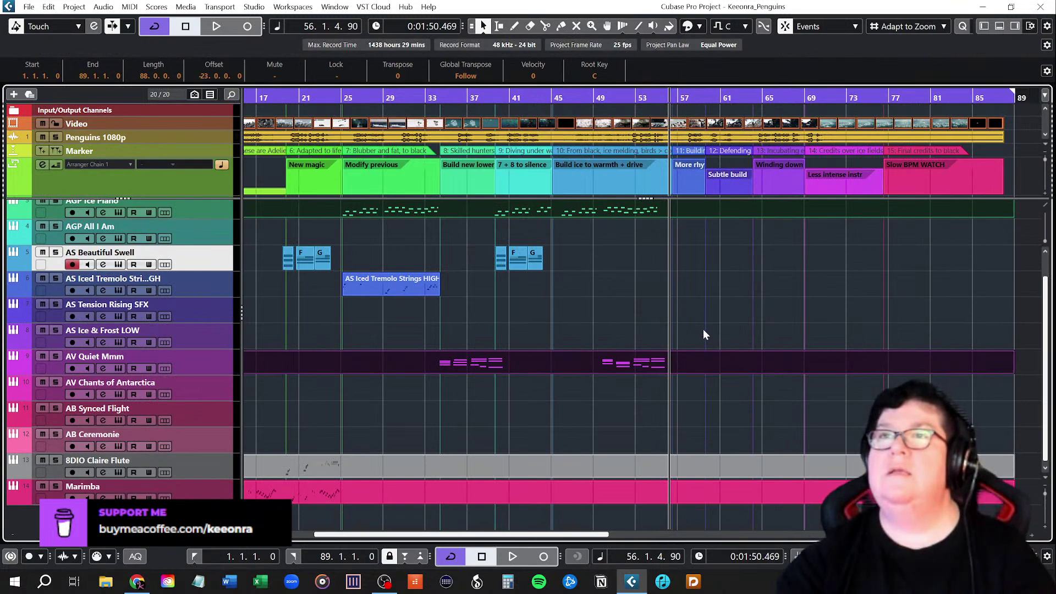
key(F8)
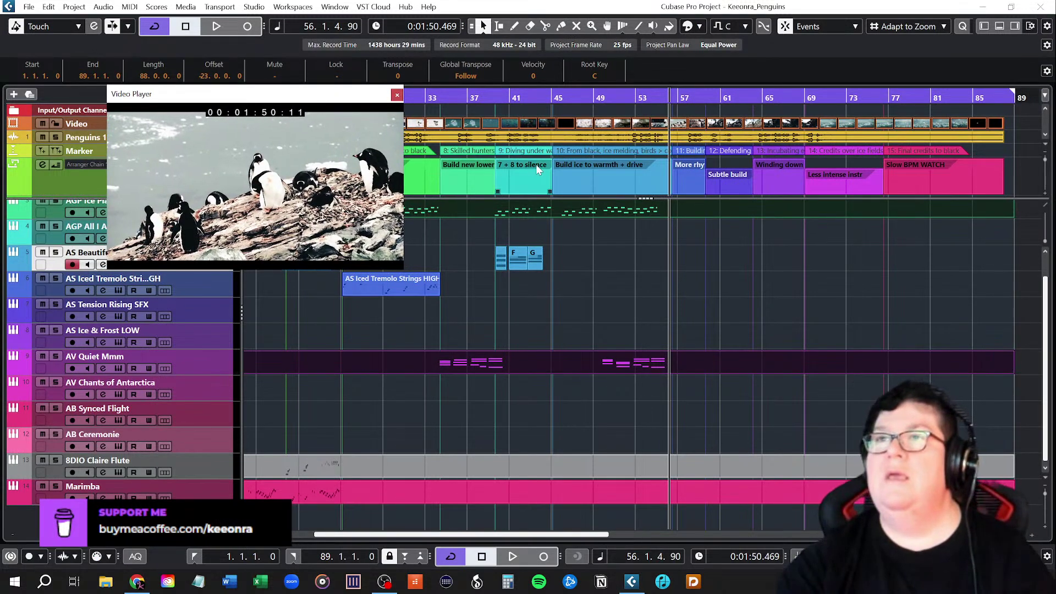
click(490, 98)
click(484, 99)
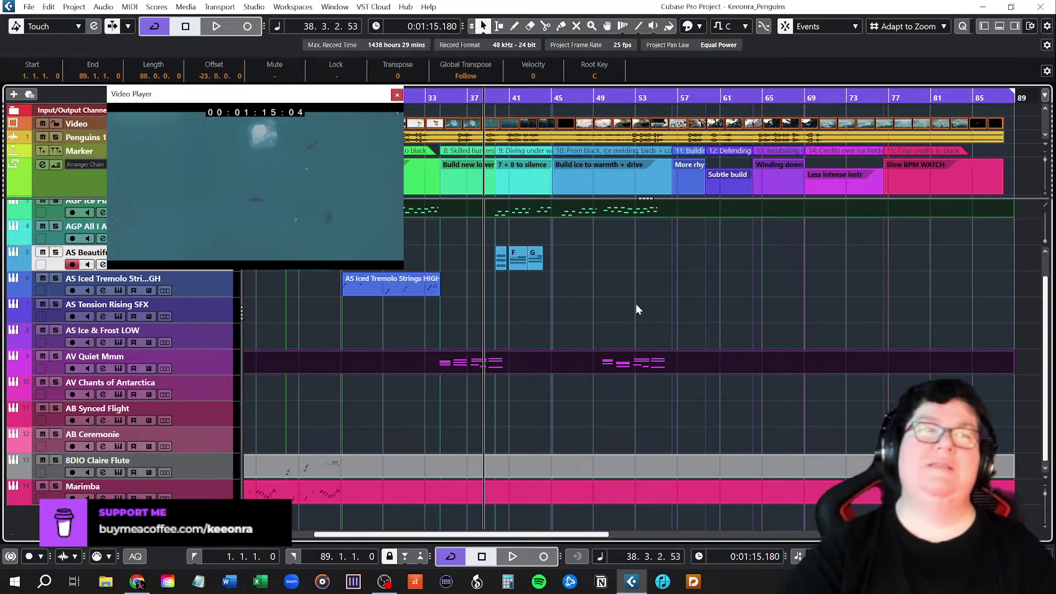
key(space)
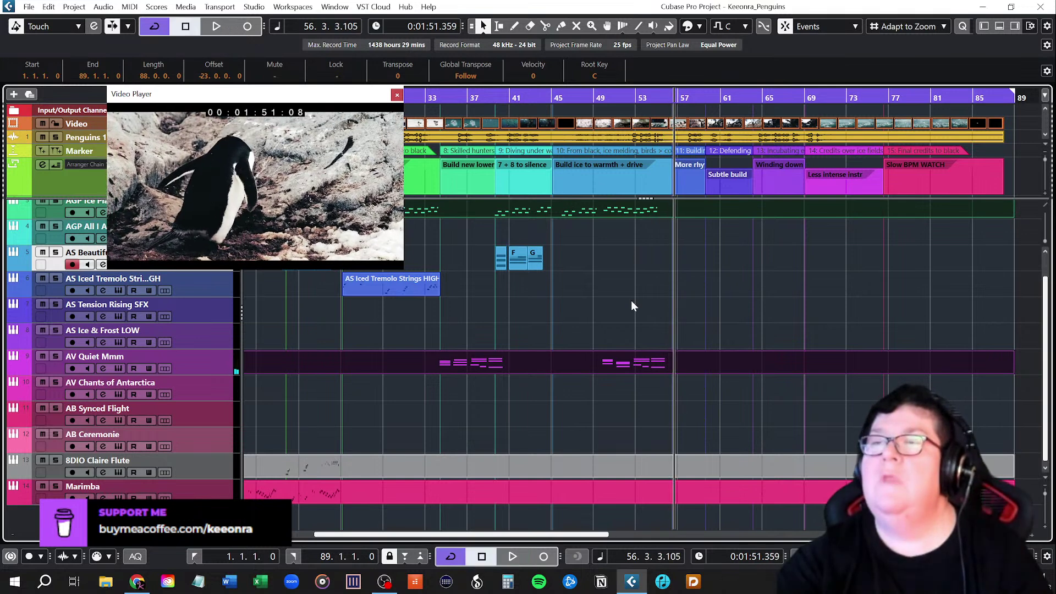
double_click(608, 207)
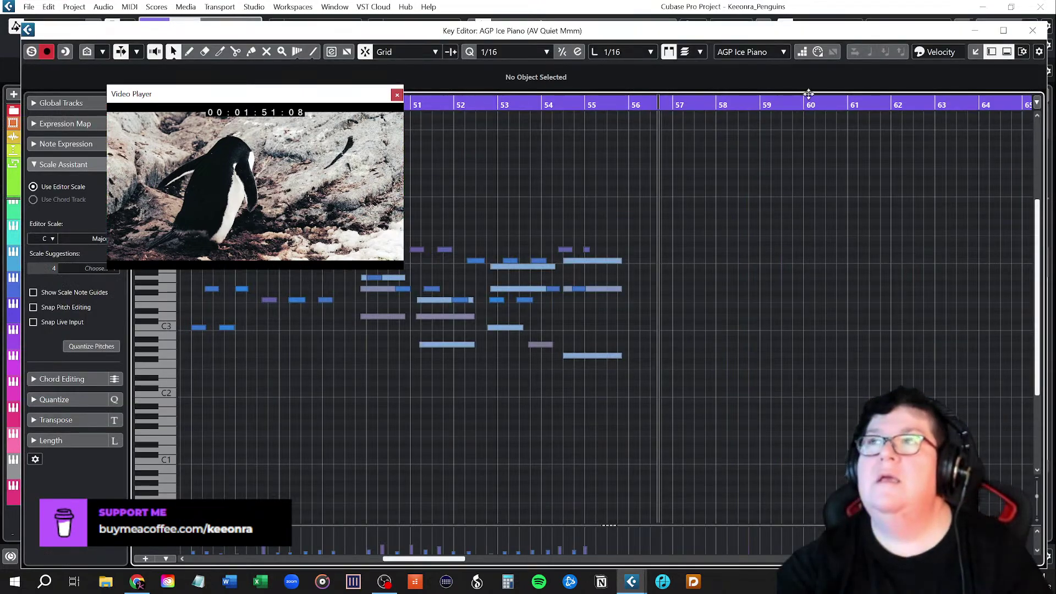
click(1033, 30)
click(614, 290)
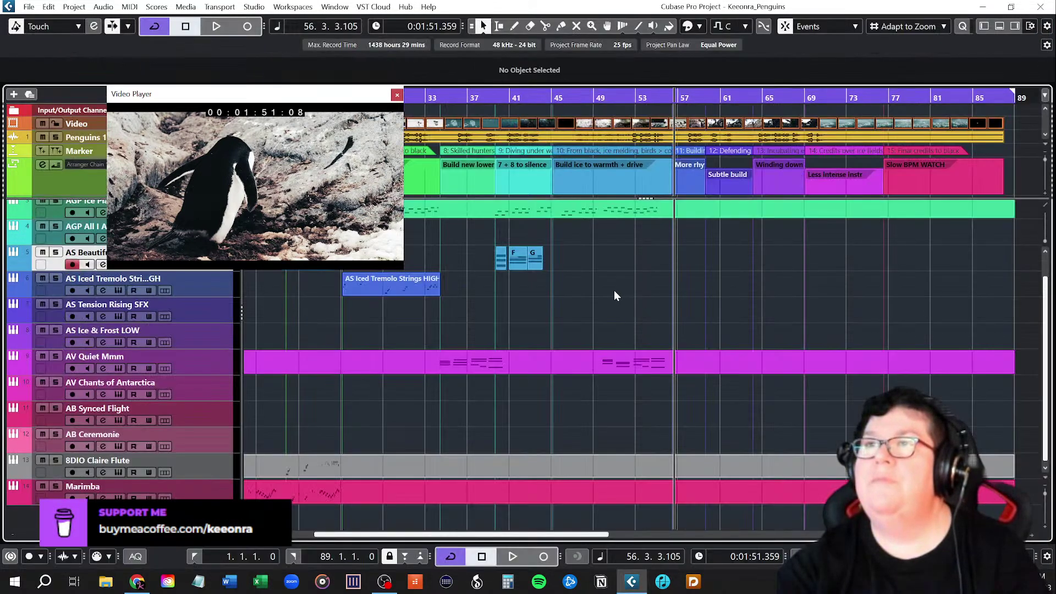
Mute the AGP Ice Piano track and play from 49.4.1.112 to about bar 56 with the Video Player moved off section 10.
click(603, 97)
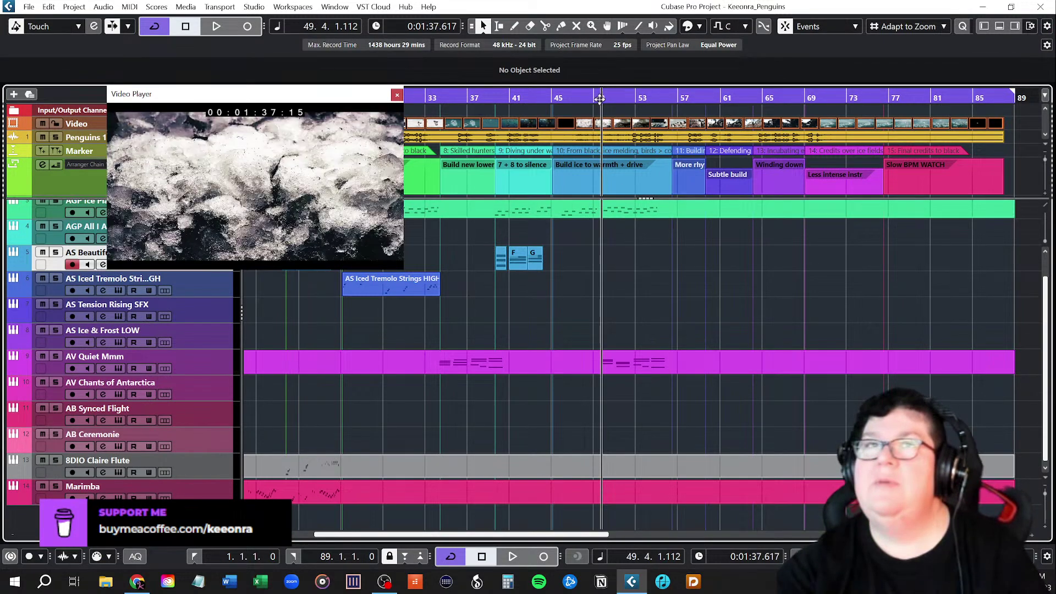
drag(327, 104, 935, 134)
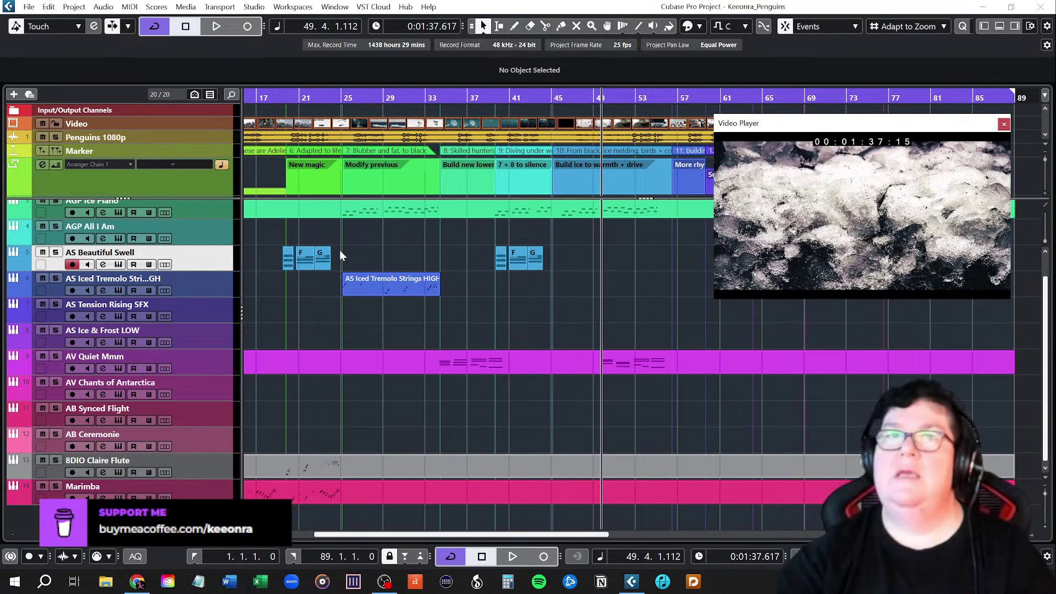
scroll(101, 218, up, 1)
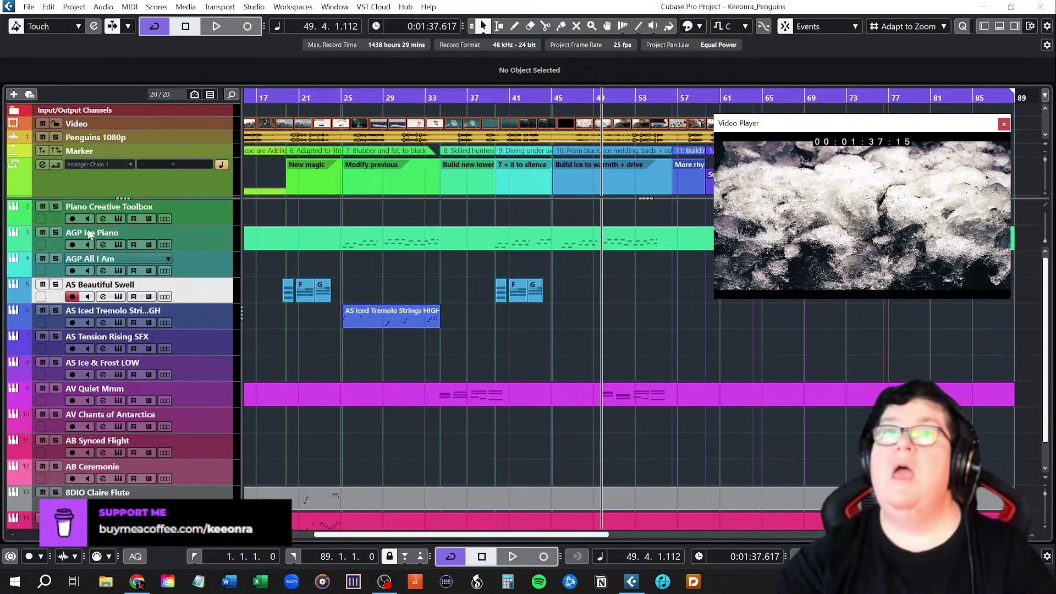
click(42, 232)
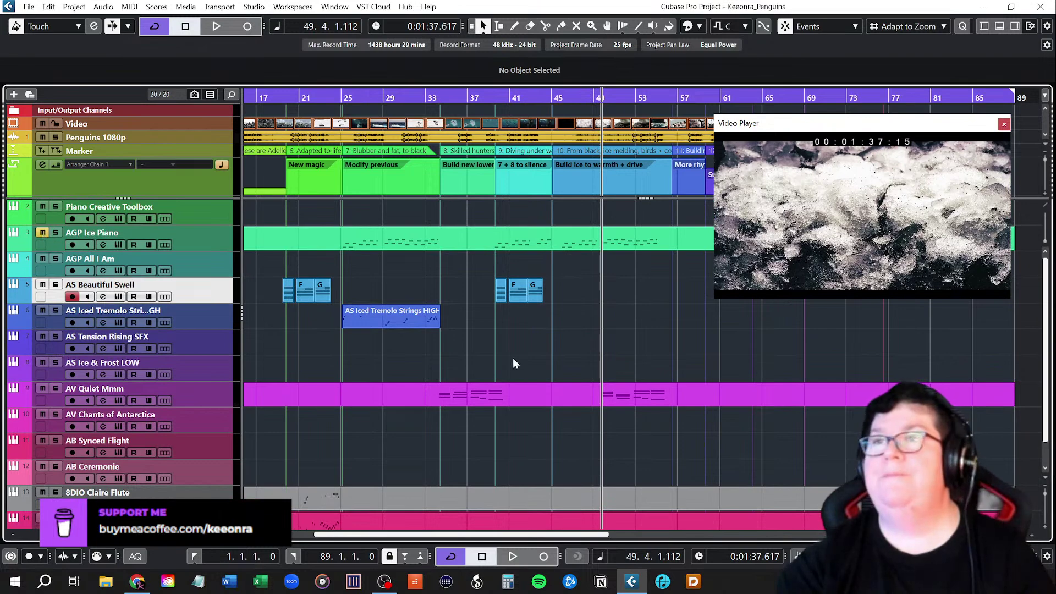
key(space)
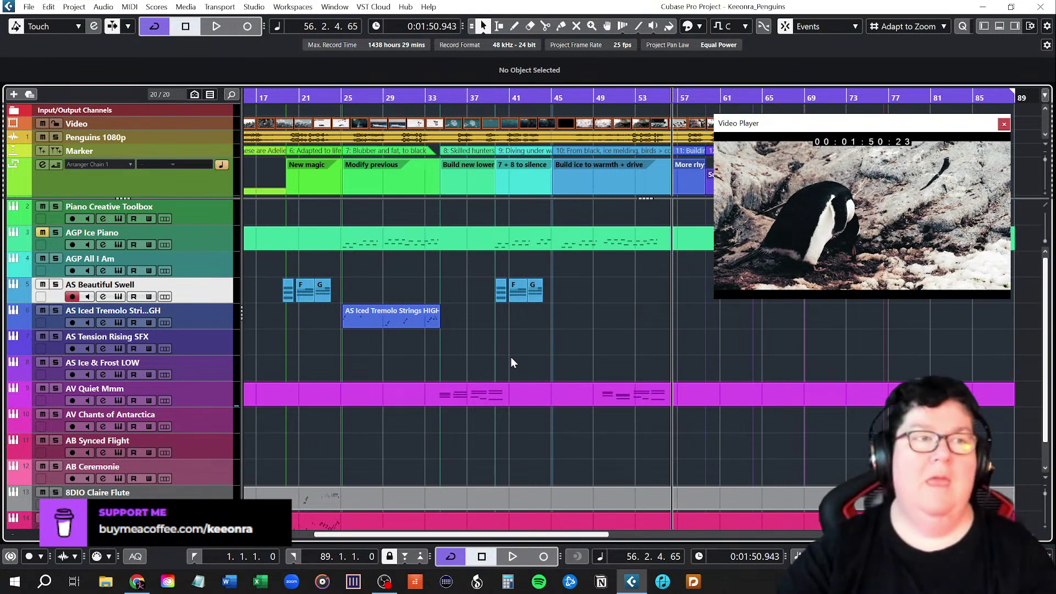
Open the AV Quiet Mmm part in the Key Editor and audition the last chord's G2, G3 and C4 notes.
double_click(660, 400)
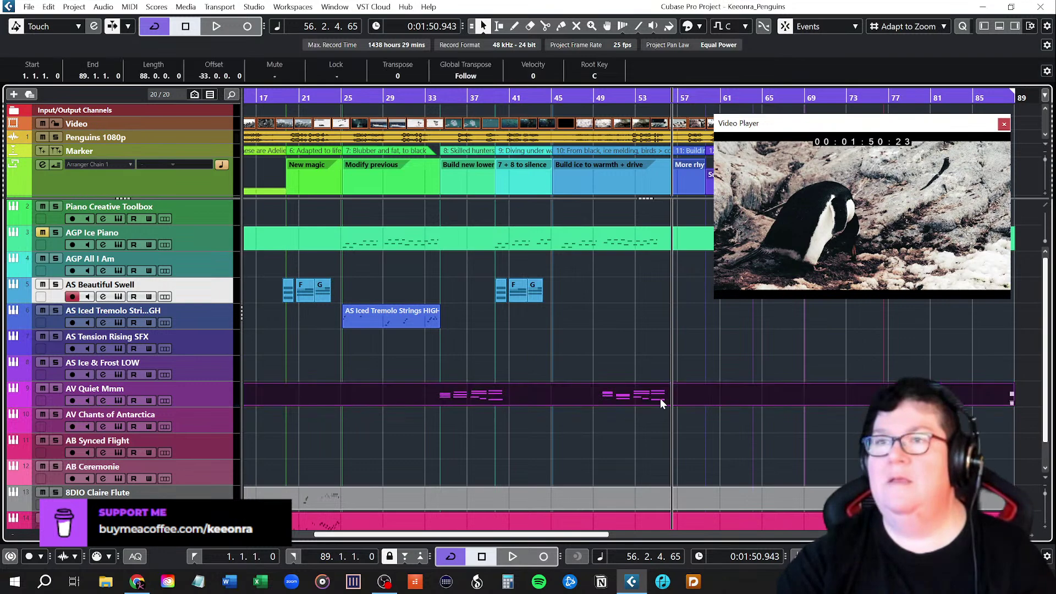
click(595, 307)
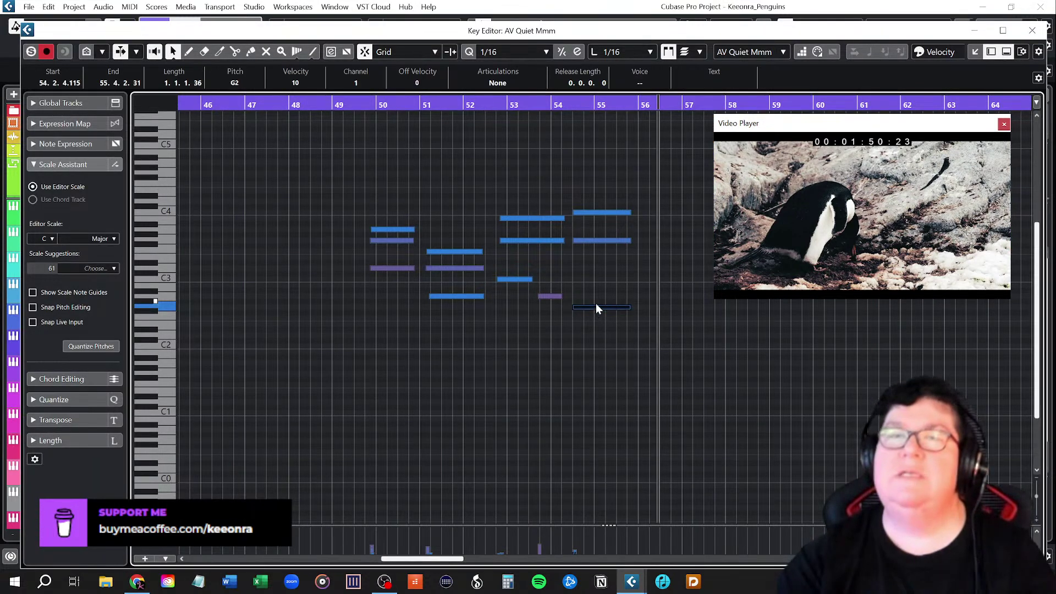
click(599, 237)
click(597, 239)
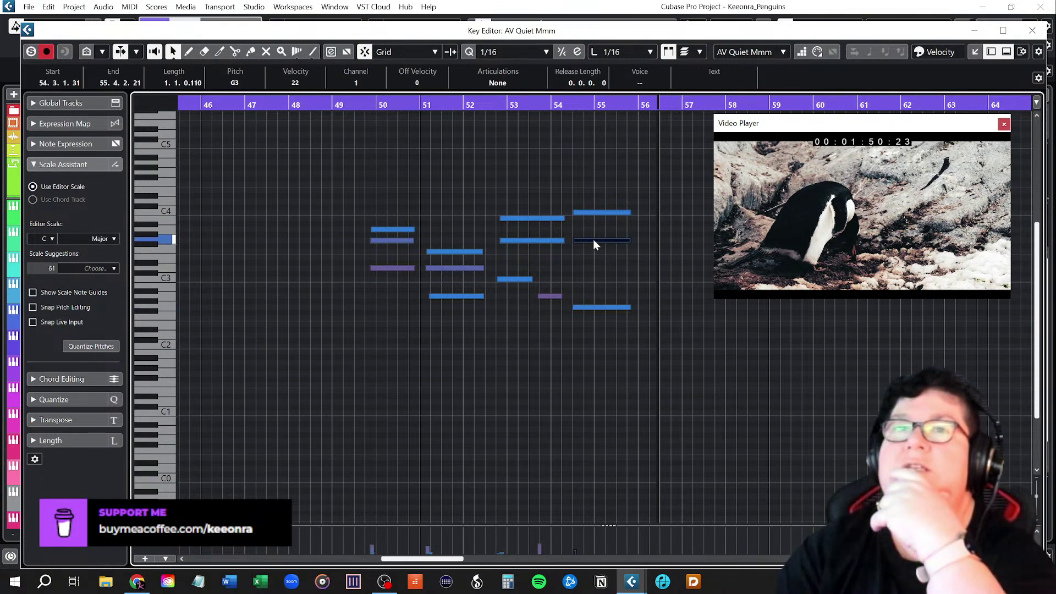
click(599, 212)
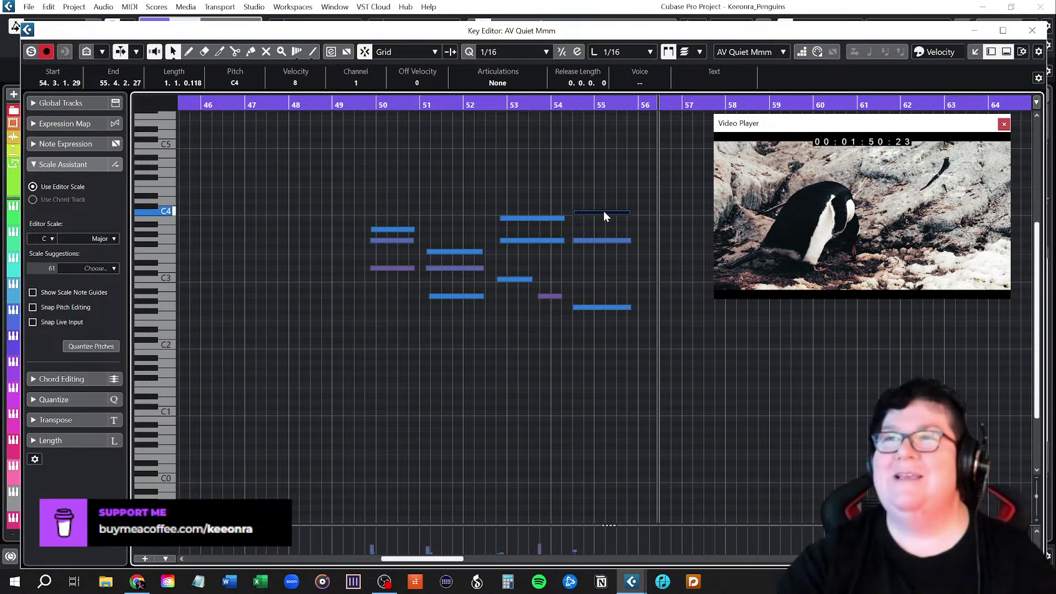
Paste a copy of the last chord's C4 note at 54.3.1 and move the copy down to C3.
click(589, 241)
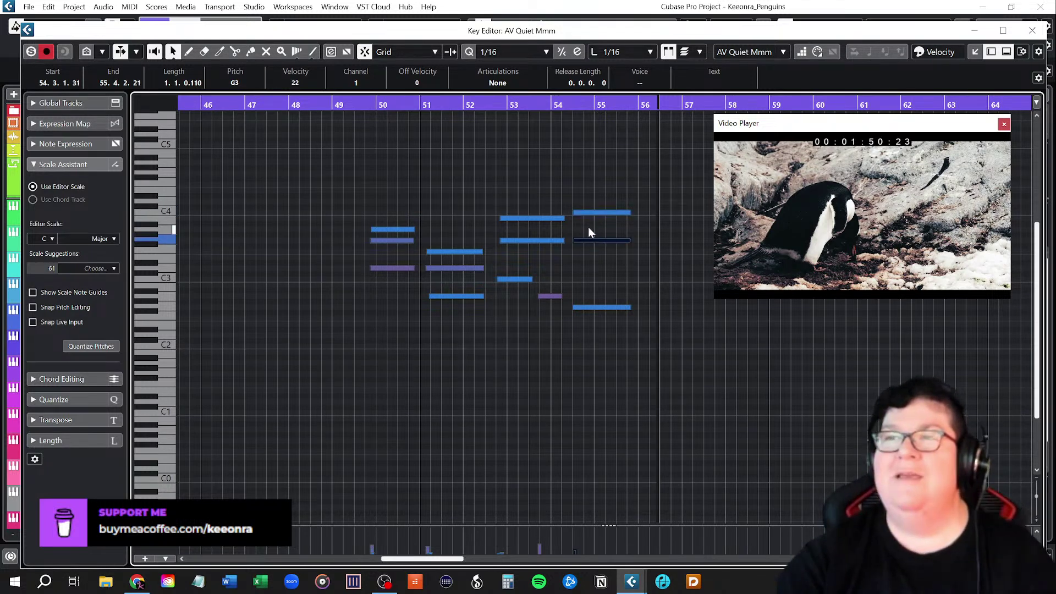
click(589, 208)
click(589, 212)
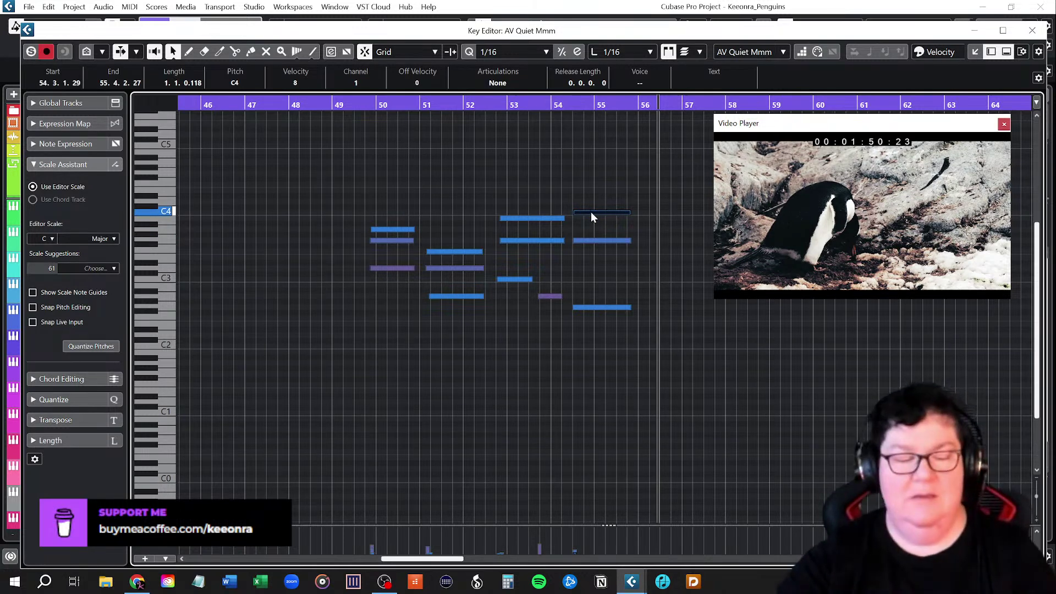
key(ctrl+v)
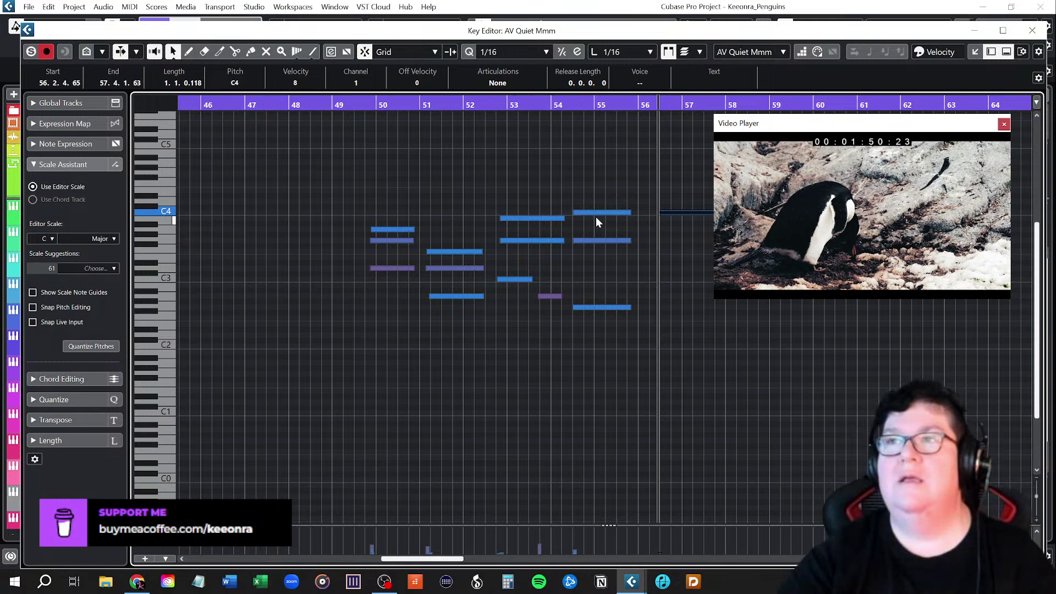
key(Delete)
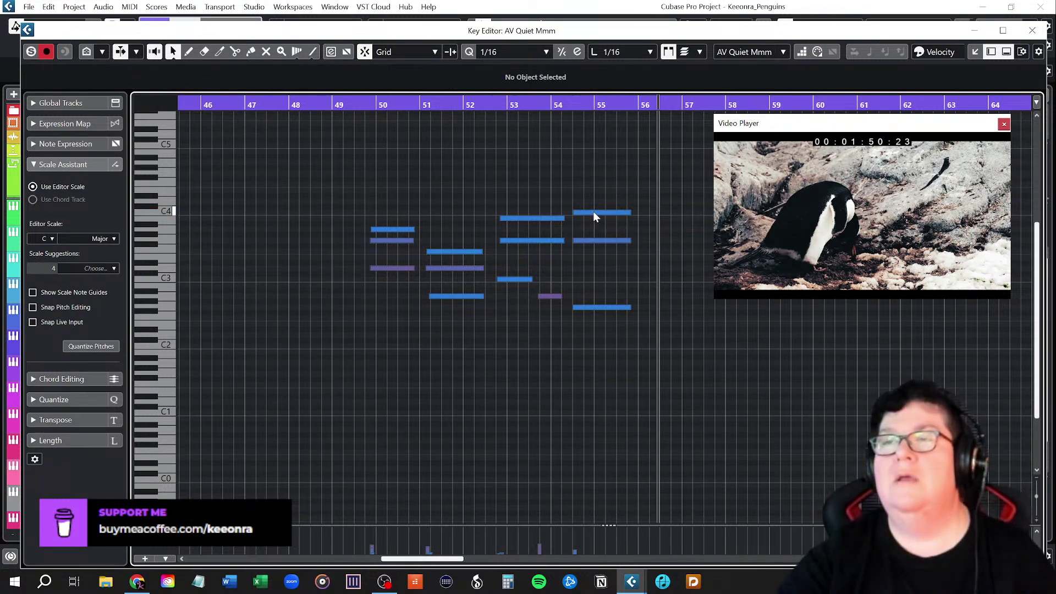
click(573, 104)
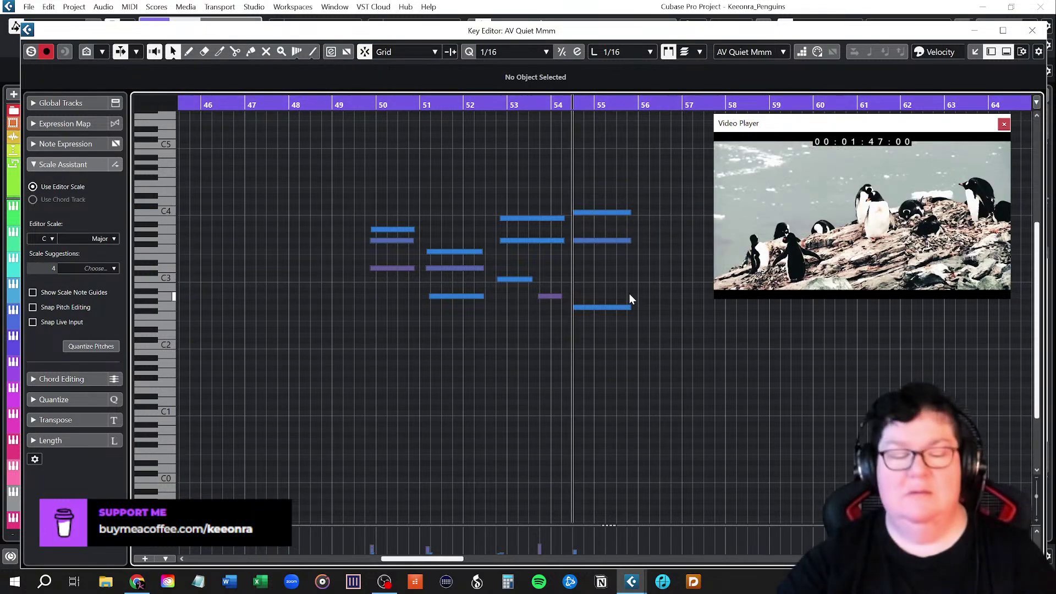
key(Right)
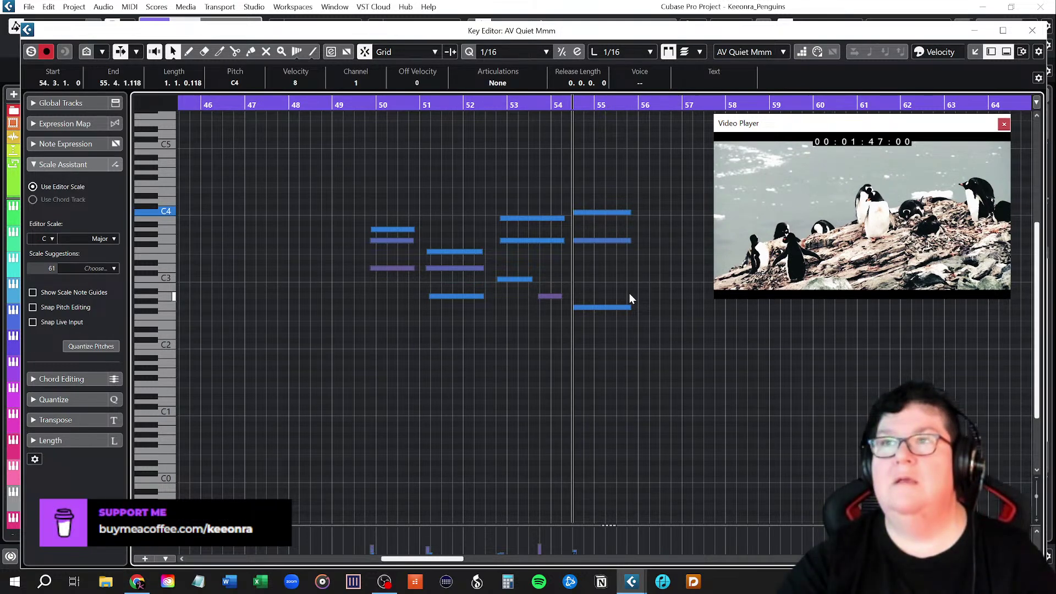
click(630, 294)
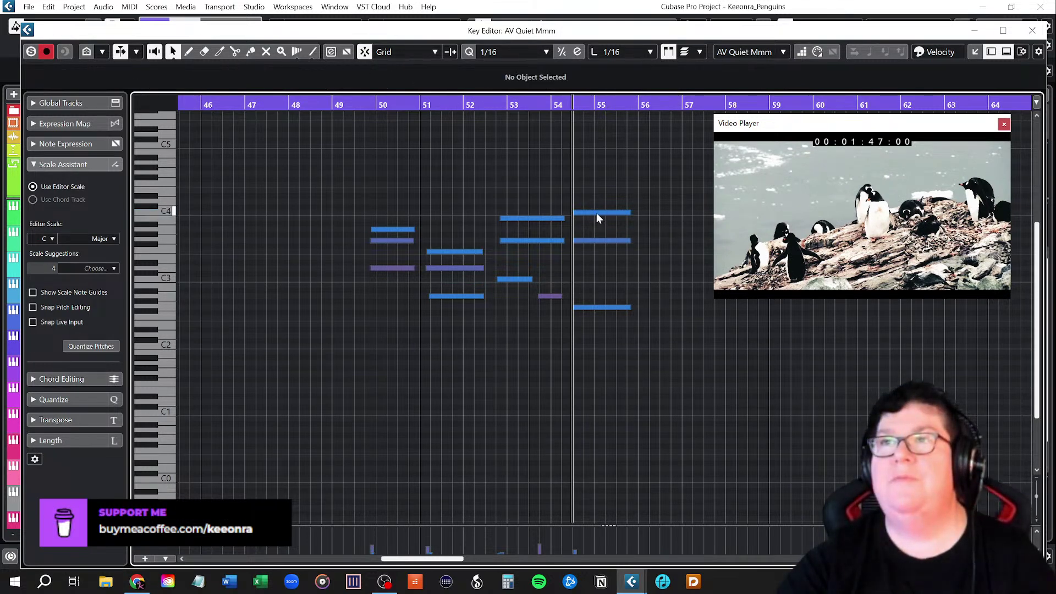
click(599, 213)
alt+click(616, 282)
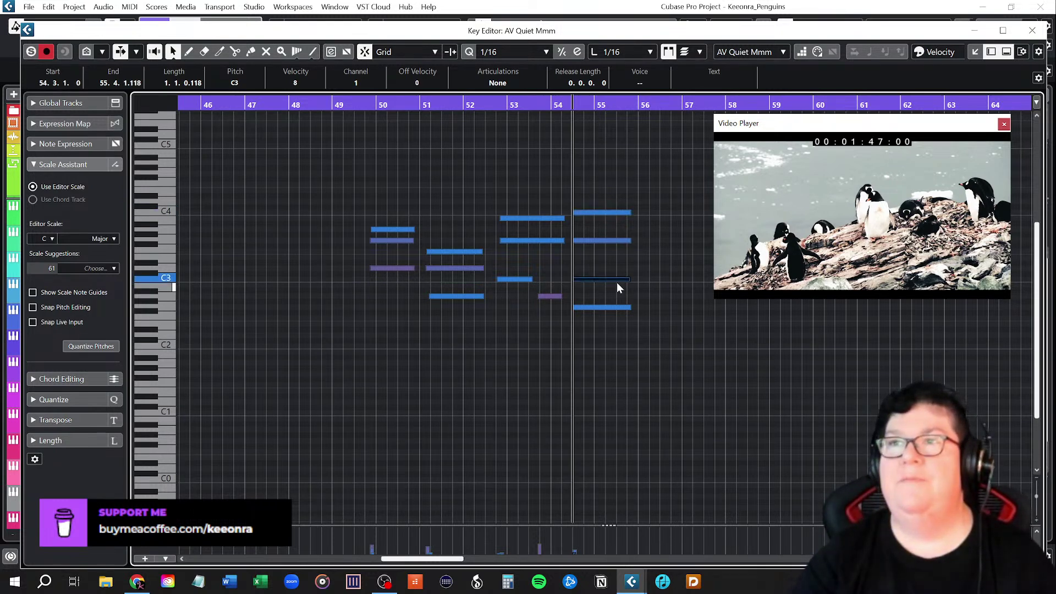
Audition the individual notes of the last chord one by one.
click(598, 212)
key(Delete)
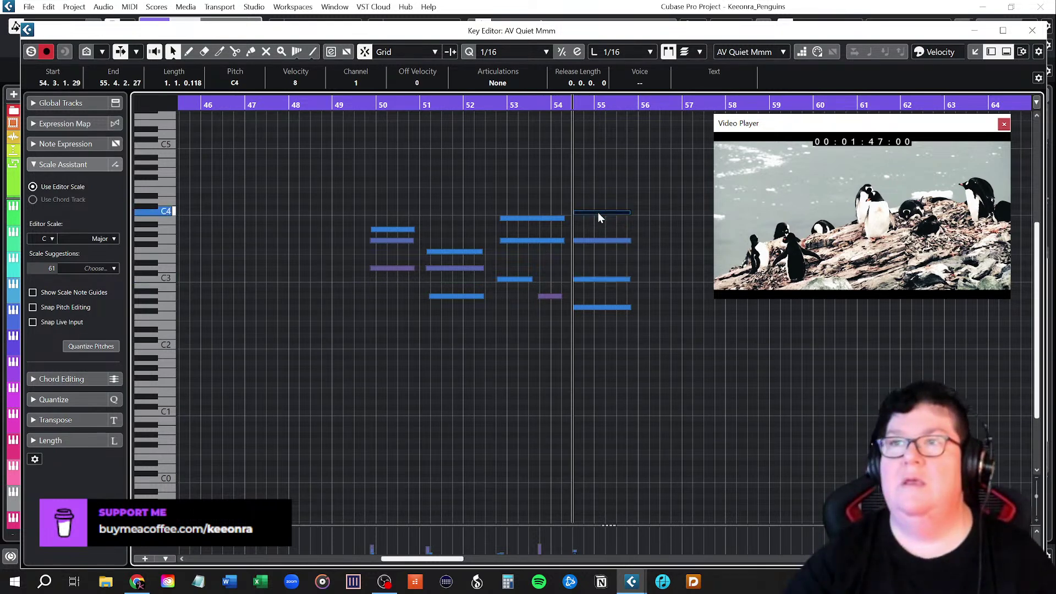
key(ctrl+z)
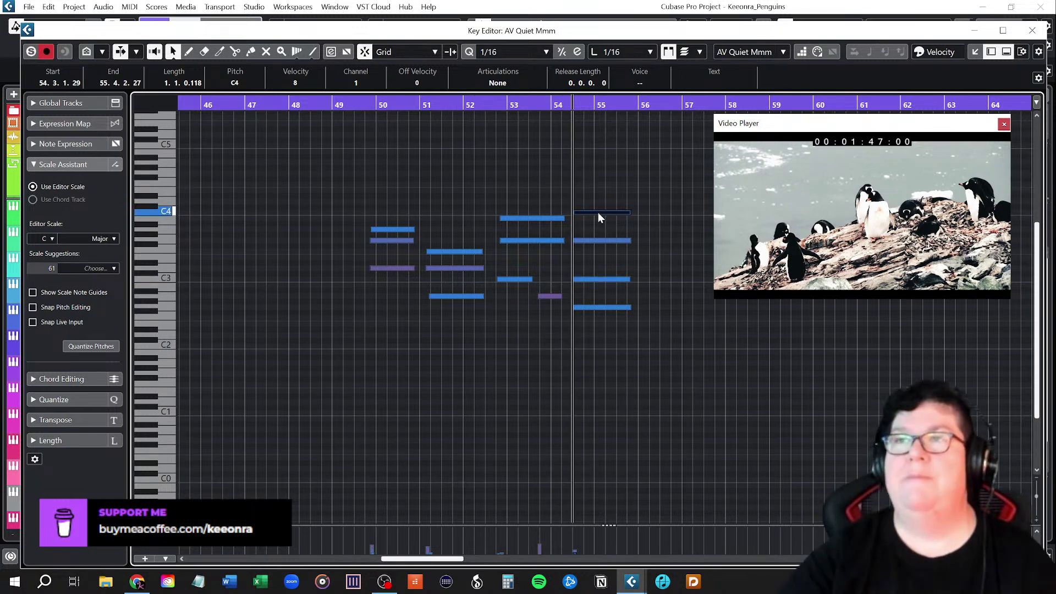
click(612, 208)
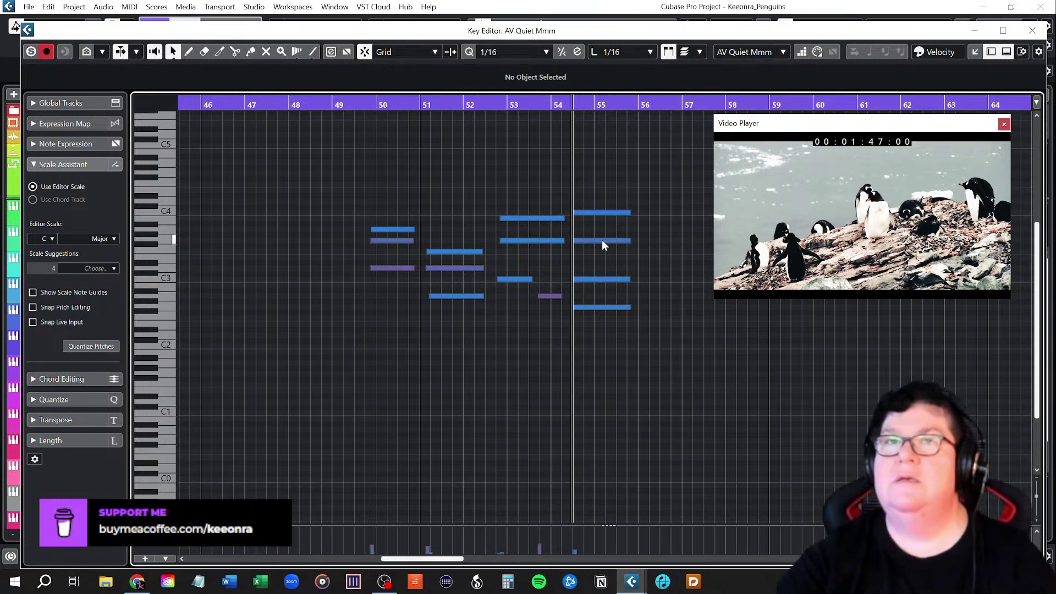
click(585, 307)
click(586, 279)
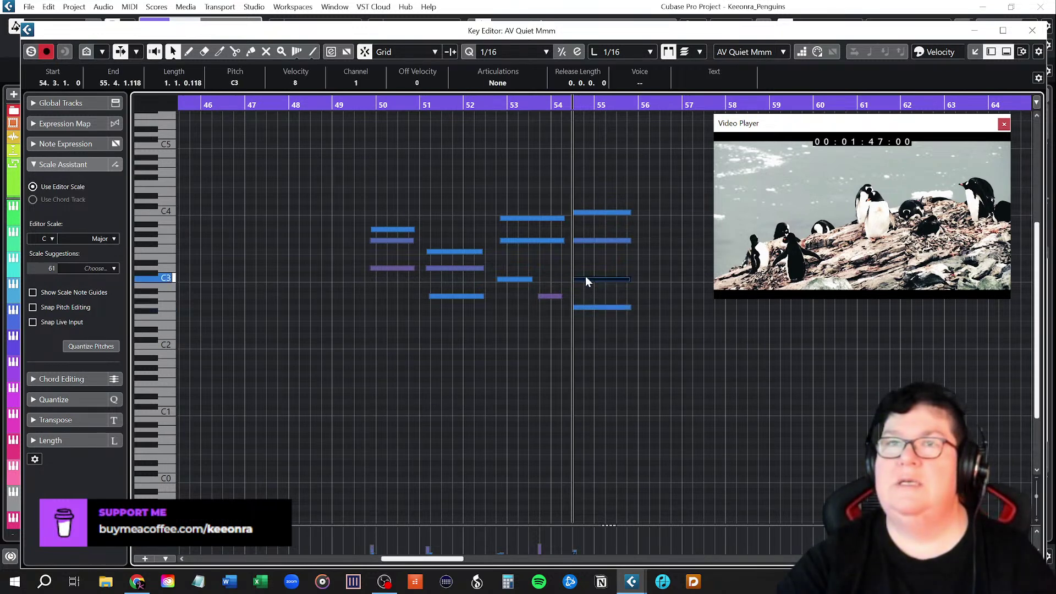
click(587, 241)
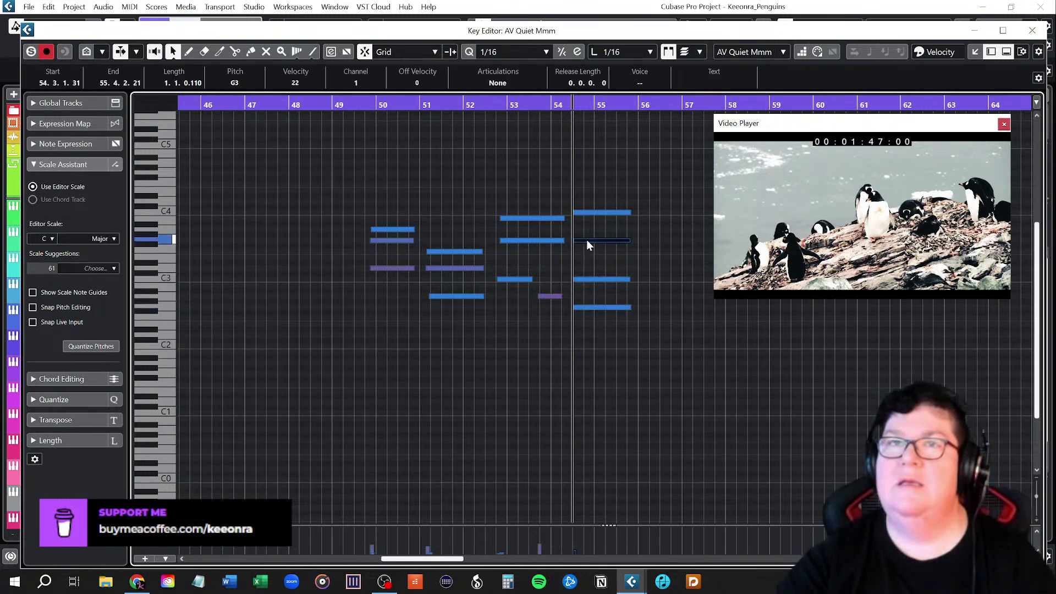
click(589, 212)
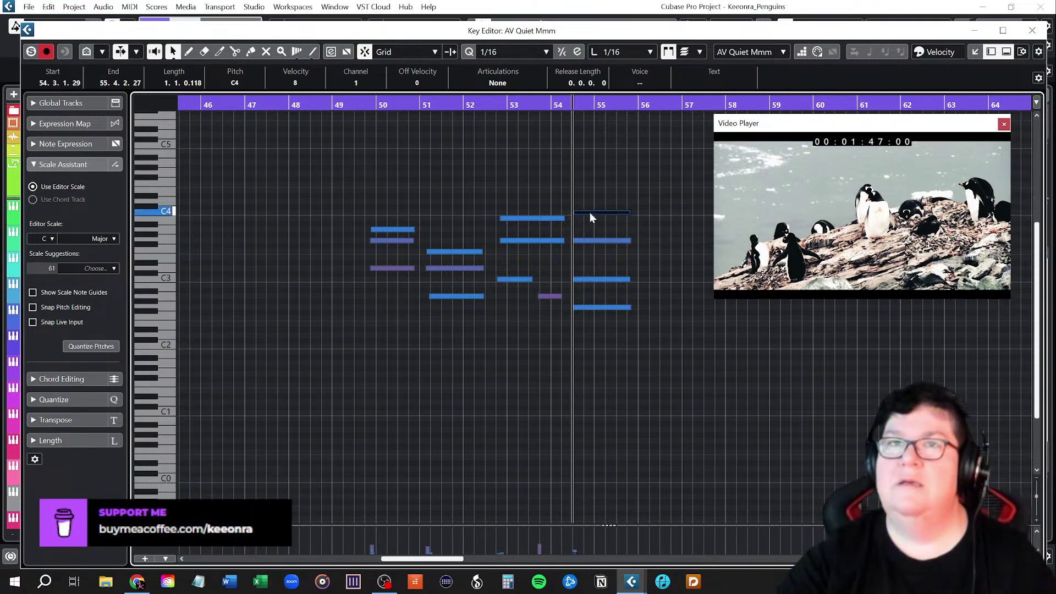
click(591, 241)
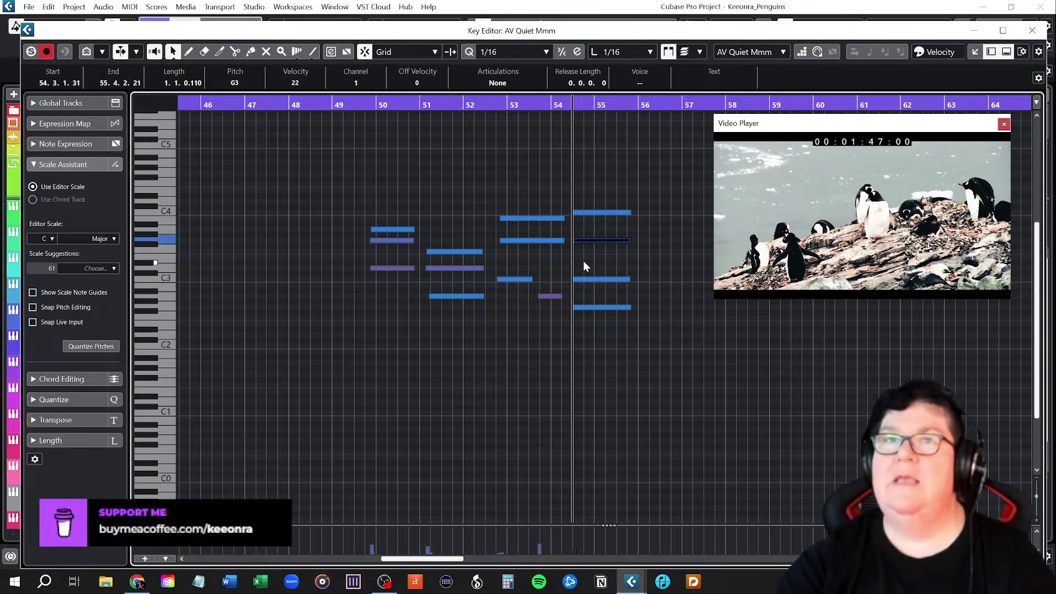
Draw an E3 note into the last chord, running from 54.3.1 to 55.4.2.
right_click(577, 260)
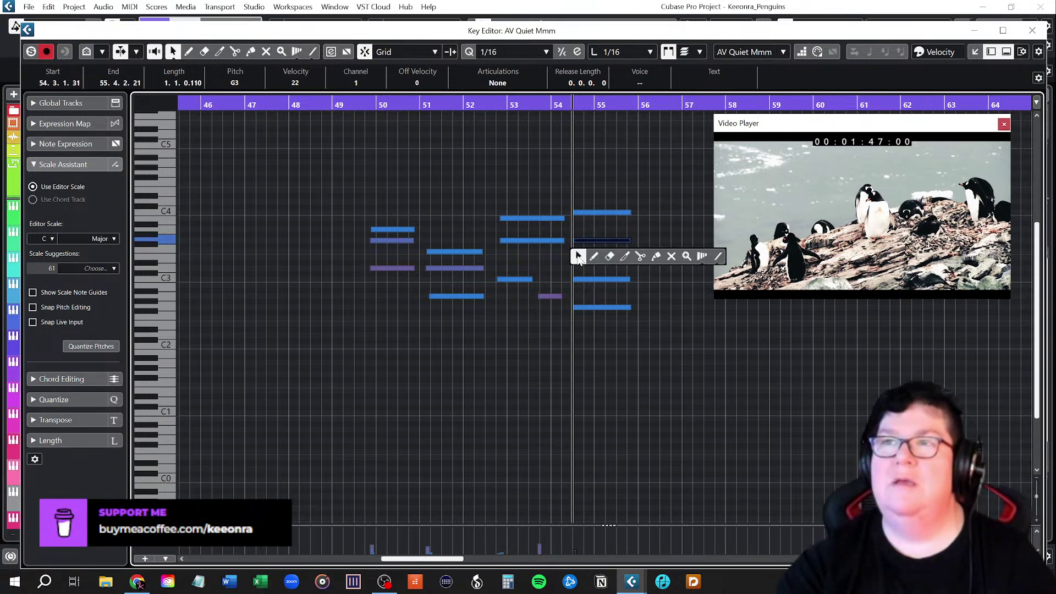
click(593, 256)
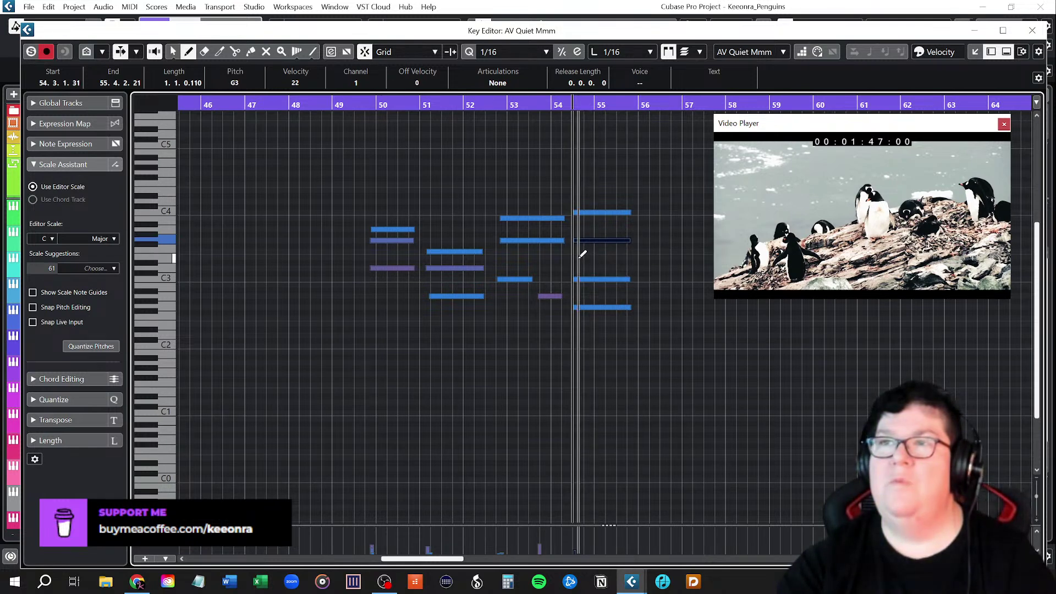
mouse_move(578, 256)
mouse_down()
mouse_move(633, 256)
mouse_move(596, 256)
mouse_up()
key(1)
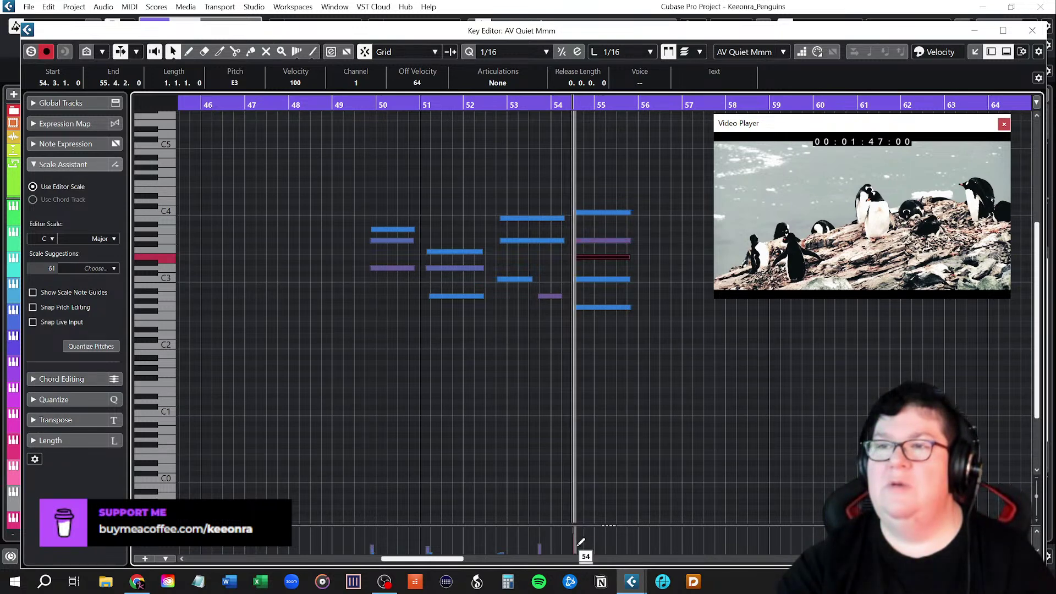
Lower the note velocities of the last chord in an enlarged velocity lane, play the chord, and close the AV Quiet Mmm editor.
click(578, 536)
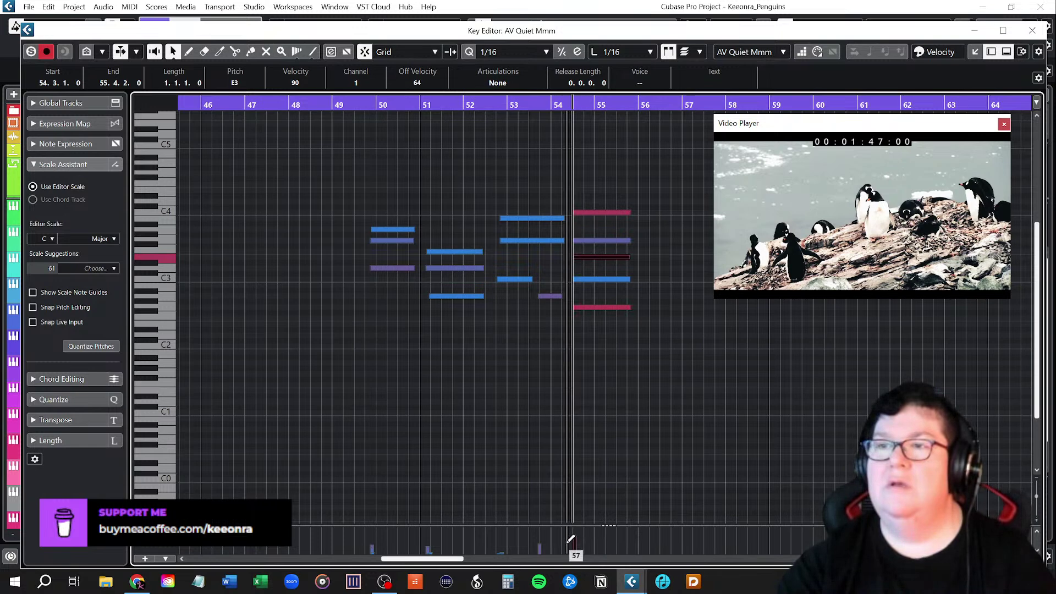
click(572, 541)
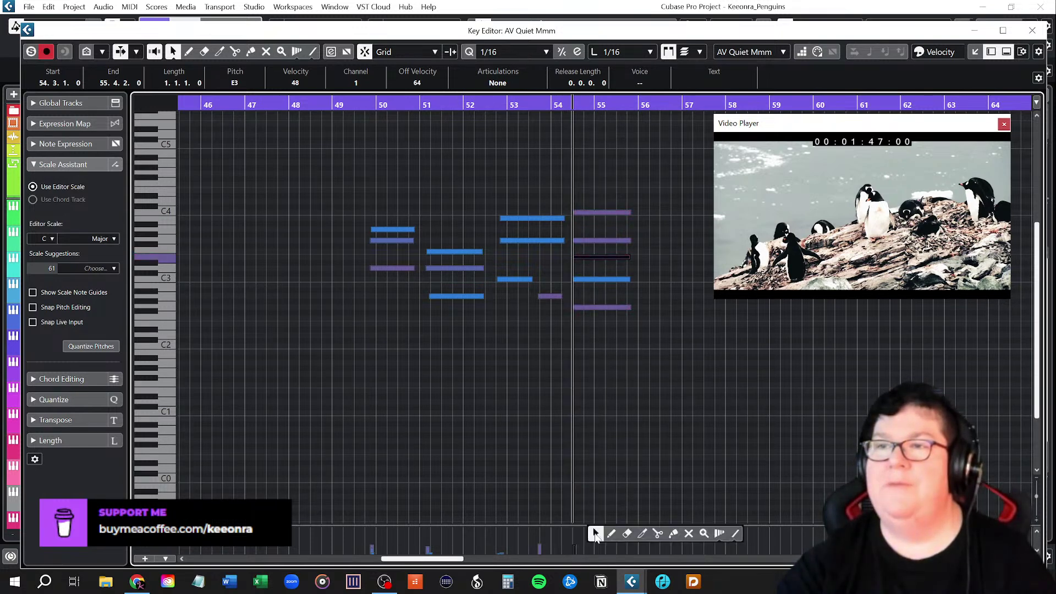
click(578, 443)
key(space)
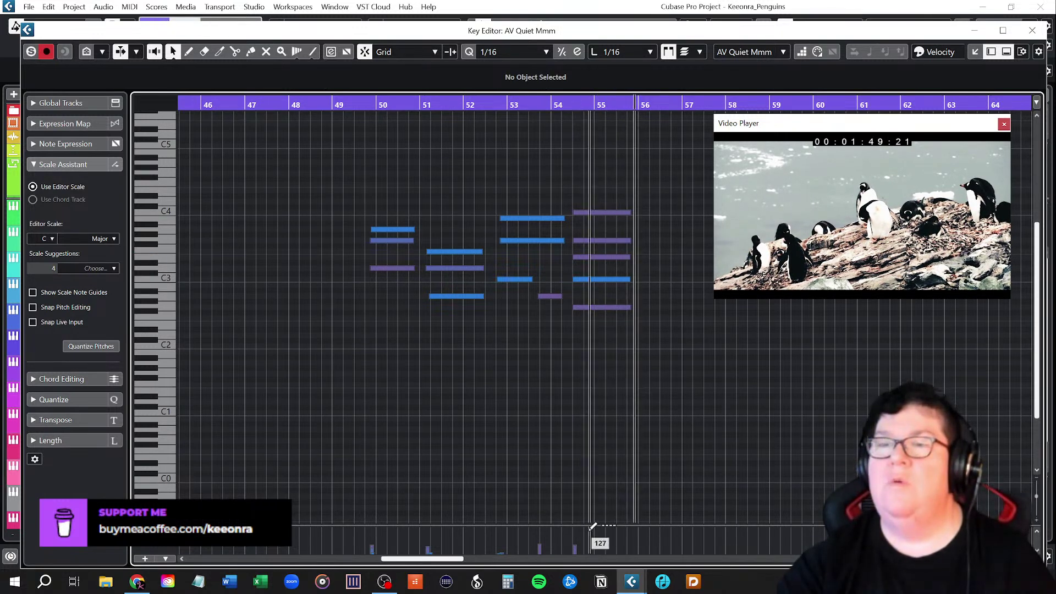
drag(587, 524, 601, 430)
drag(533, 515, 601, 555)
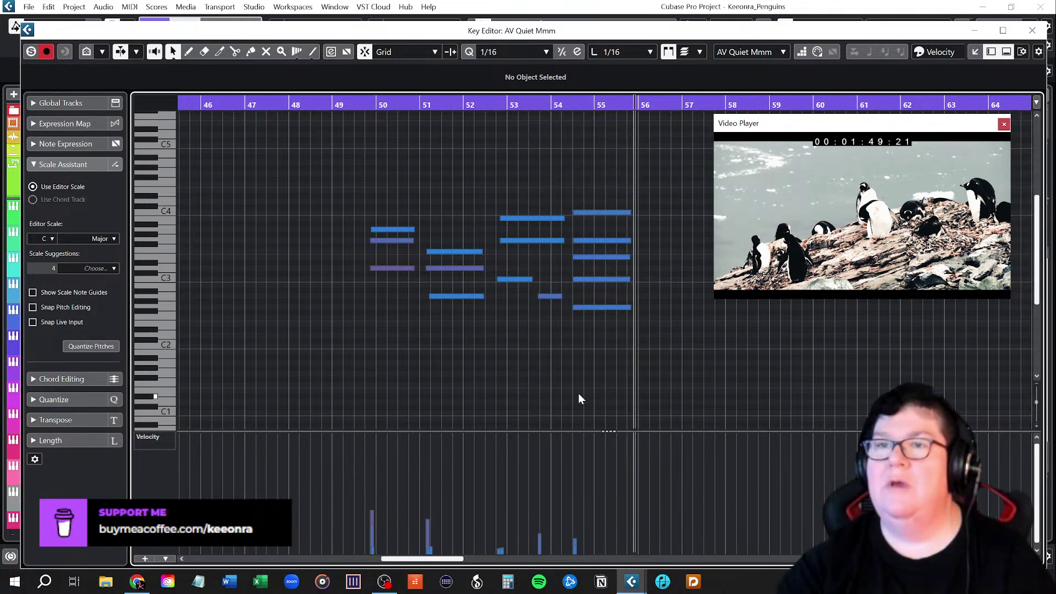
click(1032, 31)
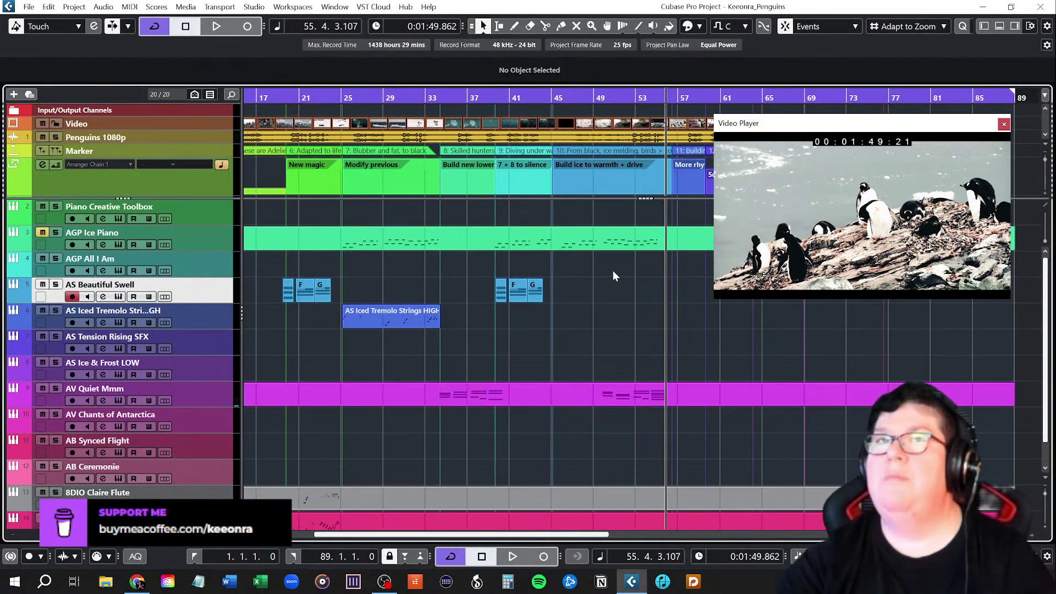
double_click(624, 243)
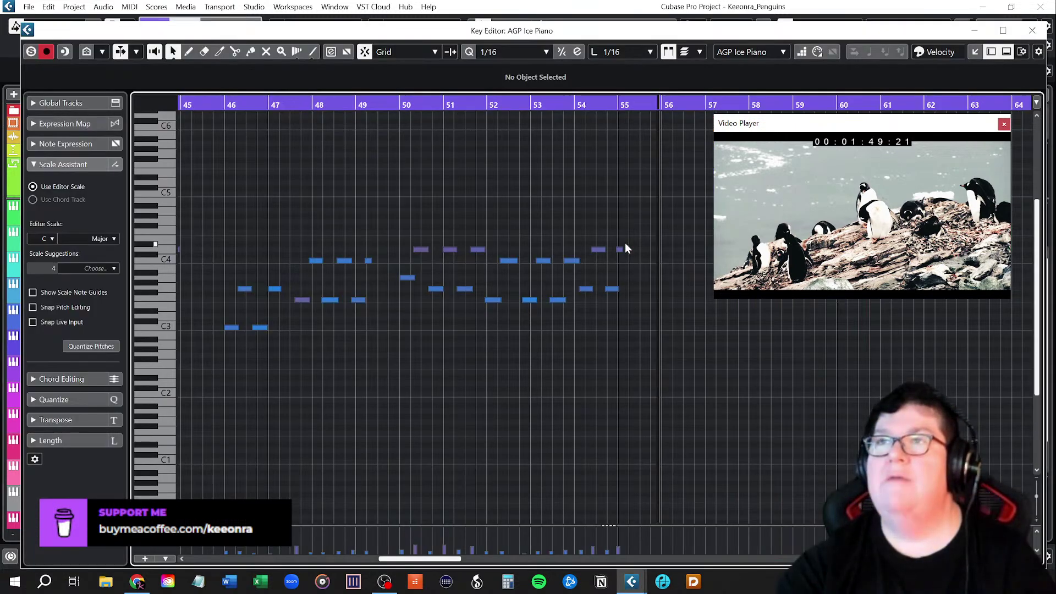
click(280, 106)
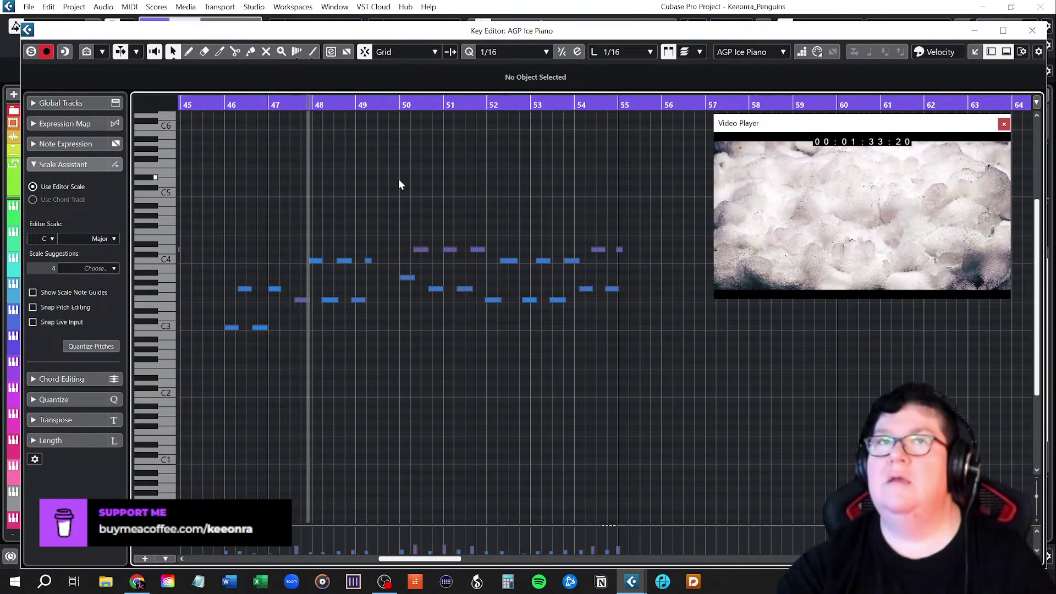
click(1032, 31)
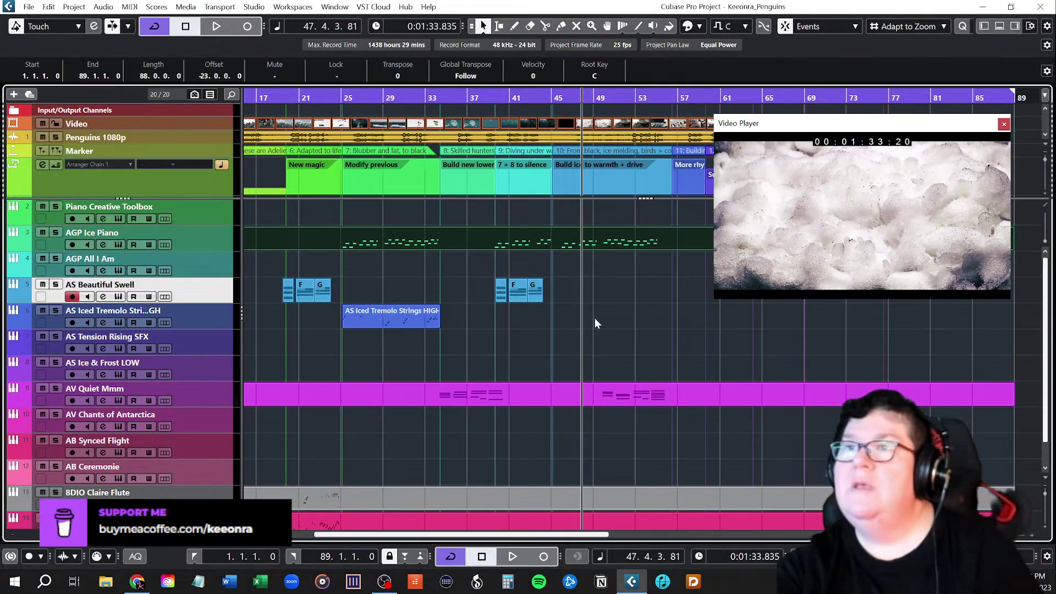
Place the playhead just before bar 50 and delete the AGP Ice Piano notes from bar 50 to bar 55.
key(h)
key(h)
click(600, 98)
double_click(629, 243)
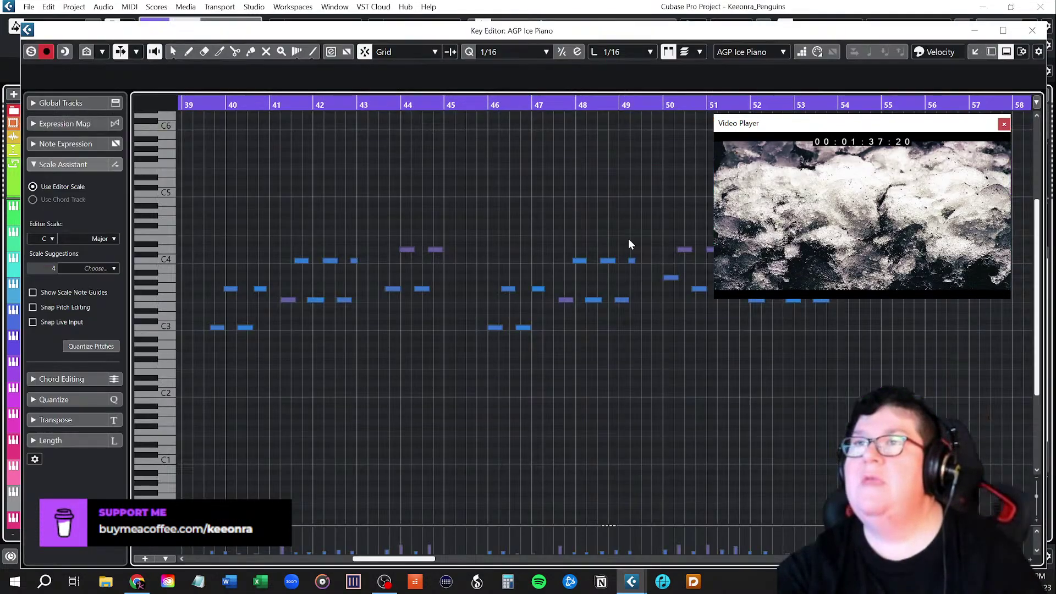
scroll(721, 430, right, 5)
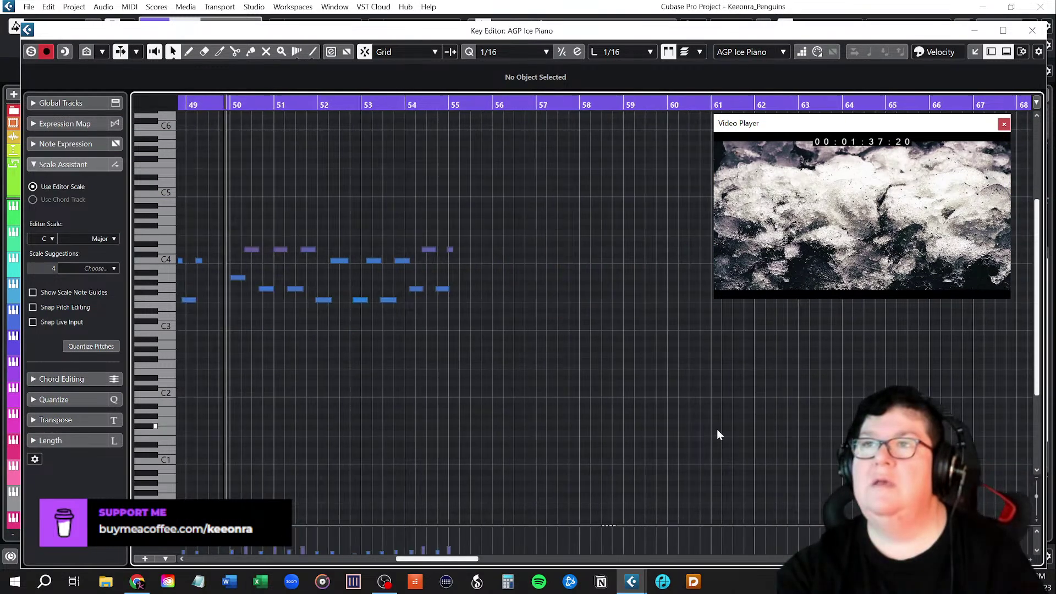
right_click(246, 217)
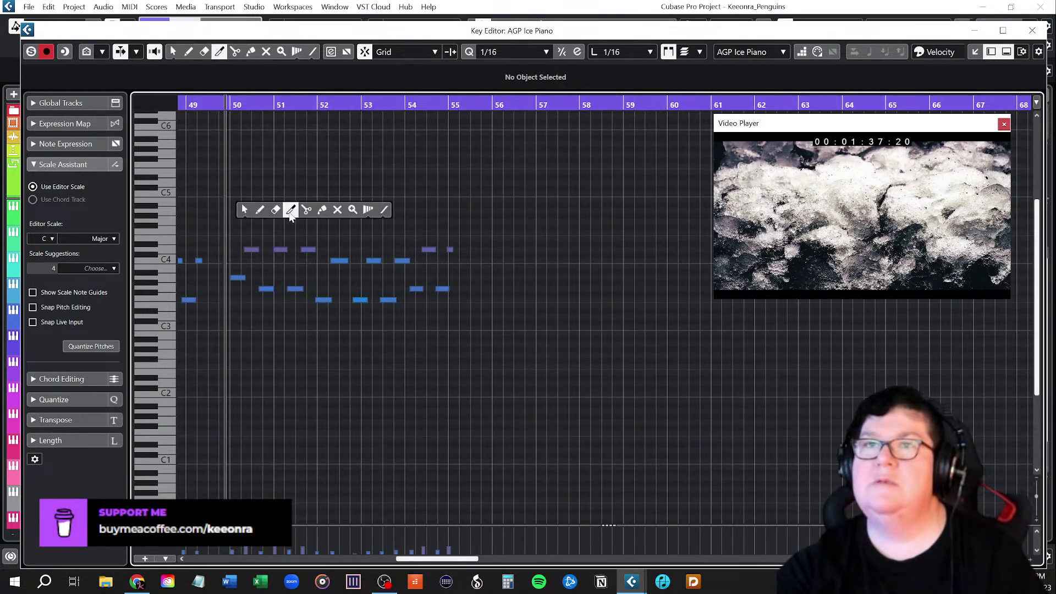
click(337, 209)
drag(232, 217, 460, 364)
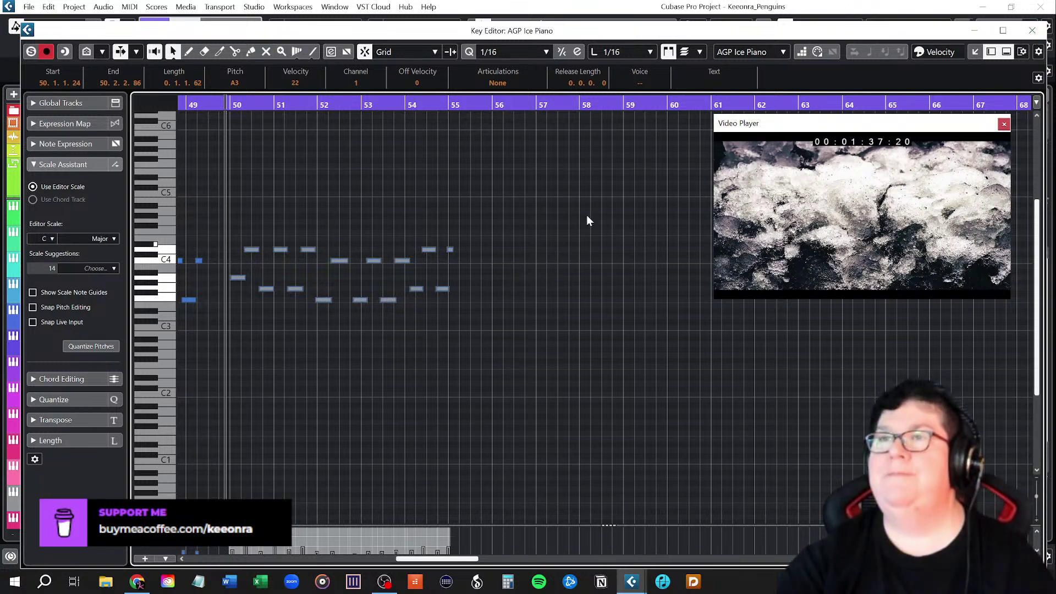
click(1043, 31)
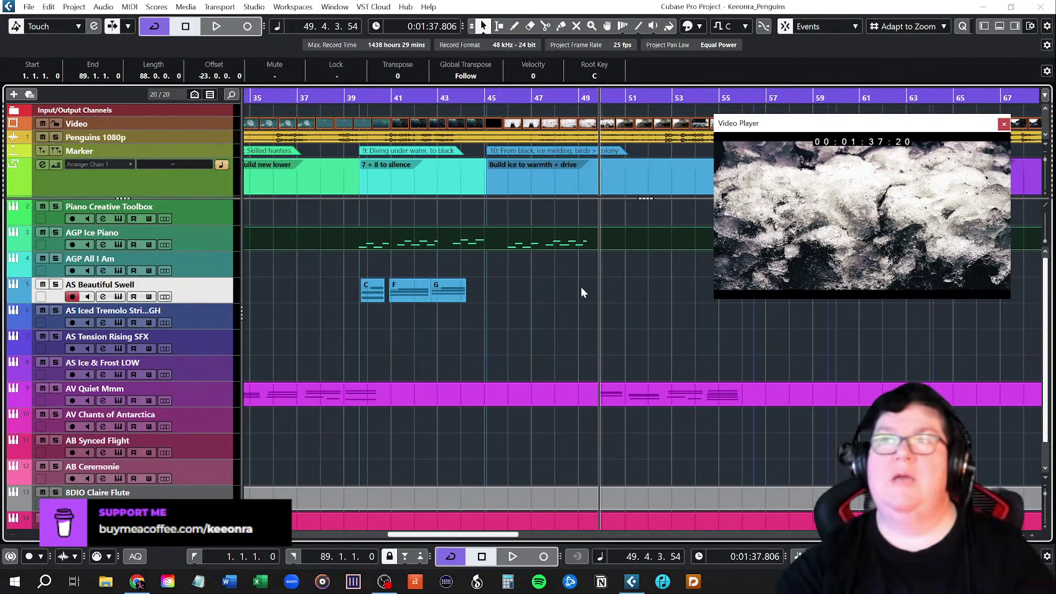
Play the project from bar 25, at the start of the "Modify previous" section.
scroll(525, 299, down, 5)
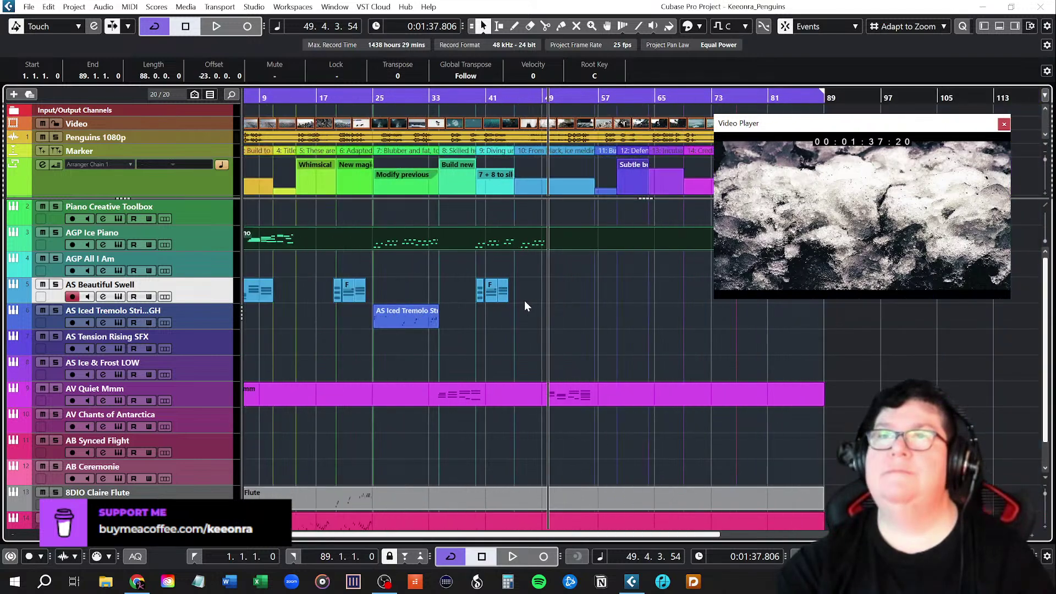
scroll(525, 304, down, 2)
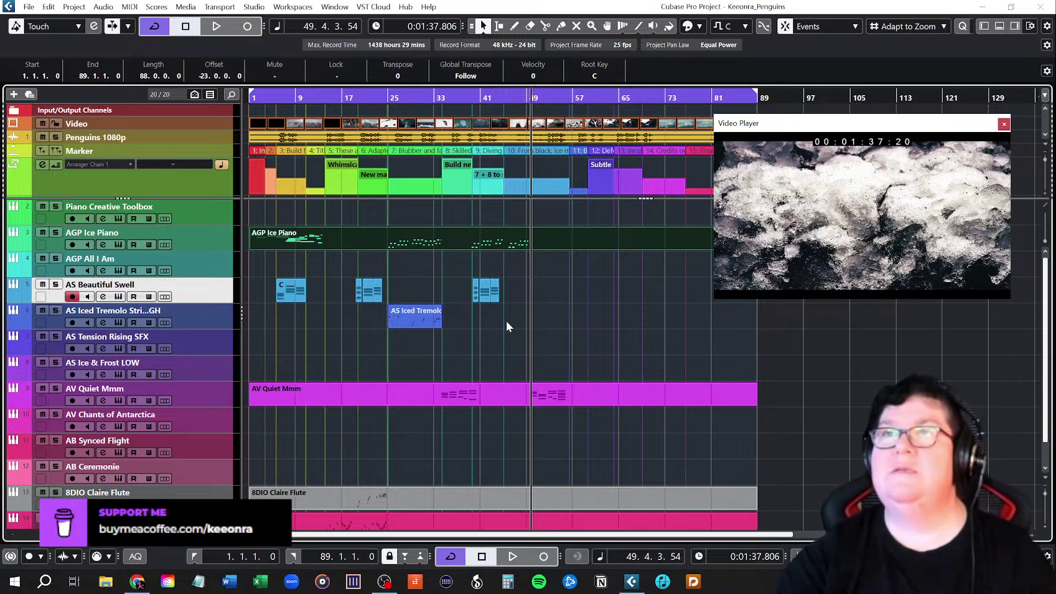
scroll(506, 321, up, 4)
scroll(506, 321, left, 4)
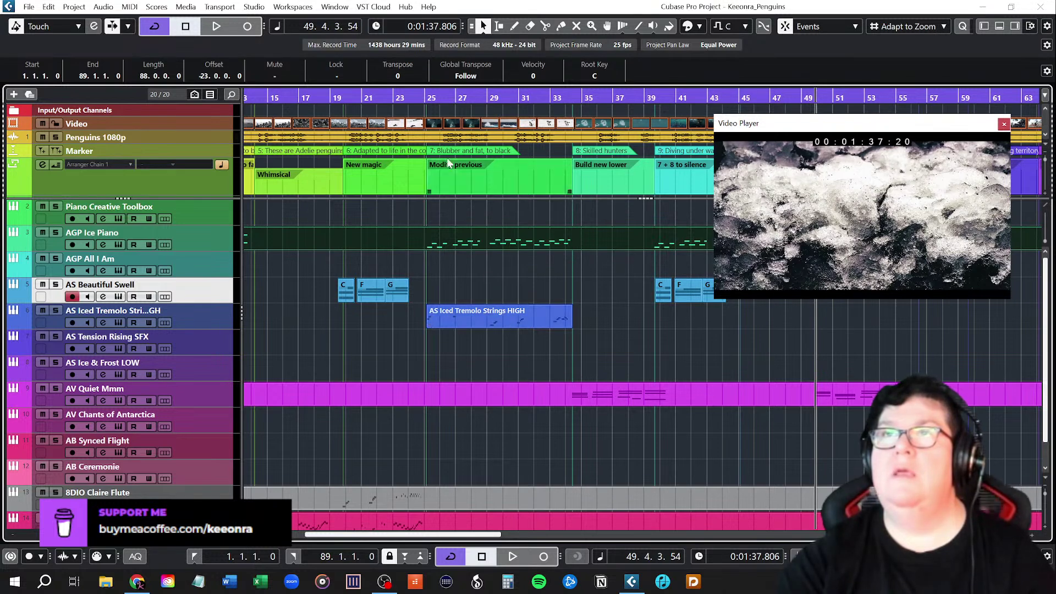
click(422, 97)
key(space)
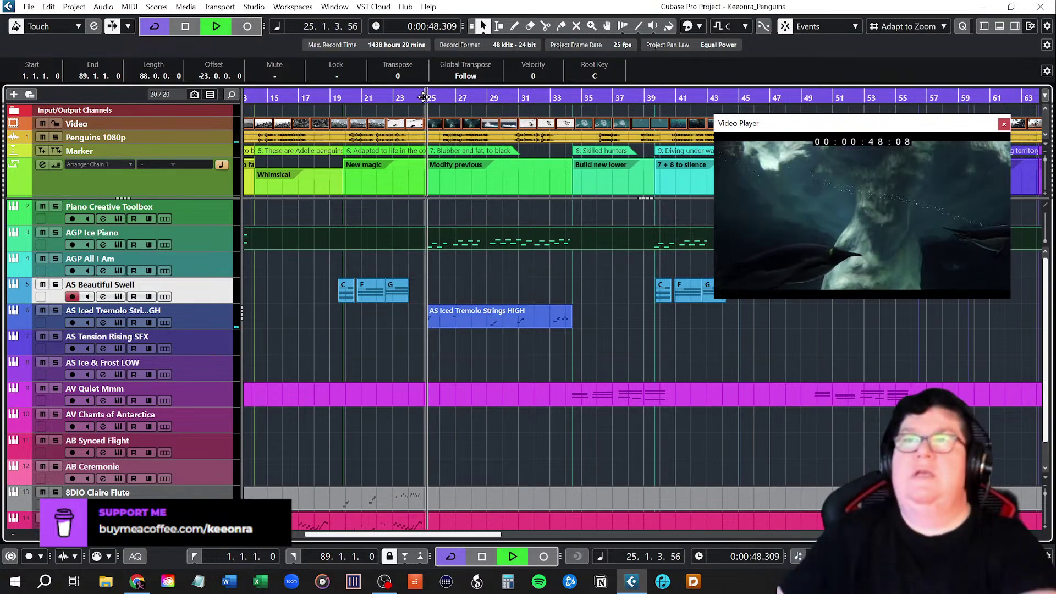
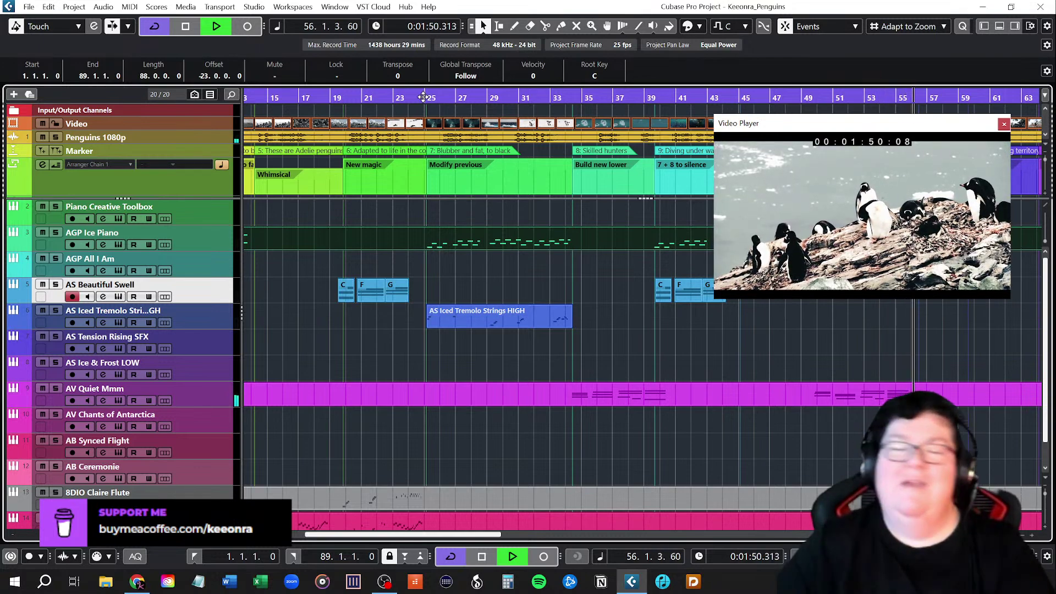
Stop playback, move the video player off the later arrangement sections, and save the project.
key(space)
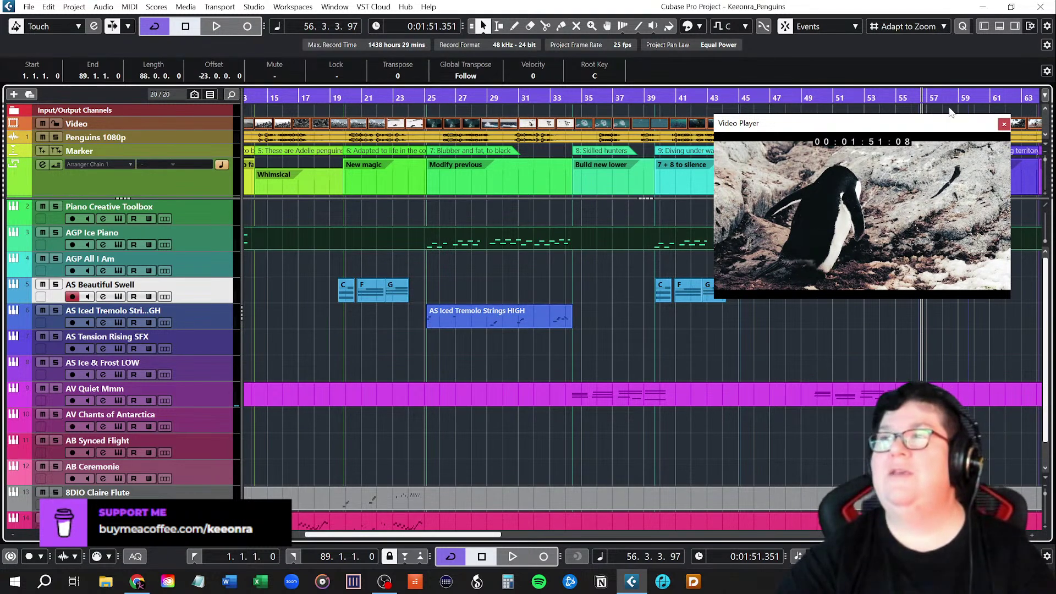
drag(908, 127, 384, 90)
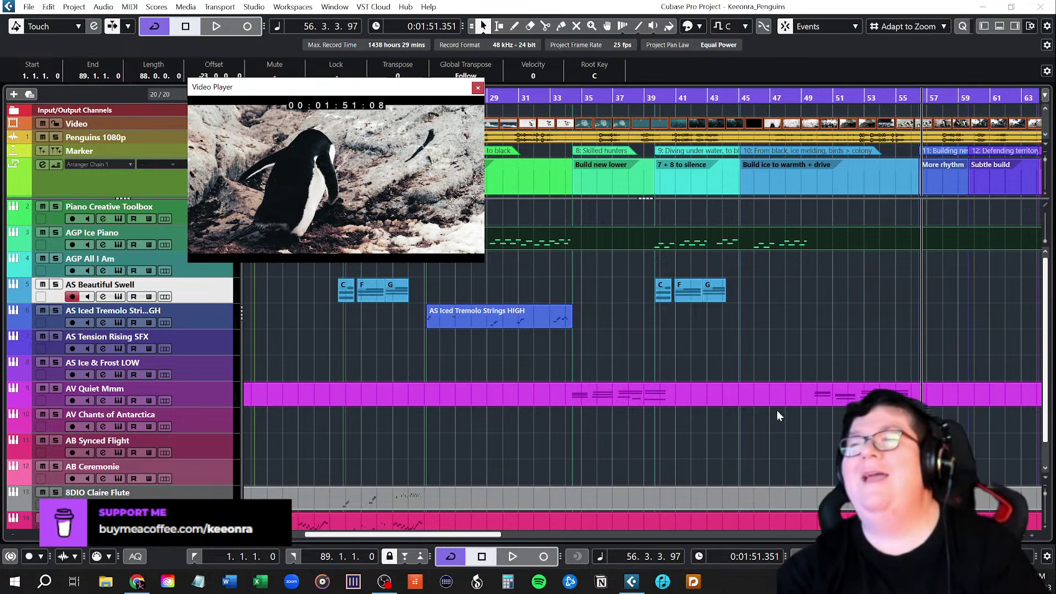
key(g)
key(g)
key(g)
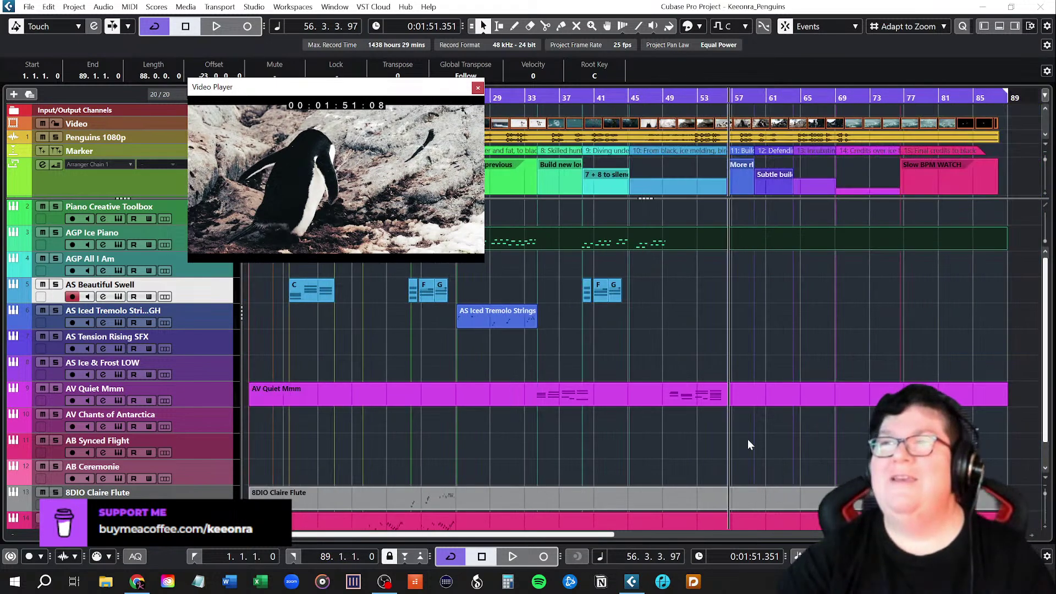
key(h)
key(h)
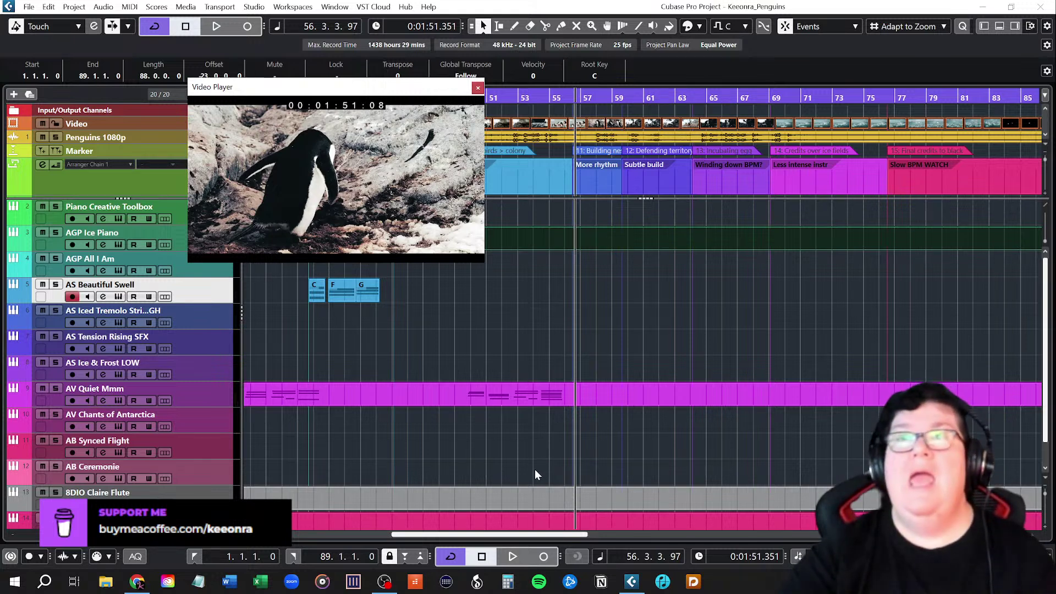
click(30, 8)
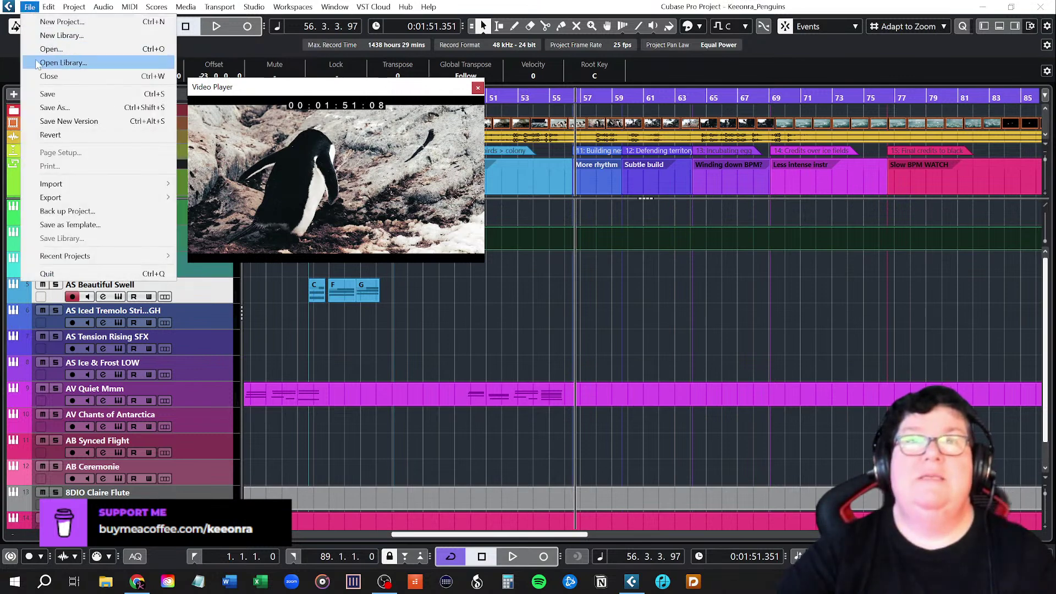
click(41, 91)
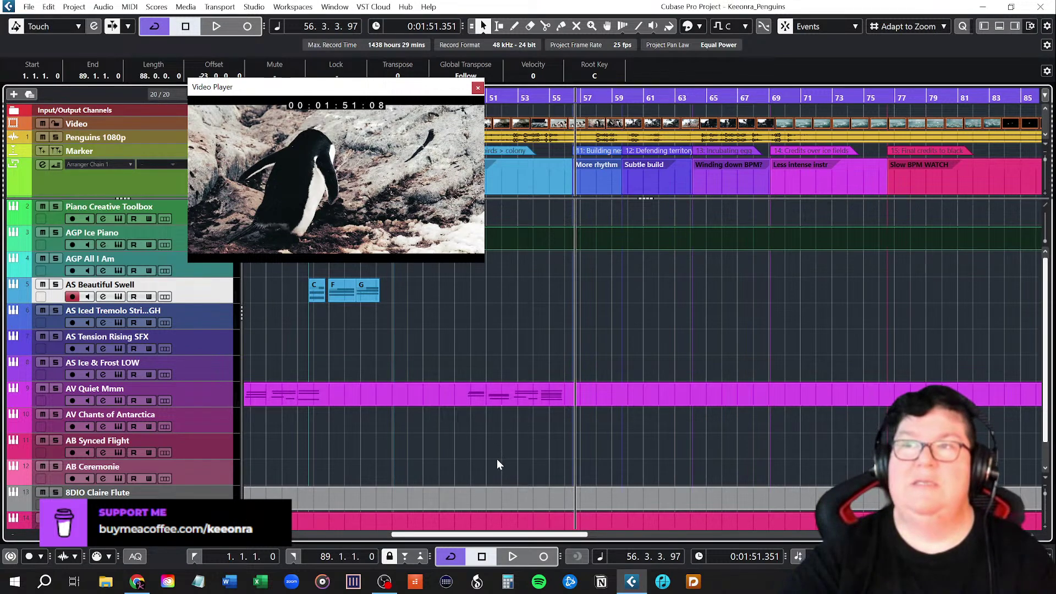
Place the playhead at the start of the "More rhythm" section, select the AB Synced Flight track, and play through to bar 64.
scroll(494, 475, up, 3)
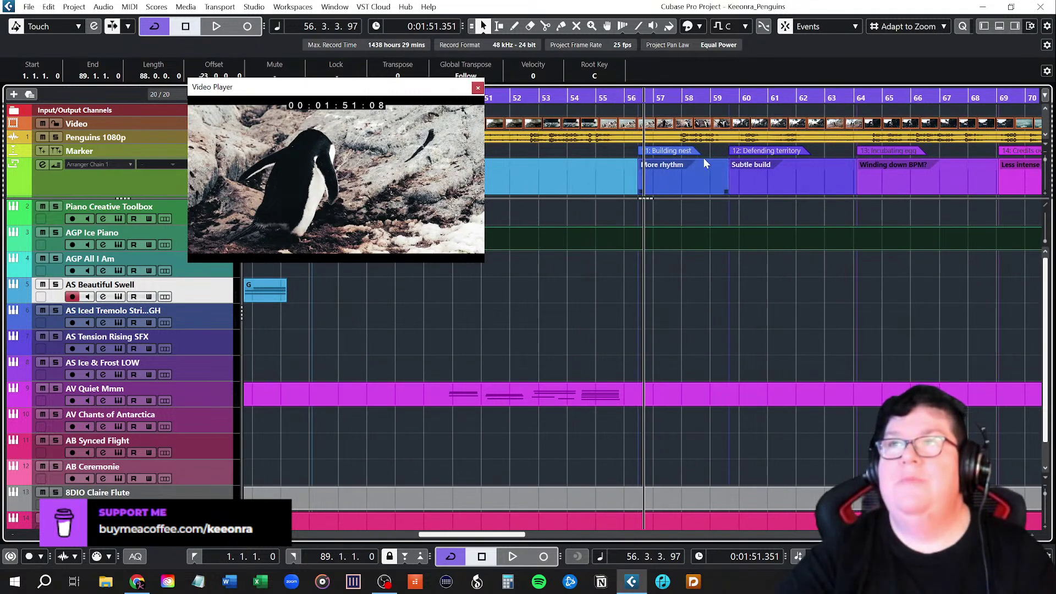
click(640, 99)
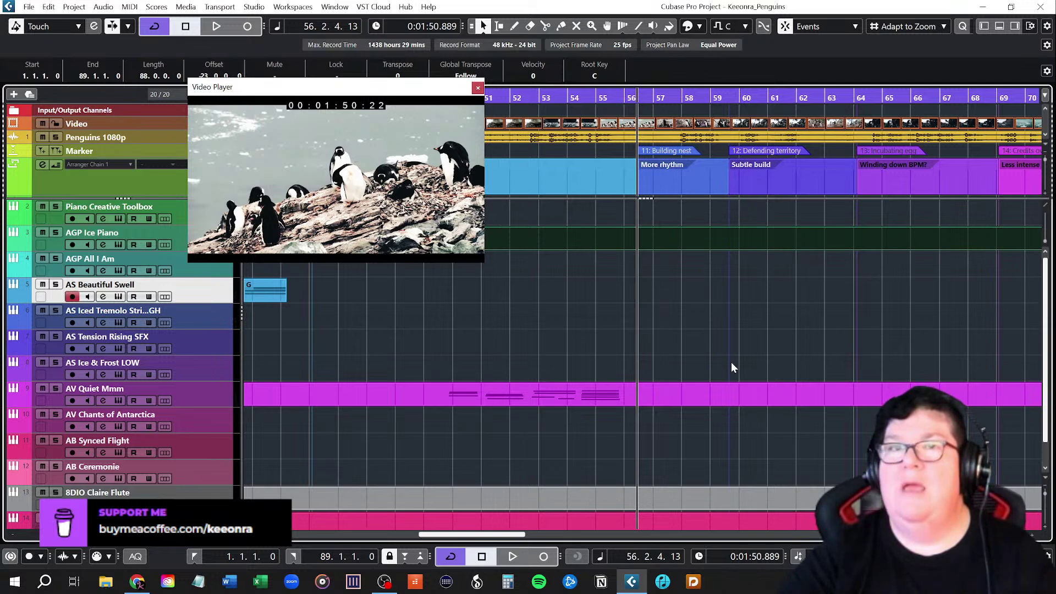
click(429, 390)
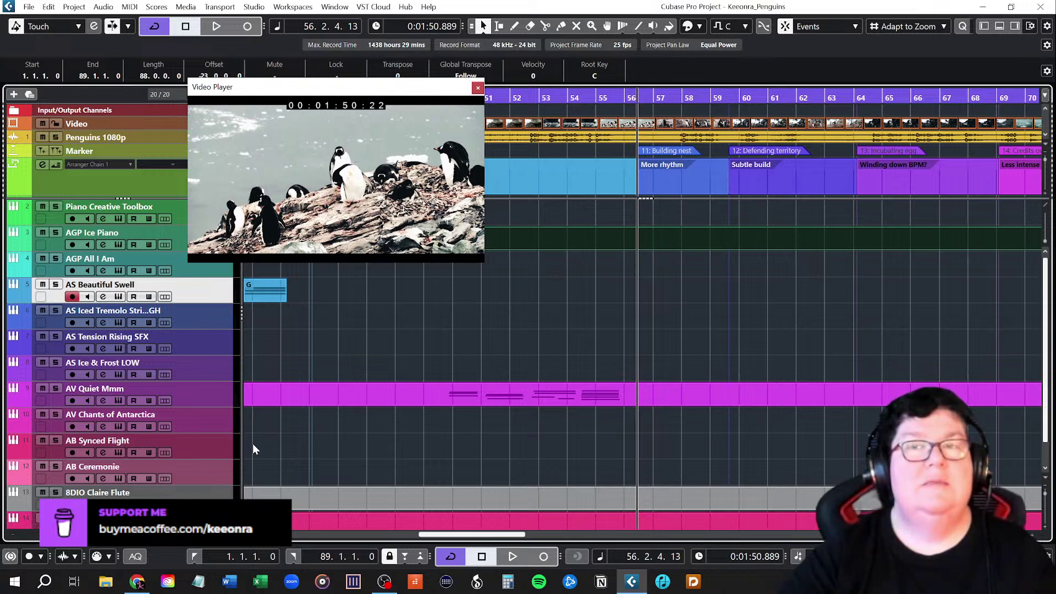
click(216, 447)
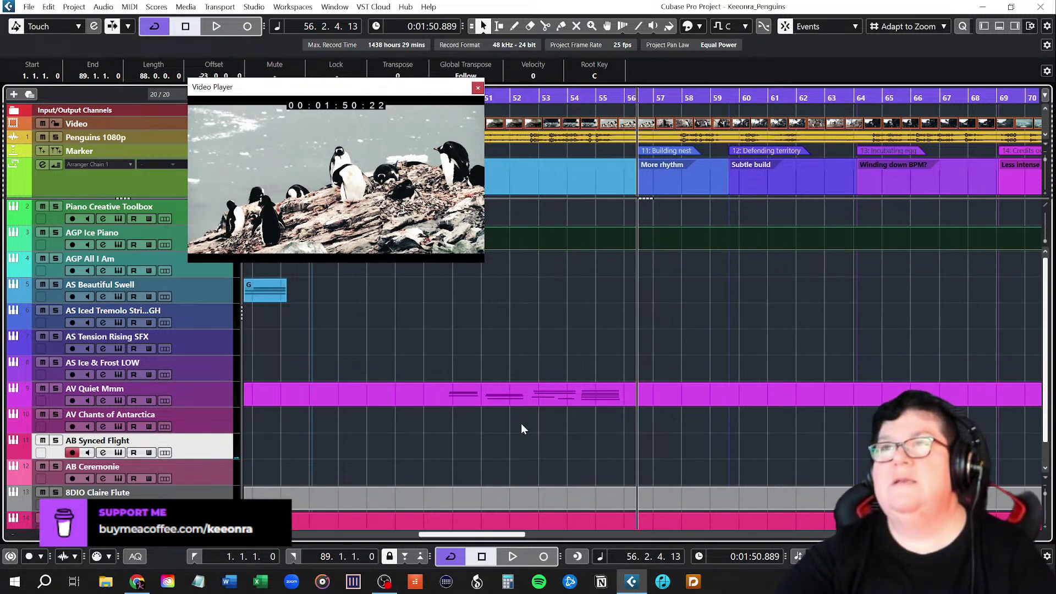
key(space)
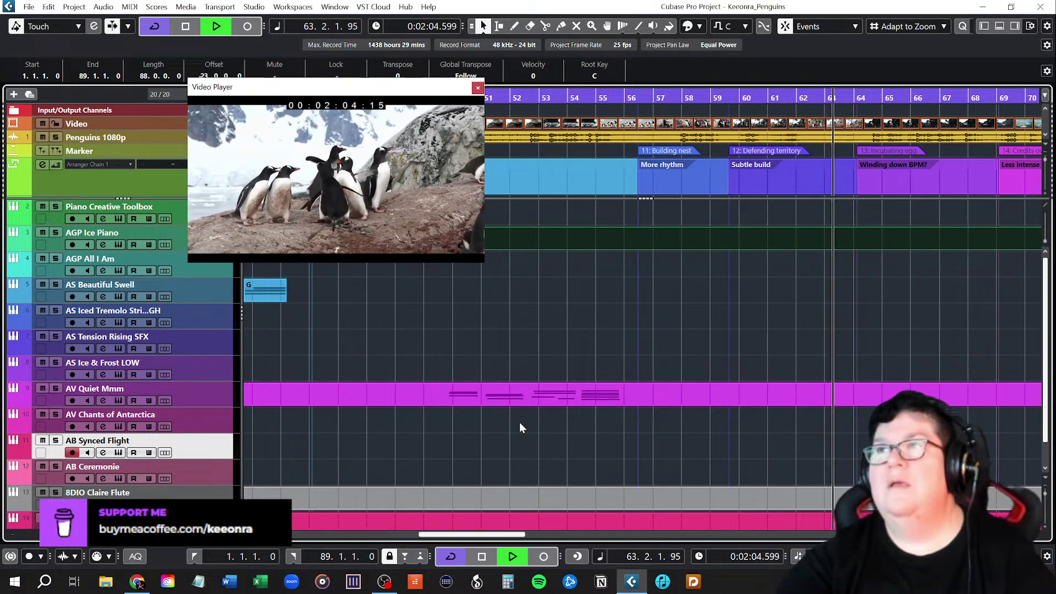
key(space)
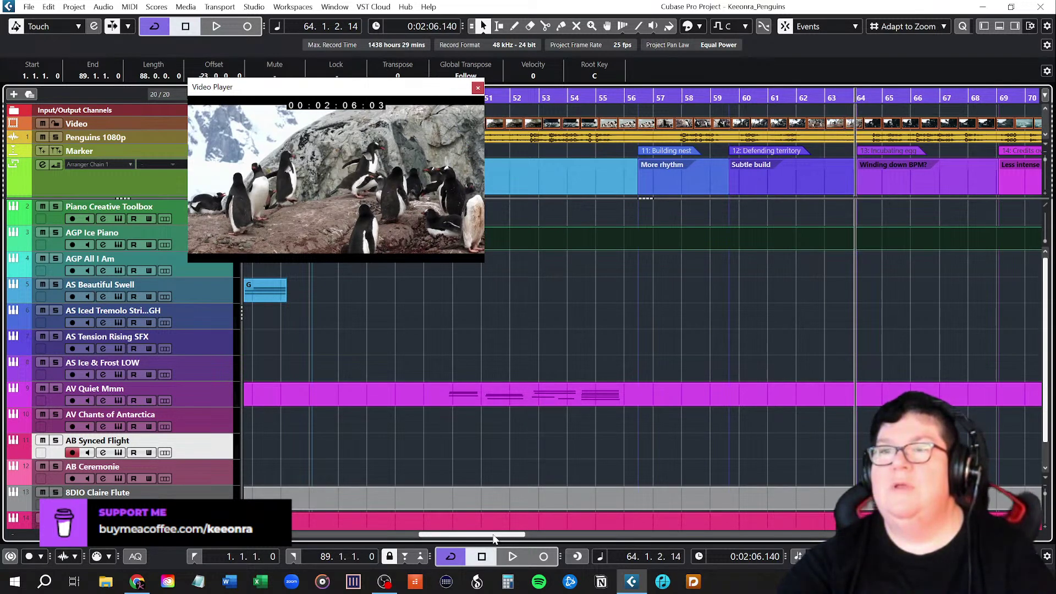
Try copying the C, F and G chord events from AS Beautiful Swell to AB Synced Flight at the start of "More rhythm".
scroll(513, 461, down, 1)
scroll(513, 461, up, 1)
scroll(513, 461, down, 1)
scroll(514, 464, up, 1)
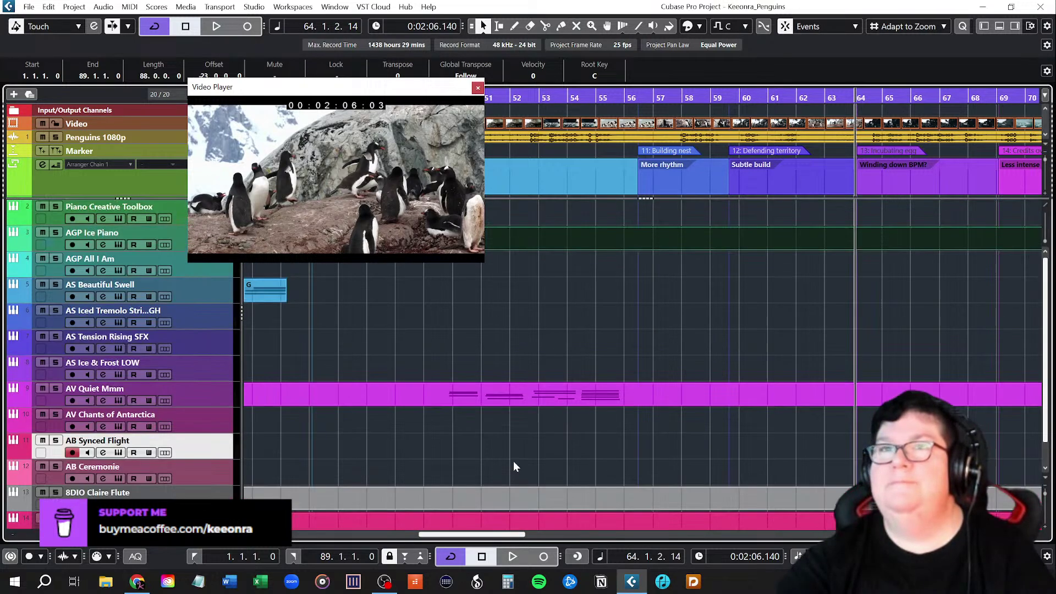
drag(503, 535, 484, 536)
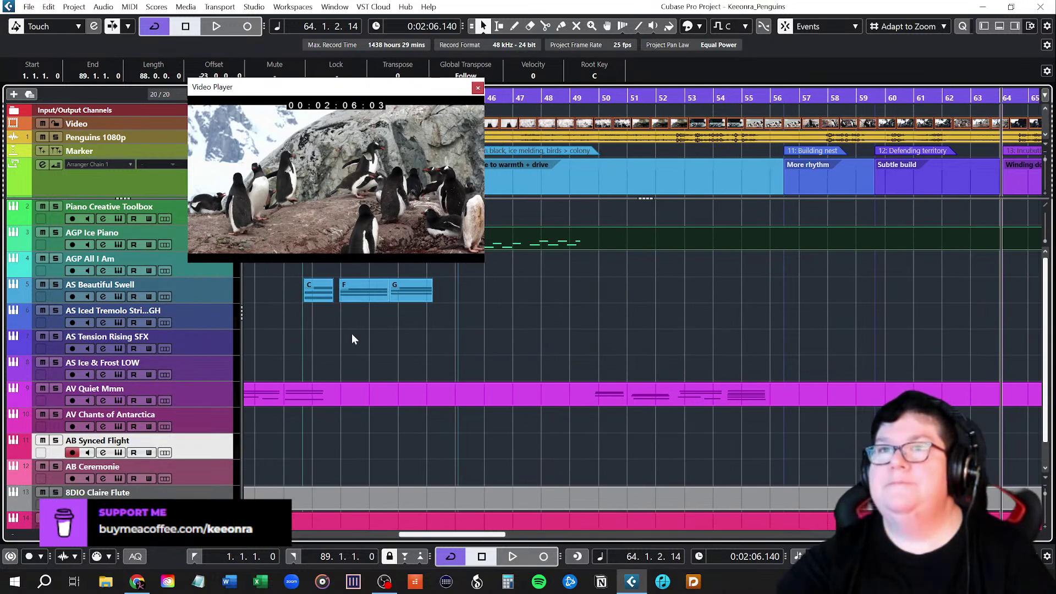
drag(303, 270, 427, 325)
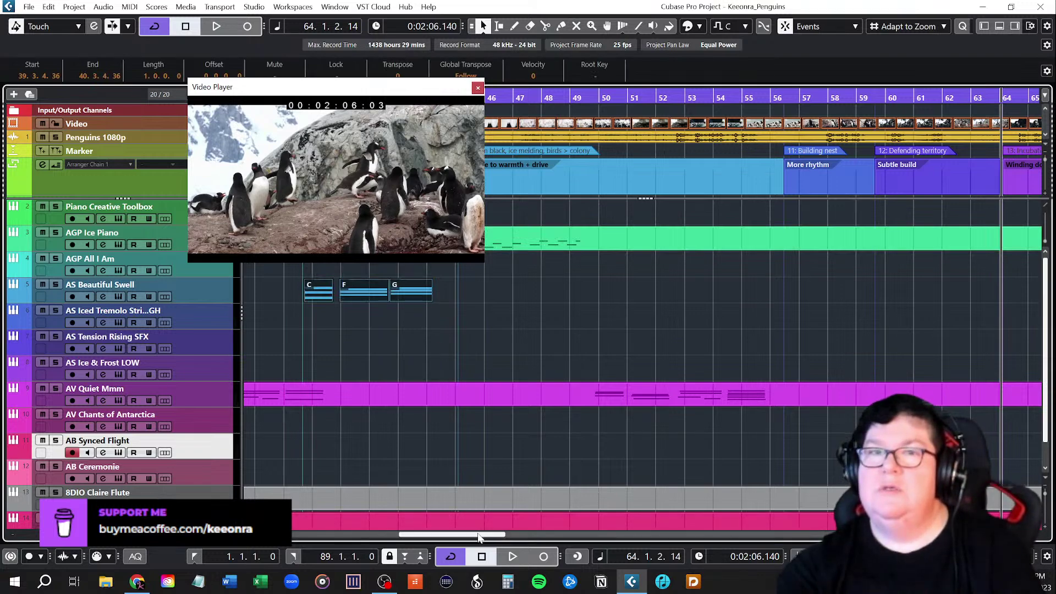
drag(478, 536, 512, 538)
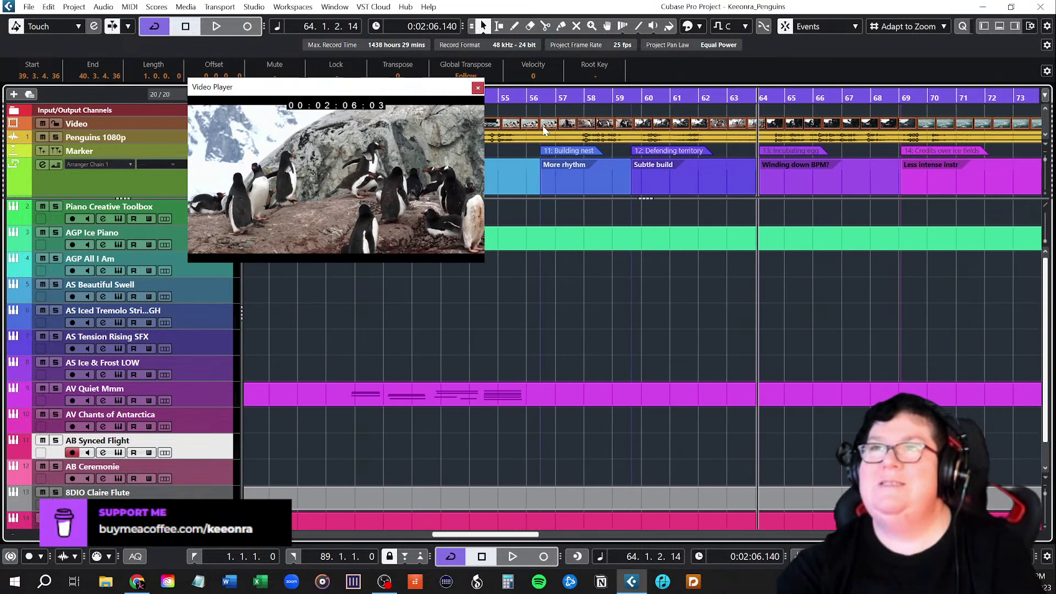
click(540, 102)
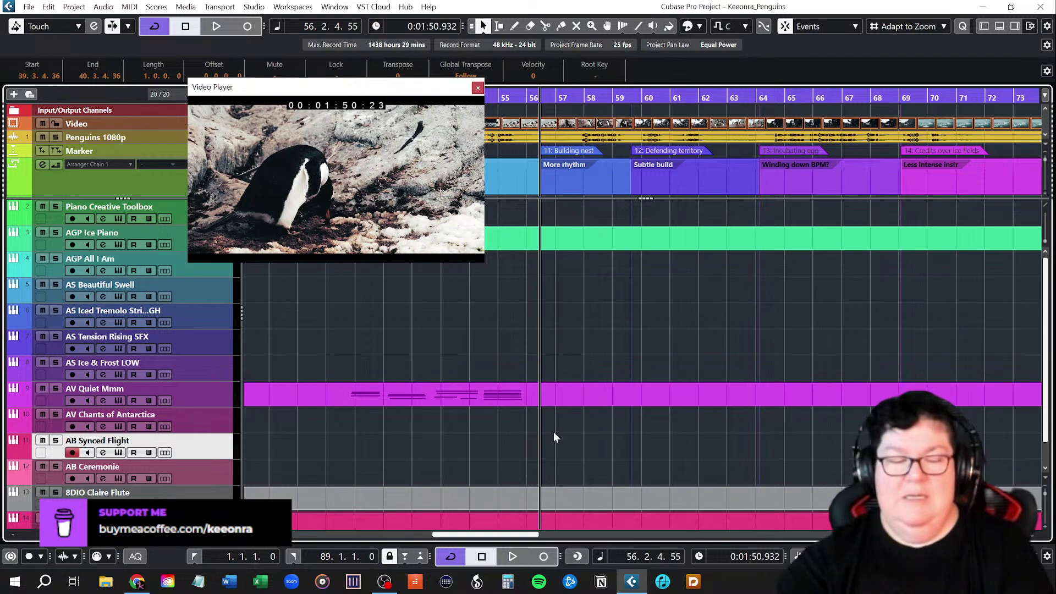
key(ctrl+v)
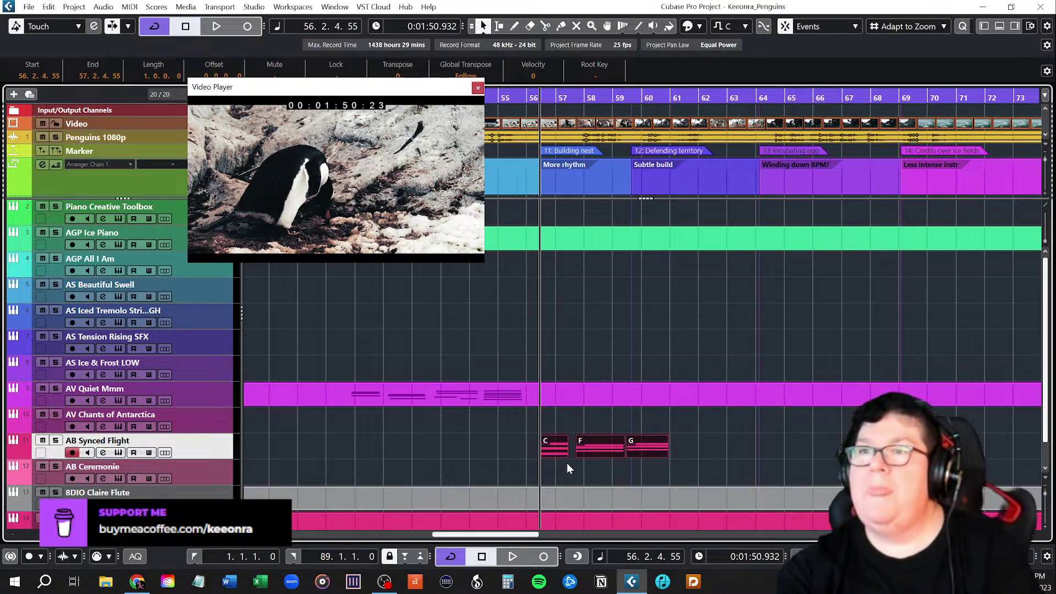
Play the copied C, F and G chord events on AB Synced Flight and delete them.
key(space)
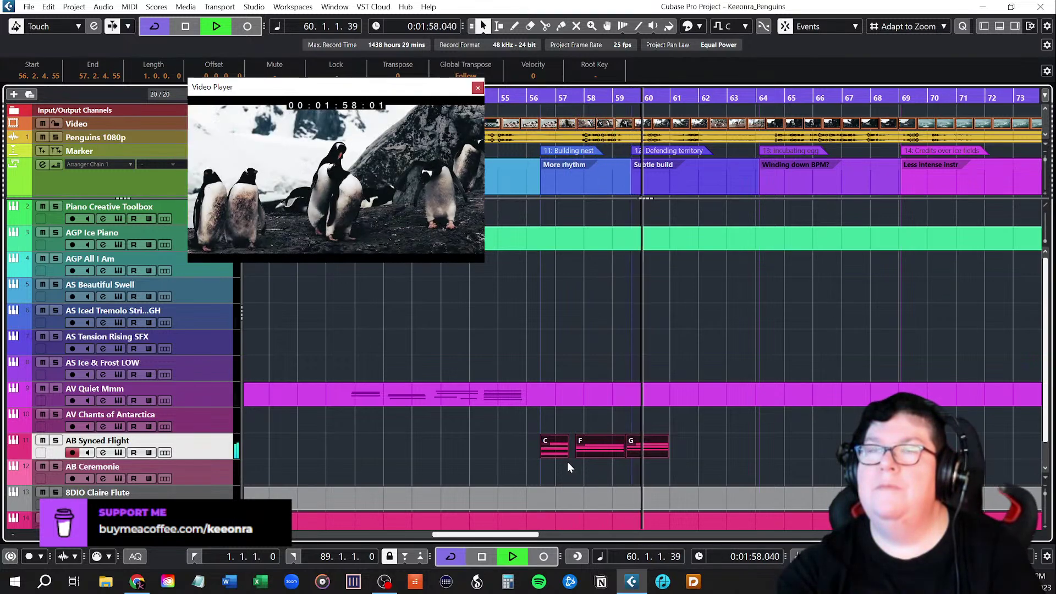
key(space)
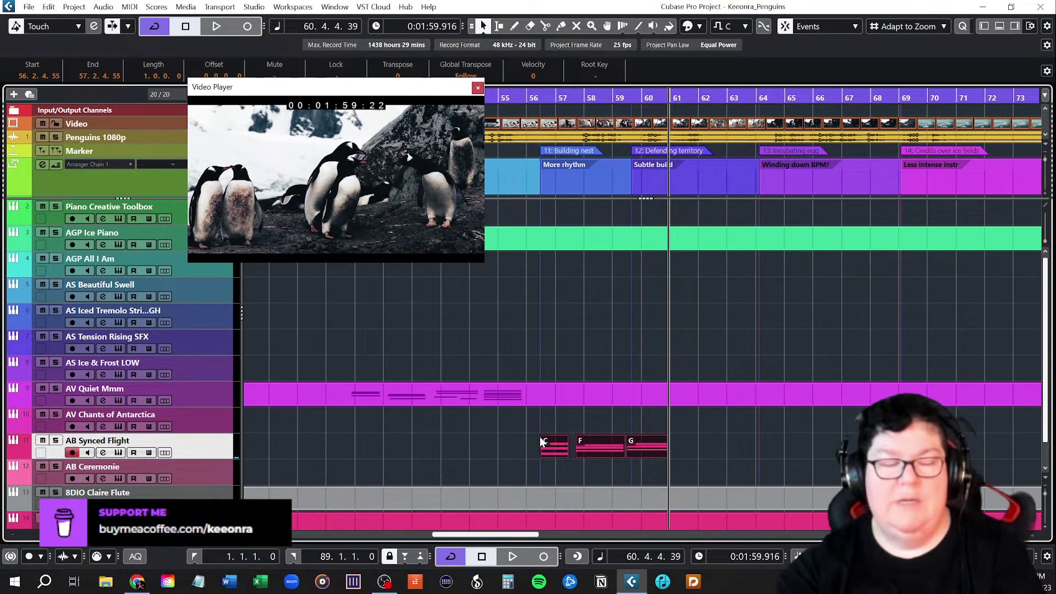
drag(514, 421, 722, 467)
key(Delete)
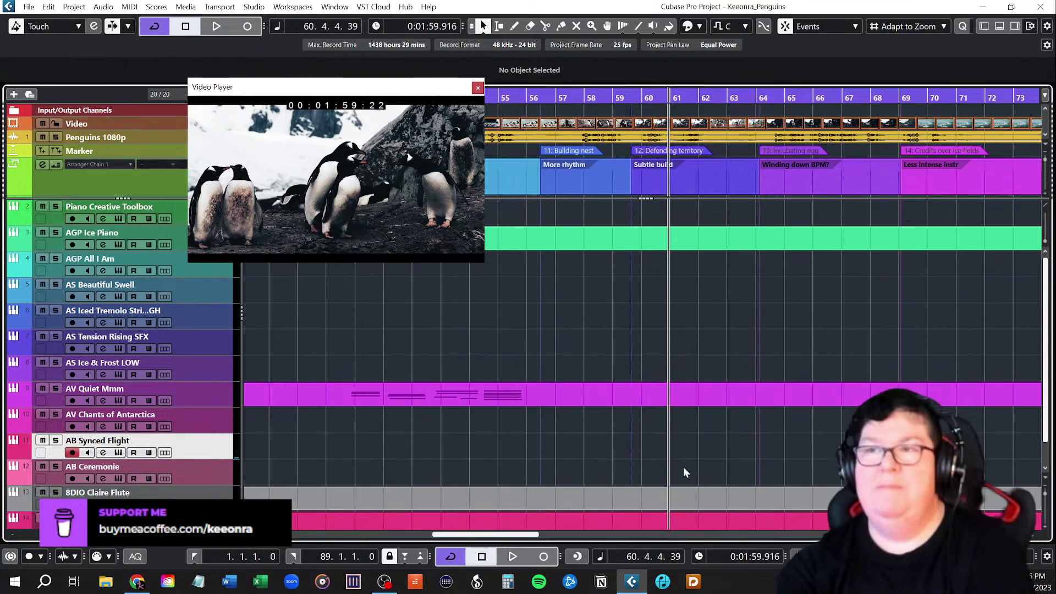
Record a melody on AB Synced Flight from the start of the "More rhythm" section to about bar 60.
click(540, 96)
scroll(465, 423, down, 3)
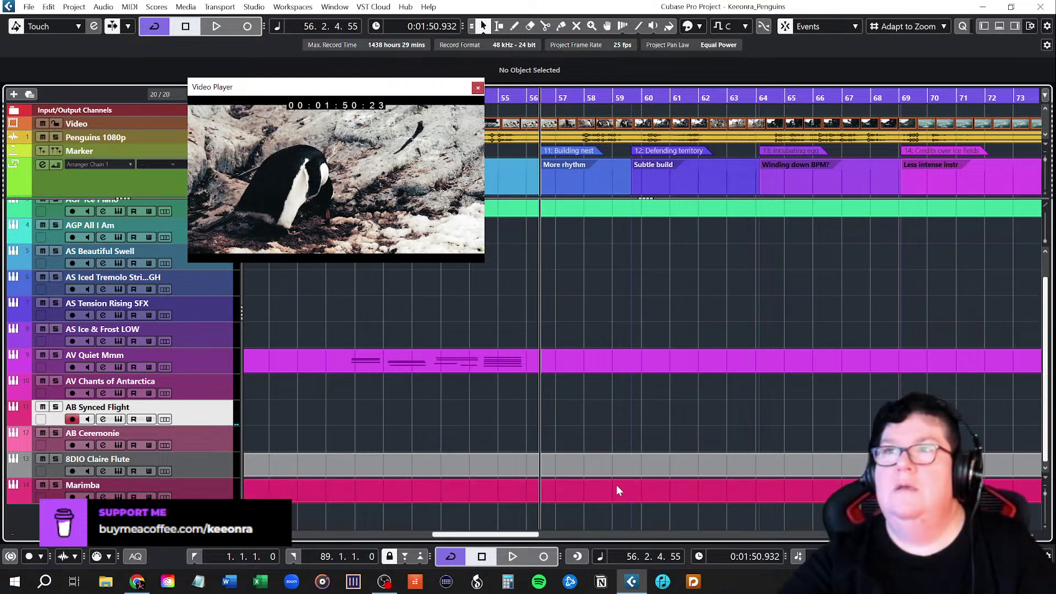
click(546, 556)
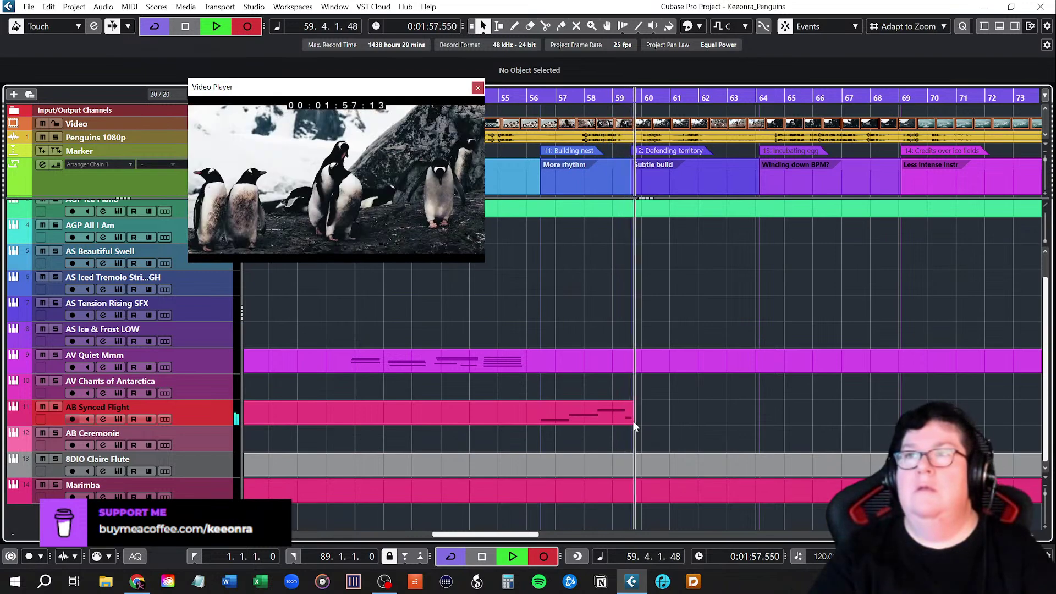
key(space)
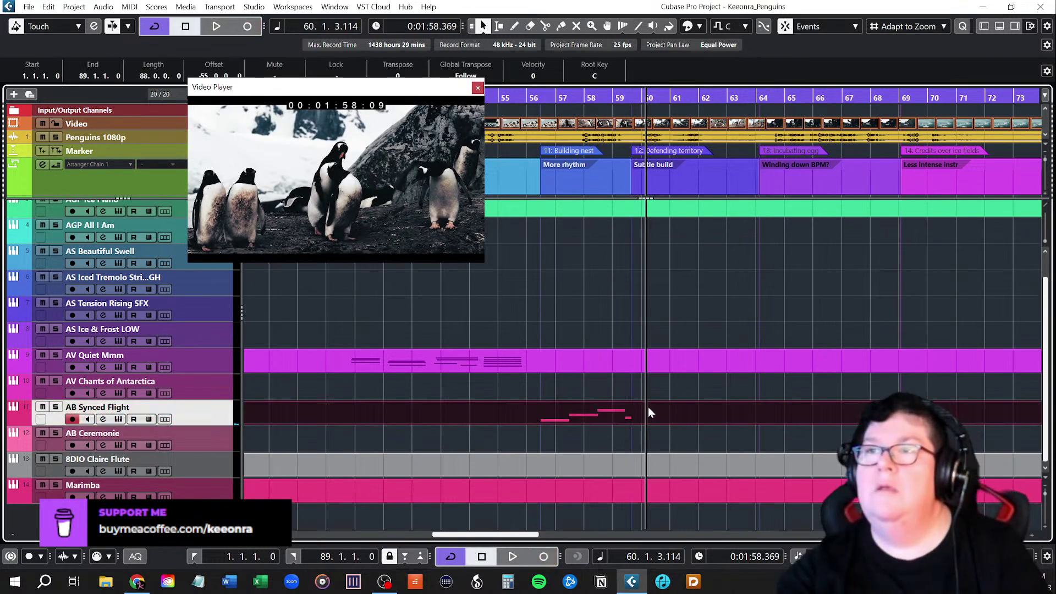
Inspect the recorded AB Synced Flight notes in the Key Editor, close it, and delete the recording.
click(632, 97)
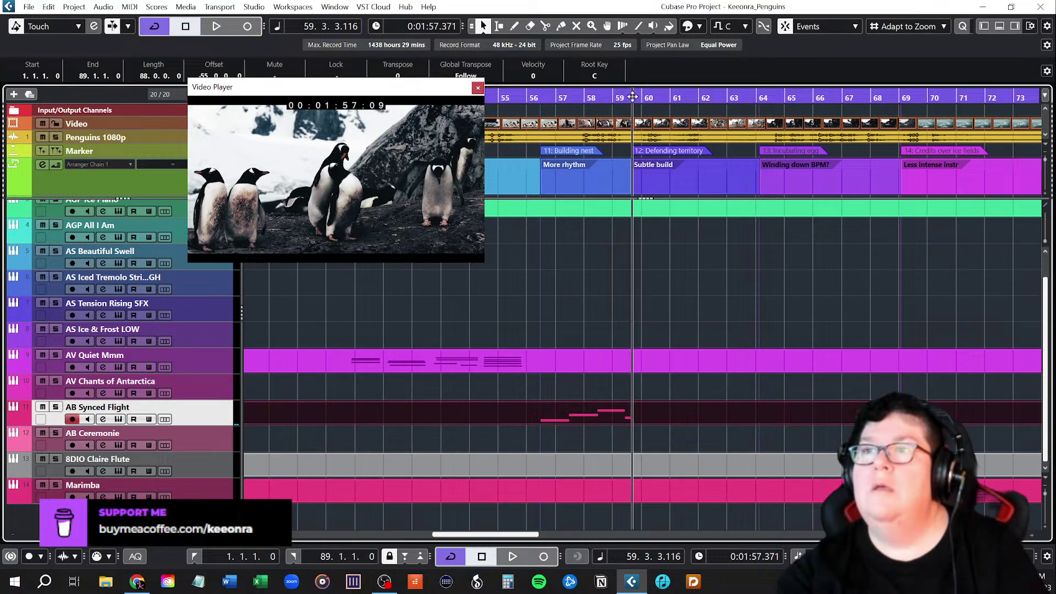
double_click(644, 413)
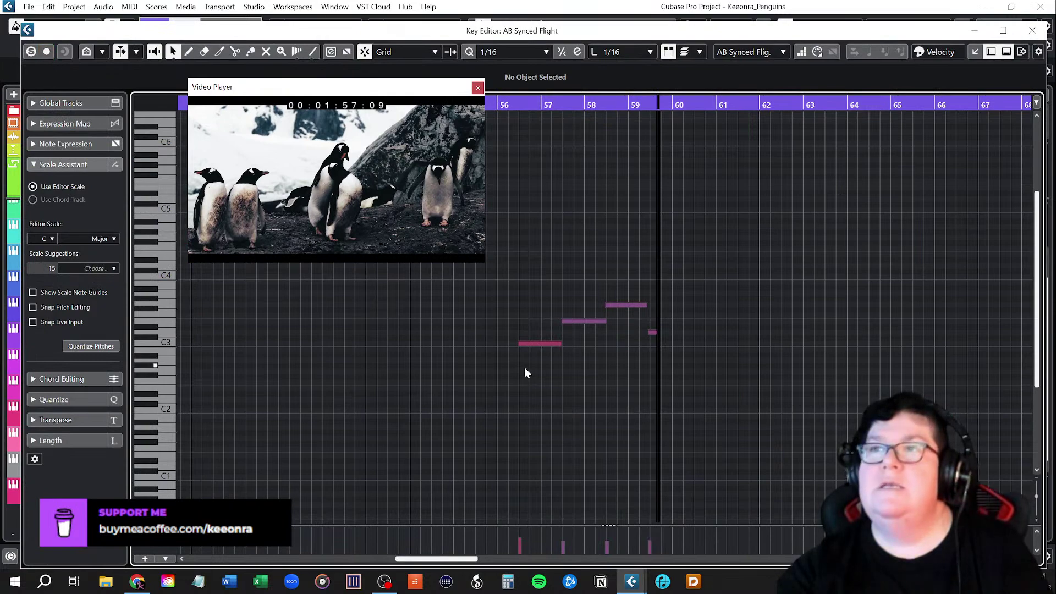
click(1029, 30)
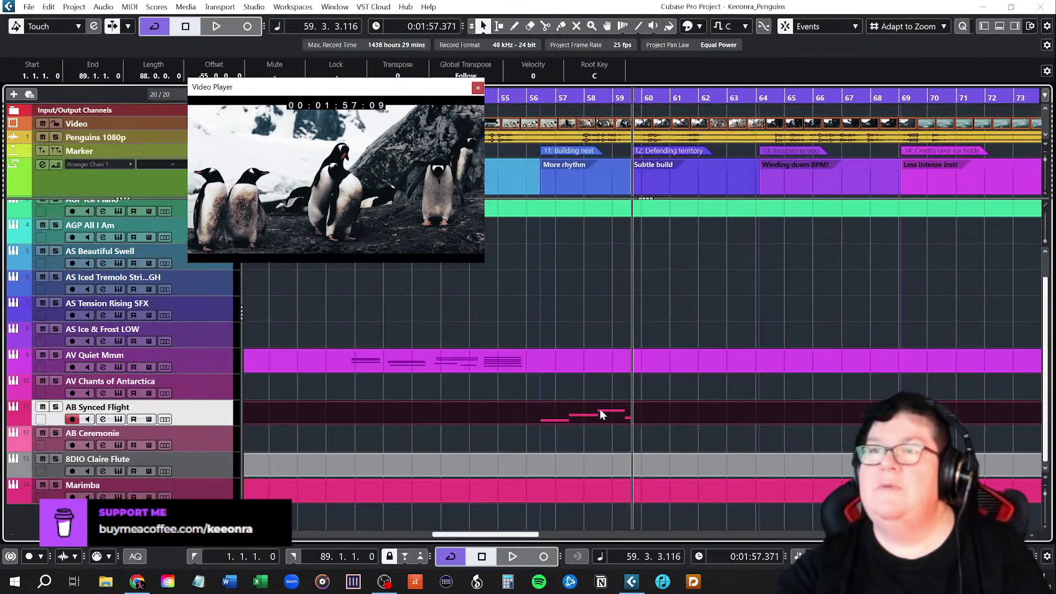
key(Delete)
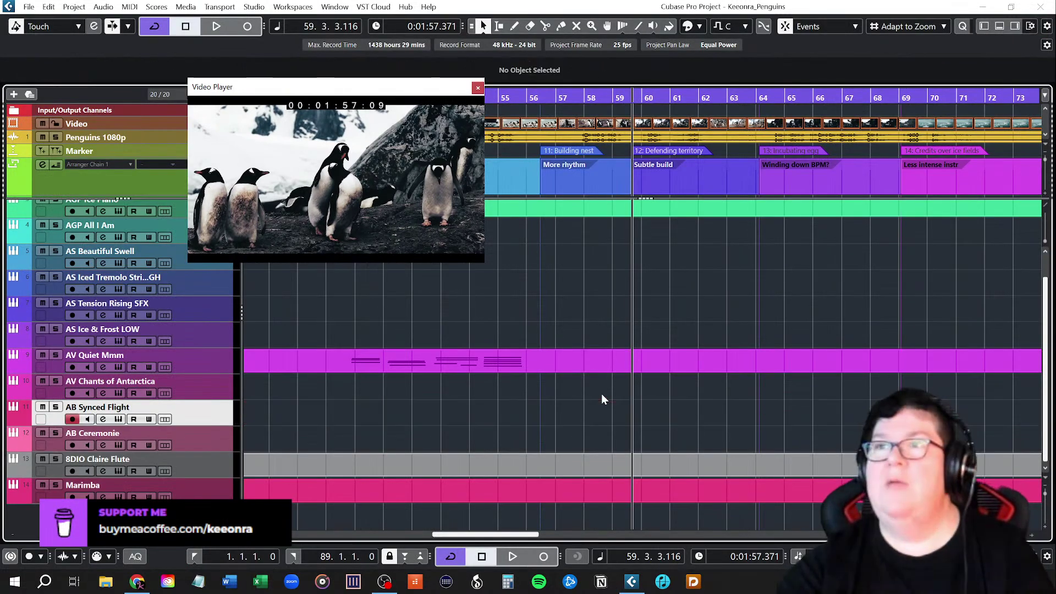
Record another AB Synced Flight take from the start of "More rhythm" to about bar 64, and delete it.
click(541, 100)
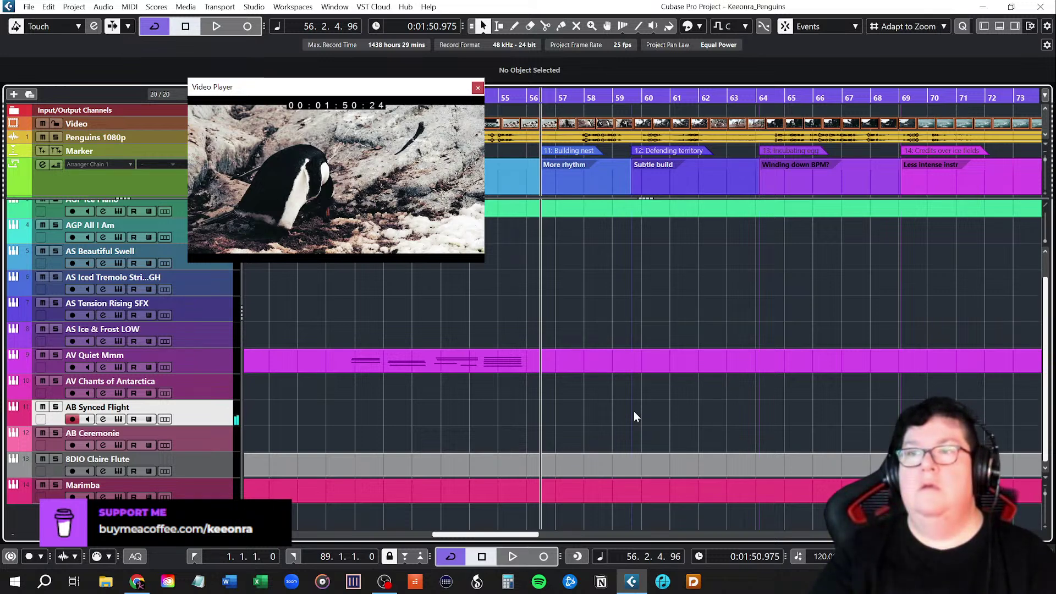
click(543, 557)
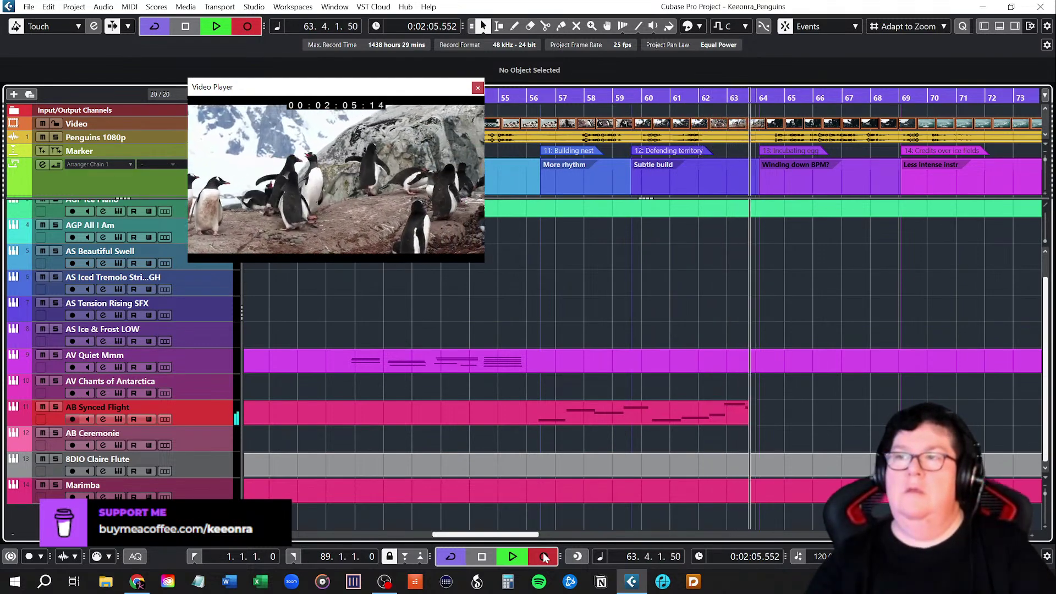
click(544, 557)
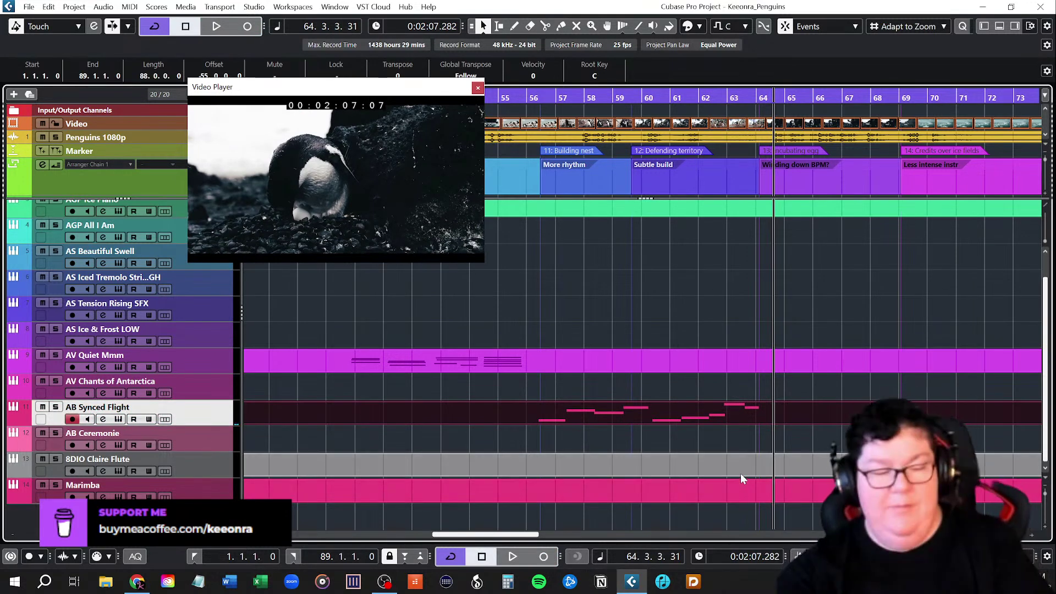
key(Delete)
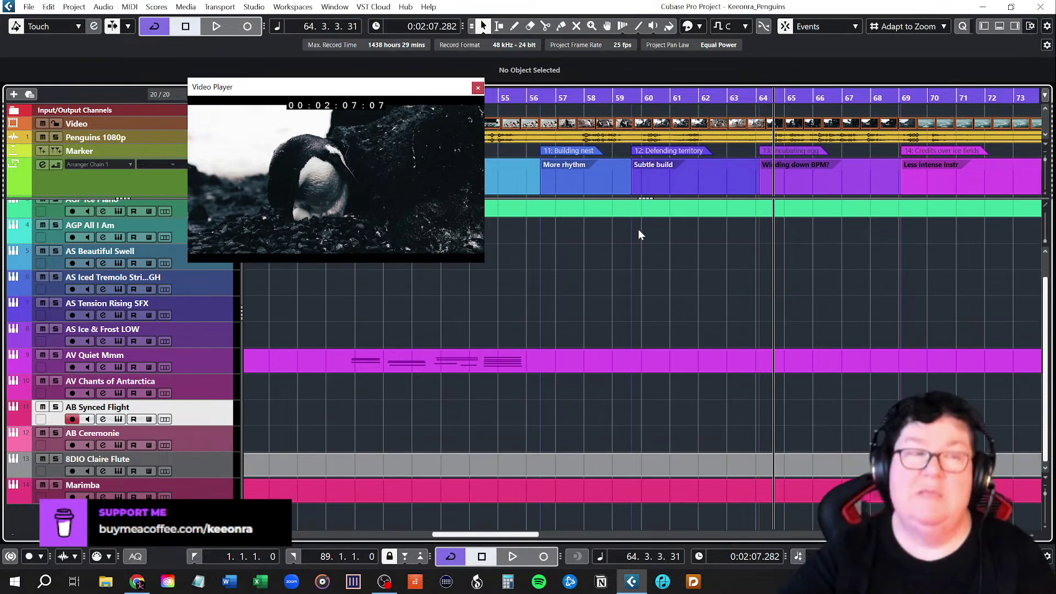
Return the playhead to the start of the "More rhythm" section, at 56.2.4.
click(633, 95)
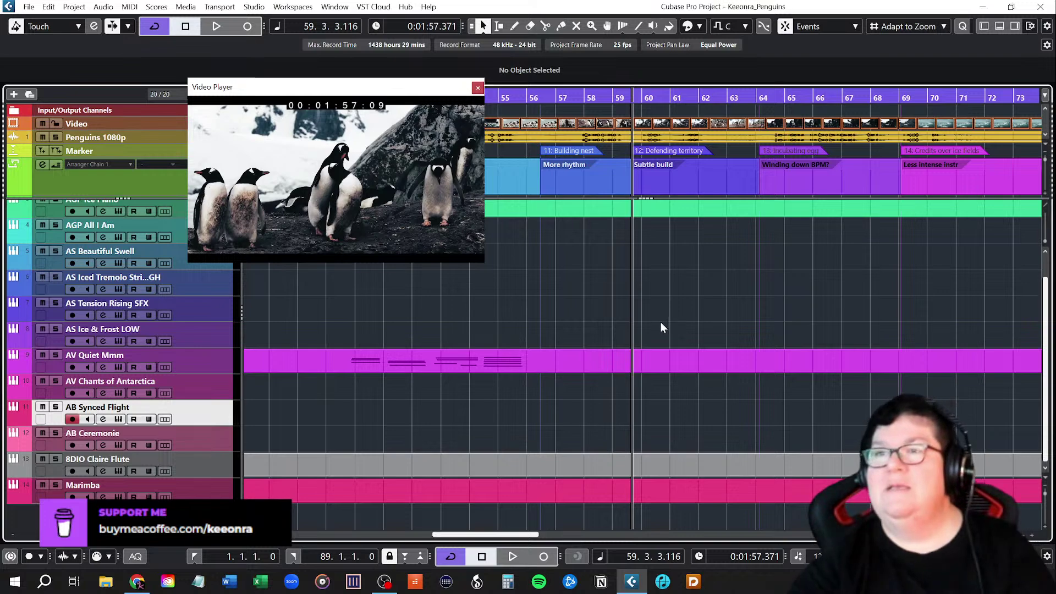
mouse_move(494, 541)
mouse_down()
mouse_move(456, 535)
mouse_move(492, 533)
mouse_up()
click(563, 96)
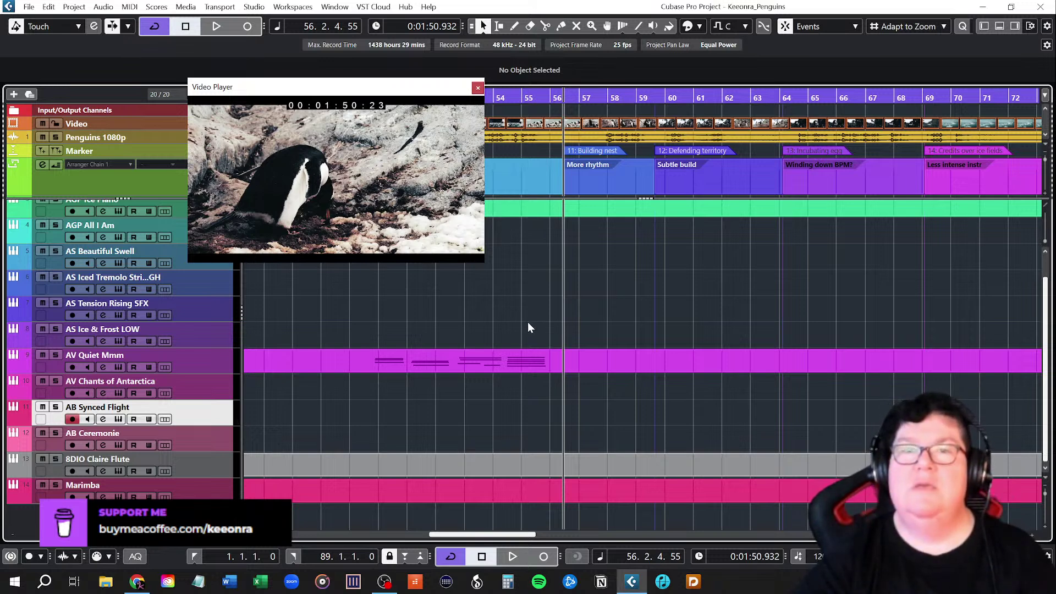
Audition the instrument tracks one after another, from AGP All I Am down to Marimba, for the "More rhythm" section.
scroll(530, 326, up, 1)
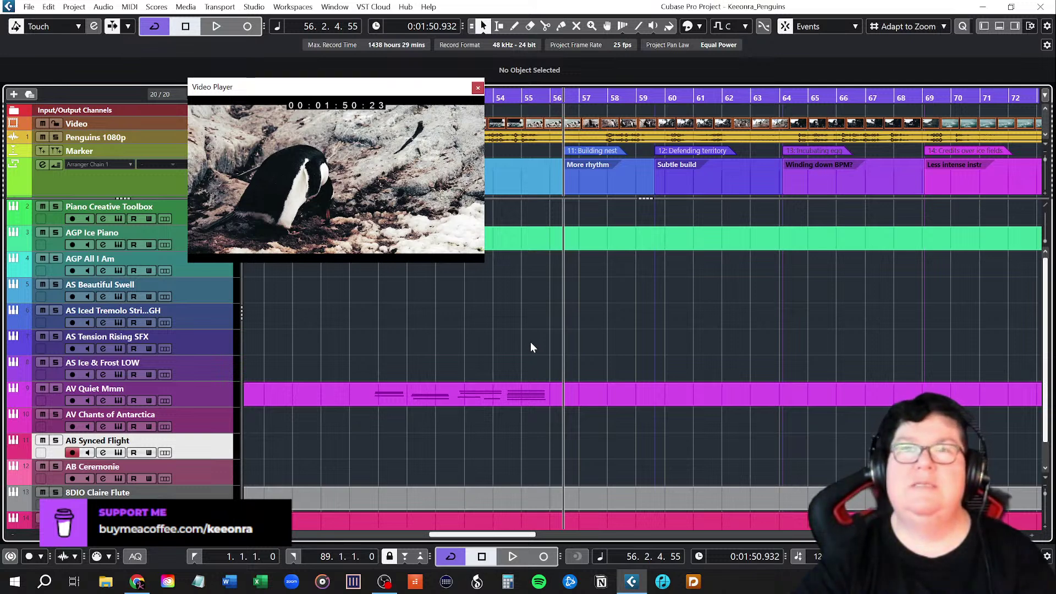
click(202, 271)
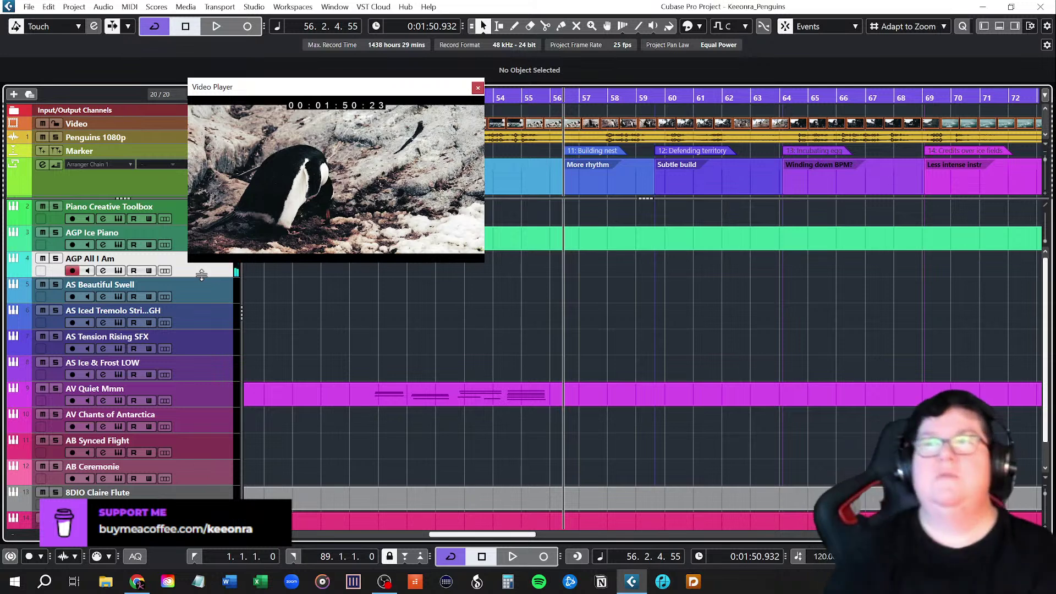
click(202, 314)
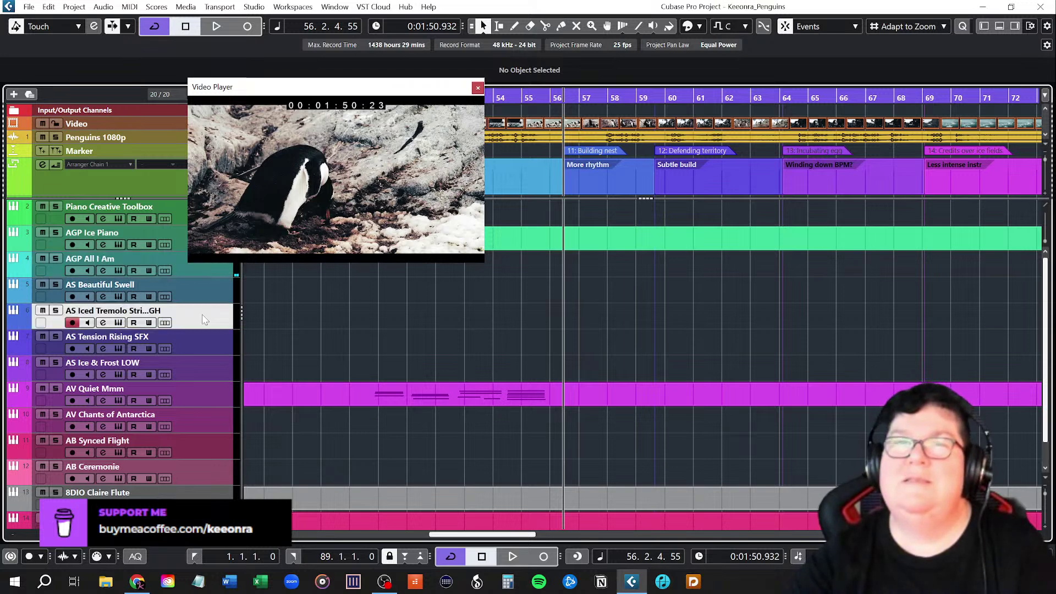
click(198, 341)
click(194, 369)
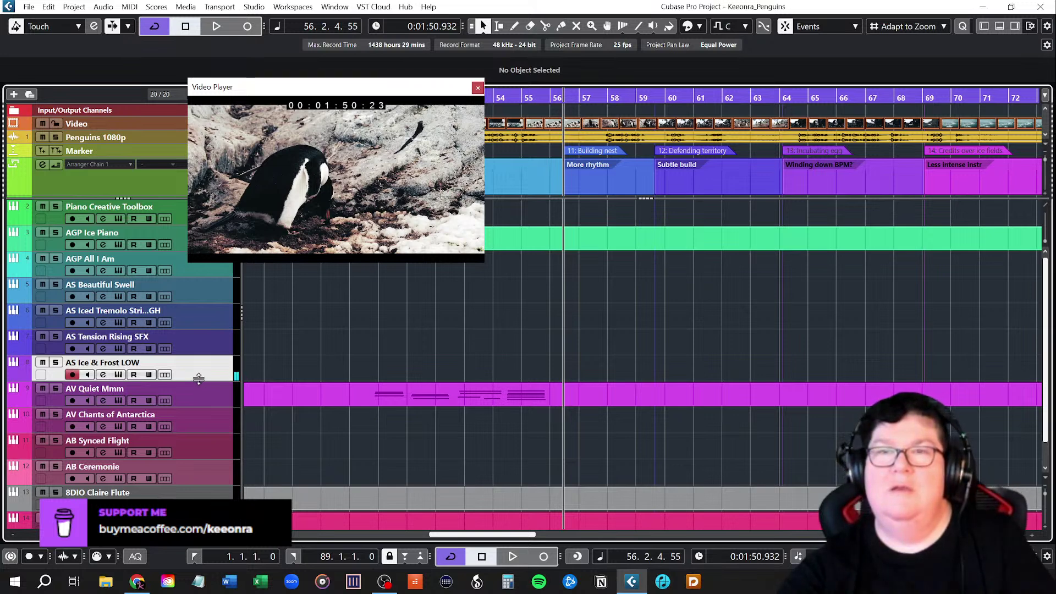
click(198, 421)
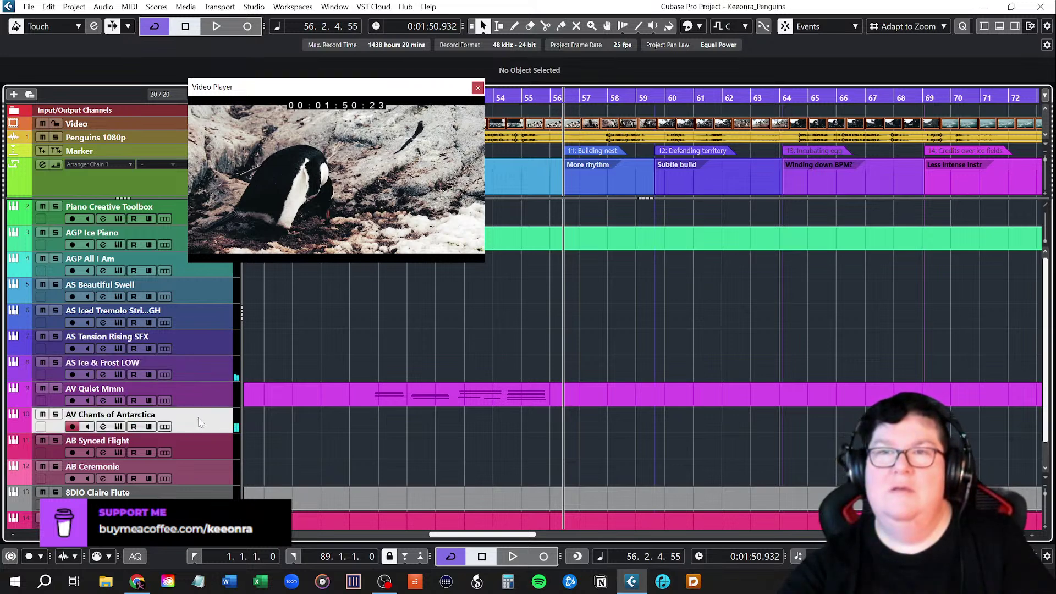
click(197, 443)
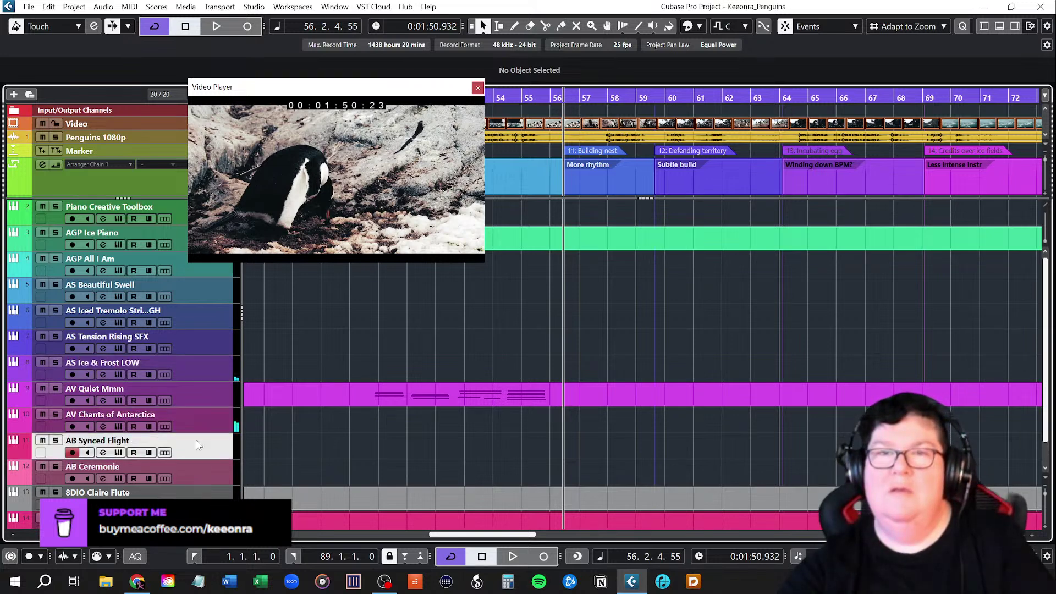
click(199, 468)
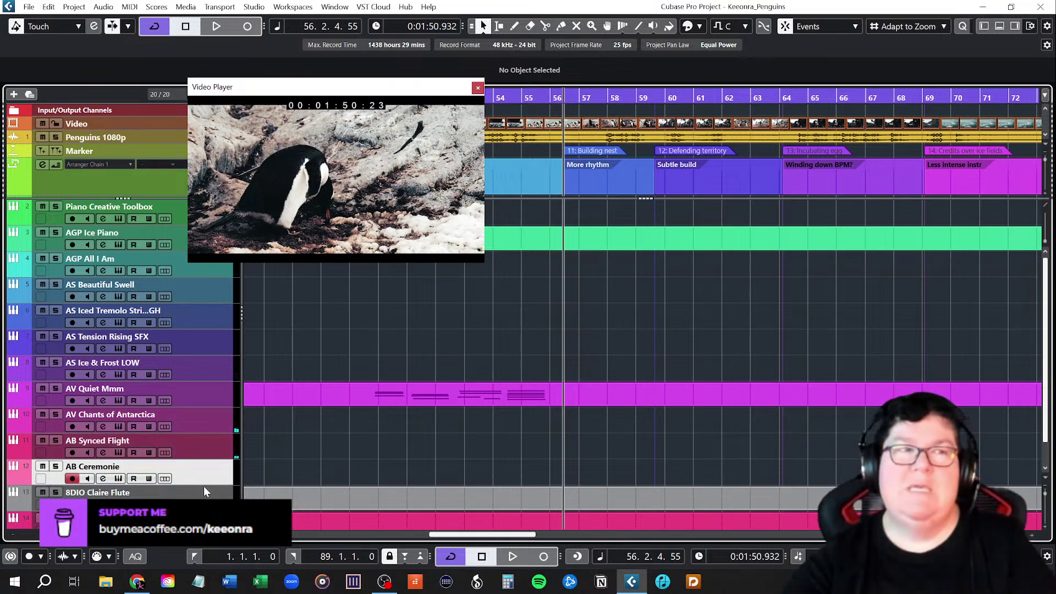
click(204, 490)
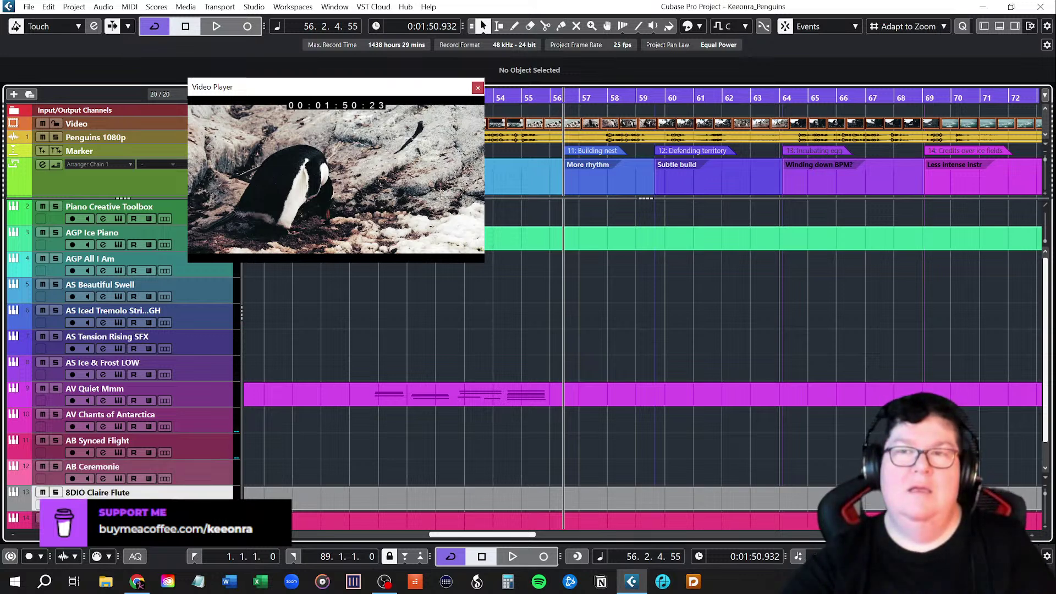
key(Down)
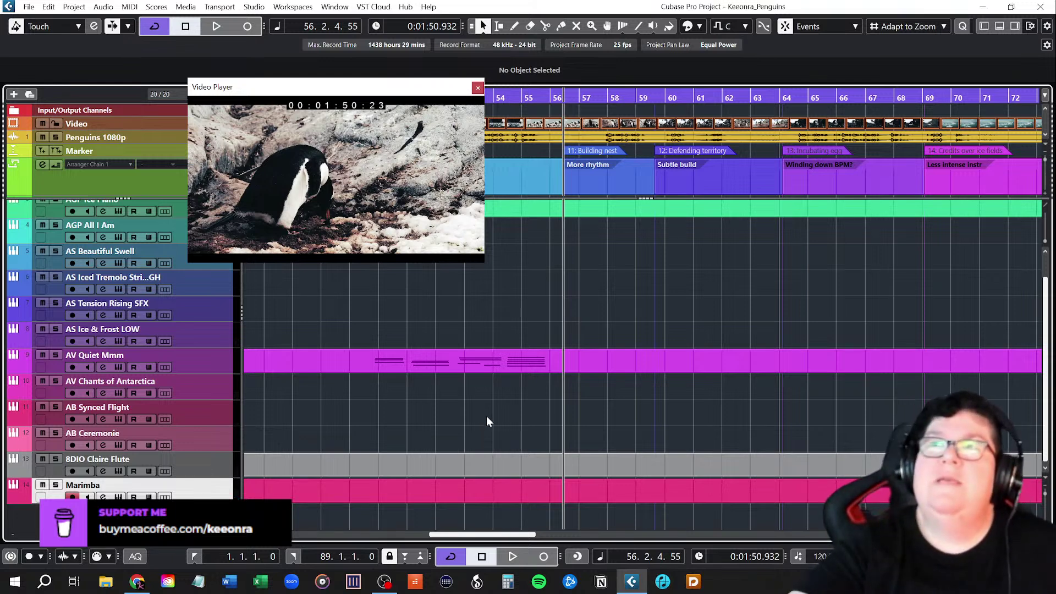
Record a melody on the AB Ceremonie track from the start of "More rhythm" to just past bar 69.
scroll(207, 394, up, 2)
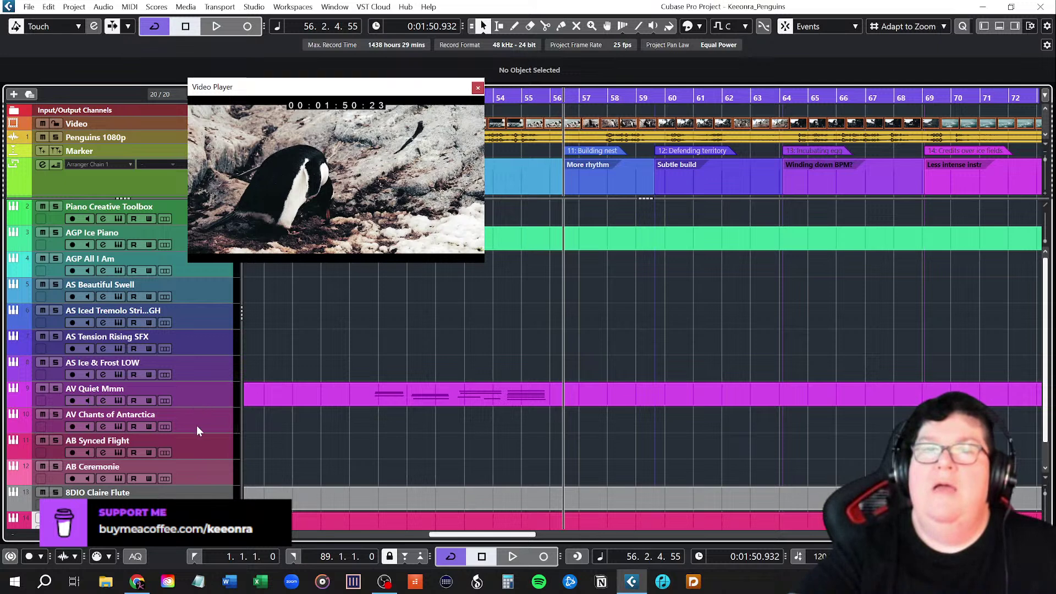
click(202, 476)
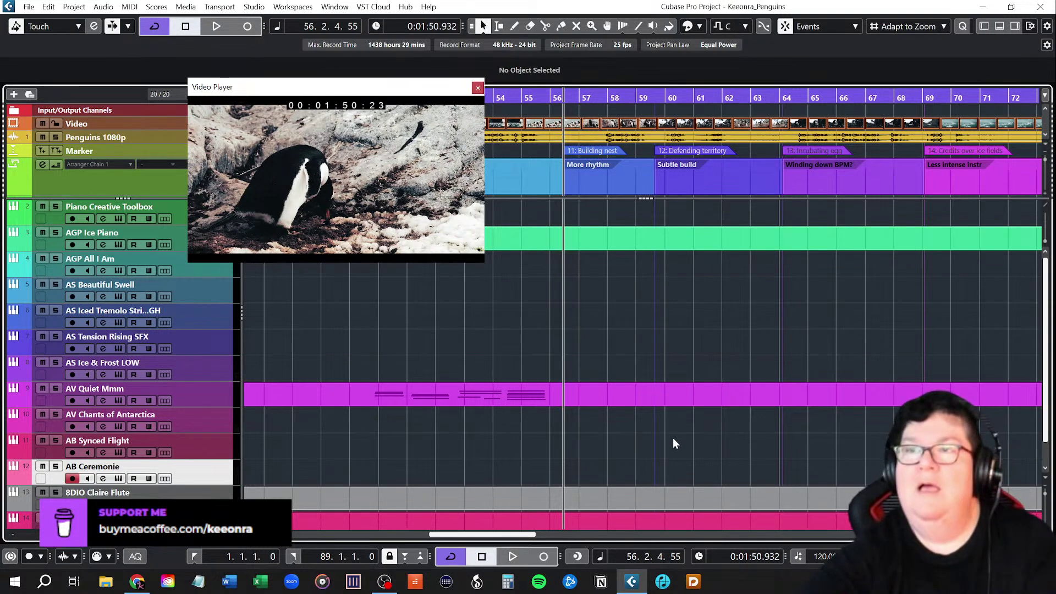
scroll(600, 429, down, 1)
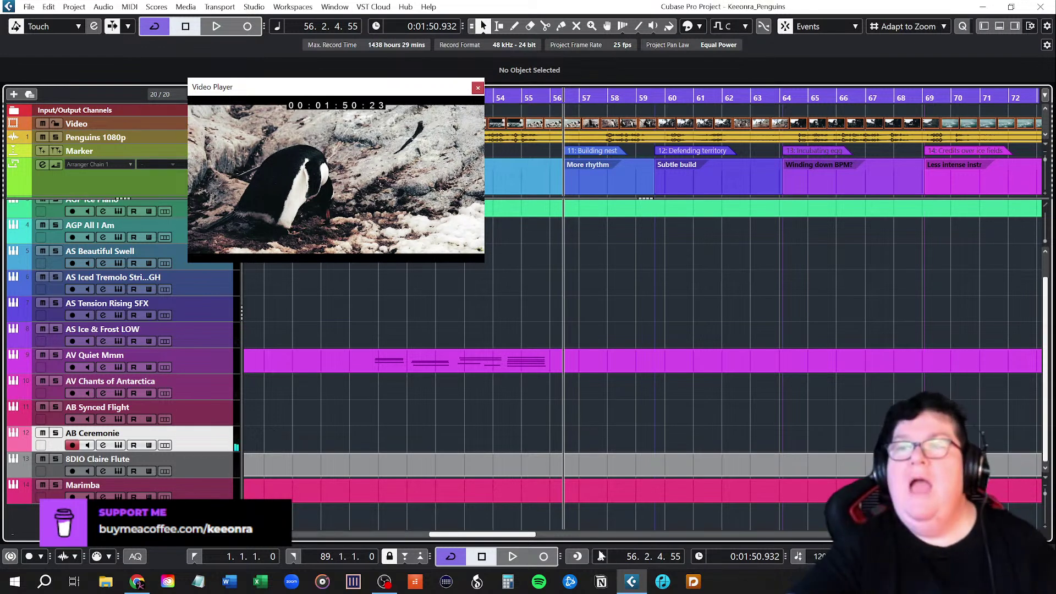
click(545, 557)
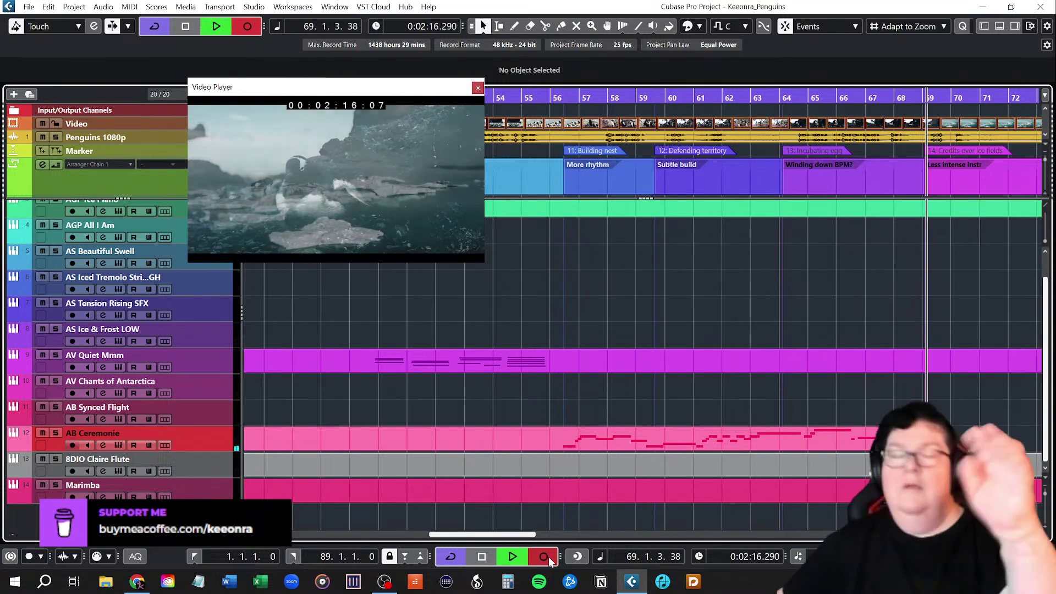
click(544, 557)
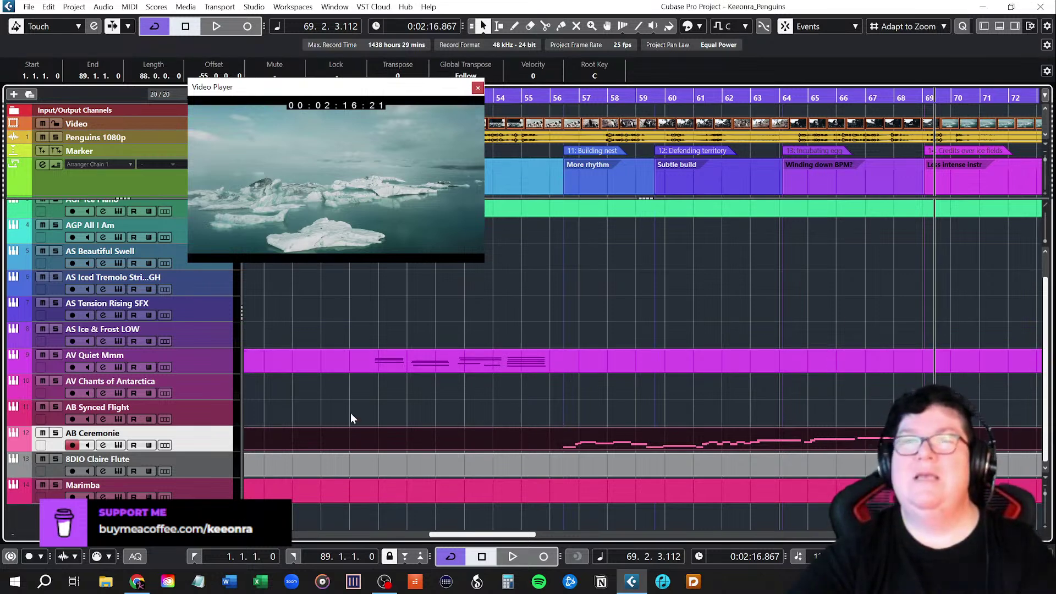
Save the project and play the AB Ceremonie take back from the start of "More rhythm" to about bar 70.
click(564, 98)
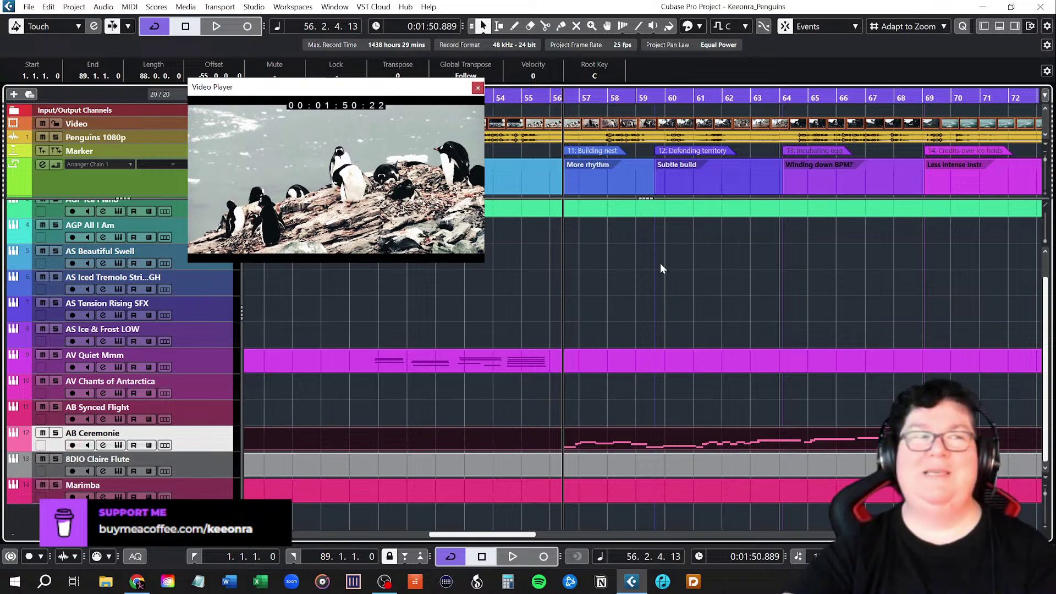
click(30, 7)
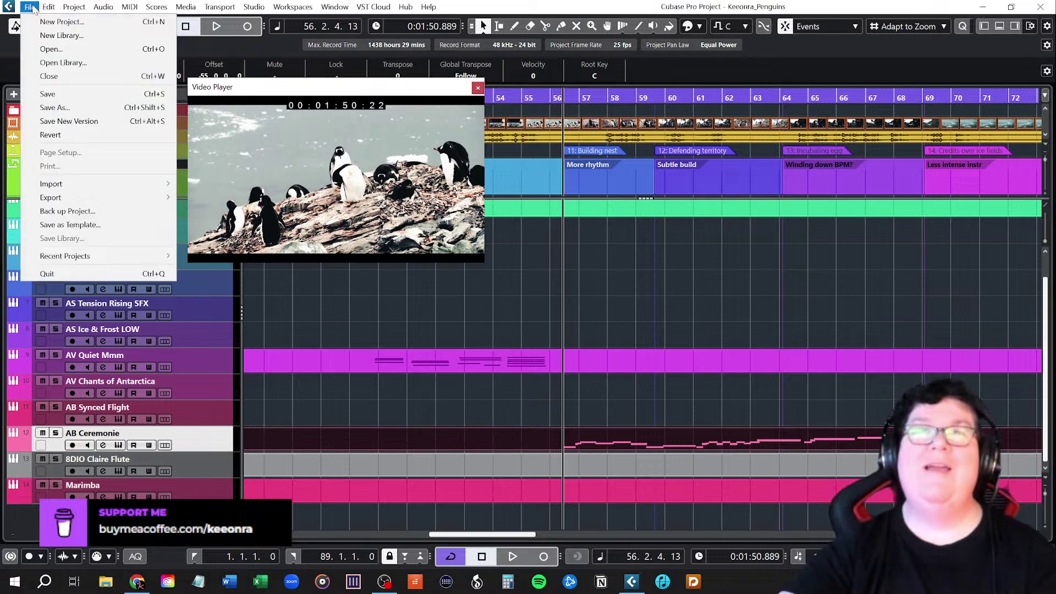
click(51, 90)
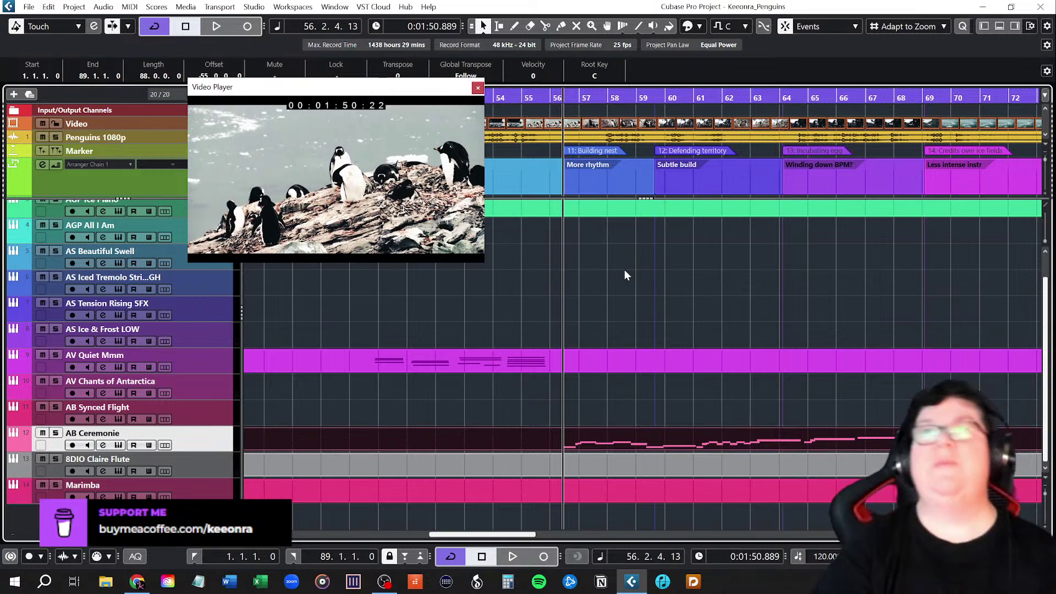
key(space)
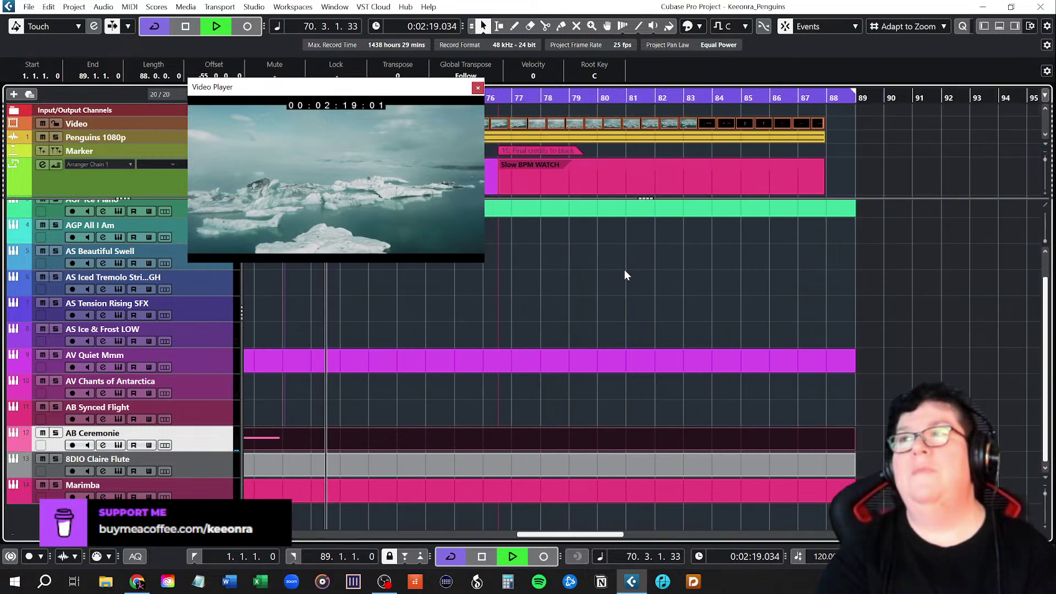
key(space)
With the Video Player moved aside, place the playhead at the start of "Less intense instr" and select the AS Ice & Frost LOW track.
drag(395, 90, 809, 107)
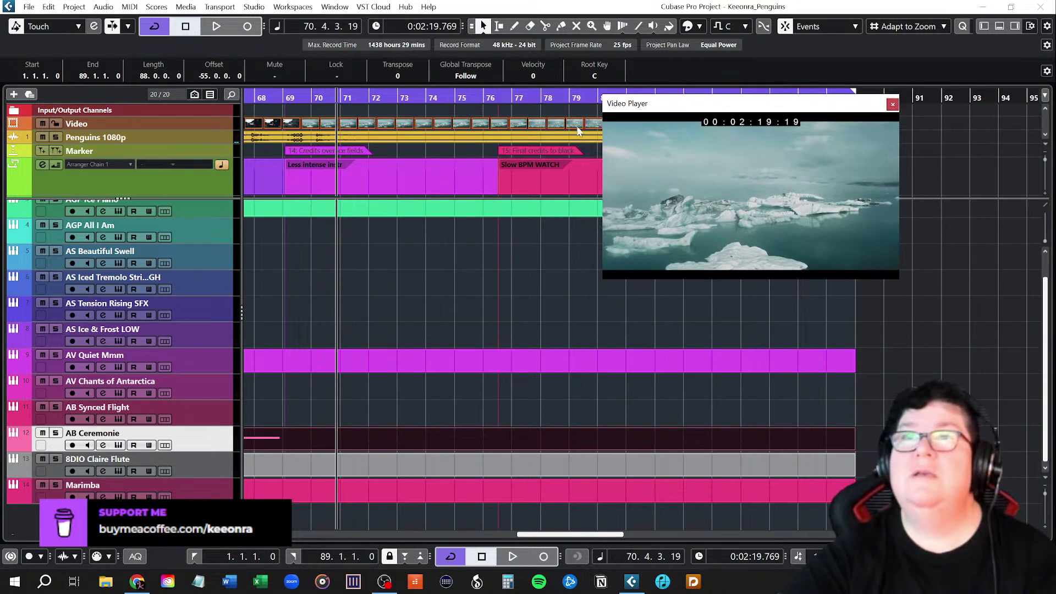
click(284, 99)
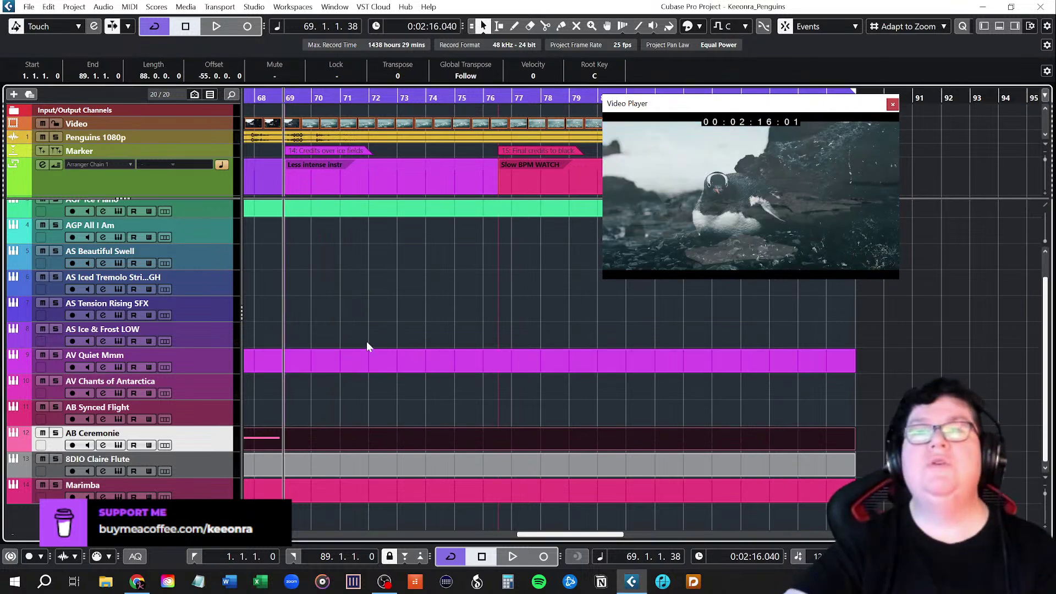
drag(566, 534, 507, 536)
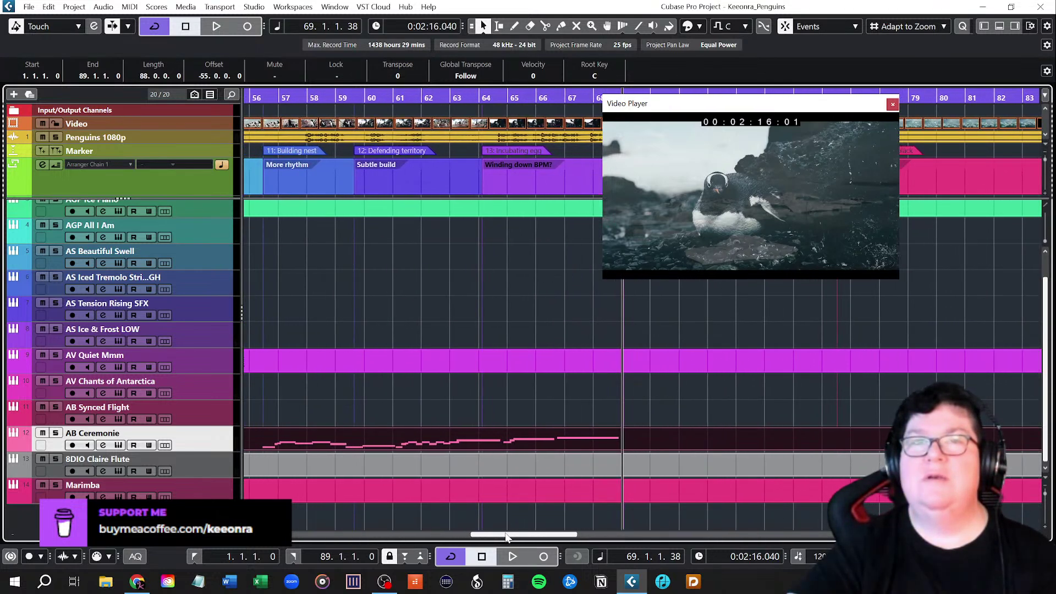
click(214, 338)
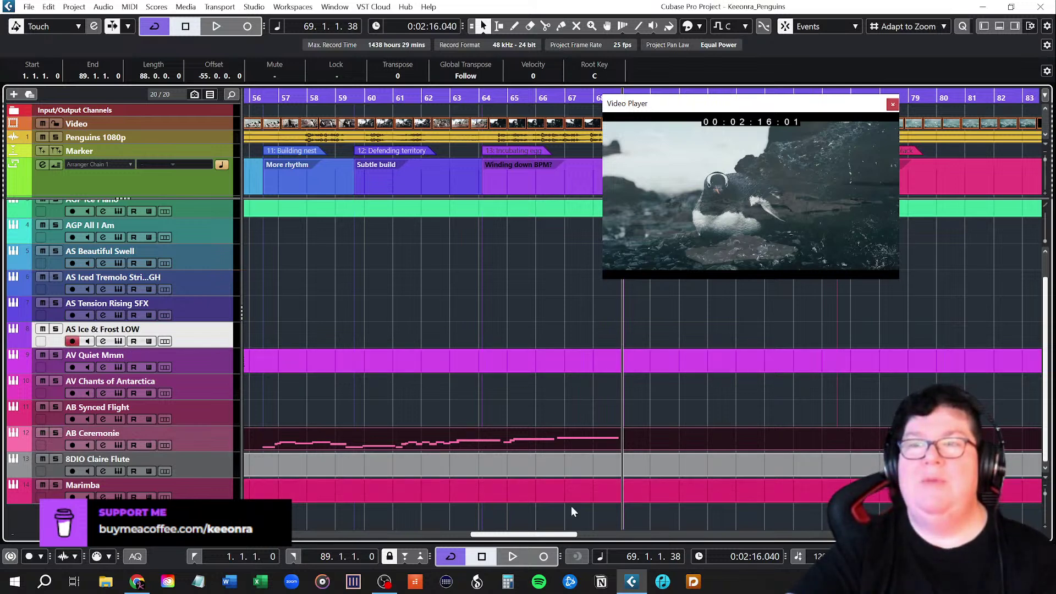
Copy all the notes of the AB Ceremonie melody in the Key Editor and close the editor.
drag(531, 538, 522, 538)
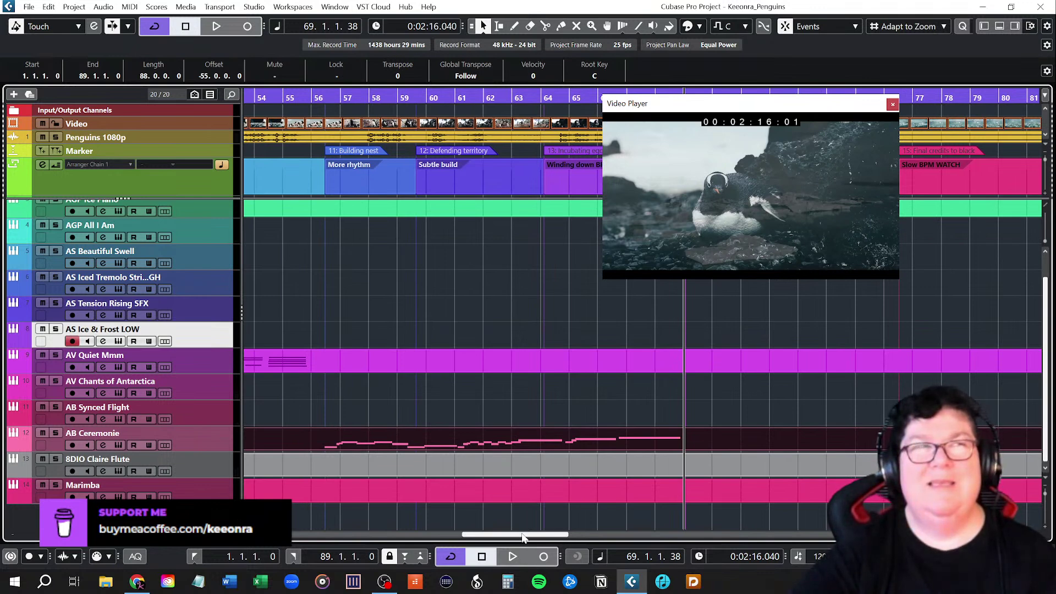
drag(523, 538, 523, 538)
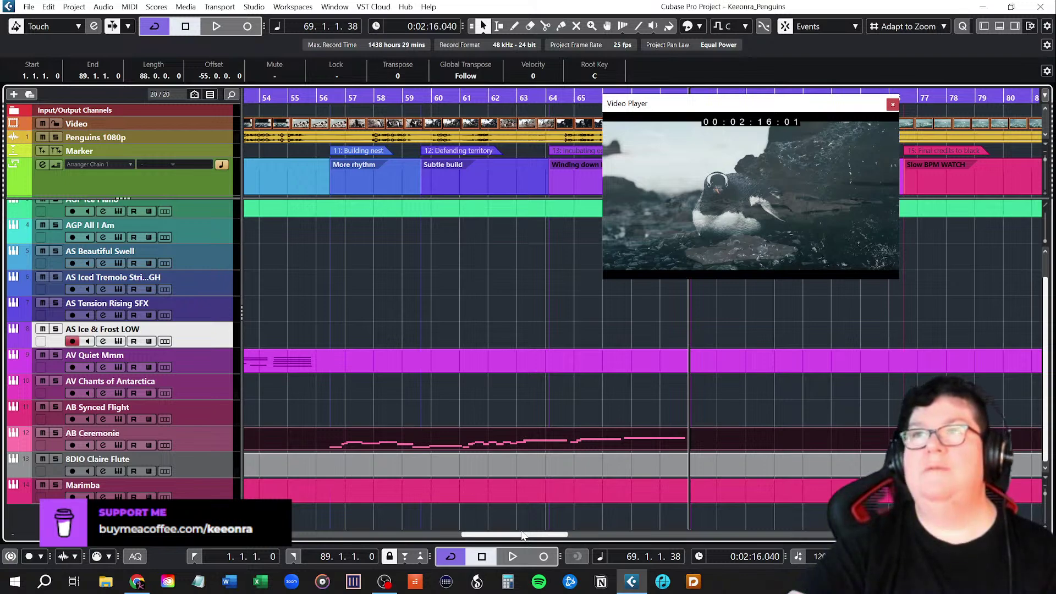
mouse_move(521, 536)
mouse_down()
mouse_move(547, 533)
mouse_move(511, 533)
mouse_up()
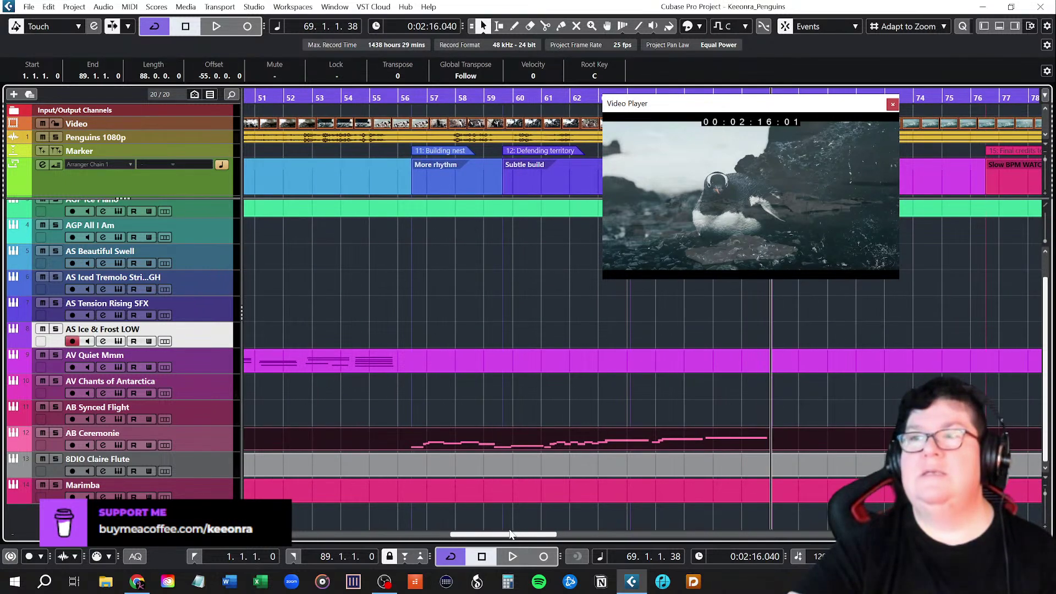
double_click(470, 440)
scroll(463, 438, left, 3)
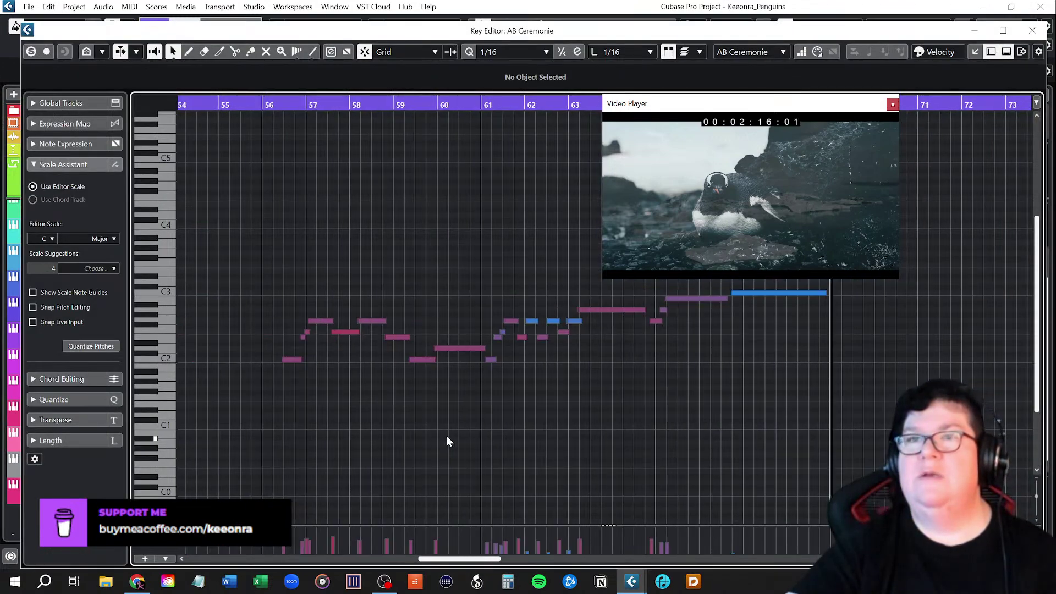
drag(260, 217, 850, 423)
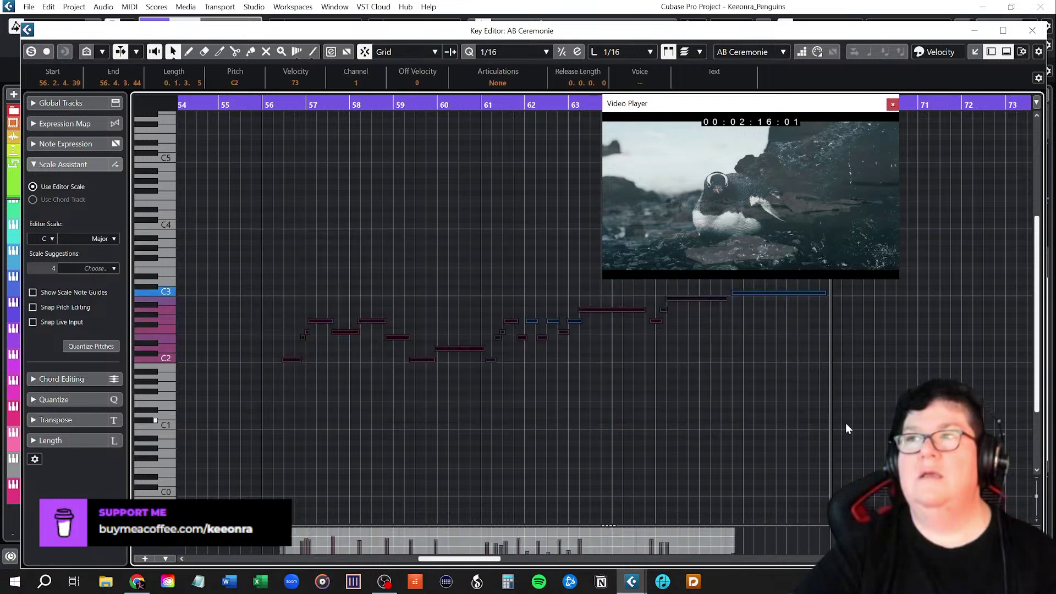
click(1033, 29)
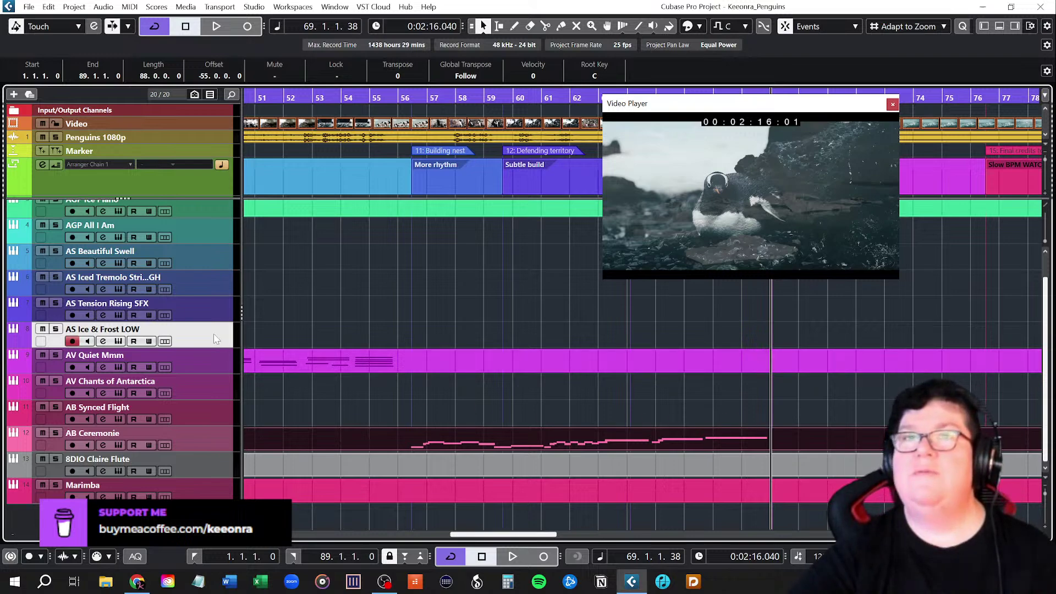
Draw an empty MIDI part on AS Ice & Frost LOW from the start of "Less intense instr" at bar 69 to bar 89.
scroll(709, 403, right, 3)
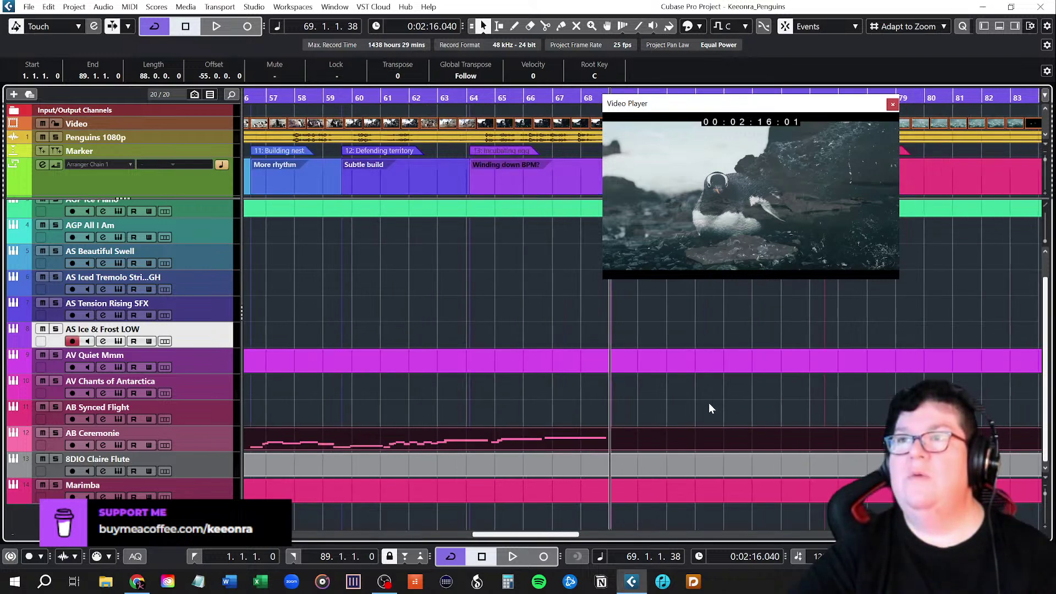
right_click(411, 336)
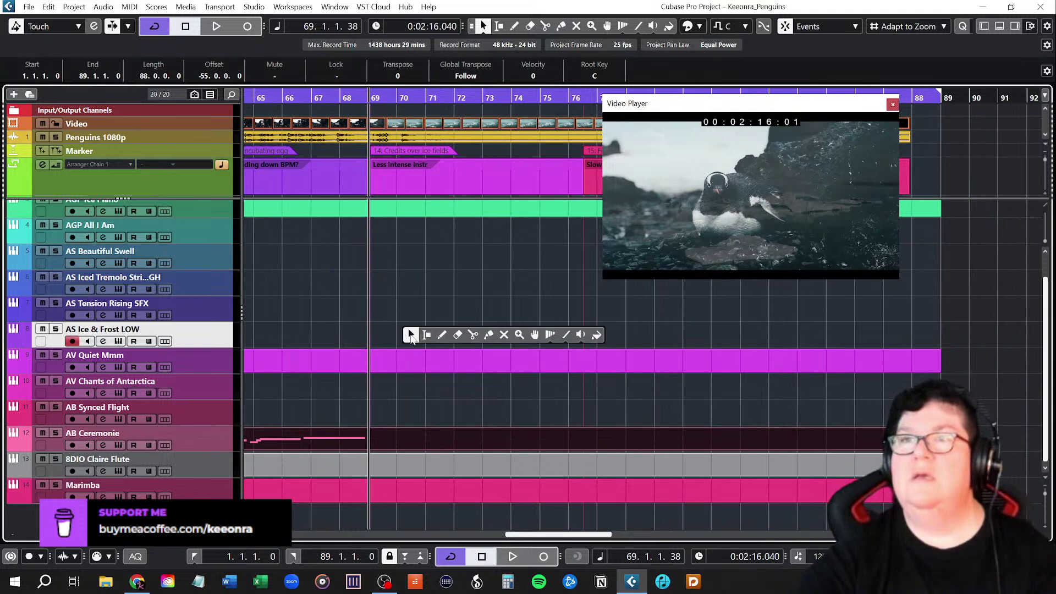
click(442, 334)
drag(374, 330, 942, 330)
key(1)
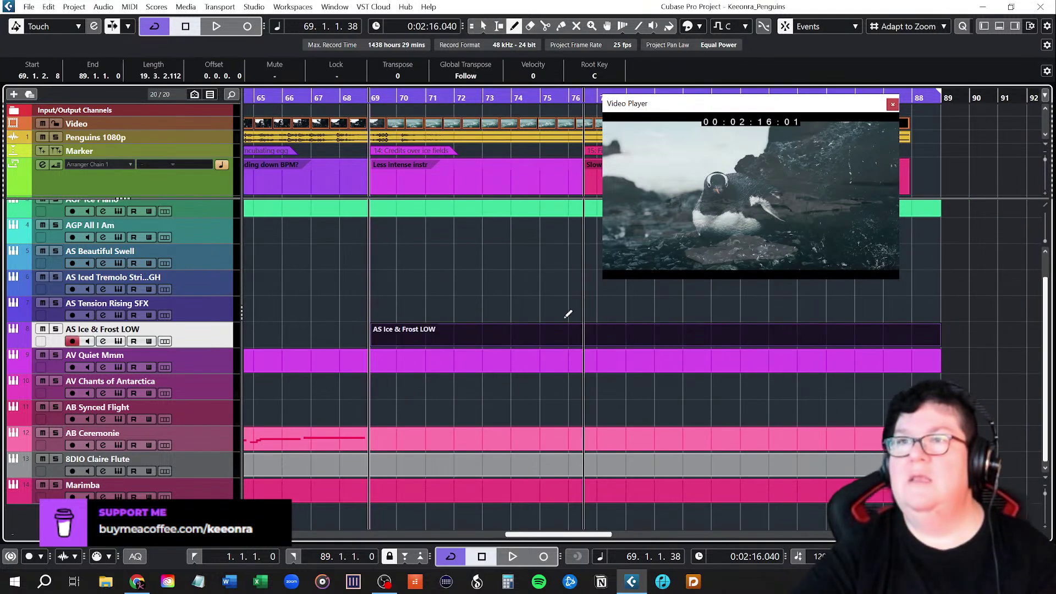
Paste the copied melody into the AS Ice & Frost LOW part at bar 69 in the Key Editor and start playback.
double_click(397, 329)
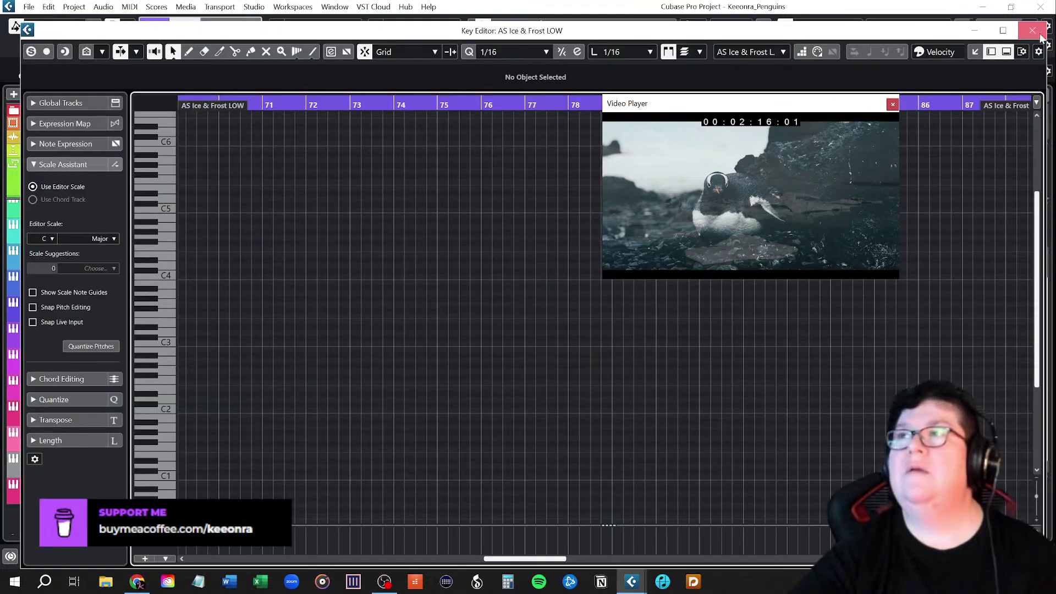
click(1039, 34)
double_click(444, 332)
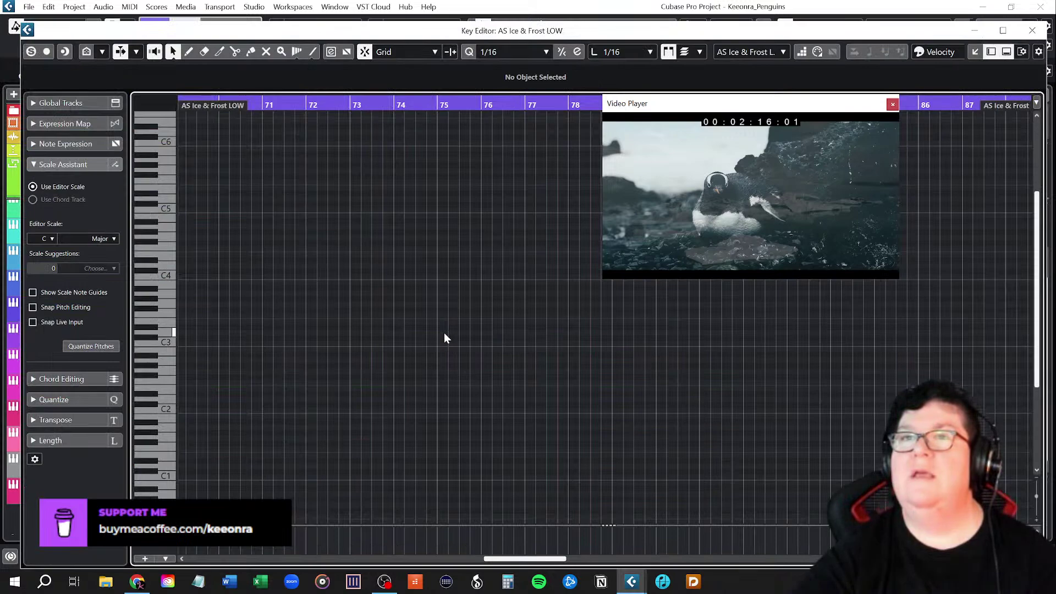
scroll(444, 331, left, 5)
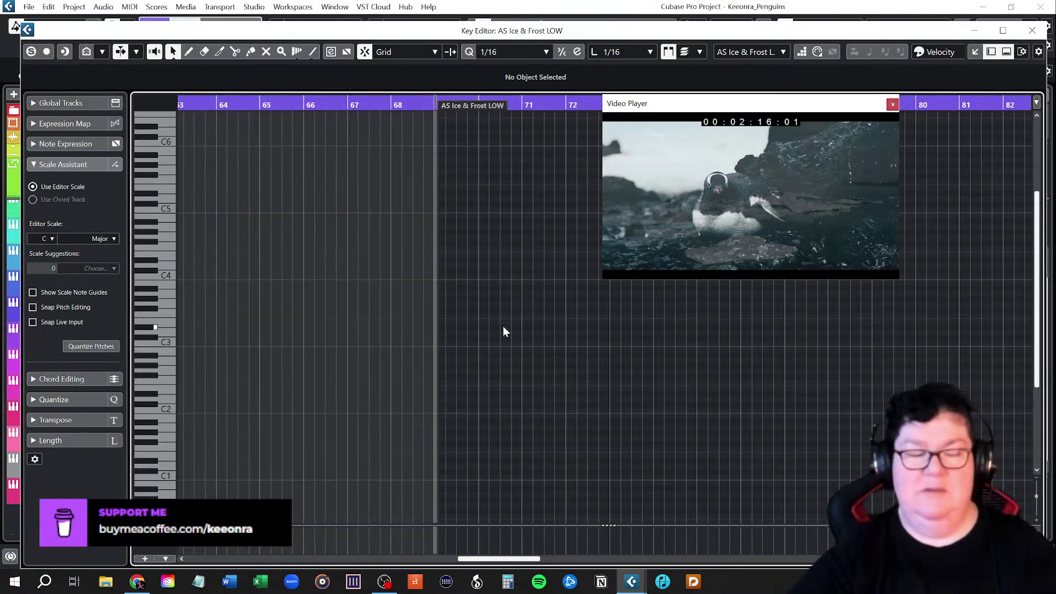
key(space)
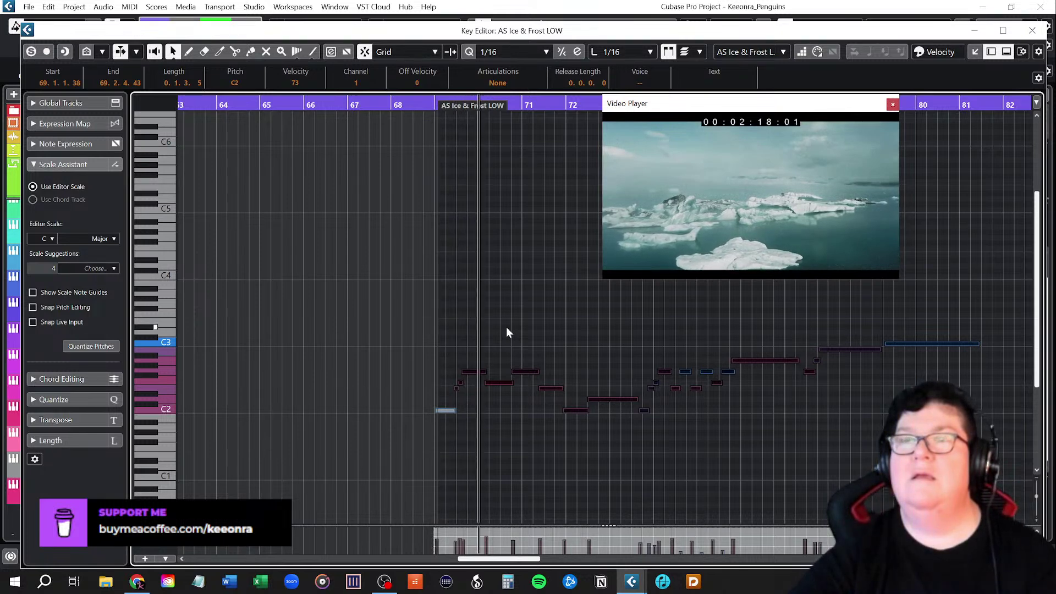
Stop playback, close the Key Editor, and extend the start of the AS Ice & Frost LOW part to slightly before bar 69.
click(496, 312)
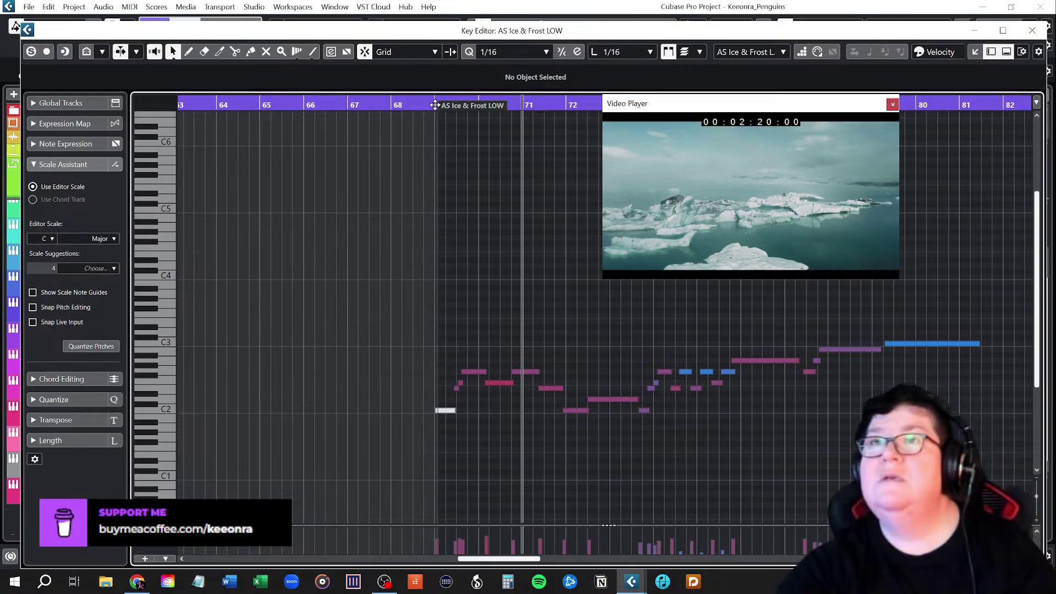
key(space)
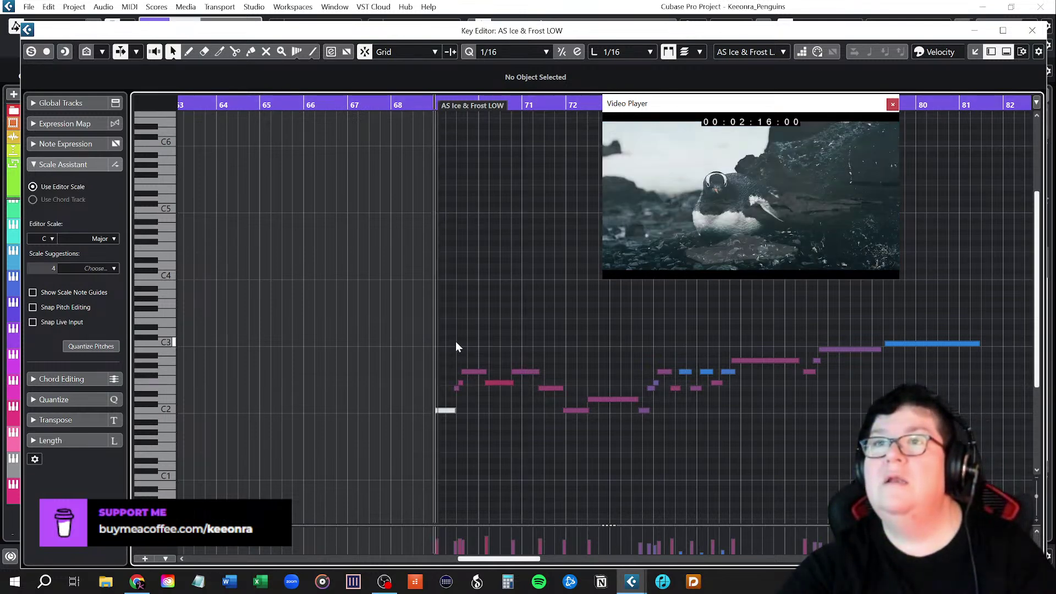
click(1034, 32)
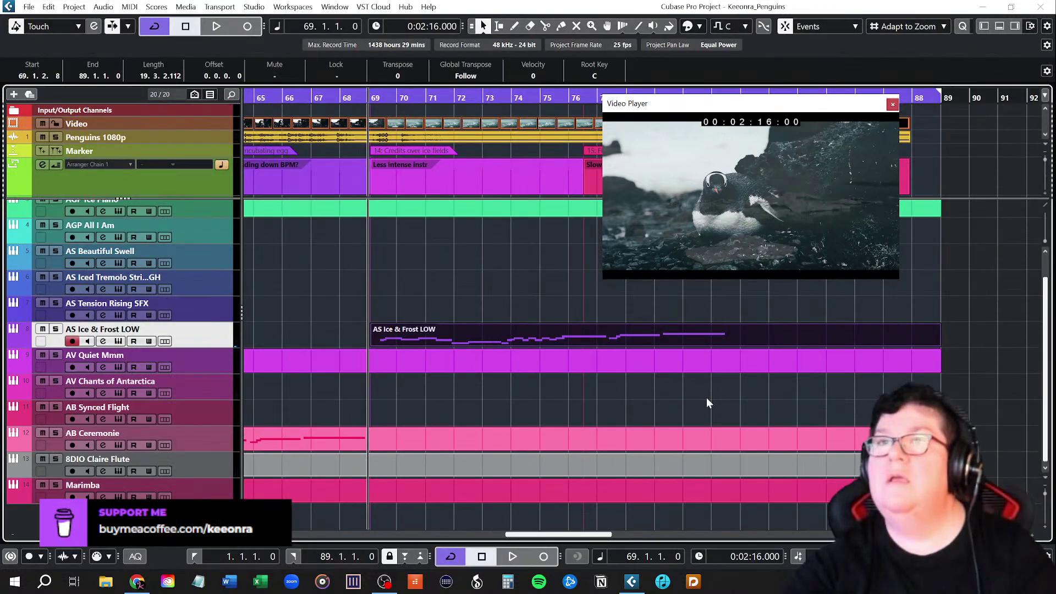
drag(370, 344, 357, 341)
click(366, 279)
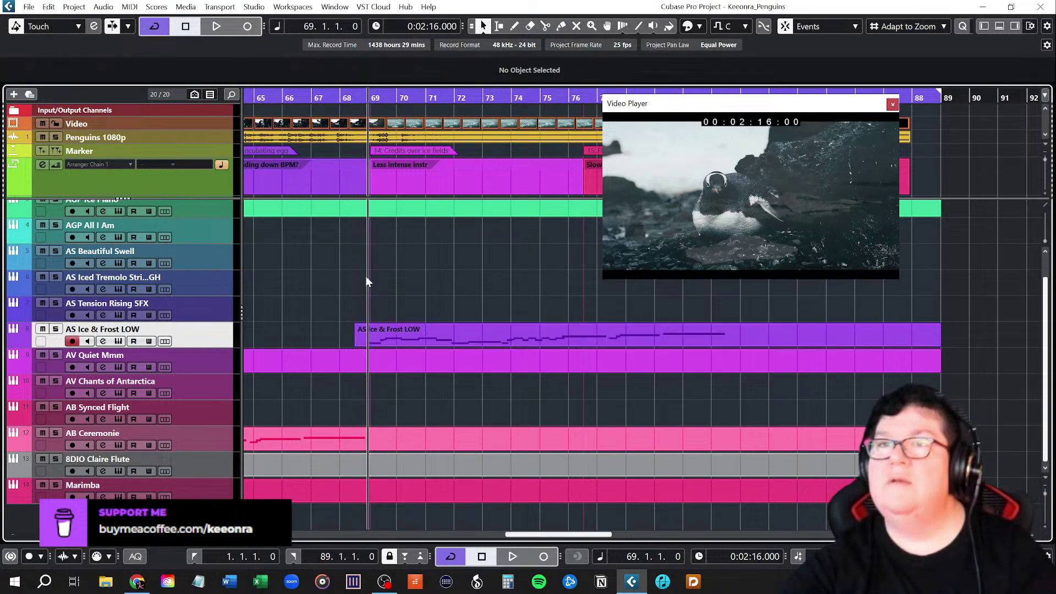
Play back the reused melody from bar 69 to the end of the video, moving the Video Player aside.
key(space)
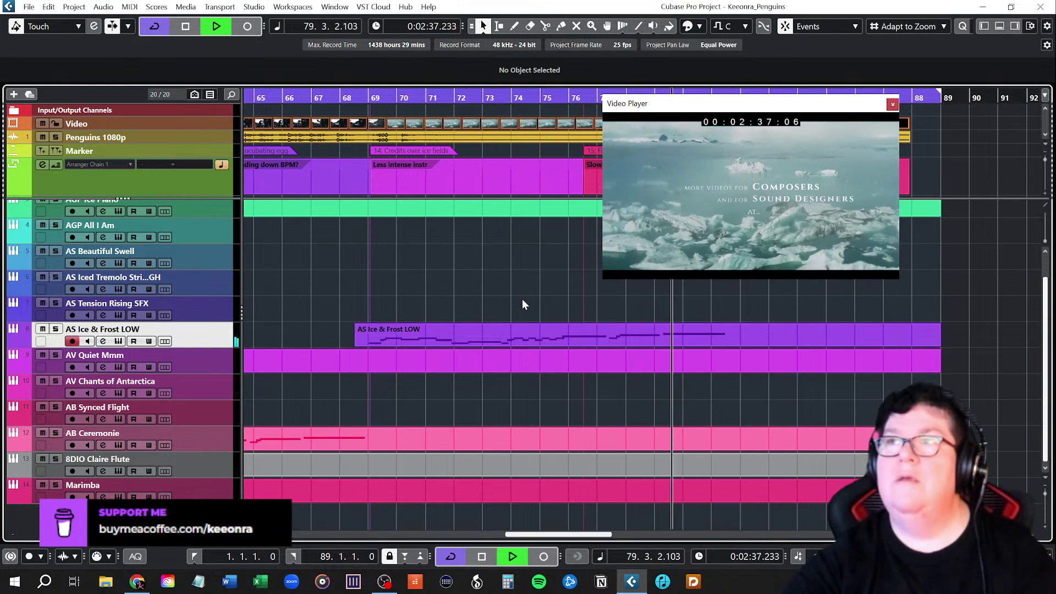
drag(777, 108, 409, 101)
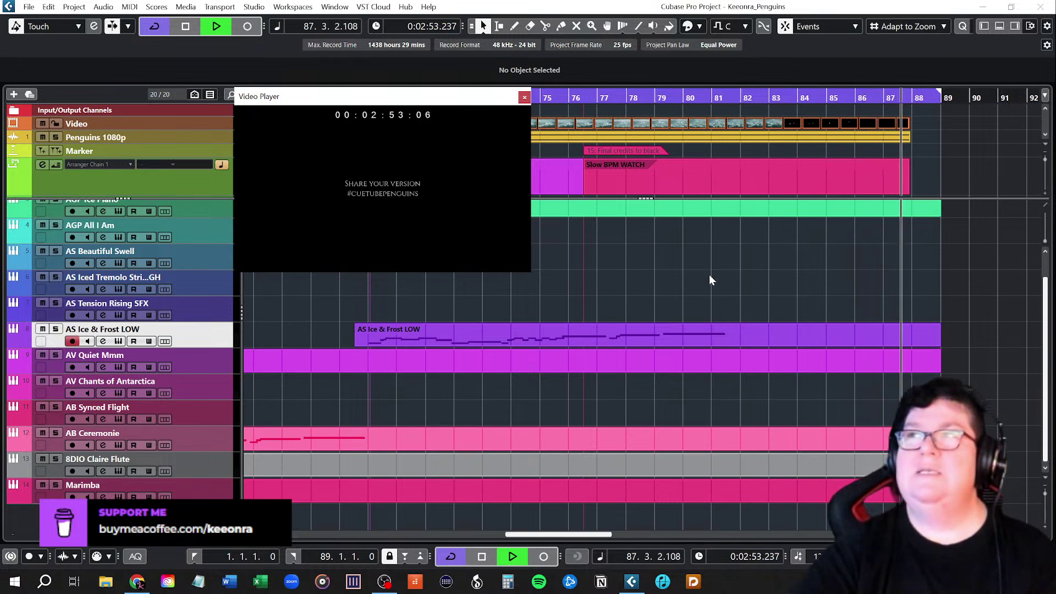
key(space)
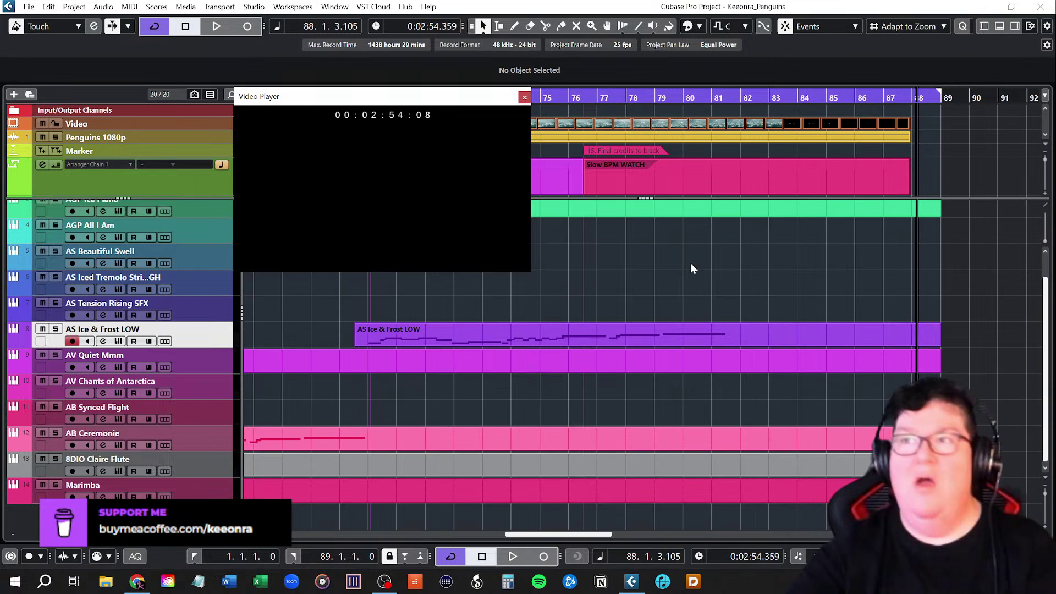
Copy all the 8DIO Claire Flute notes between bars 19 and 25 in the Key Editor and close the editor.
key(shift+f)
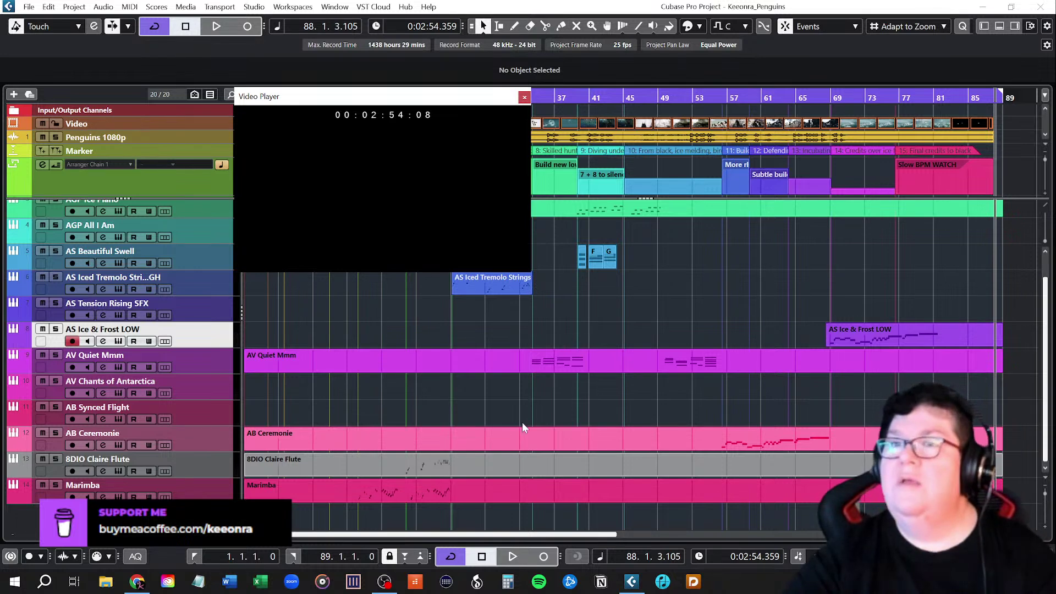
double_click(418, 466)
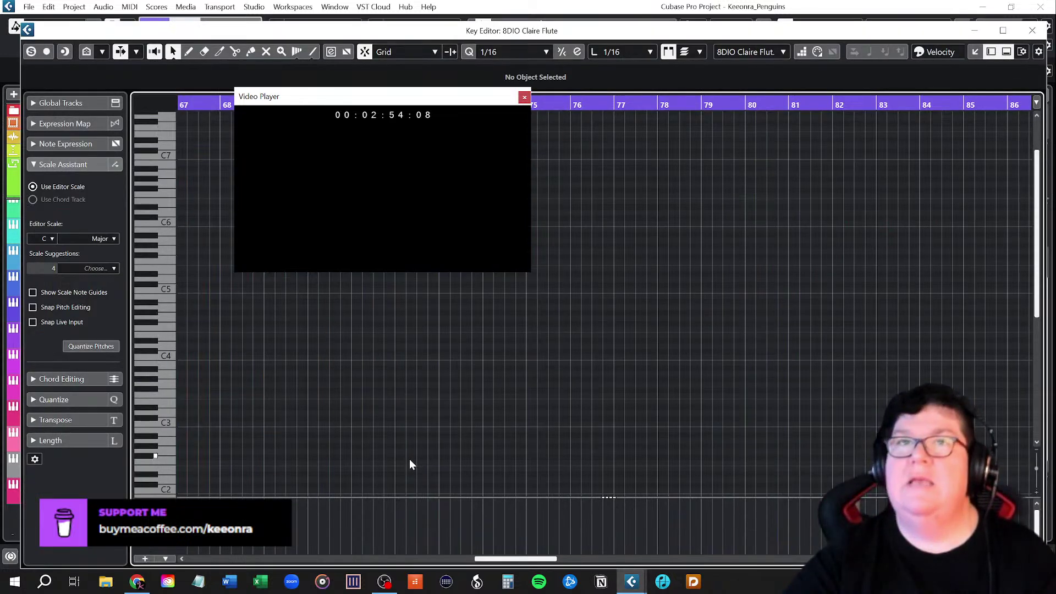
click(1032, 30)
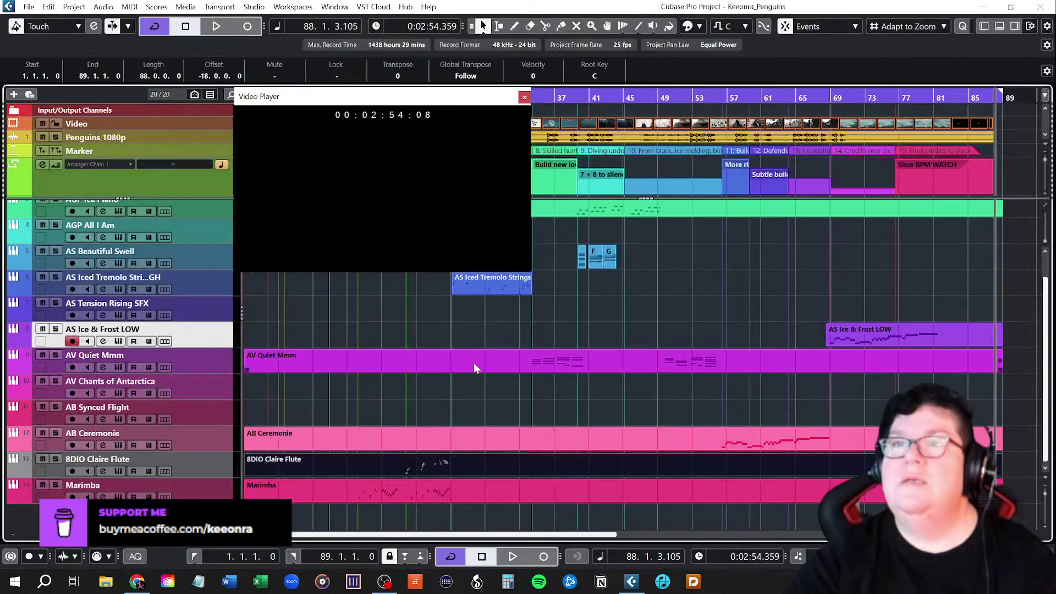
drag(413, 96, 682, 116)
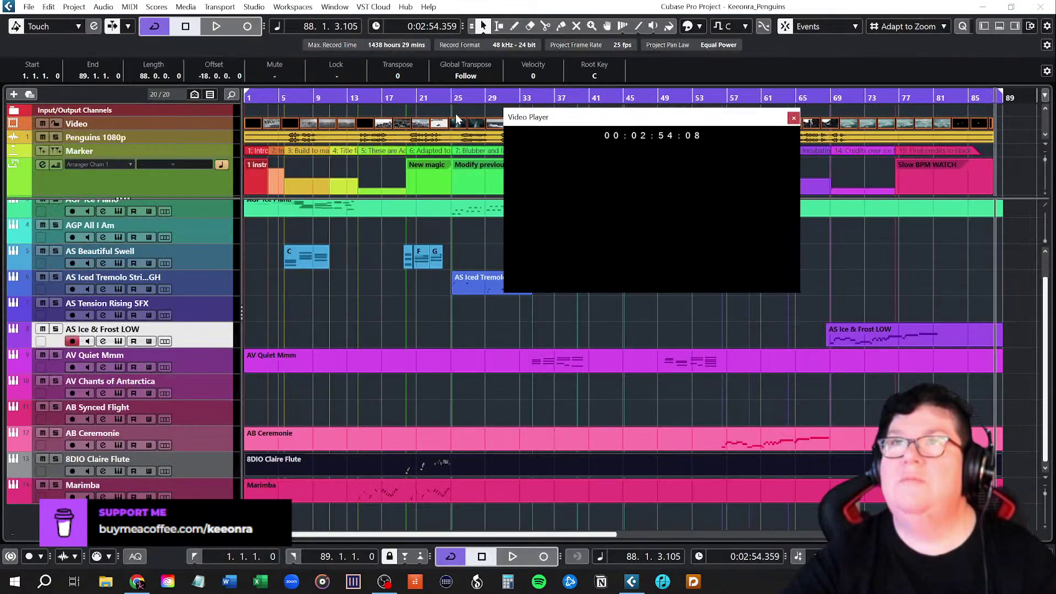
click(390, 98)
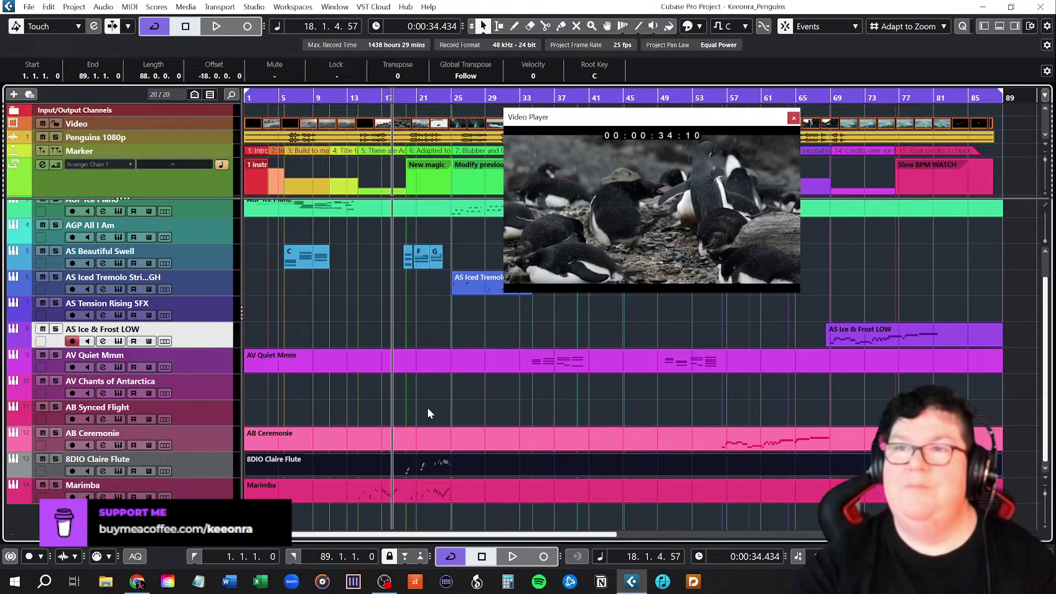
double_click(422, 459)
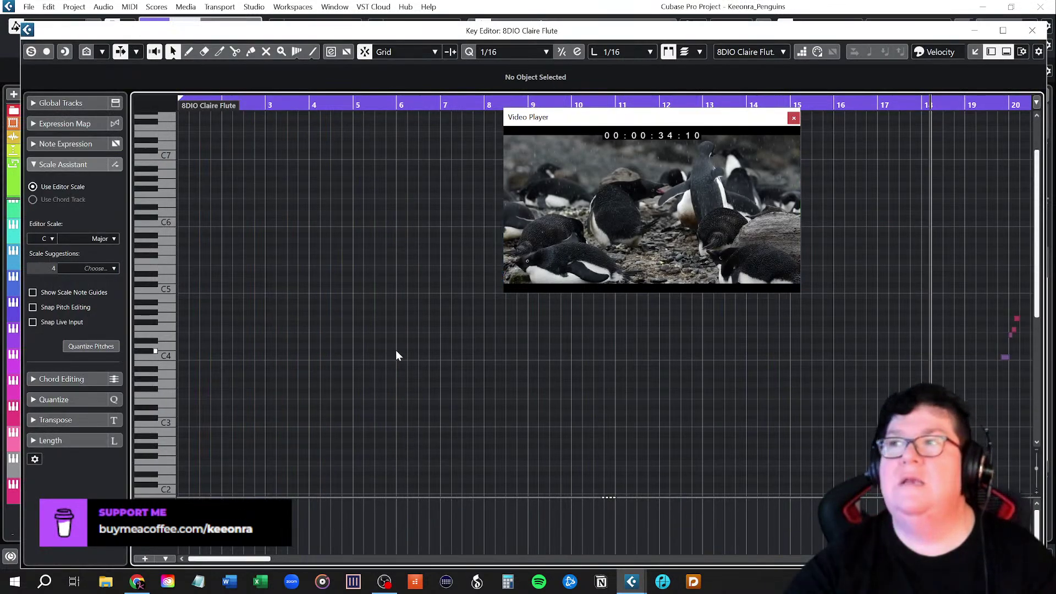
scroll(823, 408, right, 5)
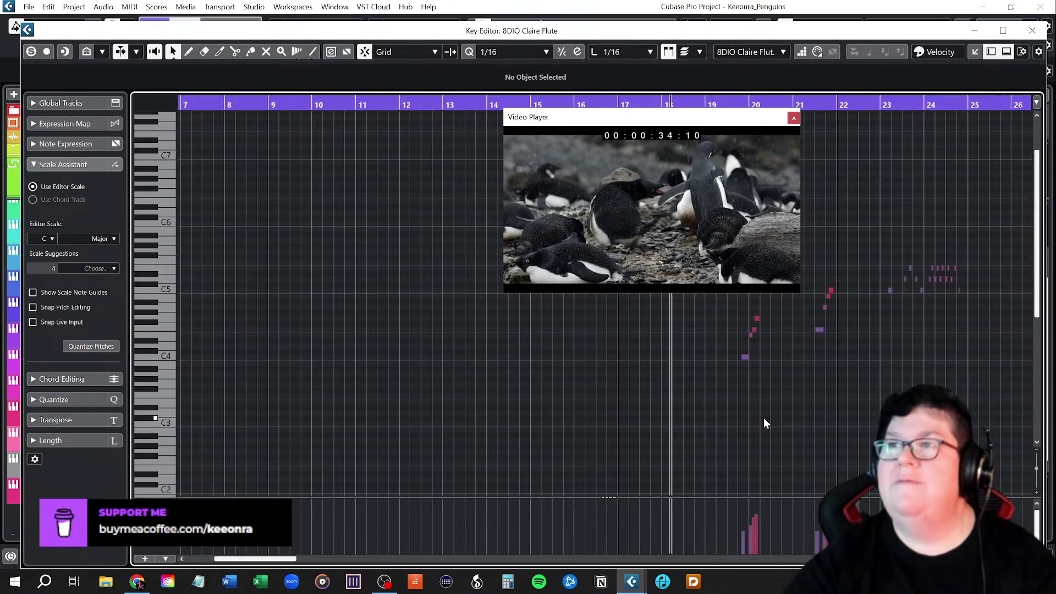
scroll(767, 417, right, 5)
scroll(712, 424, right, 4)
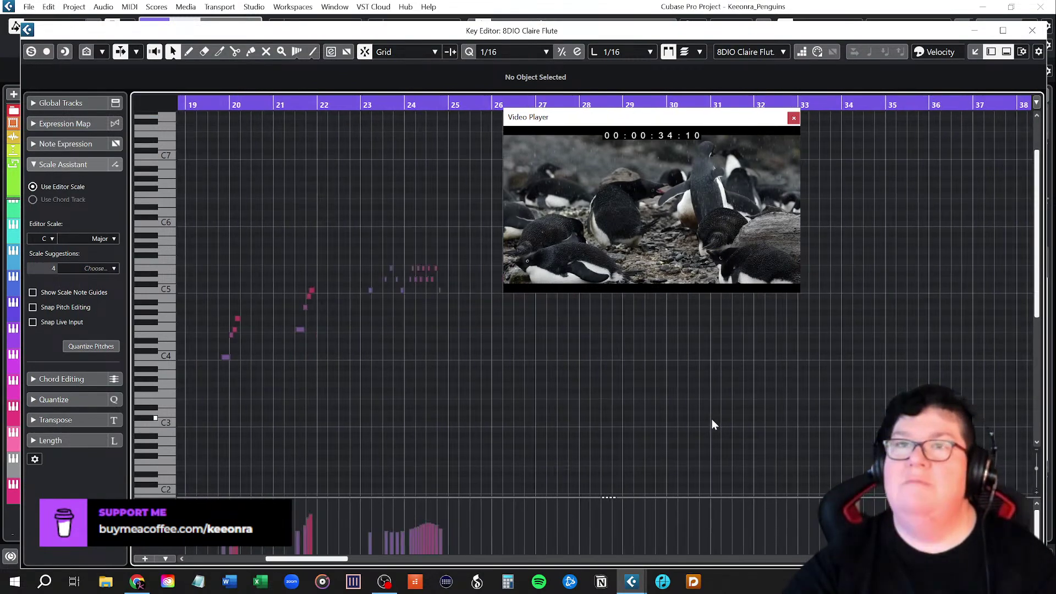
scroll(712, 424, right, 2)
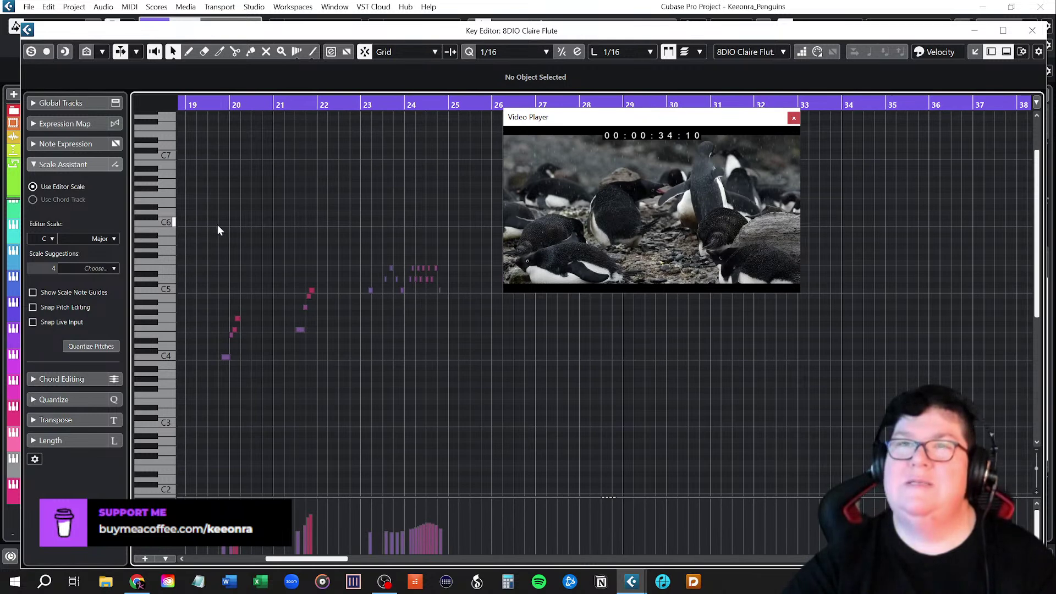
drag(209, 226, 497, 404)
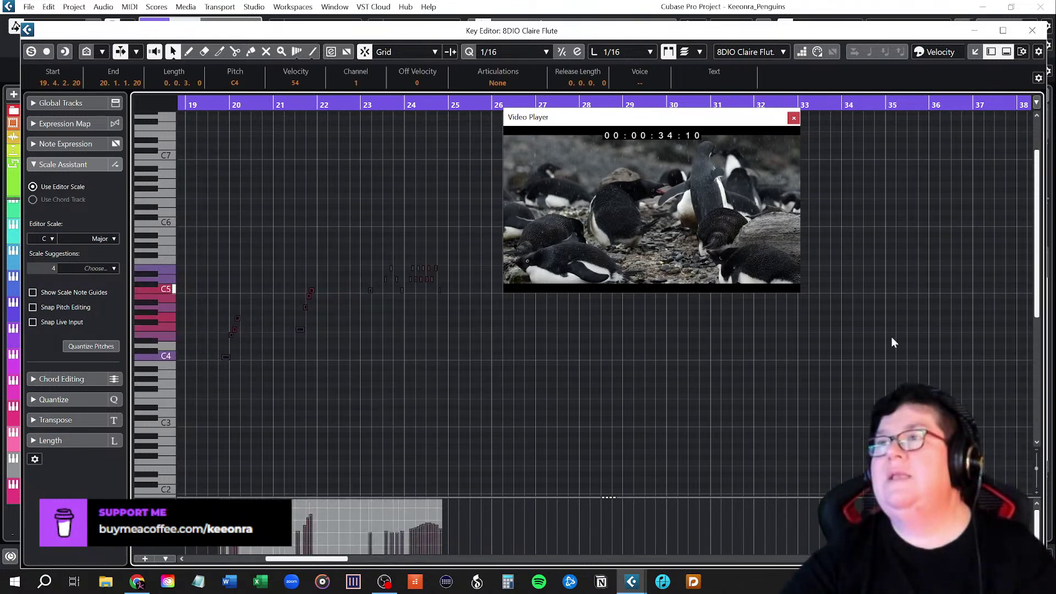
click(1033, 31)
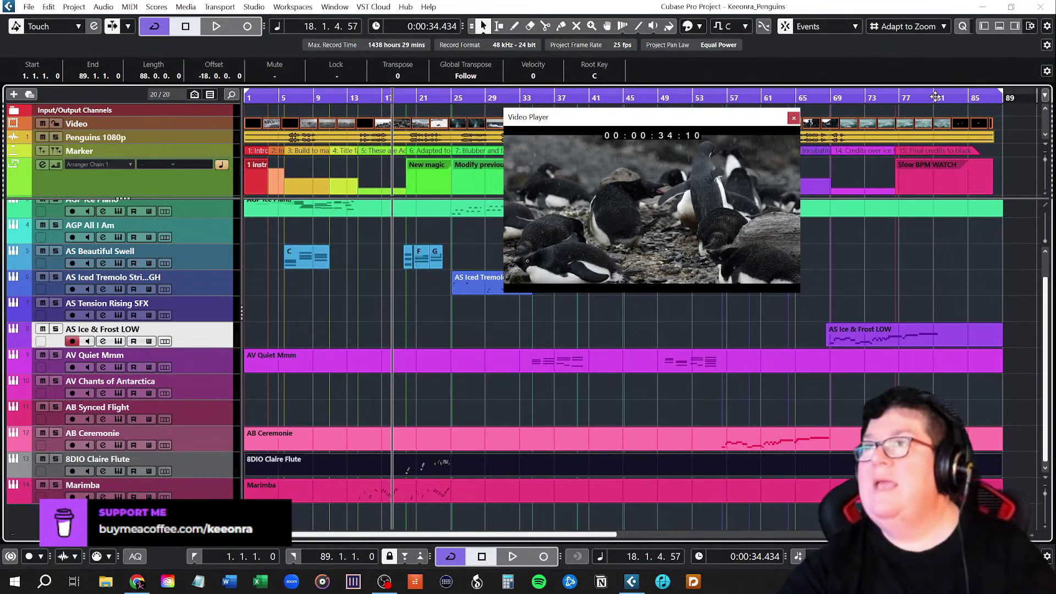
Play back part of the "Slow BPM WATCH" section and place the playhead near bar 81.
click(900, 99)
key(space)
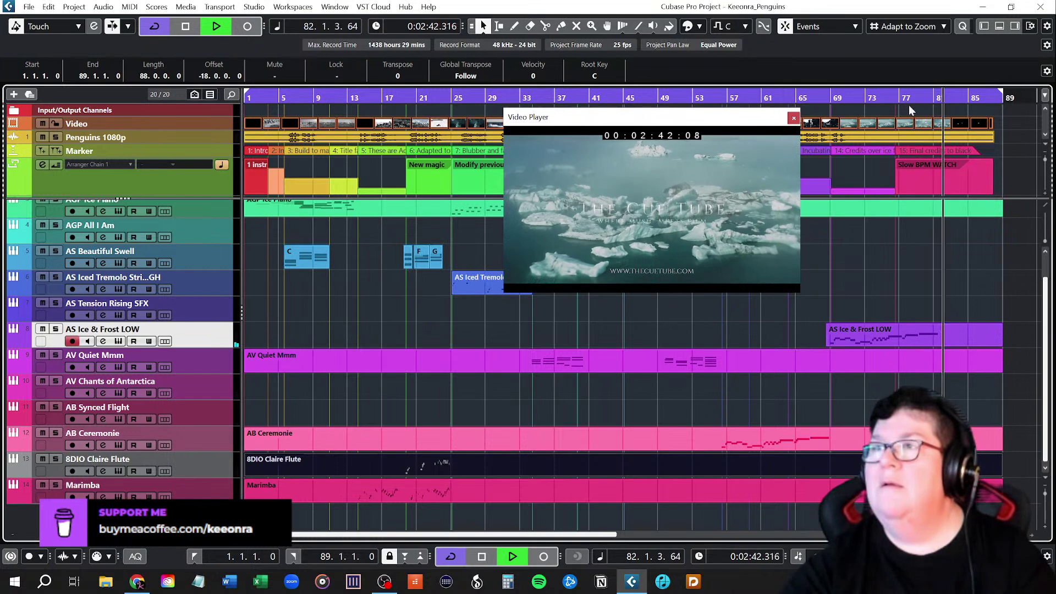
click(962, 331)
key(space)
click(963, 308)
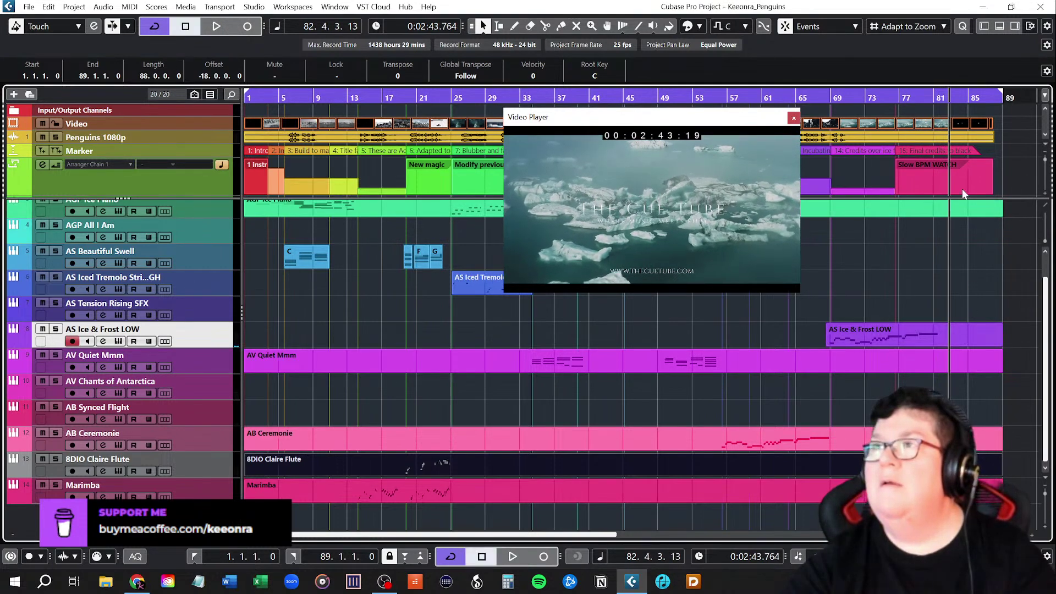
click(930, 95)
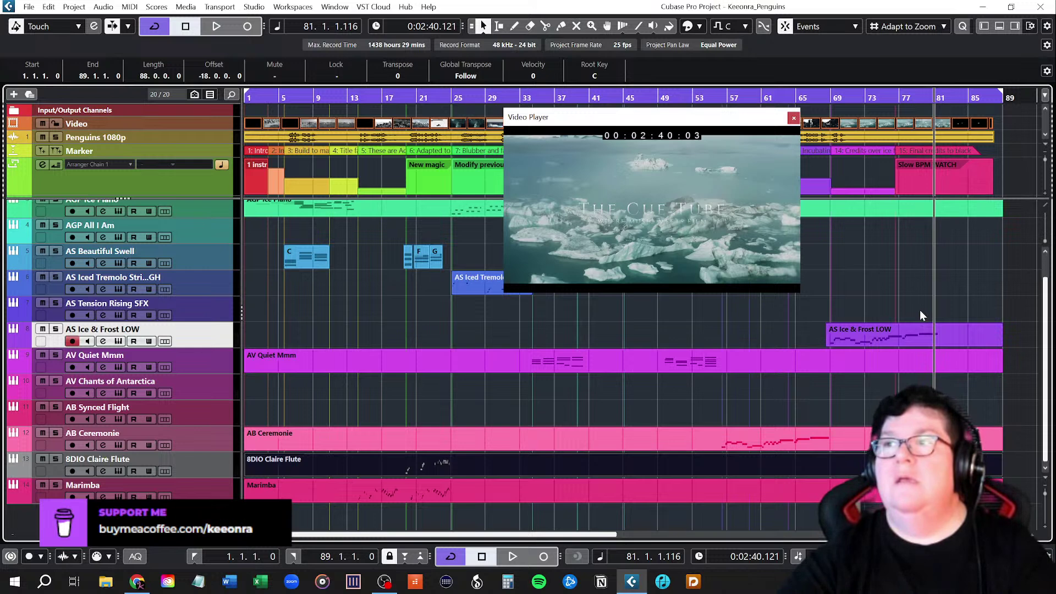
Paste the copied flute notes into the 8DIO Claire Flute part at bar 81 and play them back from there.
click(924, 438)
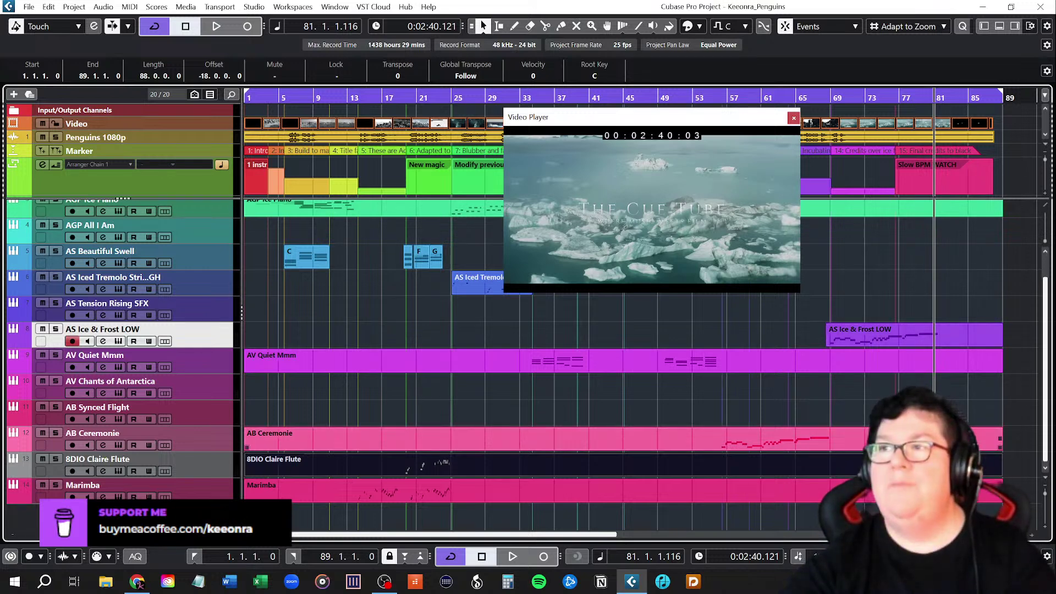
click(924, 439)
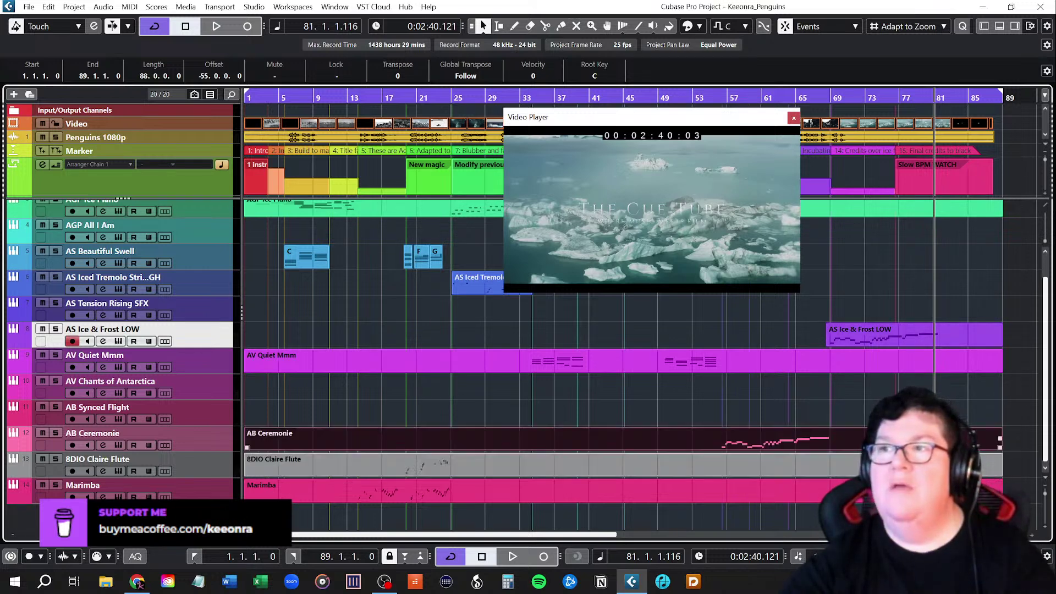
double_click(924, 465)
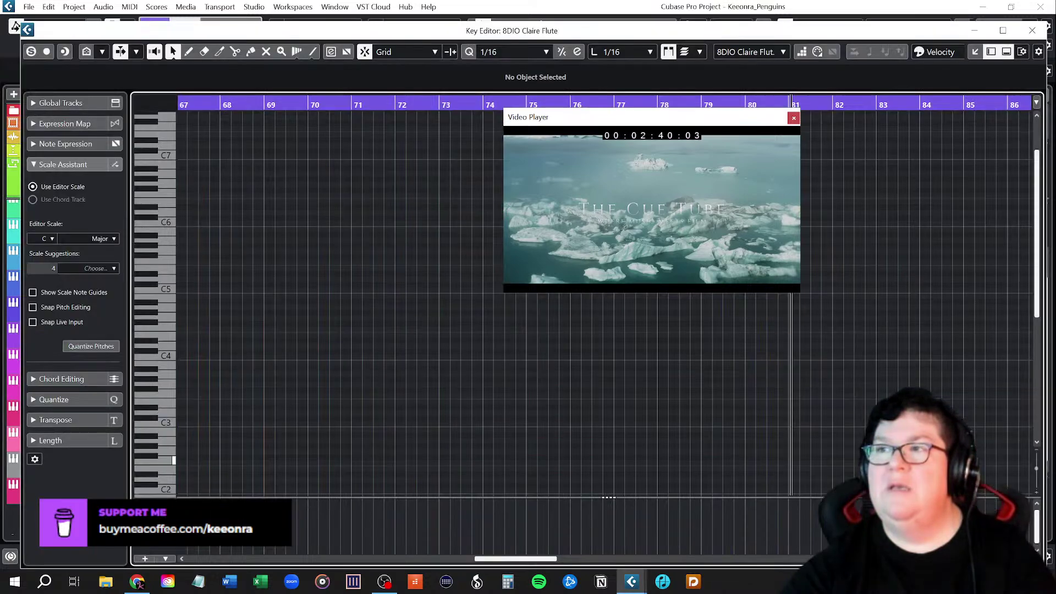
drag(709, 120, 415, 78)
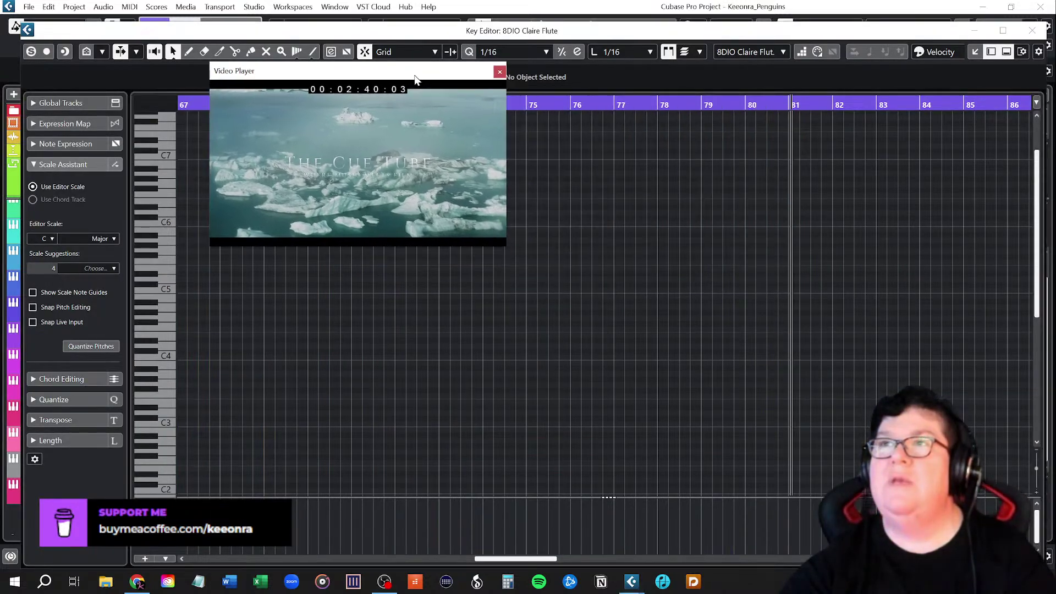
scroll(874, 344, up, 5)
click(588, 104)
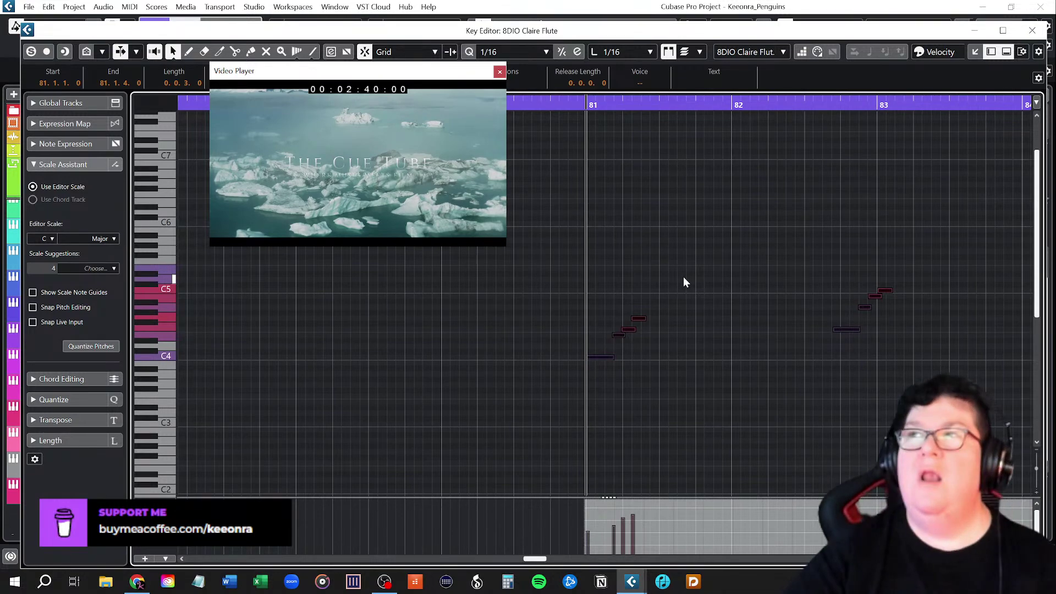
click(1031, 30)
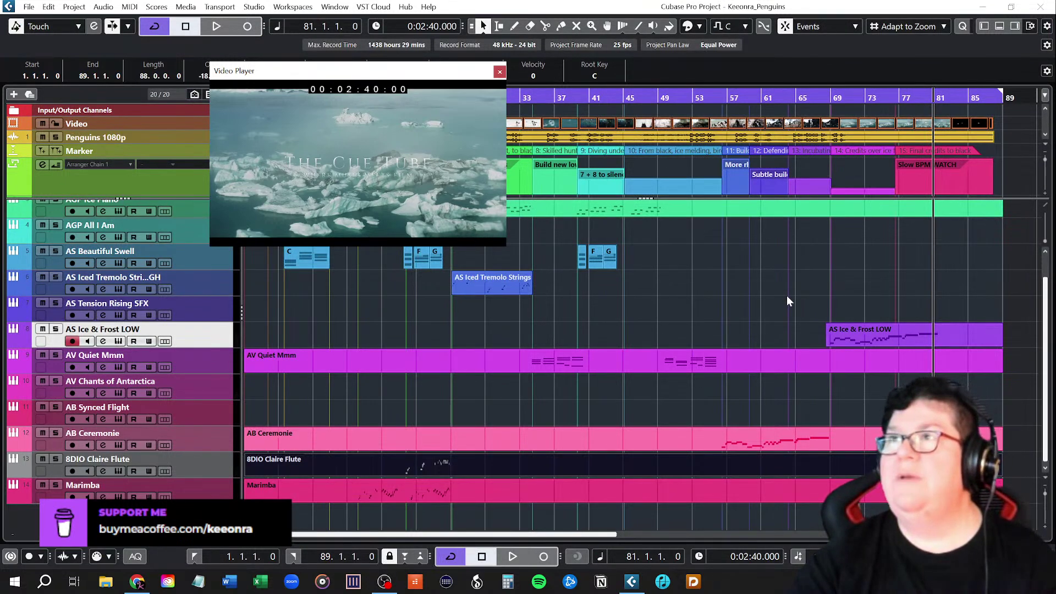
key(space)
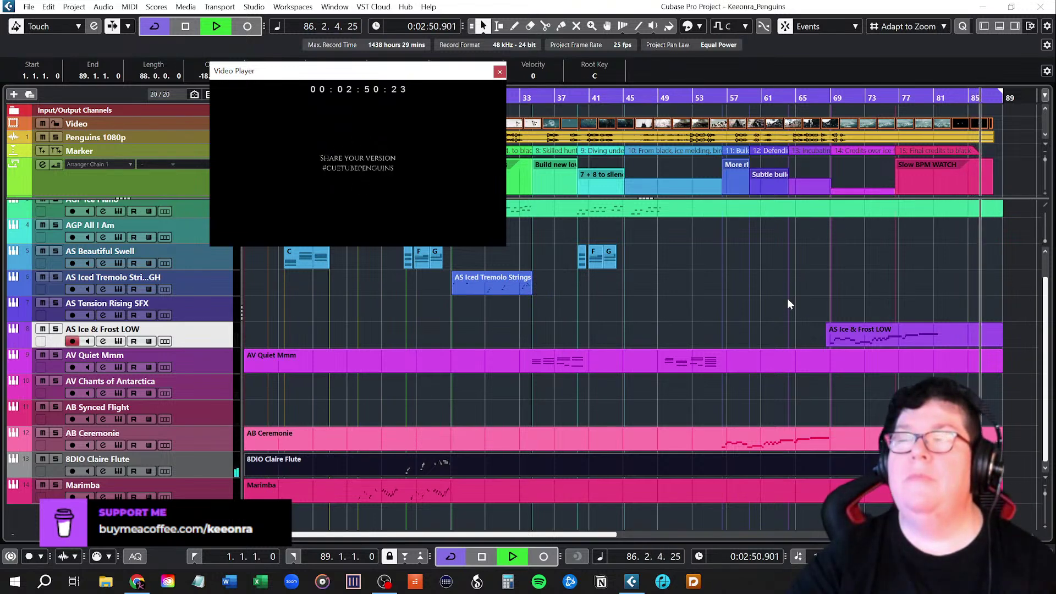
key(space)
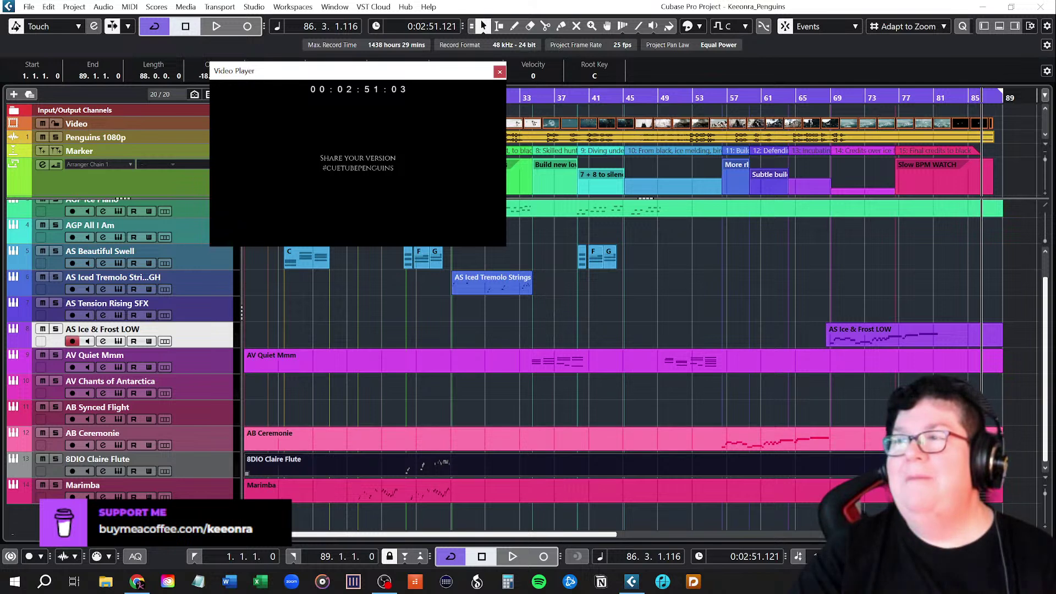
Lengthen the four rising flute notes F4, A4, B4 and C5 around bar 83, and shift the upper three to start around 83.3.
key(ctrl+e)
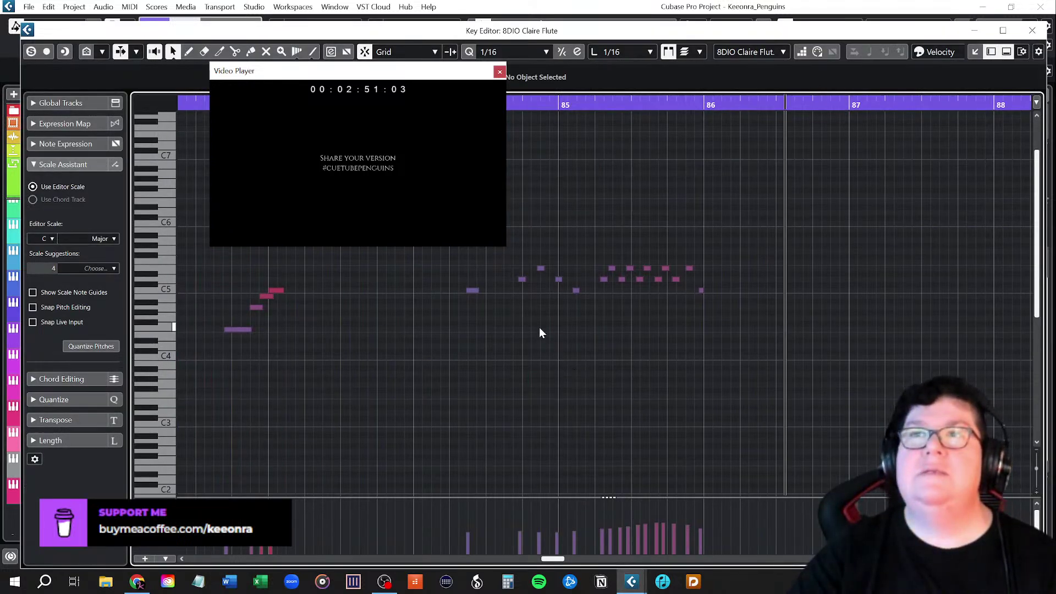
scroll(542, 345, up, 2)
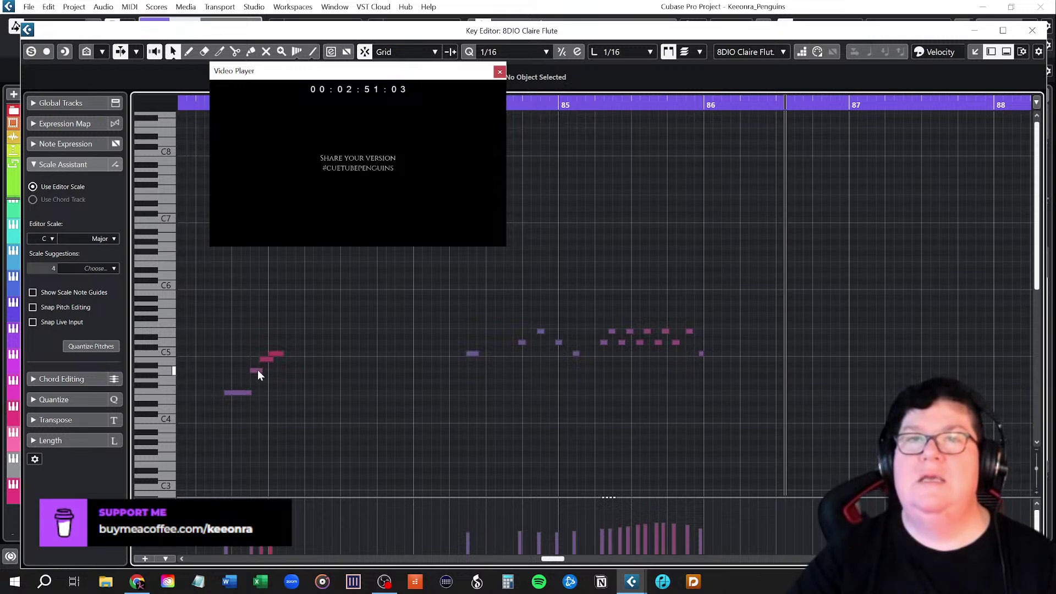
drag(223, 328, 323, 399)
drag(282, 353, 438, 357)
click(396, 371)
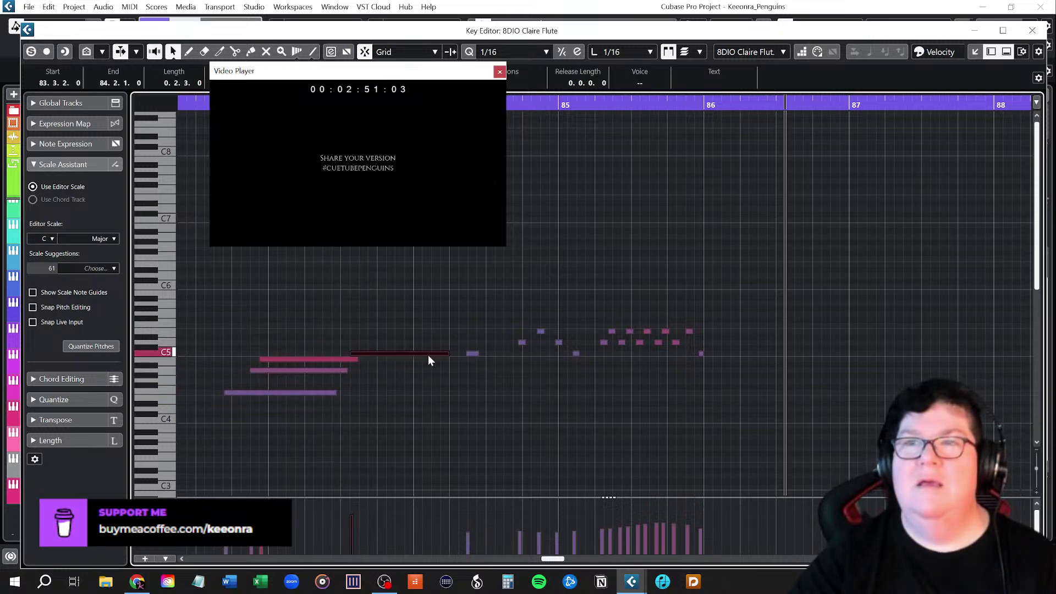
drag(342, 361, 424, 374)
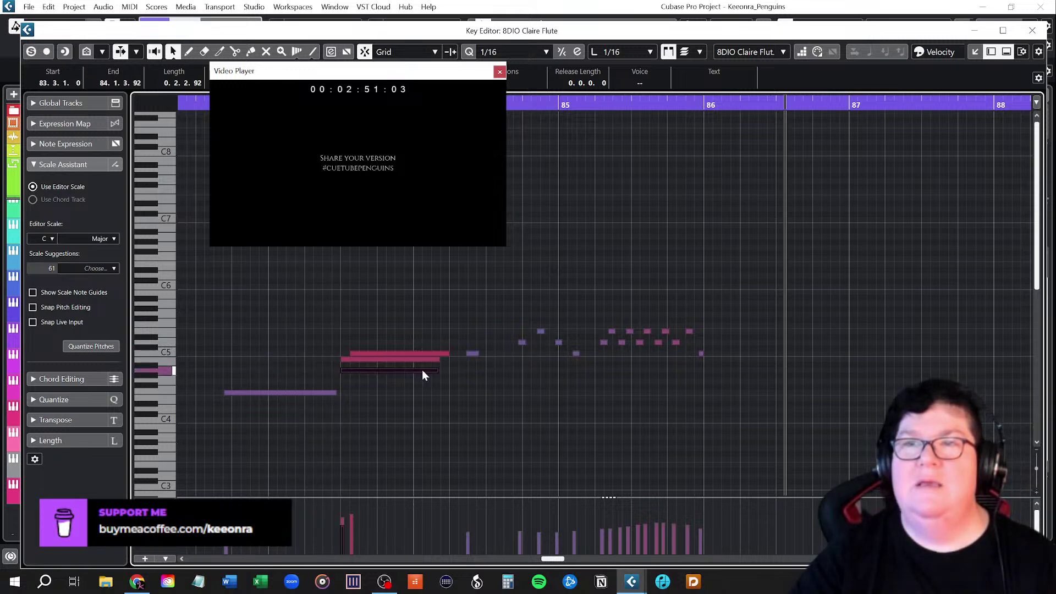
Transpose the short flute notes of bars 84 to 86 up an octave, and move B4 and C5 end to end, starting C5 at 84.4.3.
drag(469, 295, 736, 421)
key(shift+Up)
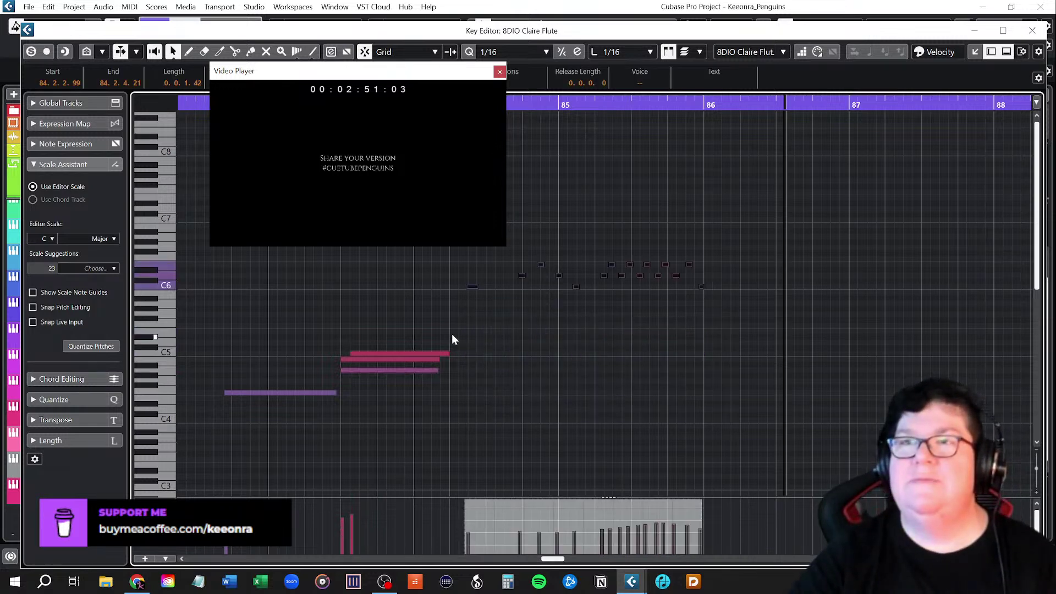
drag(427, 334, 619, 355)
click(508, 342)
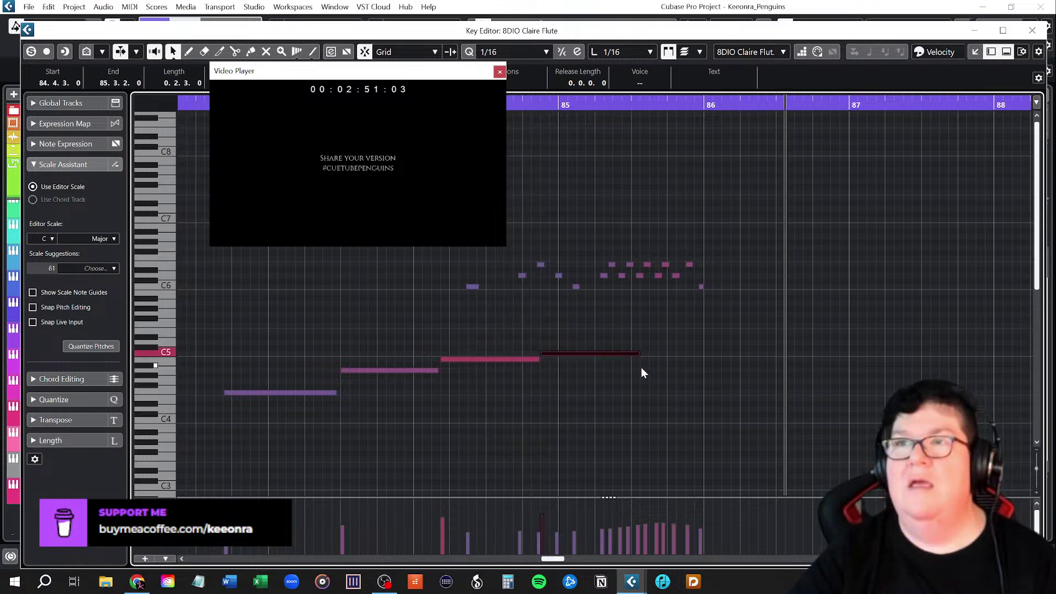
Move the five short notes of bar 84 down an octave after the long C5, delete the first, and lengthen D5 and E5 end to end.
click(473, 286)
click(523, 276)
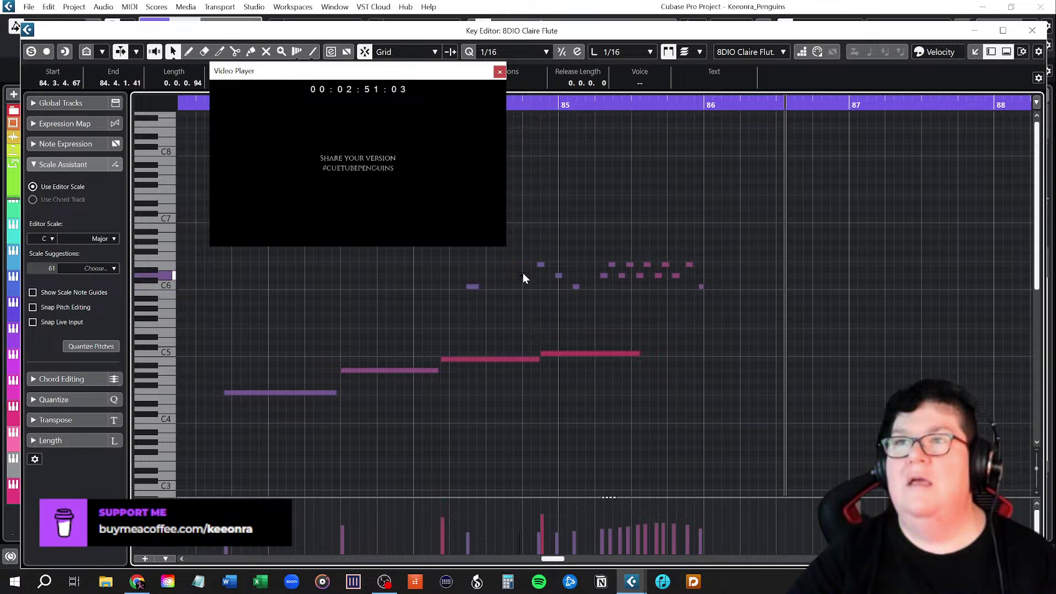
drag(471, 259, 582, 308)
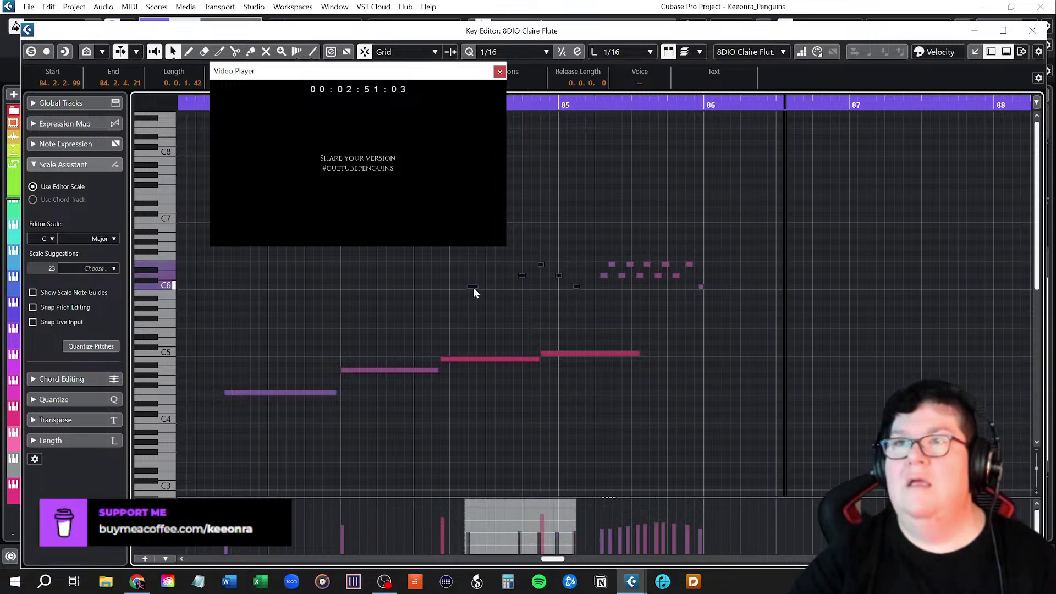
drag(473, 287, 659, 357)
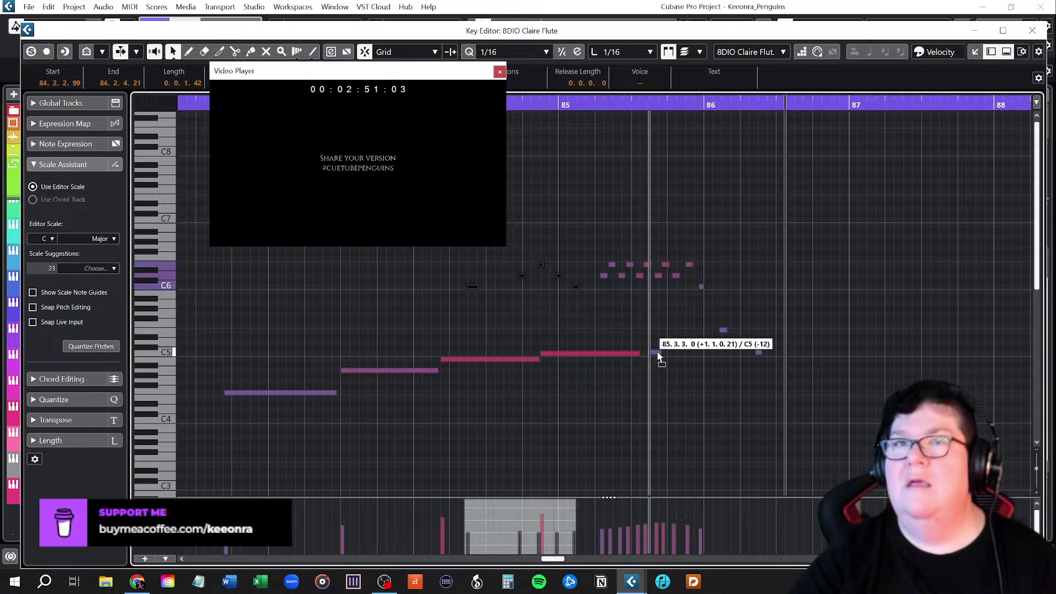
mouse_move(657, 350)
mouse_down()
mouse_move(669, 360)
mouse_move(688, 341)
mouse_move(648, 342)
mouse_move(721, 331)
mouse_up()
key(Delete)
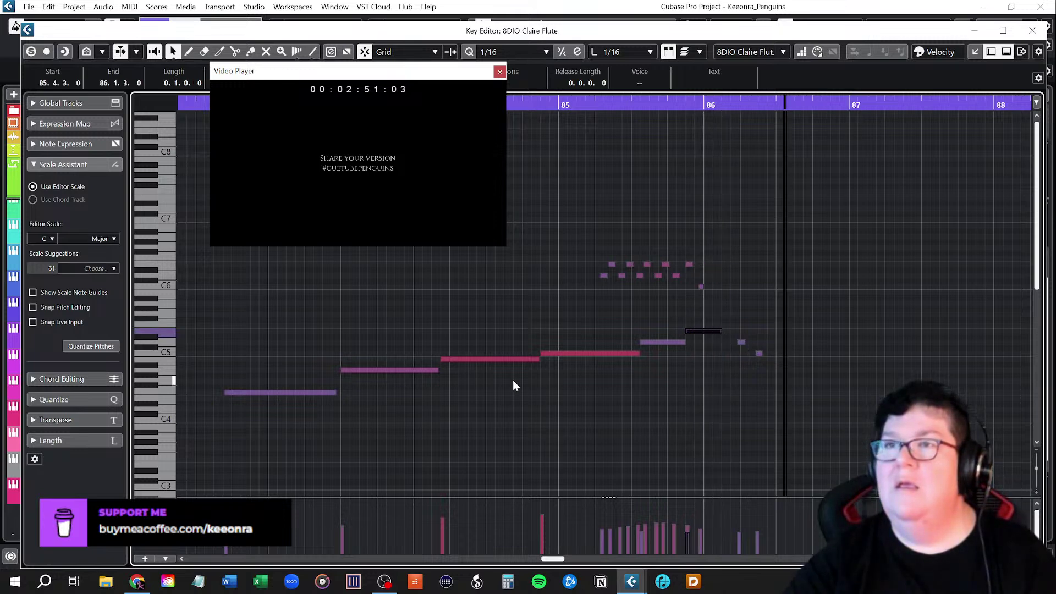
Try shortening the four rising flute notes and moving A4 earlier against F4, and undo both changes.
drag(308, 325, 600, 434)
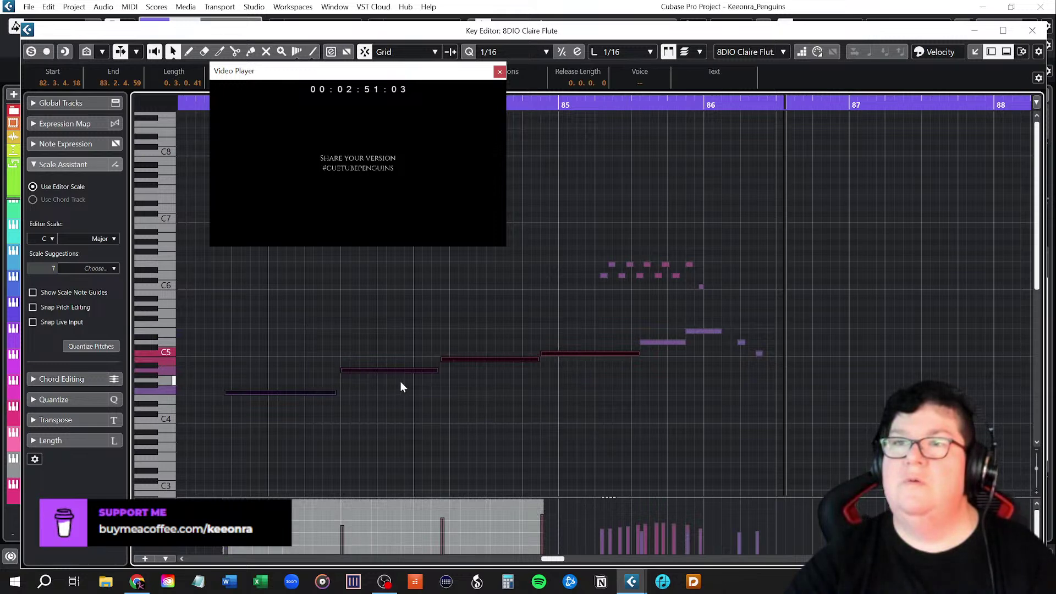
drag(336, 393, 306, 394)
click(361, 402)
drag(358, 370, 324, 369)
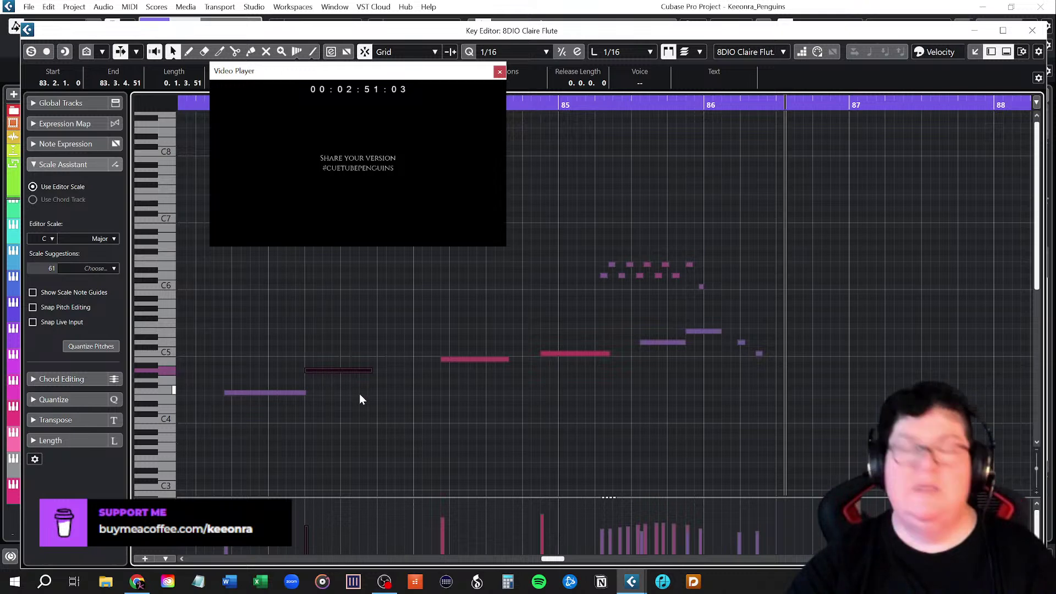
key(ctrl+z)
key(ctrl+z)
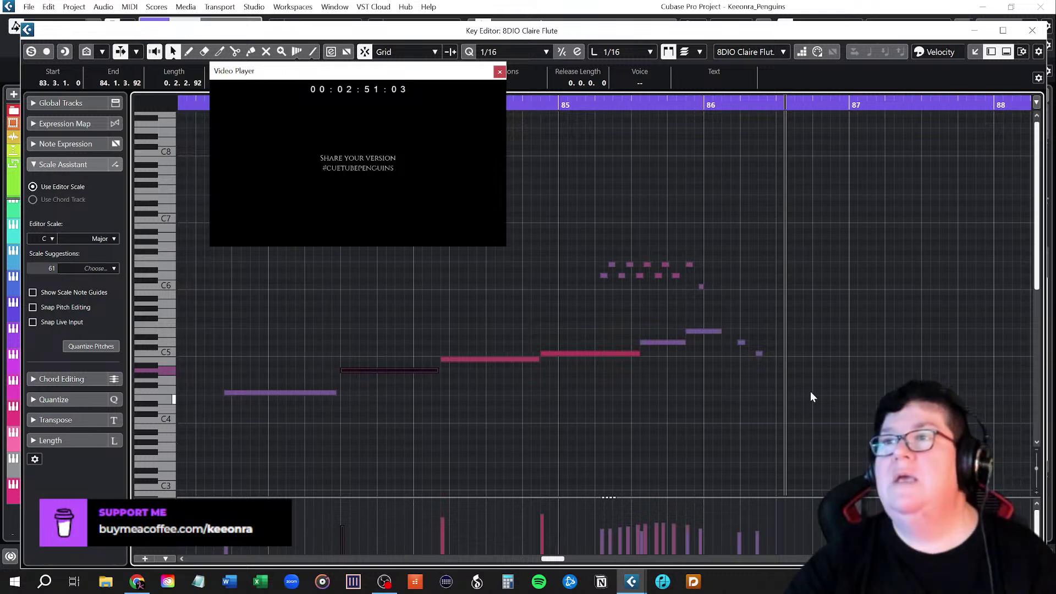
Play back the end of the flute phrase, and reposition the Video Player so the notes of bars 84 to 87 are clear.
key(space)
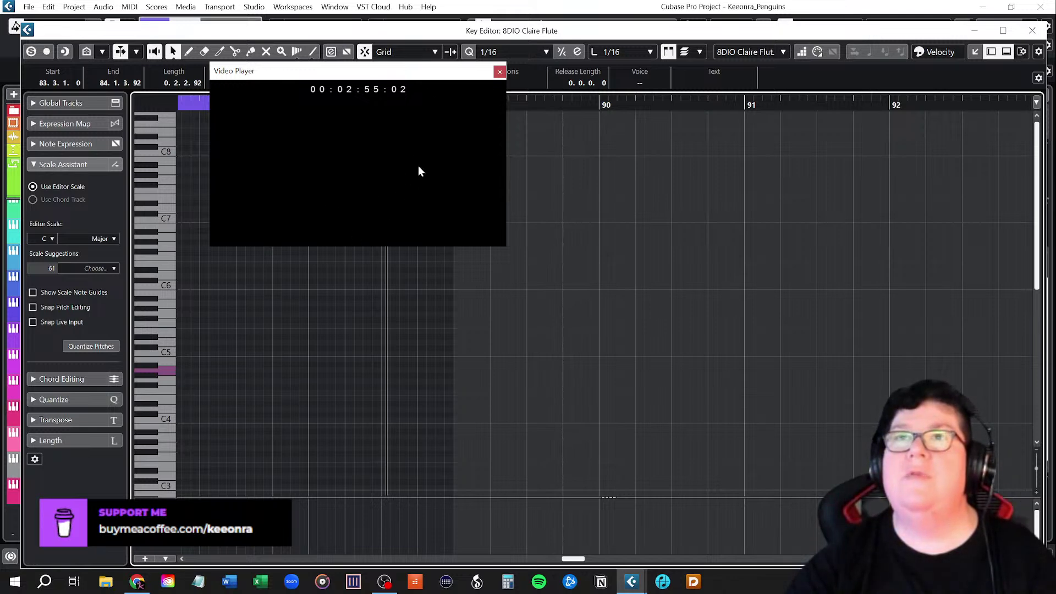
drag(419, 77, 799, 160)
click(218, 105)
drag(572, 558, 561, 561)
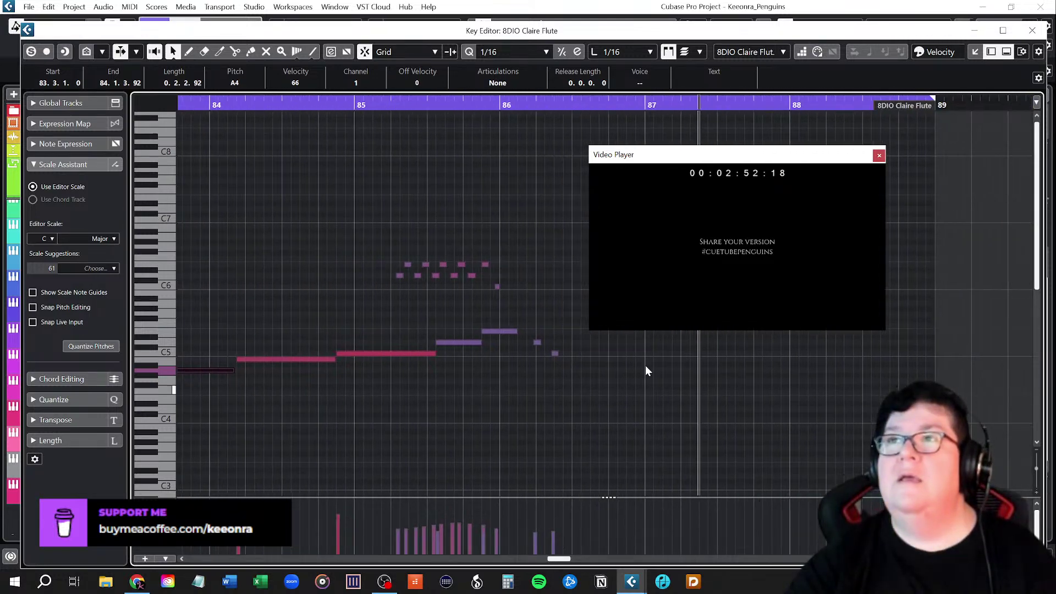
drag(822, 161, 409, 61)
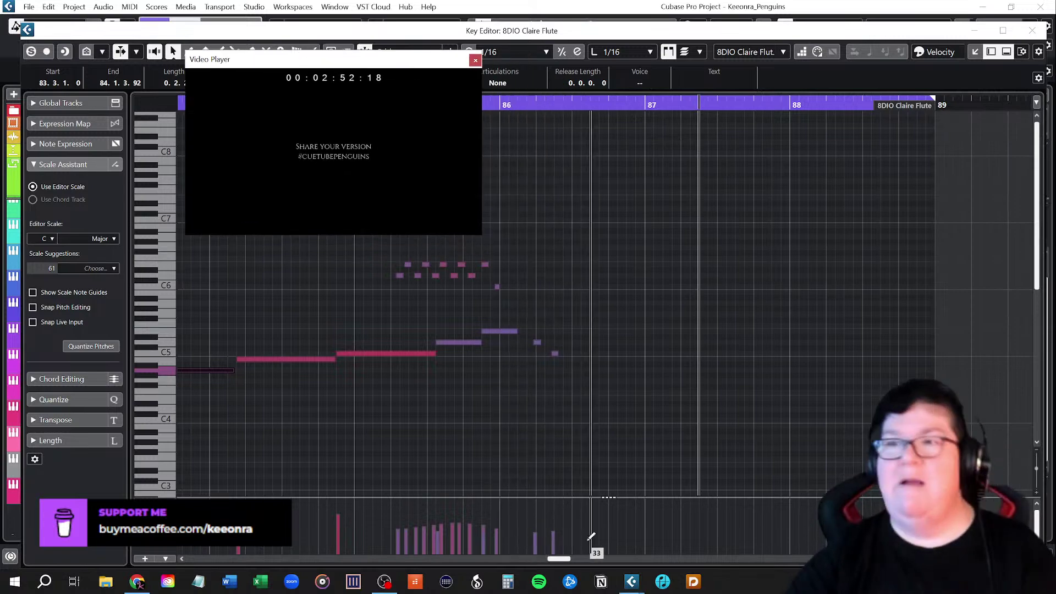
mouse_move(570, 559)
mouse_down()
mouse_move(548, 560)
mouse_move(560, 559)
mouse_up()
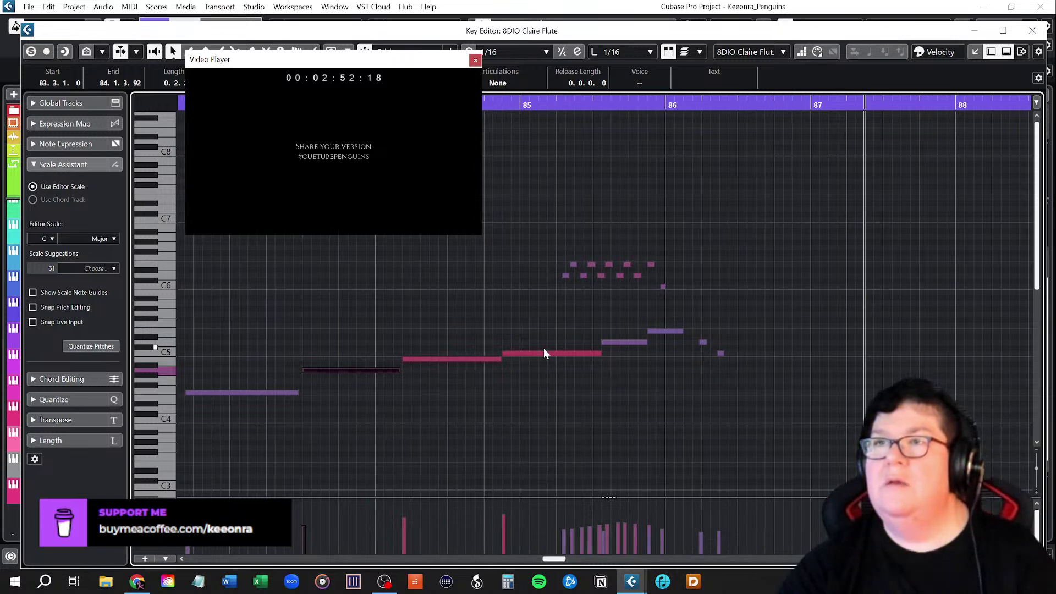
Lengthen the closing D5 and C5 end to end up to 87.2.2, and delete the leftover short notes above C6 around bar 85.
click(699, 341)
drag(700, 343, 856, 351)
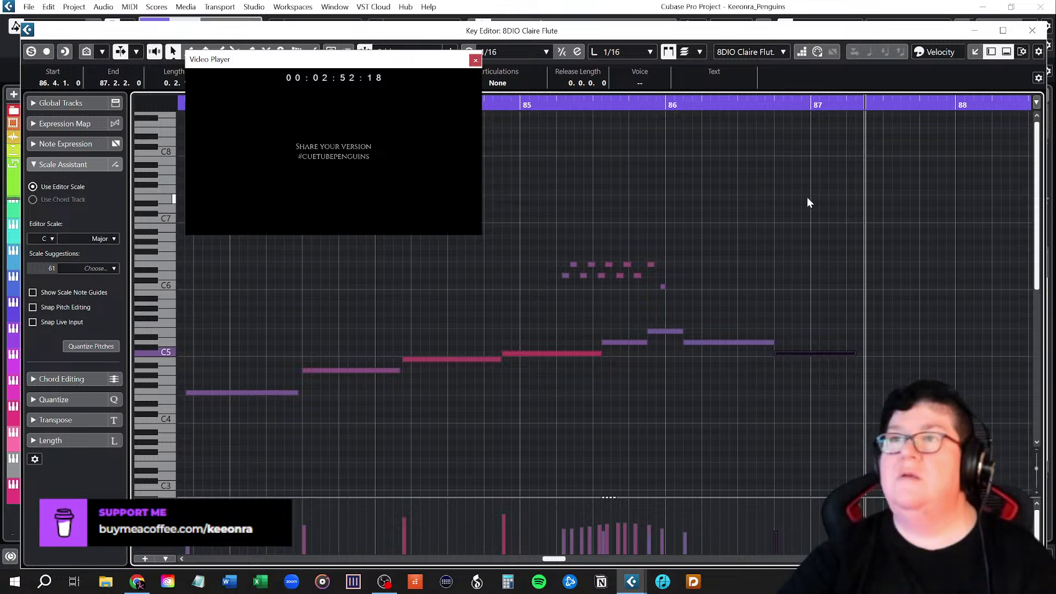
drag(550, 235, 686, 297)
key(Delete)
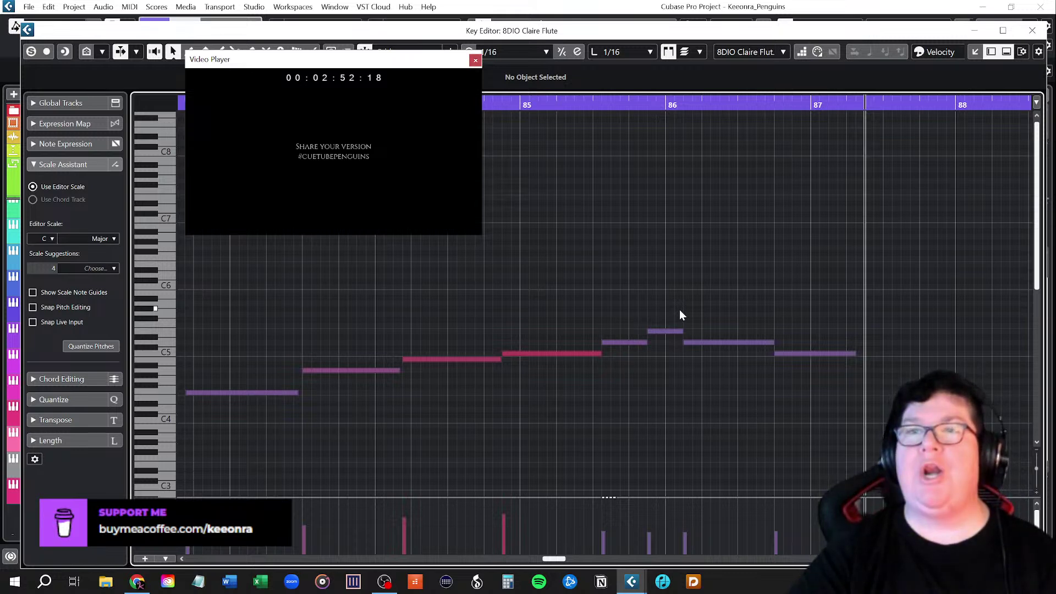
Close the flute's Key Editor and play back the final credits in the project from about bar 79.
scroll(459, 378, left, 3)
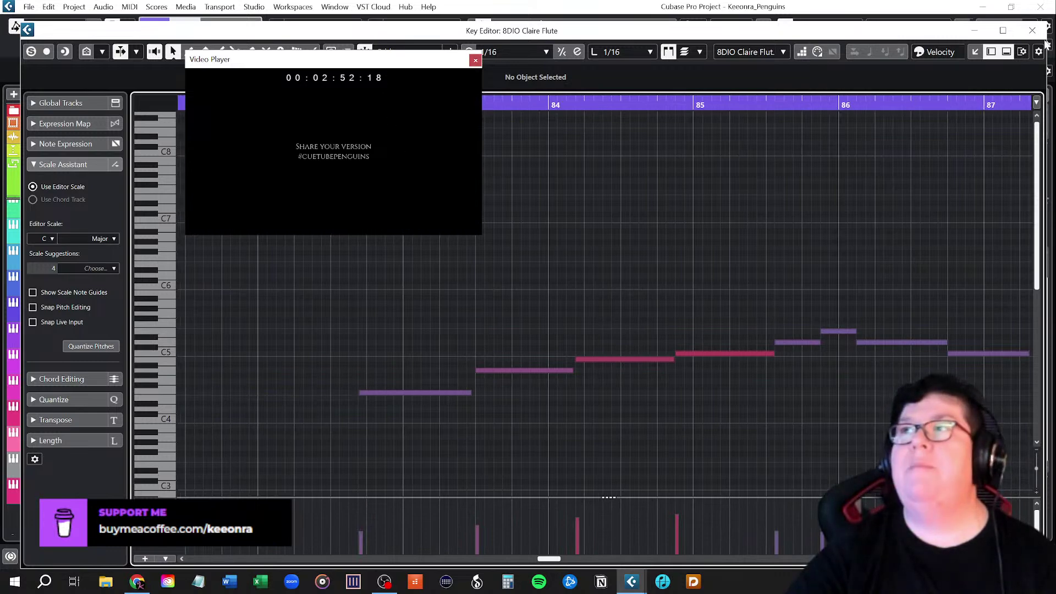
key(ctrl+w)
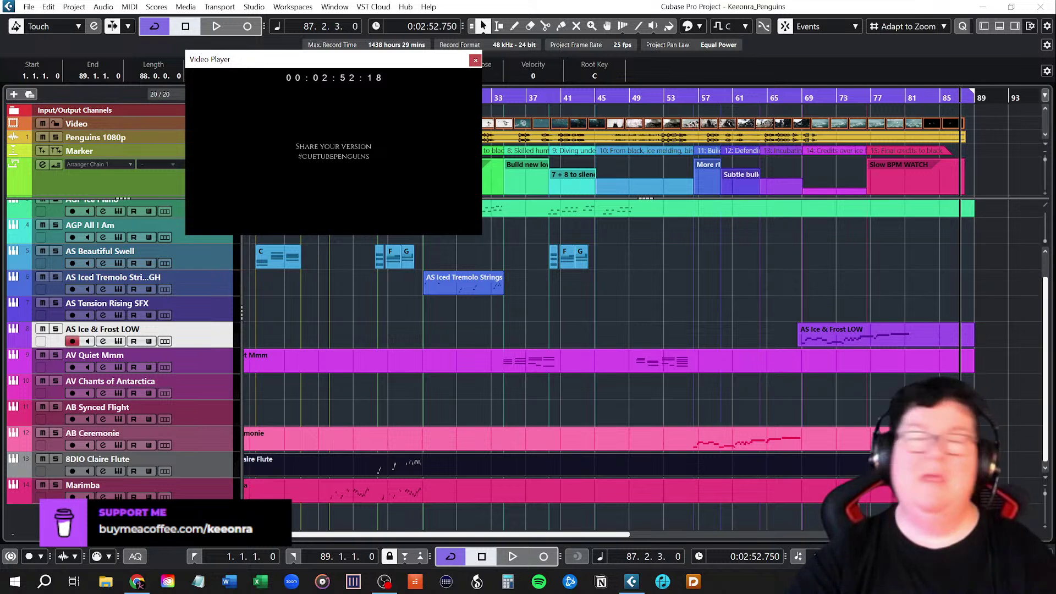
scroll(836, 400, right, 5)
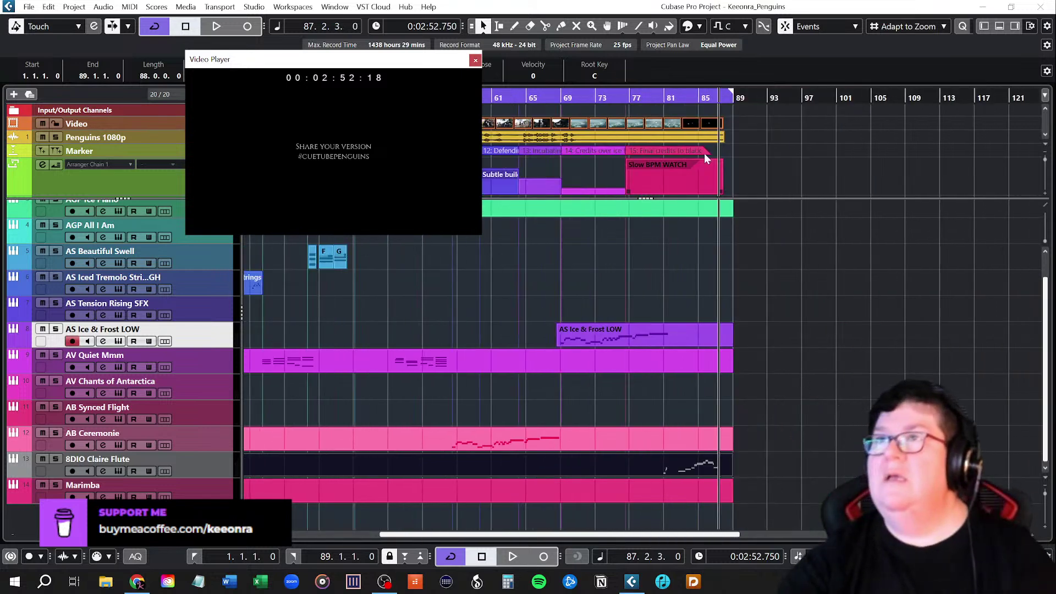
click(652, 97)
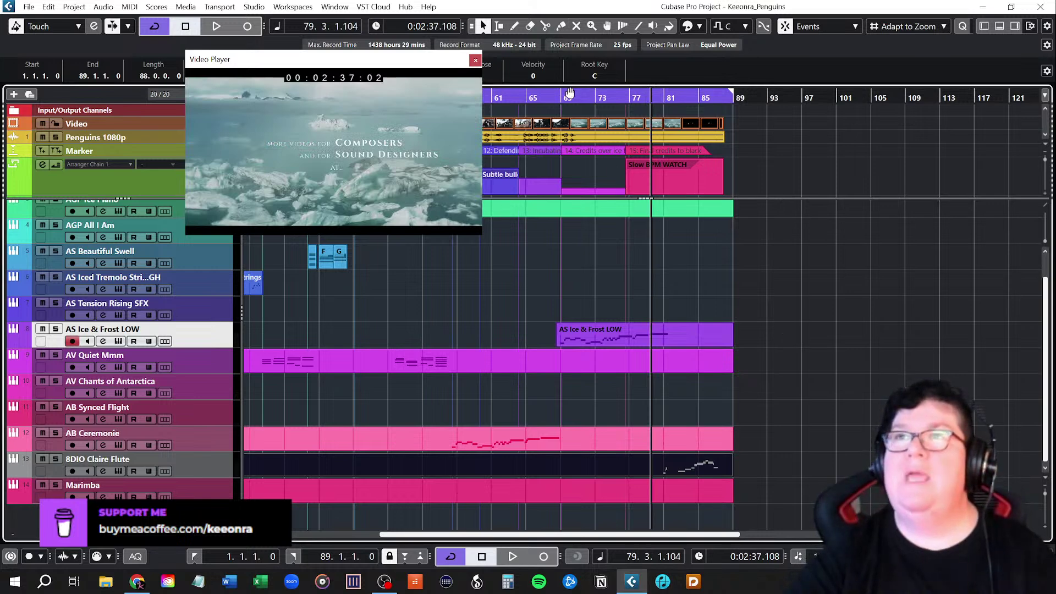
key(shift+b)
key(space)
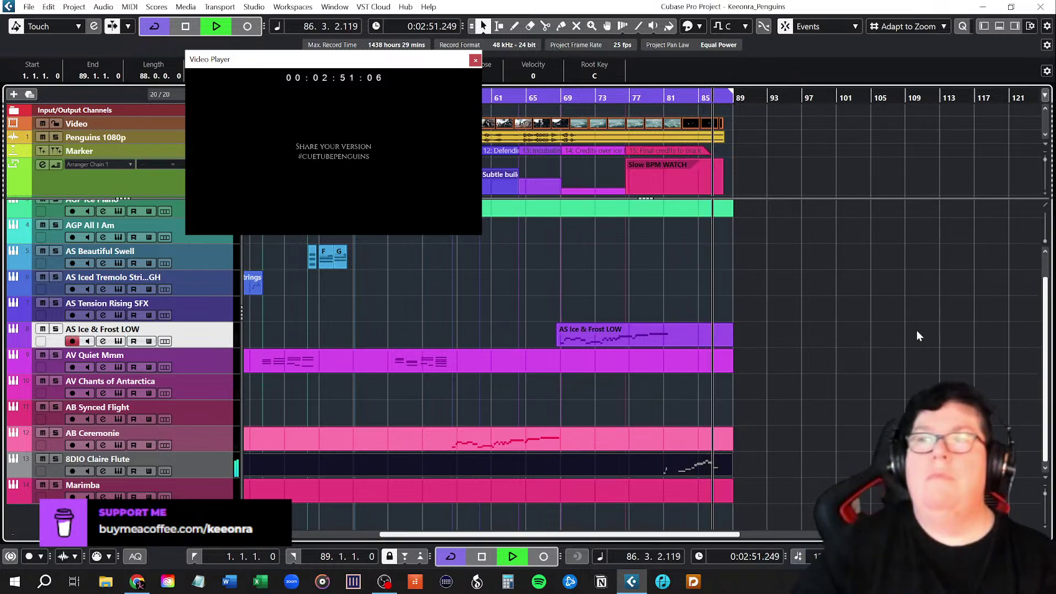
key(space)
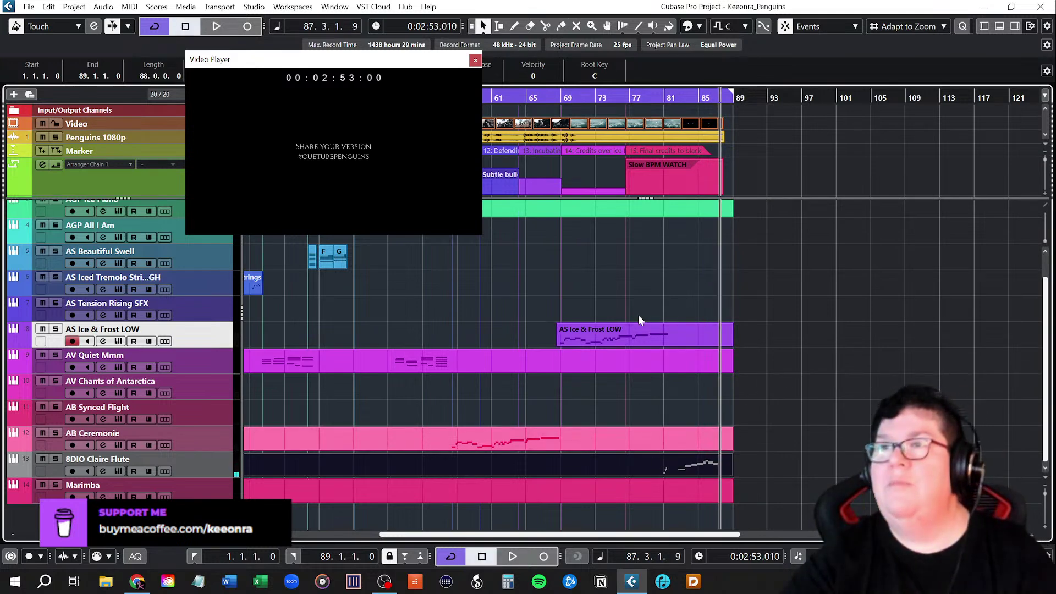
Shift the whole 8DIO Claire Flute phrase from bar 81 to start at 76.3.2, and play it back with the credits.
click(626, 96)
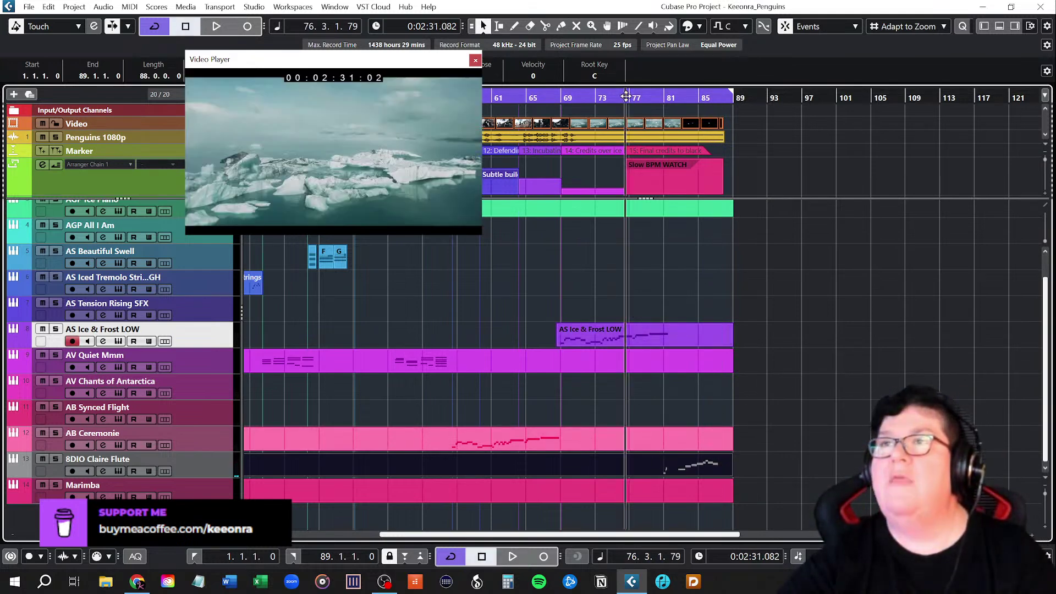
double_click(649, 464)
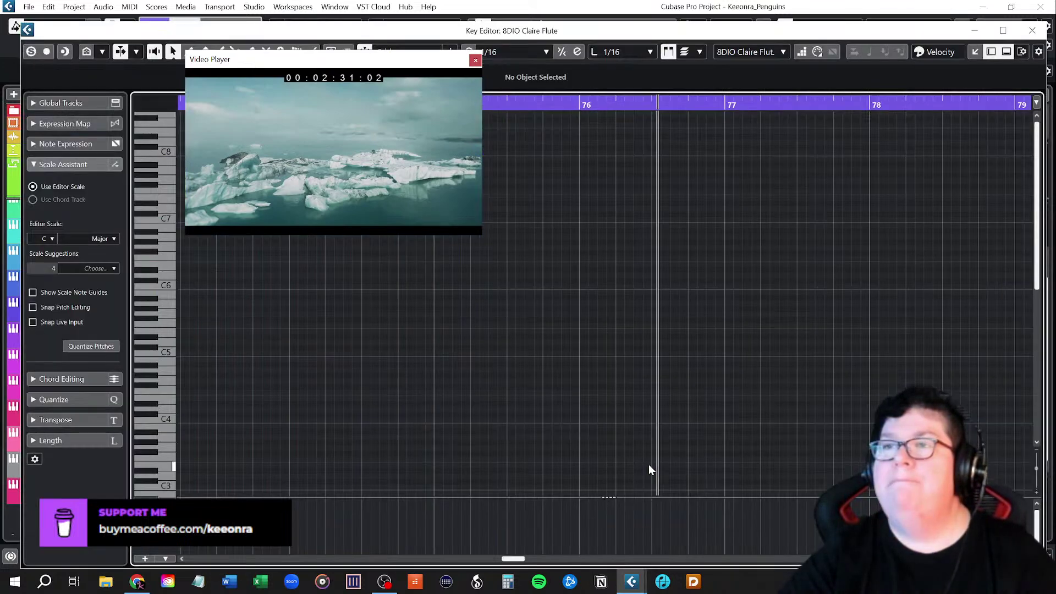
scroll(784, 433, right, 2)
scroll(701, 422, down, 3)
scroll(834, 450, right, 3)
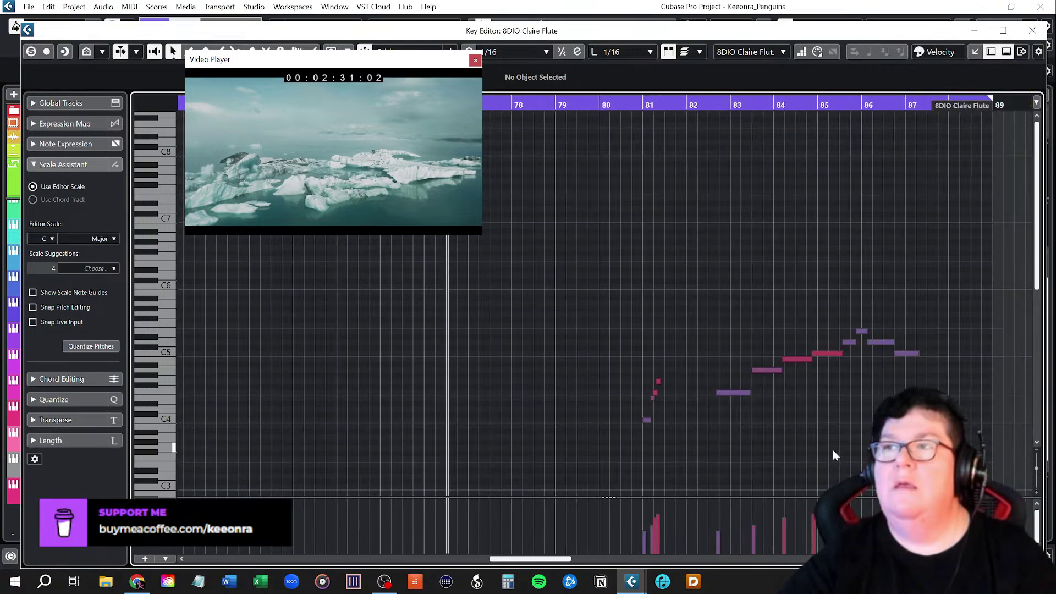
drag(418, 286, 737, 447)
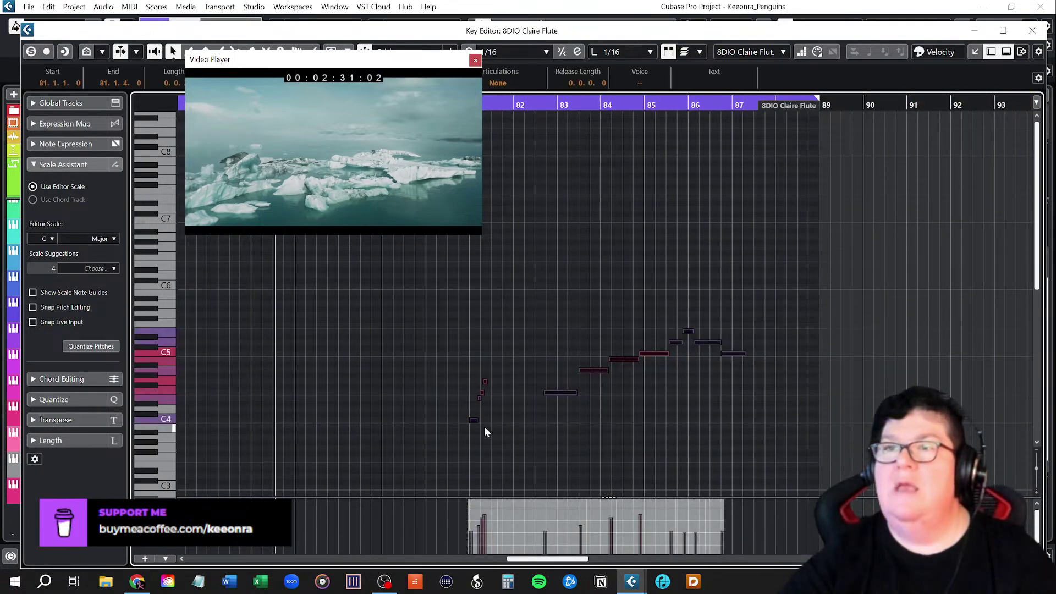
drag(473, 421, 279, 420)
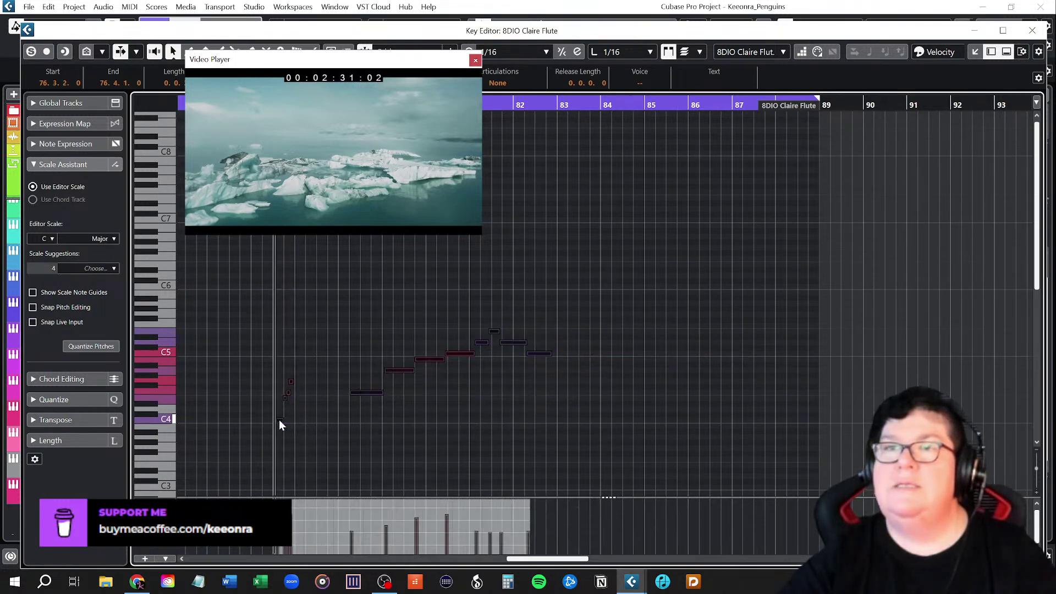
click(400, 438)
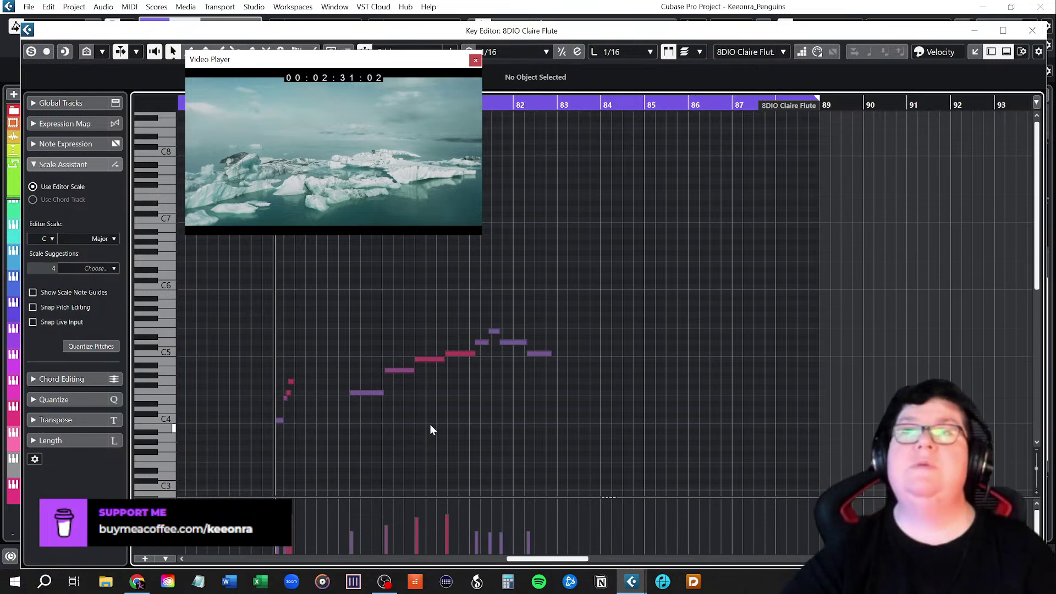
key(space)
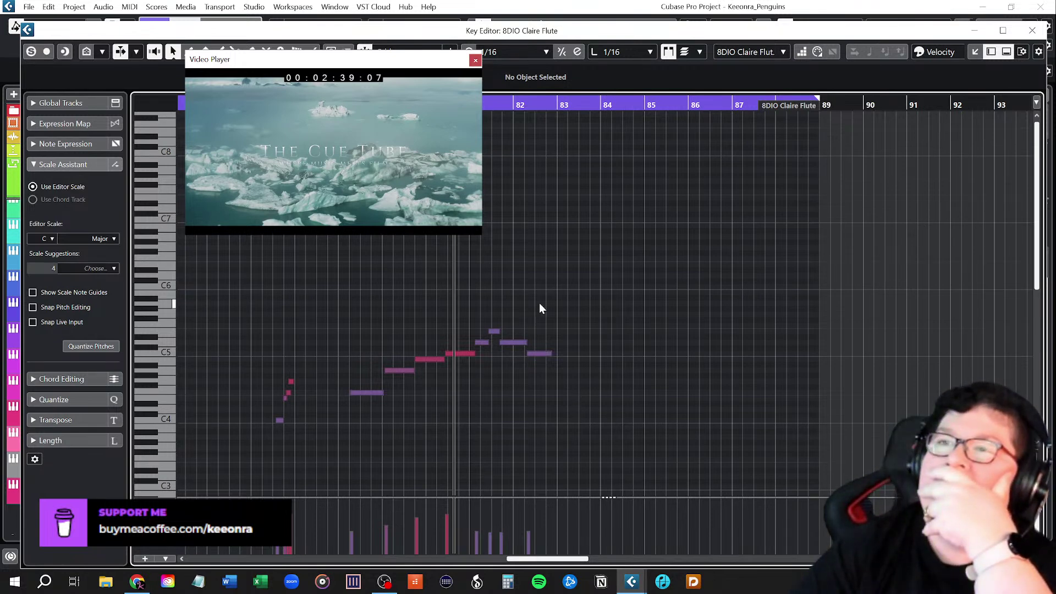
Delete all the pasted notes of the final-credits phrase from the 8DIO Claire Flute part and close its Key Editor.
key(ctrl+a)
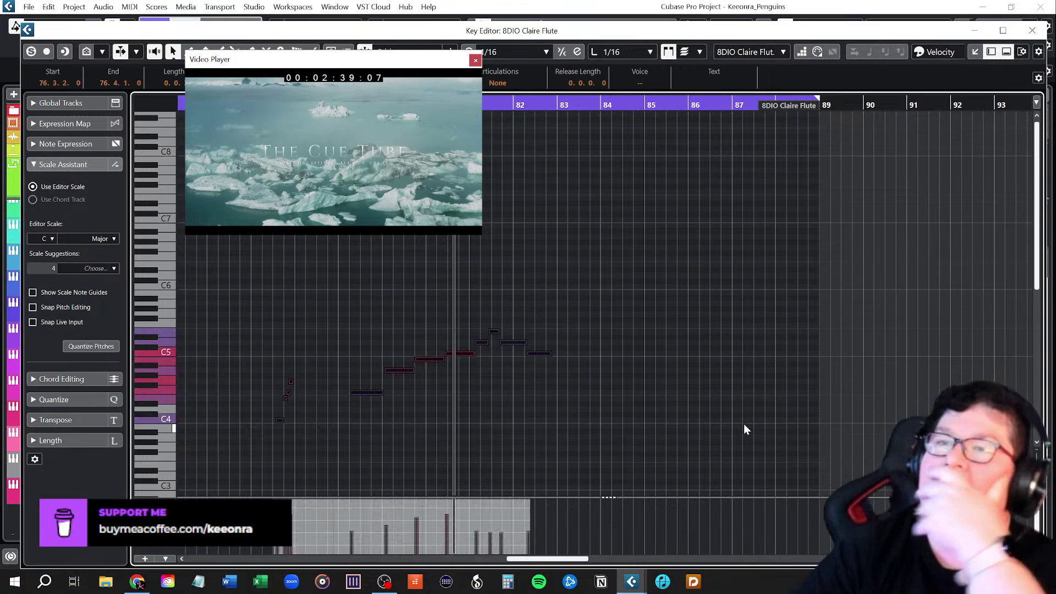
key(Delete)
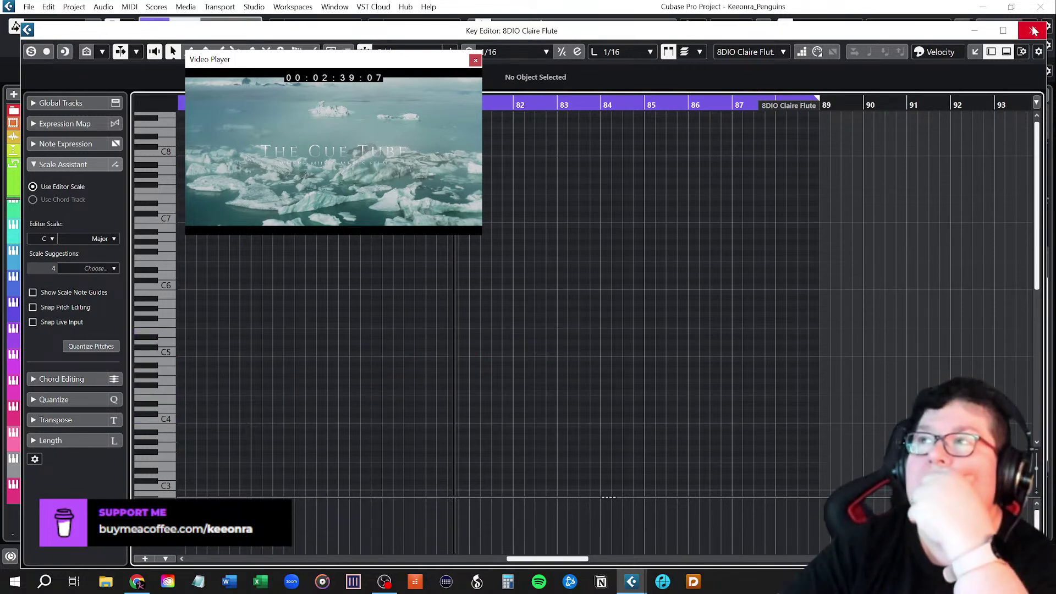
click(1032, 31)
click(616, 270)
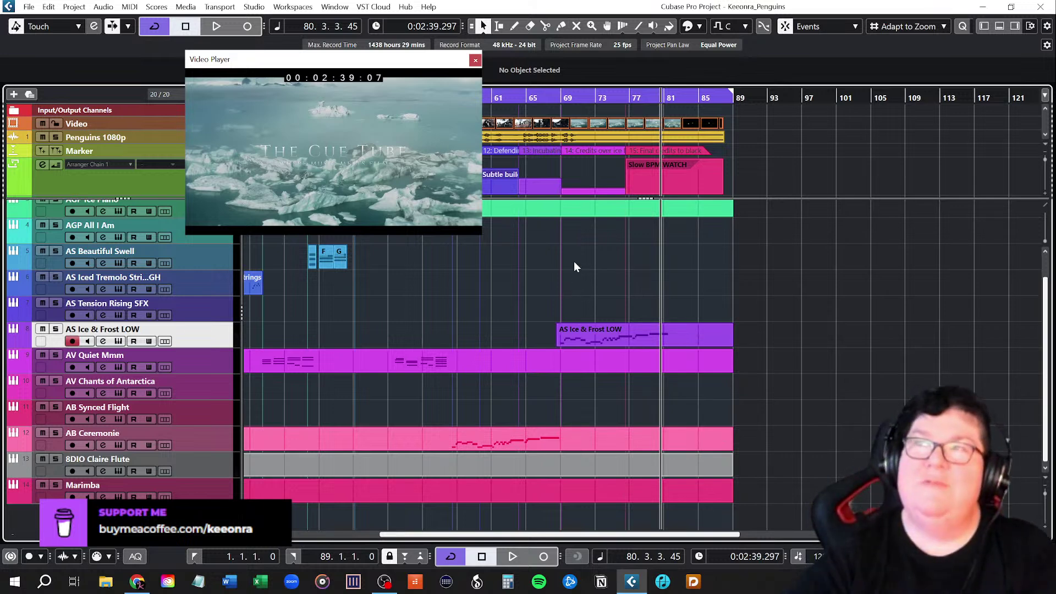
Play back the credits from 68.4.3 to about bar 82 with the AS Ice & Frost LOW melody.
click(564, 97)
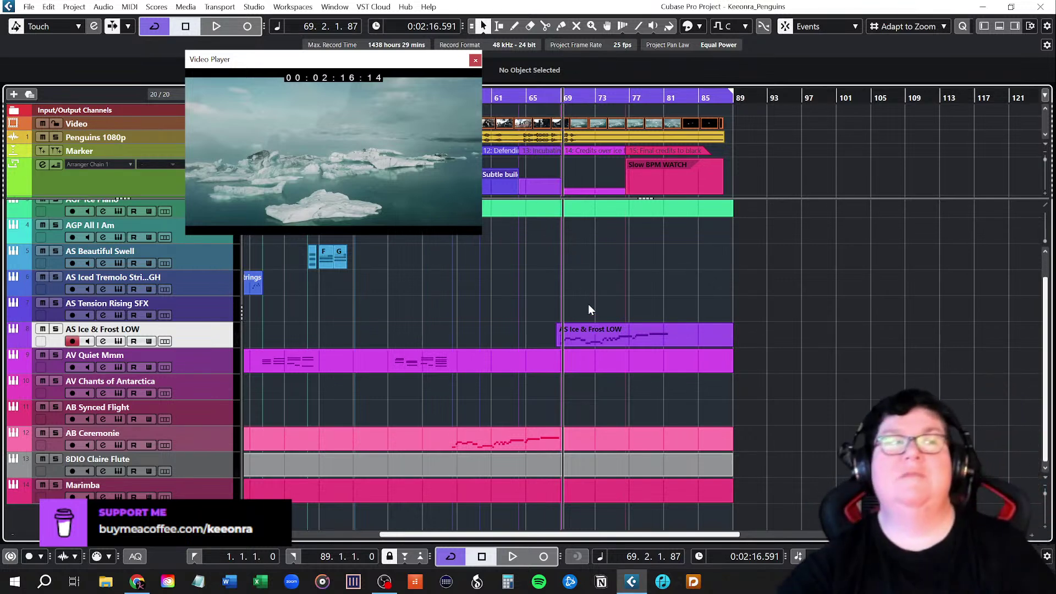
ctrl+scroll(590, 304, up, 2)
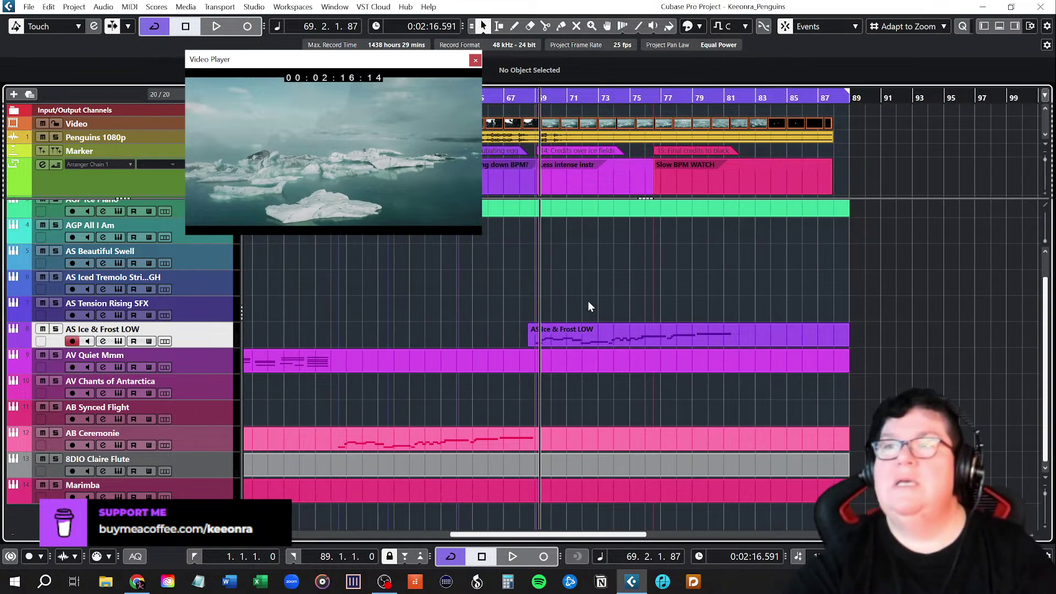
click(531, 95)
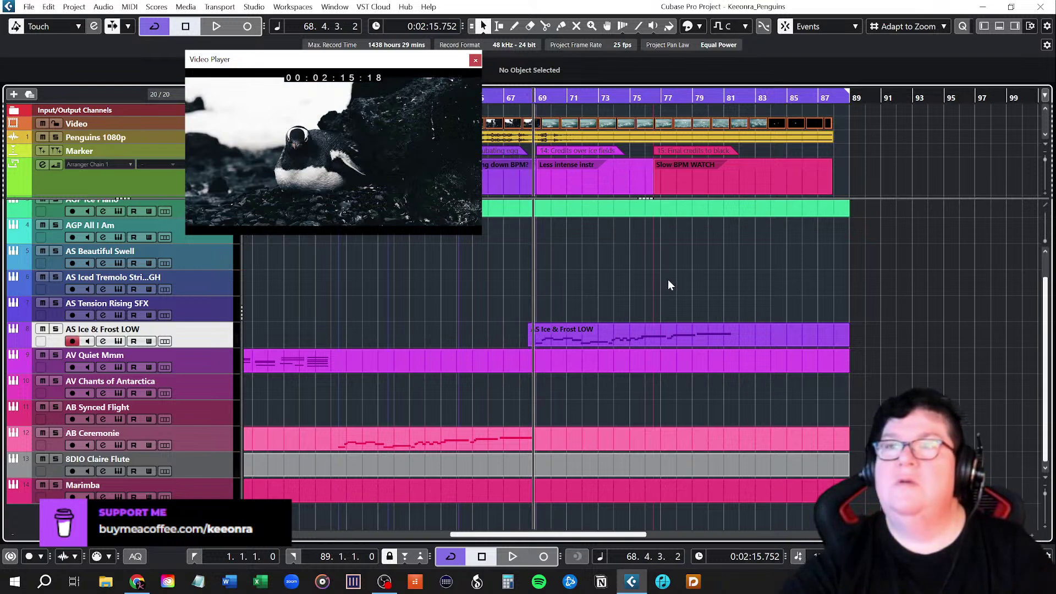
key(space)
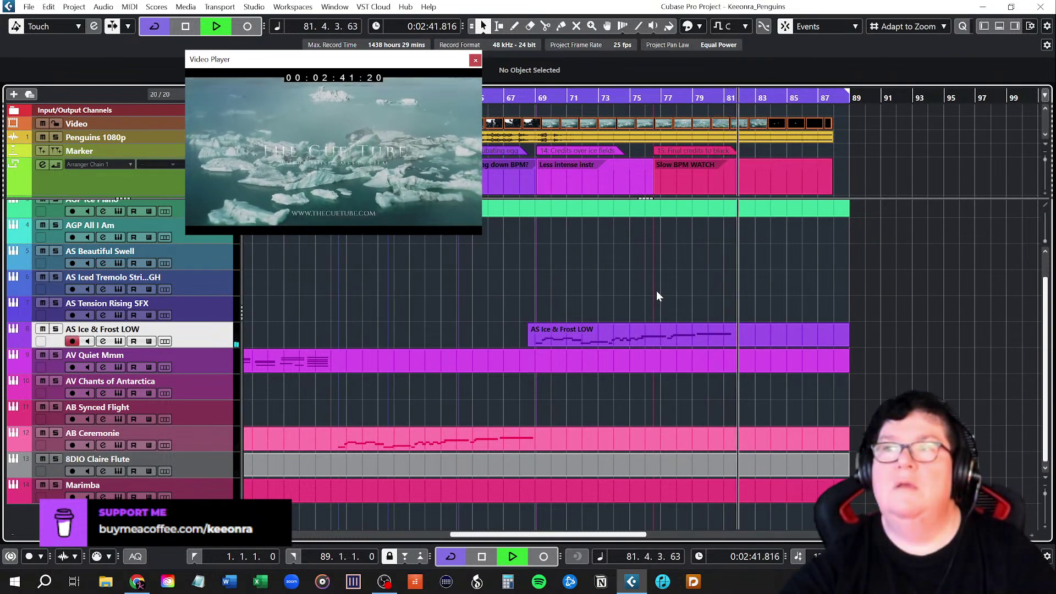
key(space)
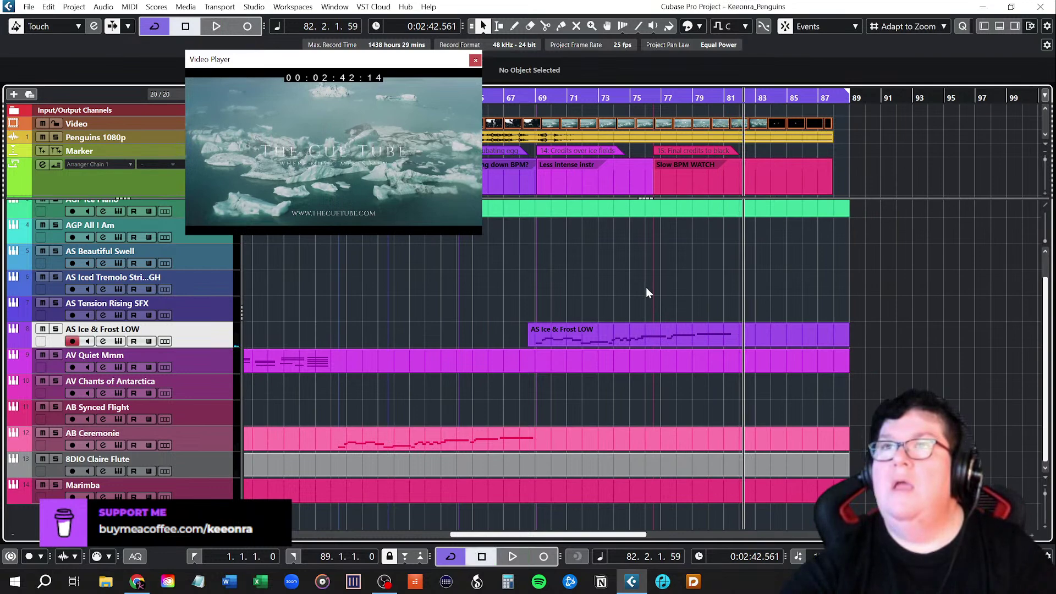
scroll(646, 287, down, 4)
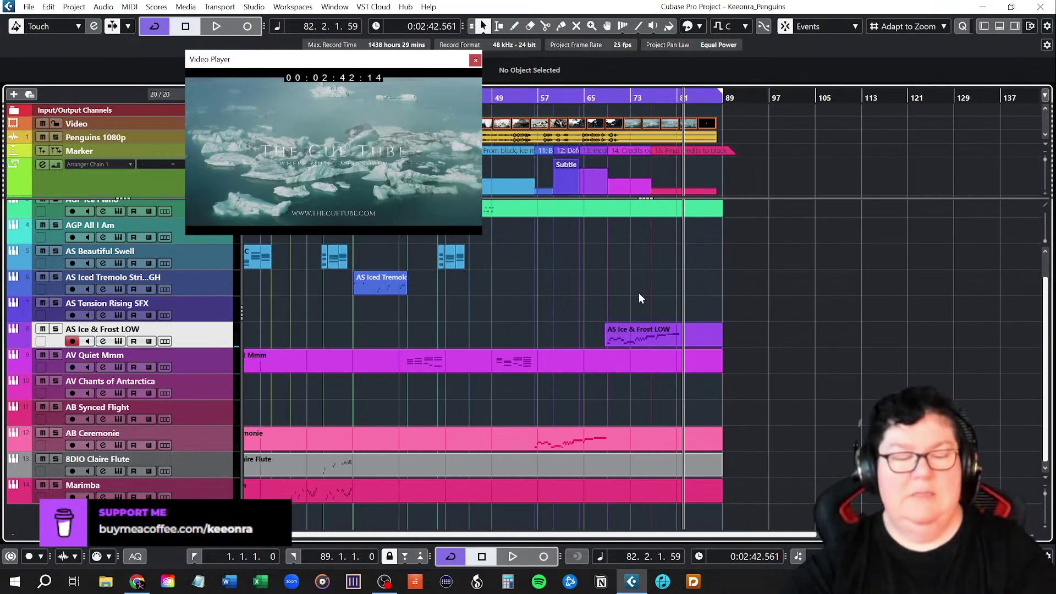
Play back the end of the final credits from 82.2.1, and the opening from bar 1 to about bar 14.
key(shift+f)
drag(387, 62, 681, 125)
scroll(196, 323, up, 1)
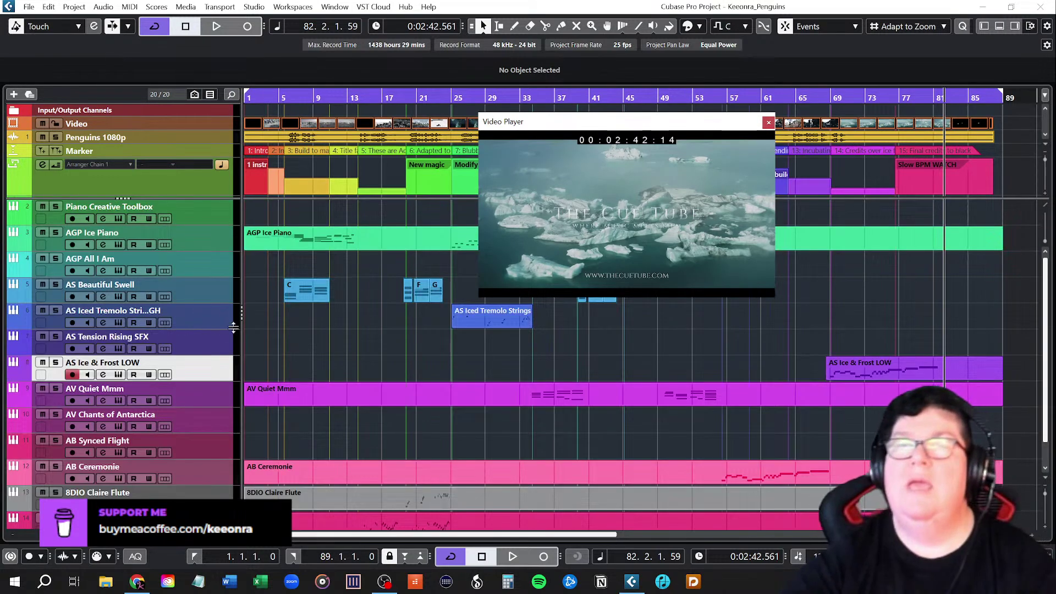
key(space)
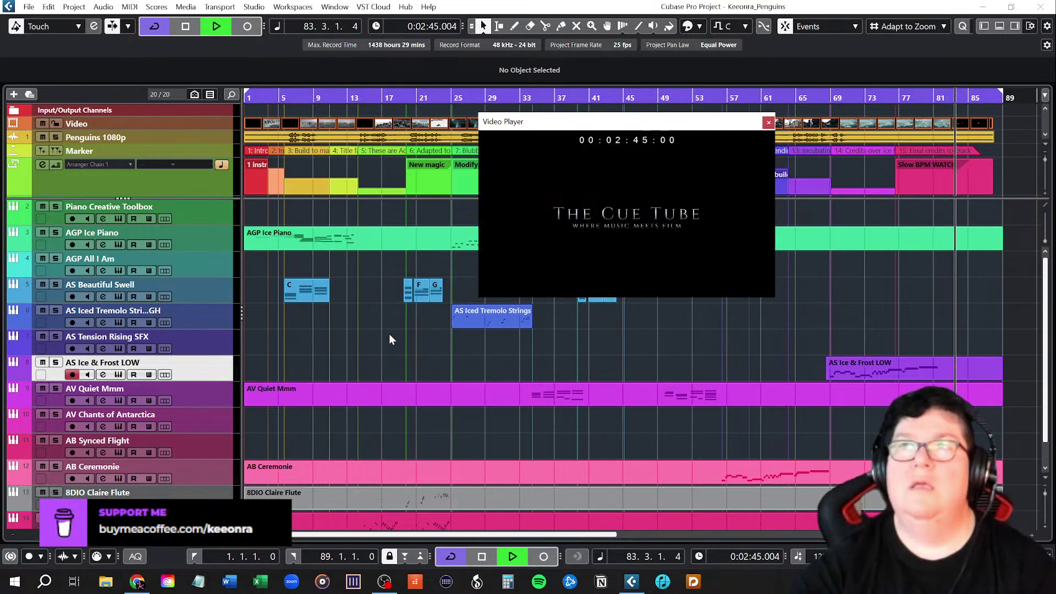
key(space)
key(Home)
key(space)
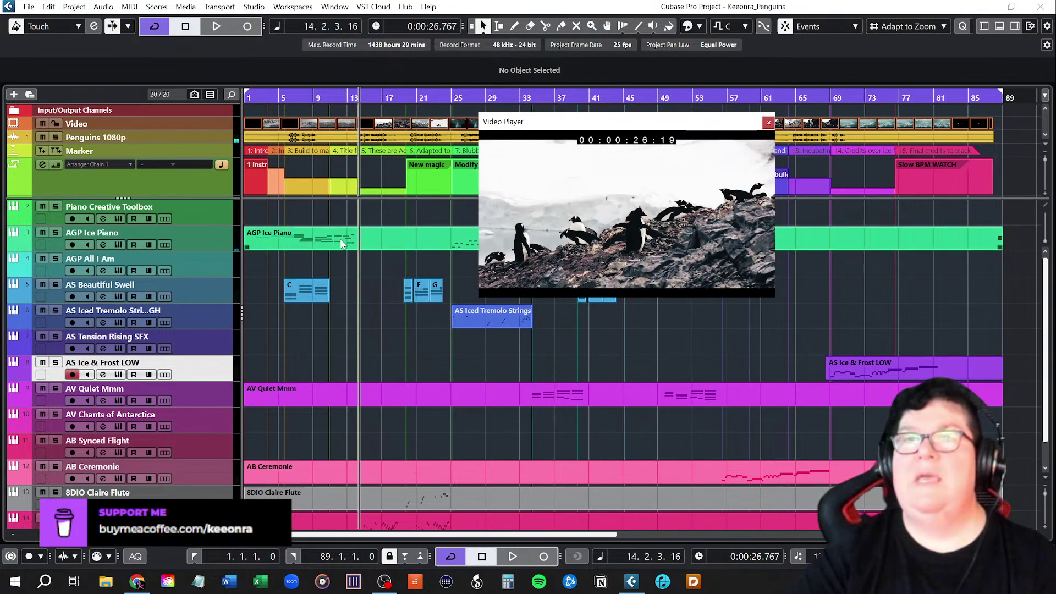
Copy all notes of the opening phrase in bars 1 to 13 of the AGP Ice Piano part, and close its Key Editor.
double_click(305, 239)
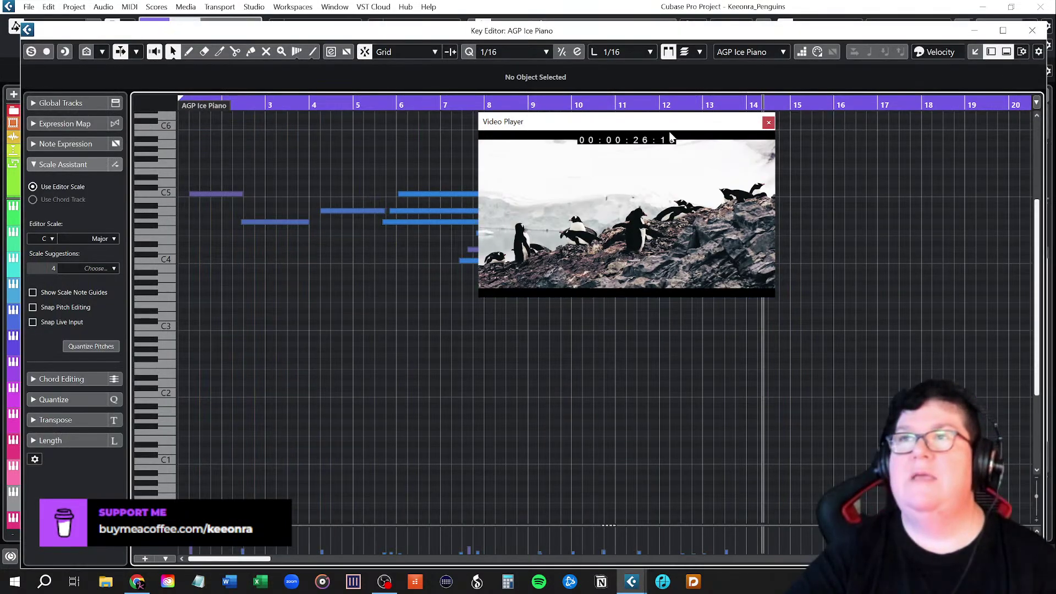
drag(679, 128, 396, 373)
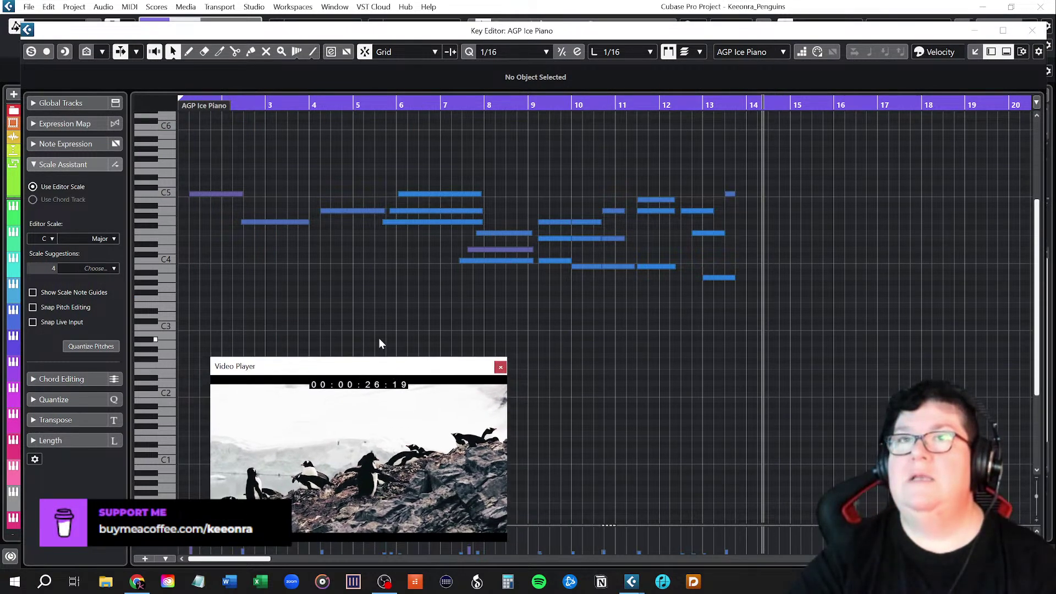
key(g)
key(g)
key(g)
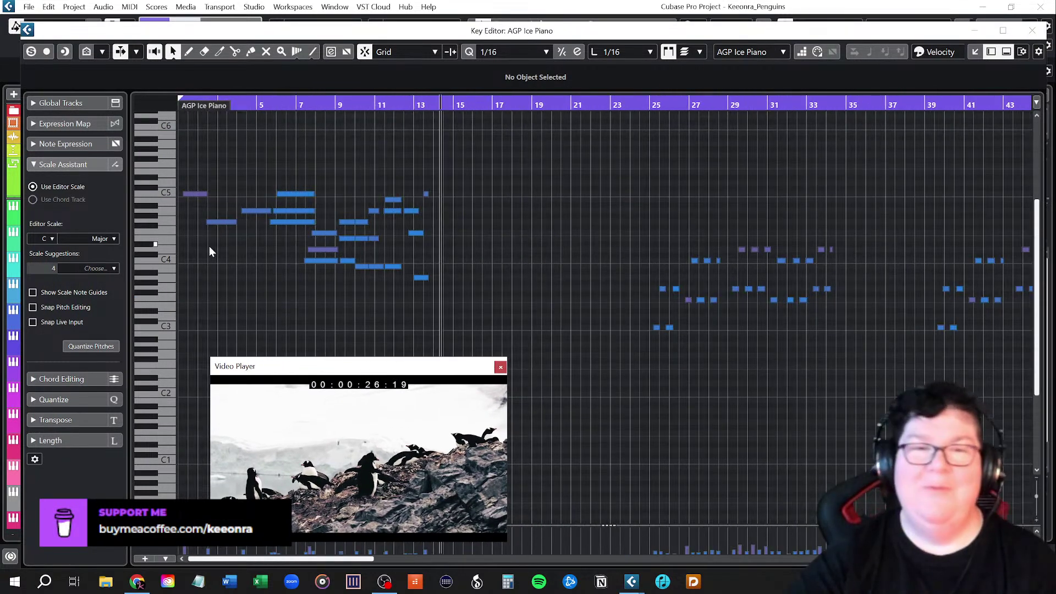
drag(186, 167, 450, 296)
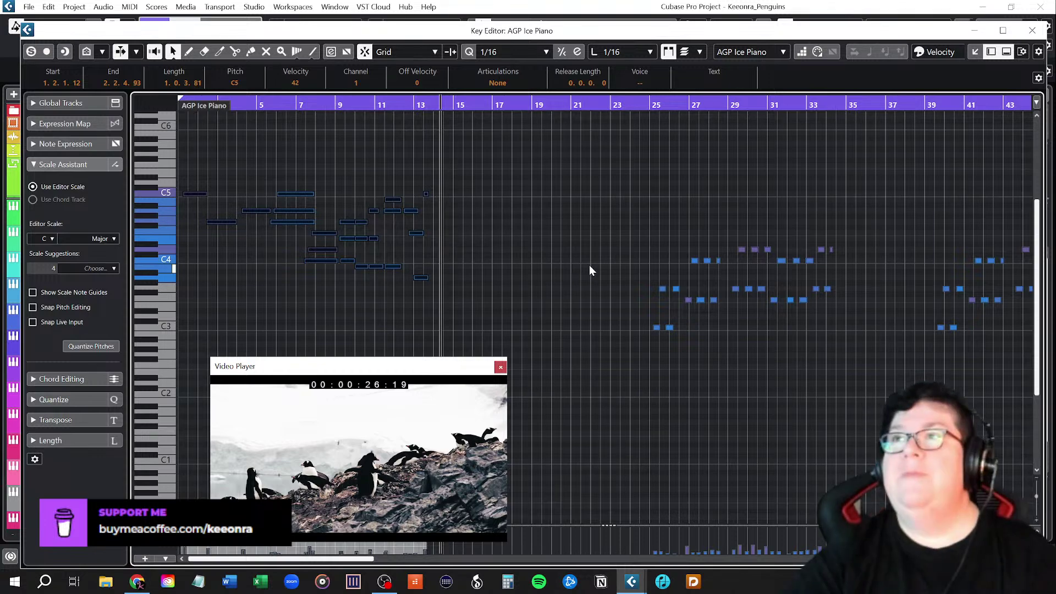
click(1032, 31)
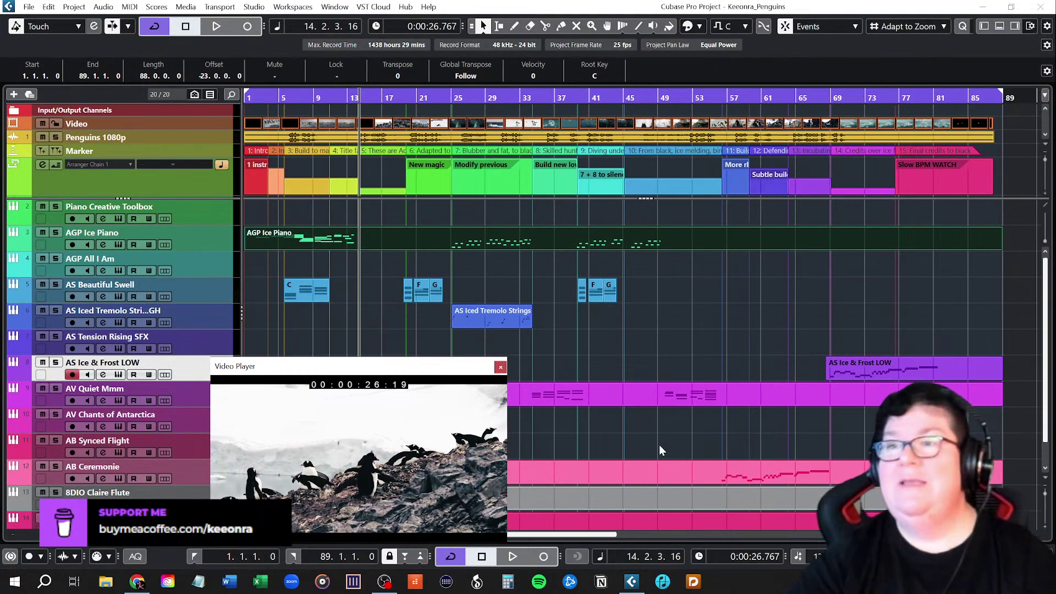
Paste the copied piano phrase into the AGP Ice Piano part at 76.3.1, and play it back with the final credits.
drag(594, 537, 708, 532)
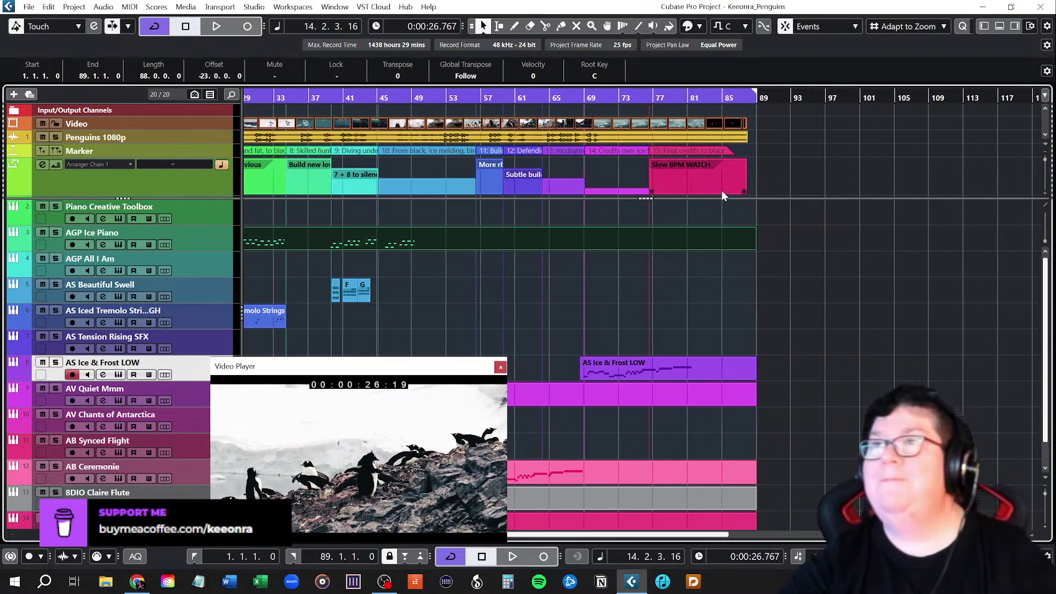
click(649, 97)
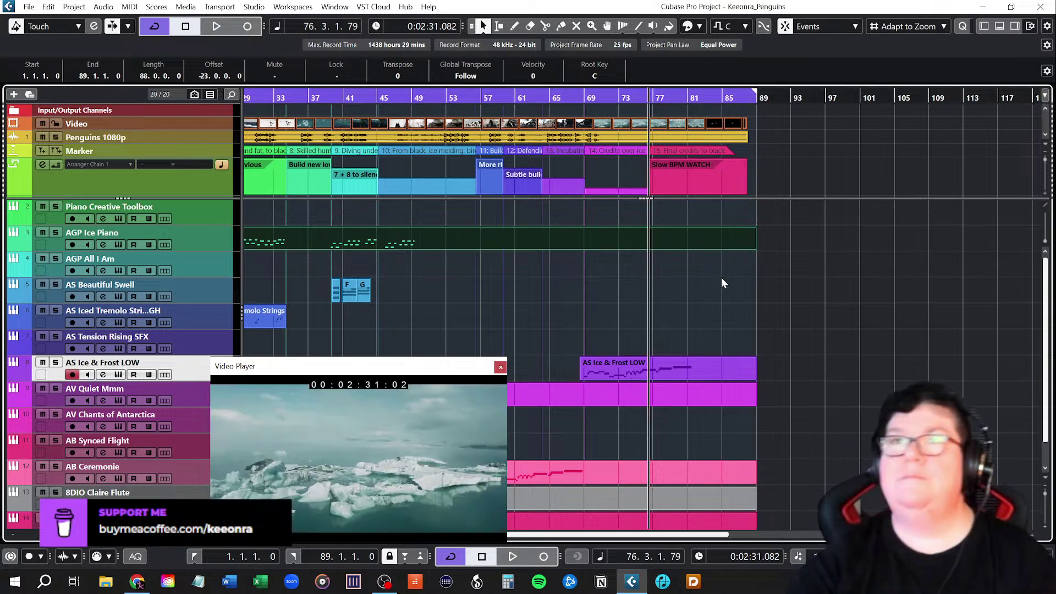
double_click(662, 234)
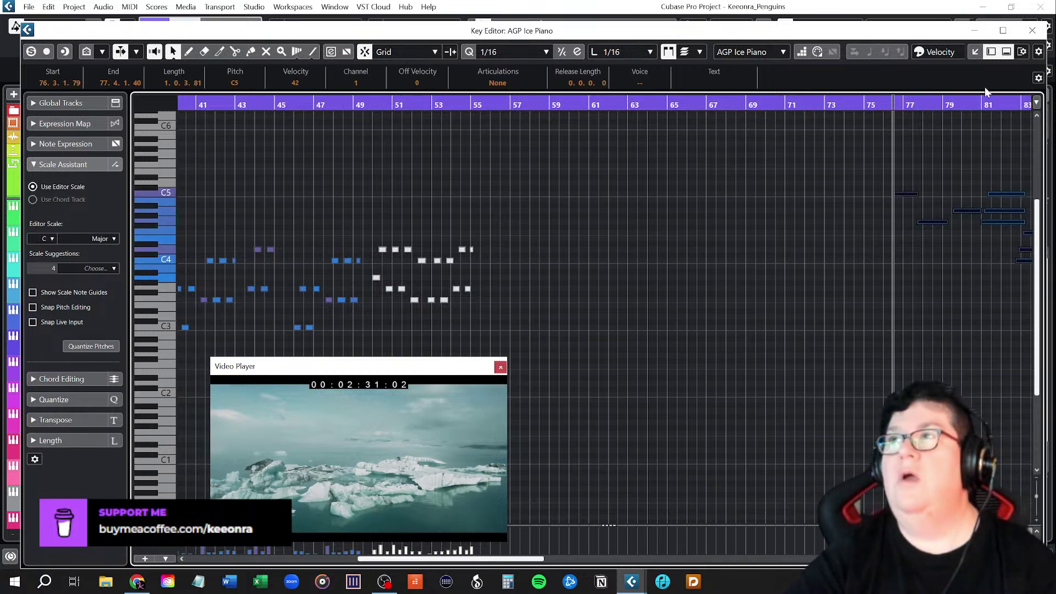
click(1031, 31)
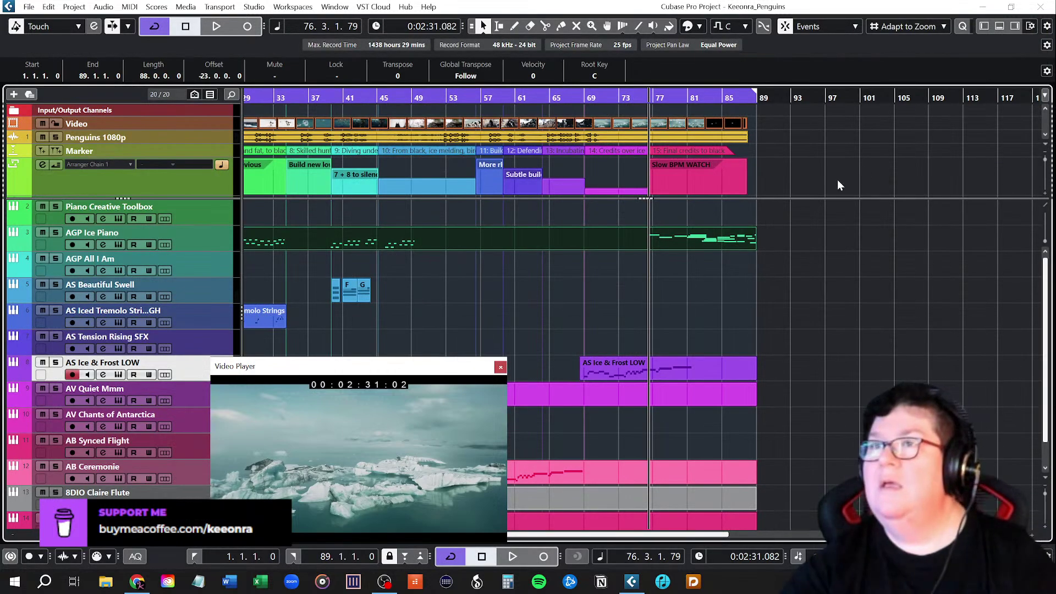
key(space)
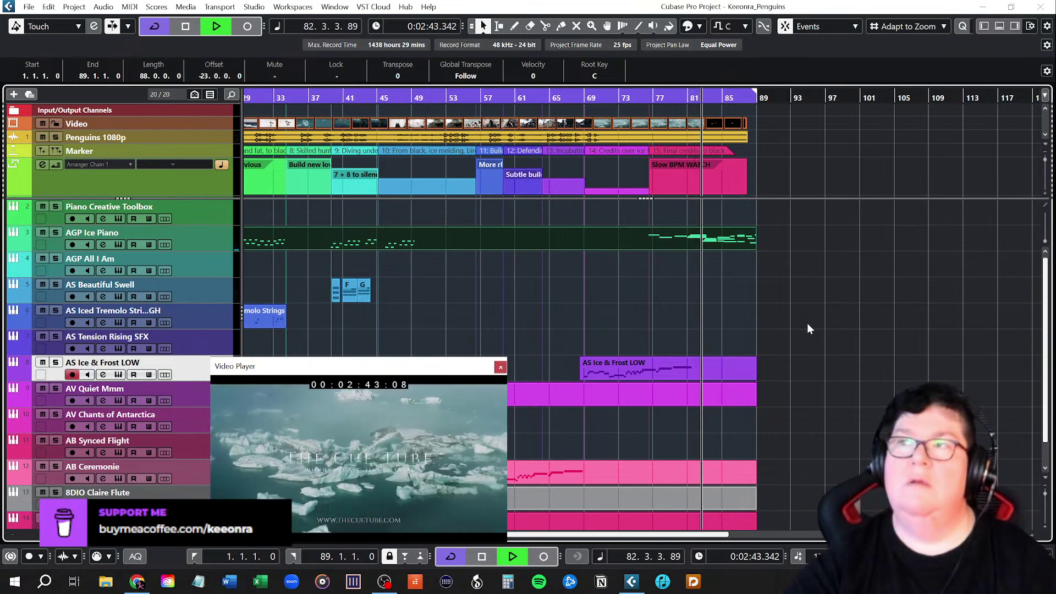
drag(439, 371, 461, 305)
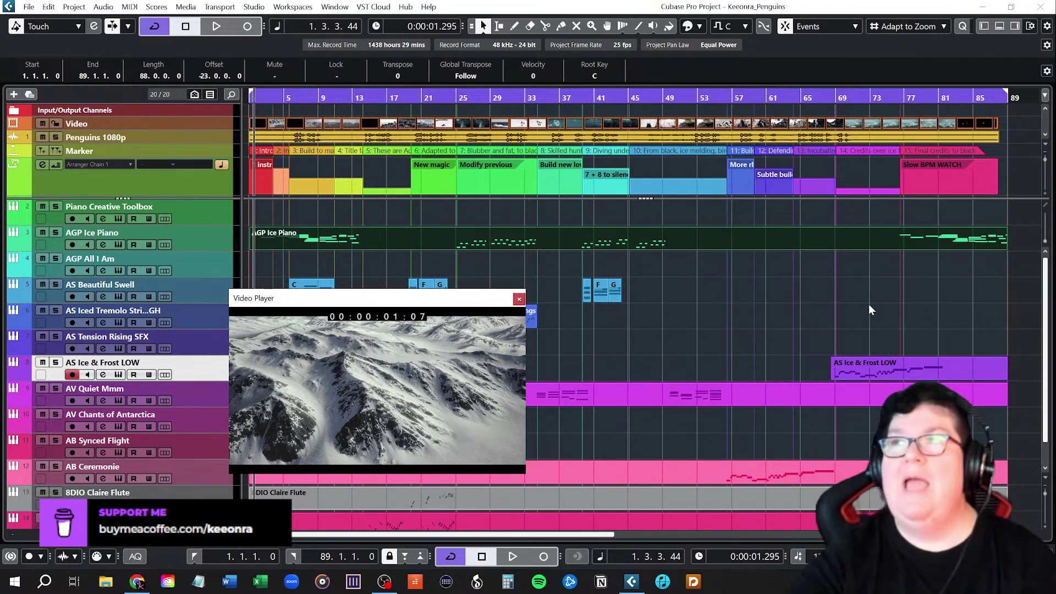
Extend the cycle range to end at bar 96 and lengthen the AGP Ice Piano part to about 93.3.1.
key(g)
key(g)
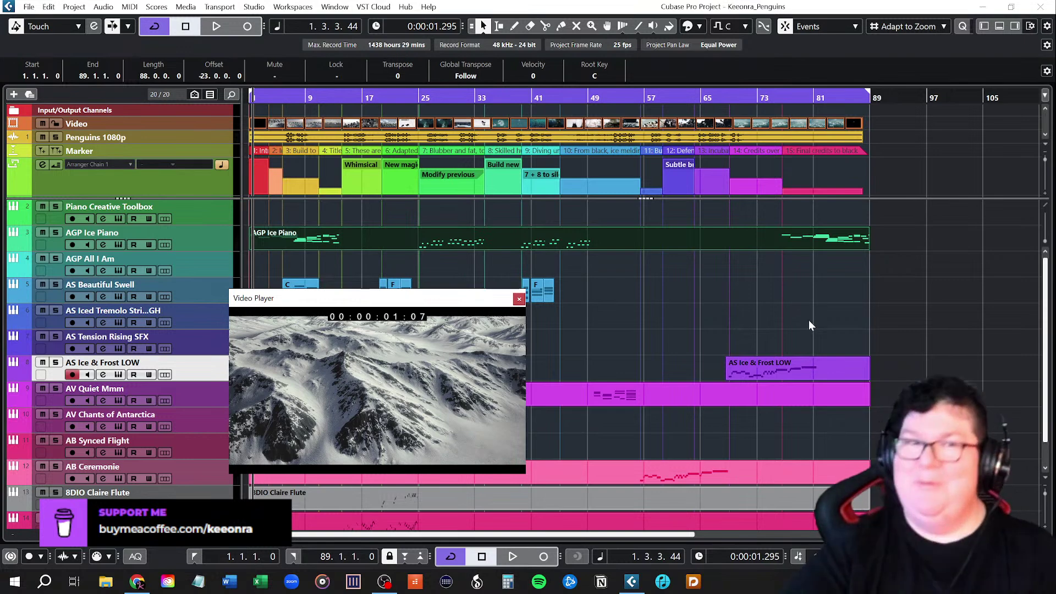
scroll(842, 307, right, 4)
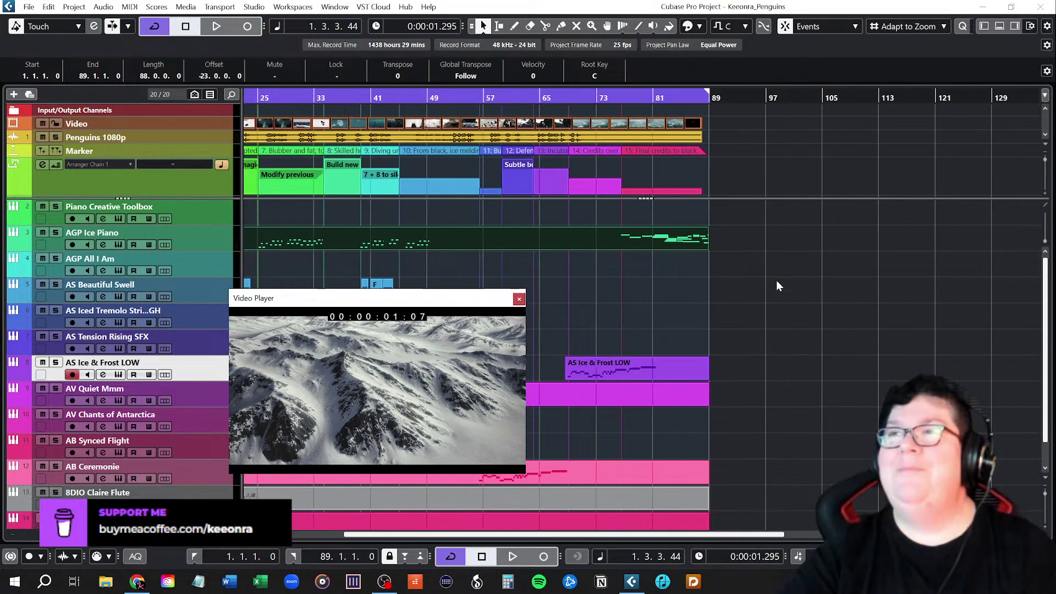
drag(707, 92, 756, 94)
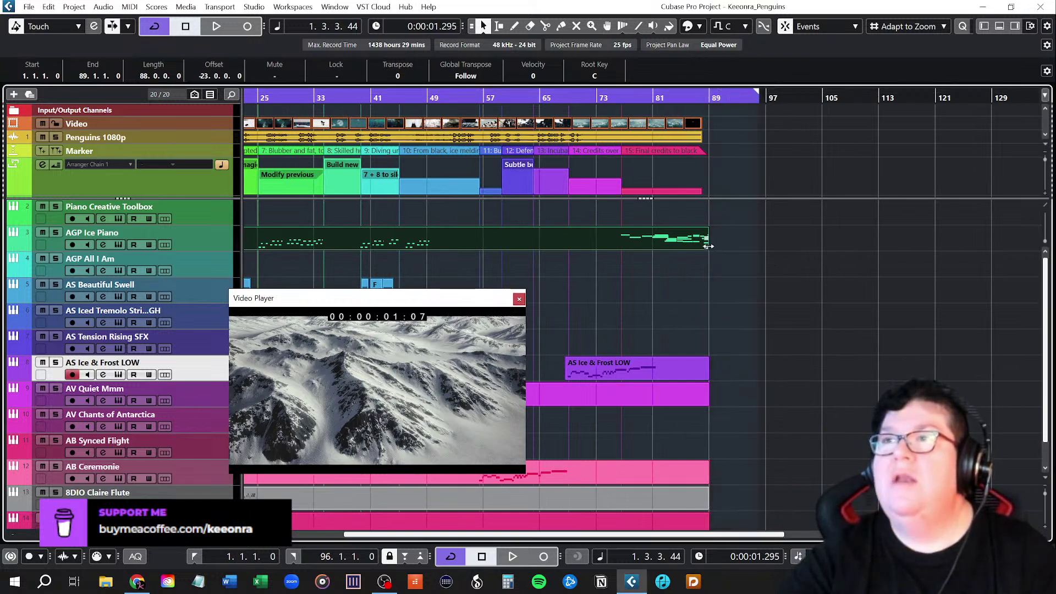
drag(708, 246, 738, 247)
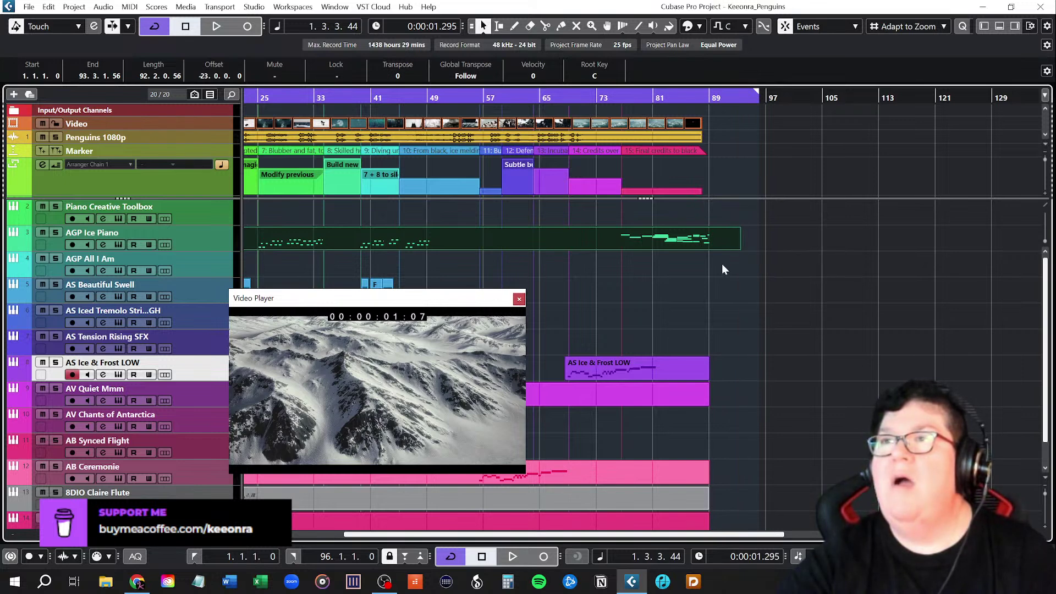
click(721, 266)
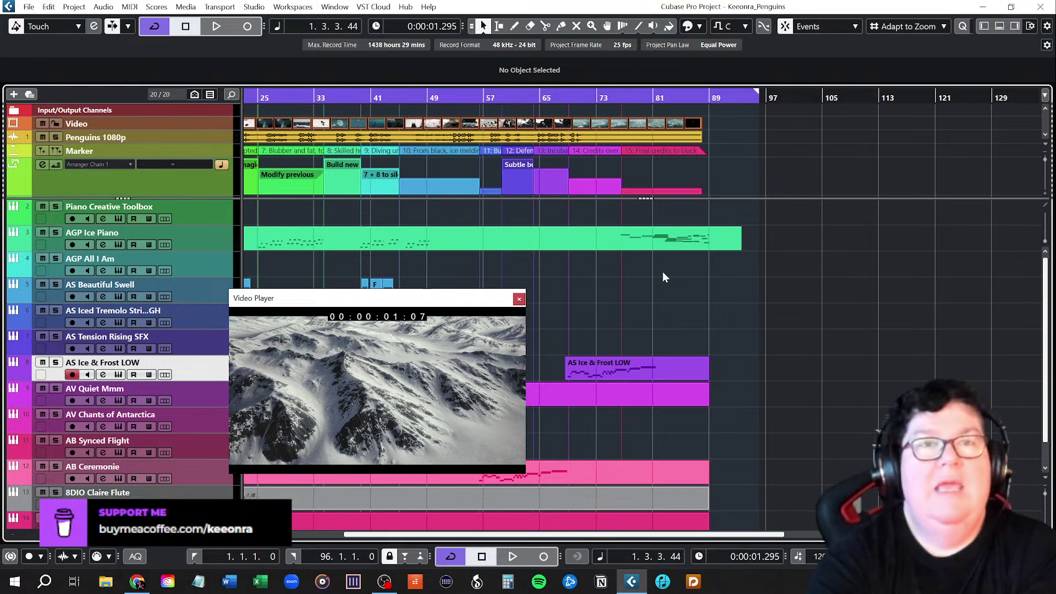
Save the project.
click(29, 8)
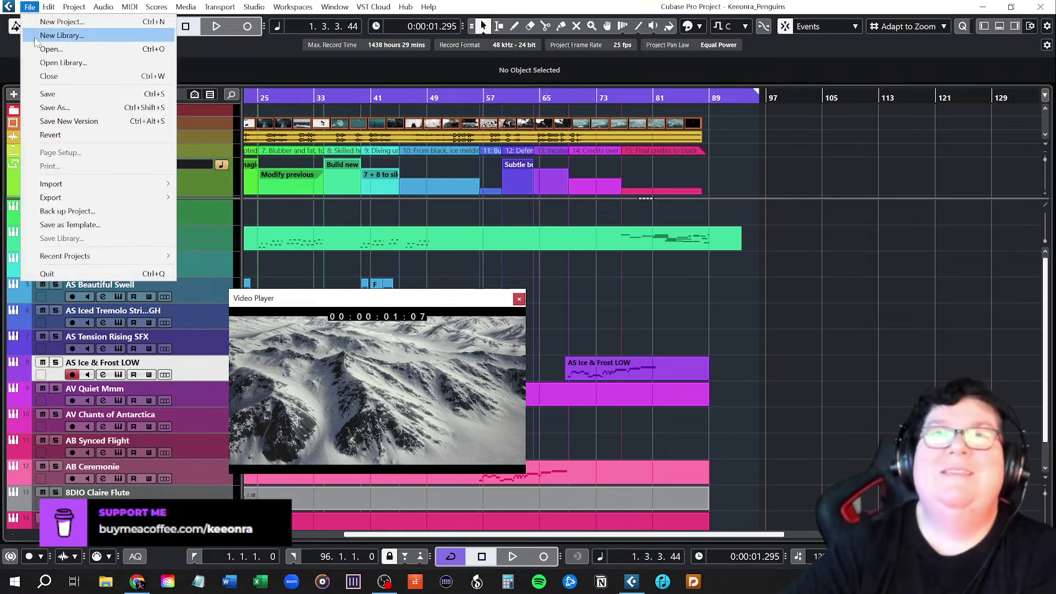
click(47, 94)
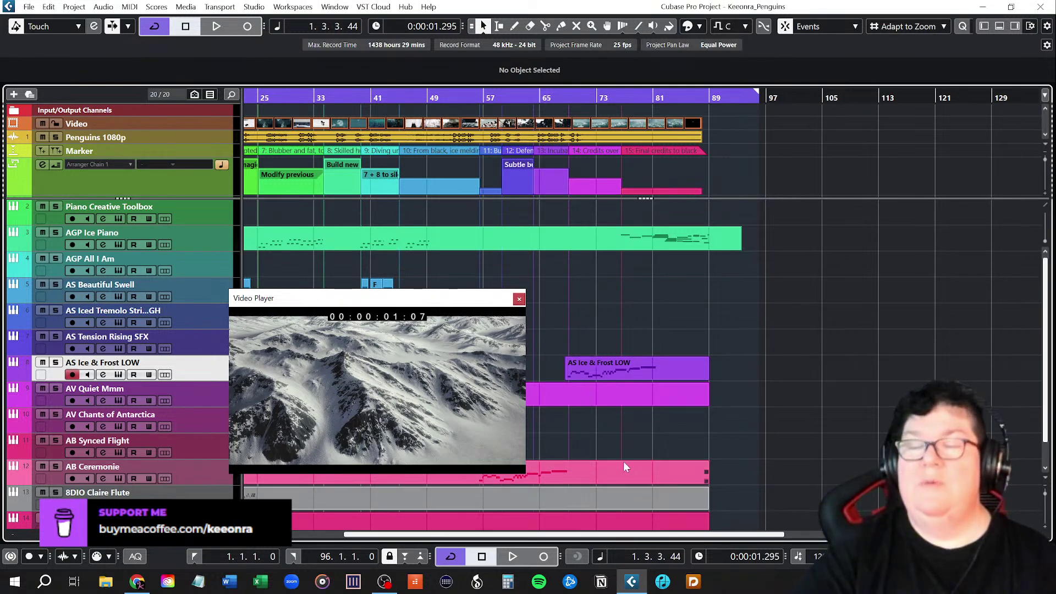
Return the project to the start and enlarge the Video Player to Half Size, placing it over the track list and early bars.
key(shift+f)
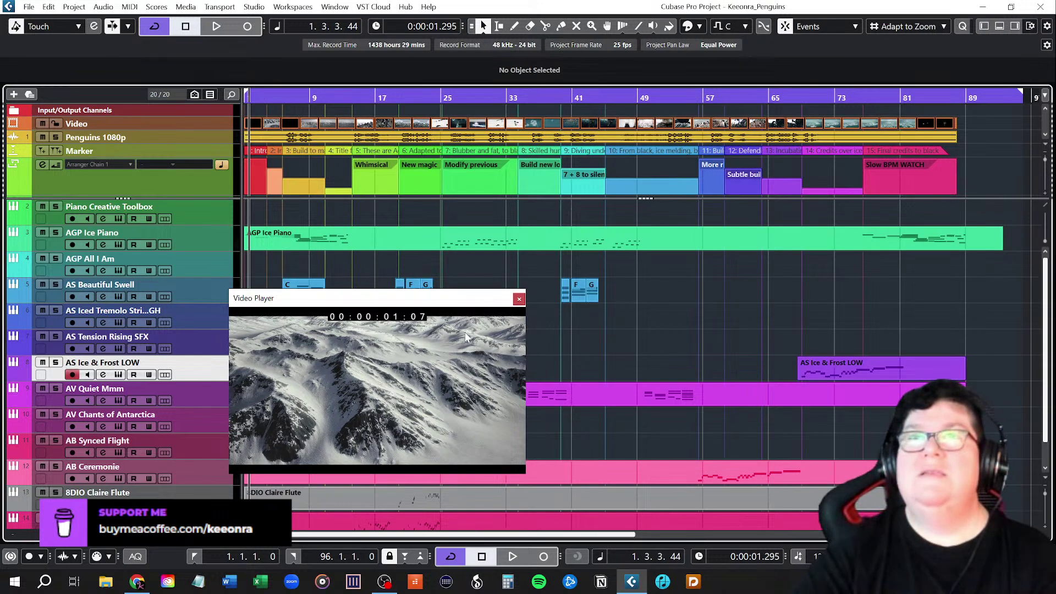
key(Home)
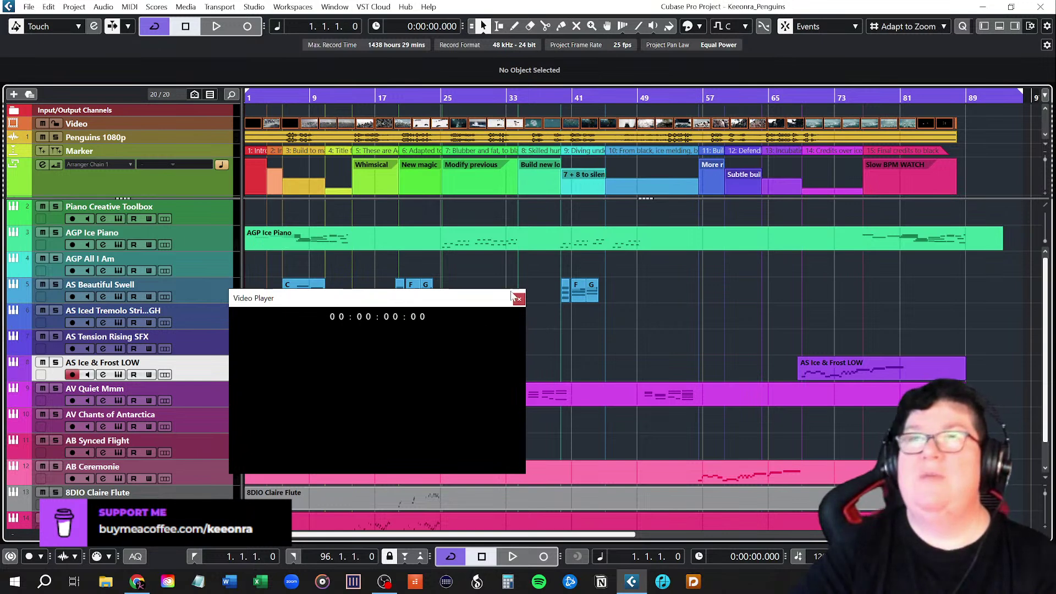
drag(484, 300, 526, 238)
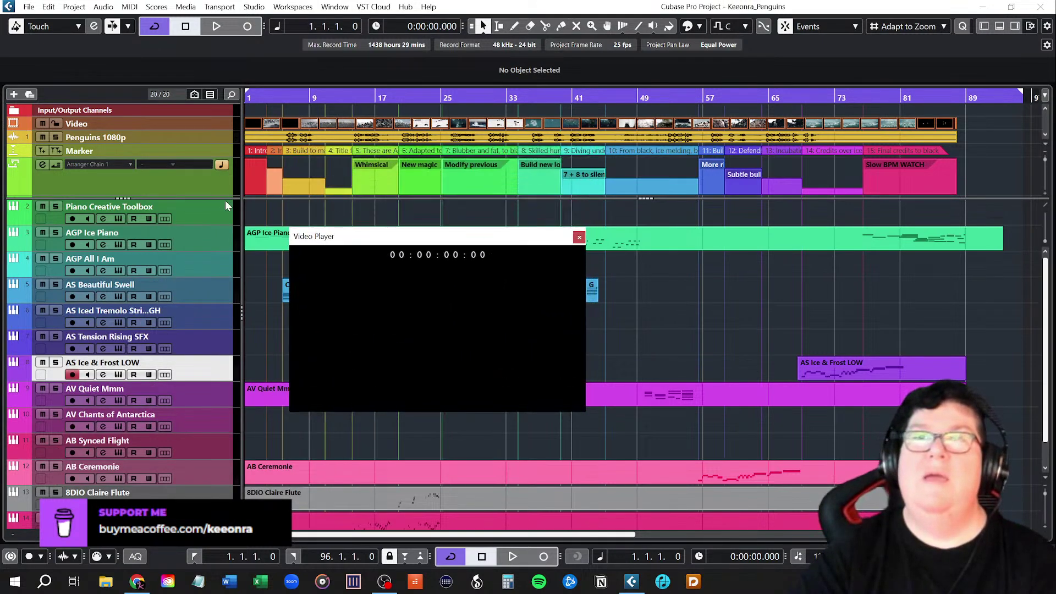
drag(203, 198, 207, 176)
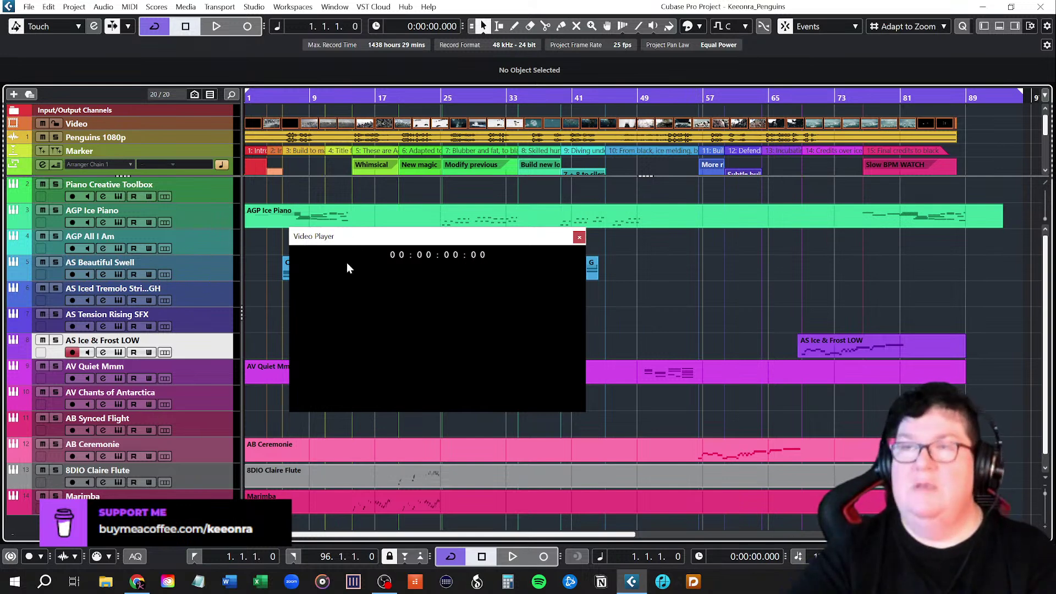
right_click(354, 304)
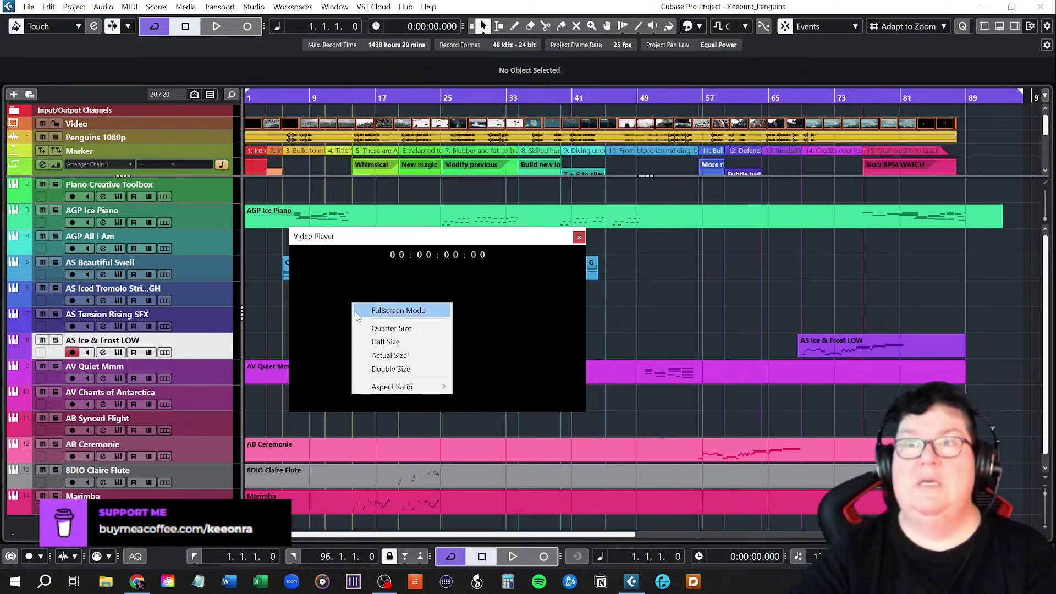
click(367, 341)
drag(430, 240, 222, 126)
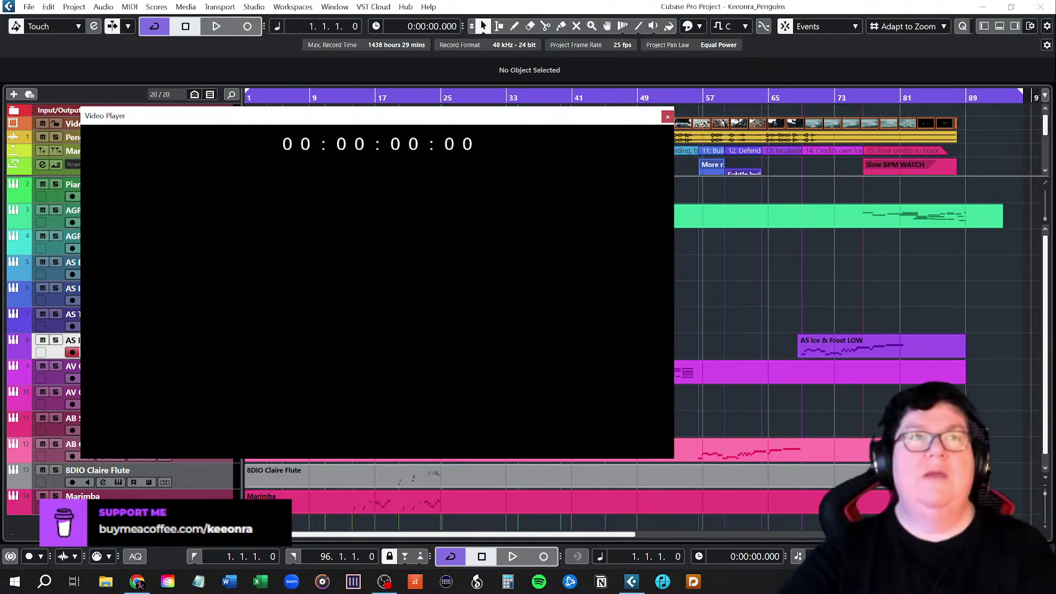
Play back the full score from bar 1 with the Video Player shown.
key(F8)
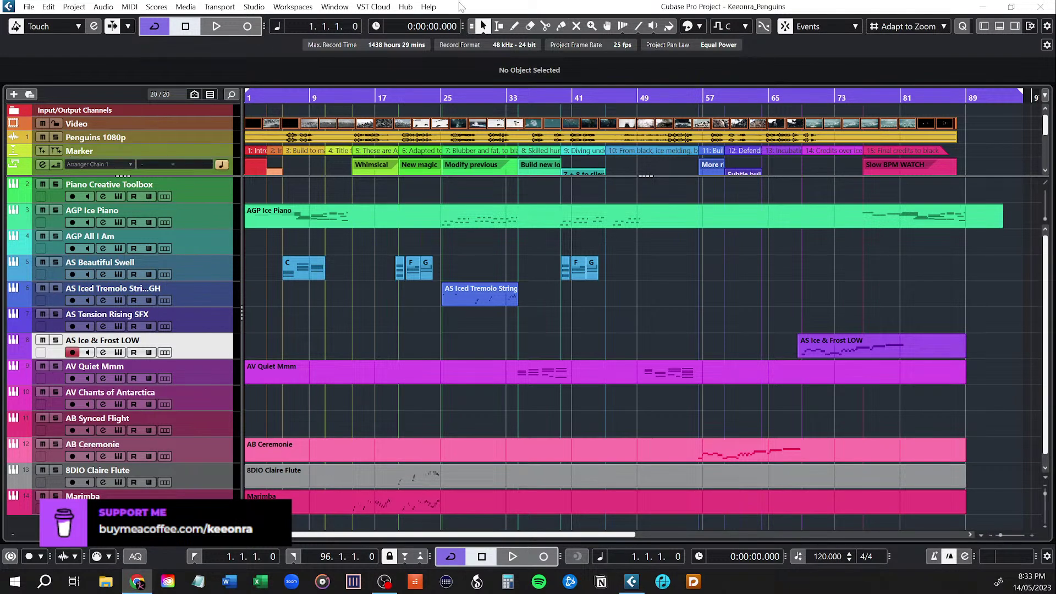
key(F8)
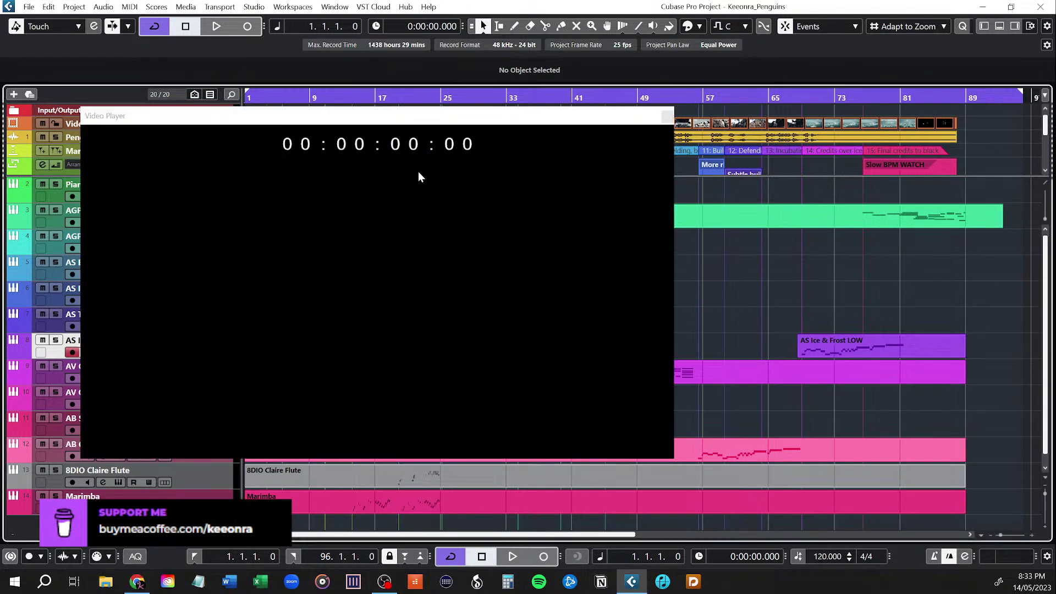
click(218, 27)
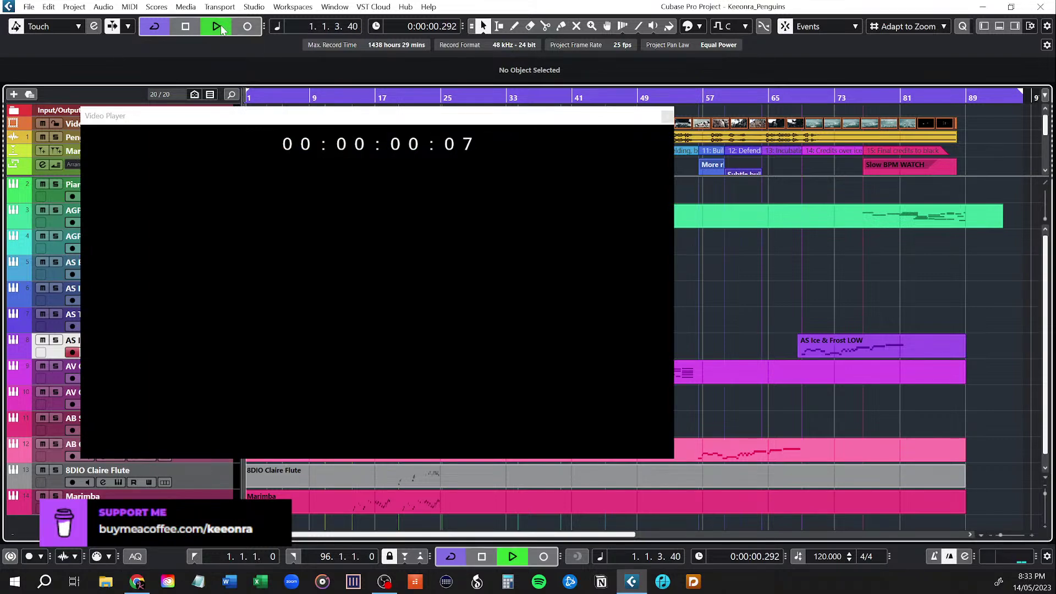